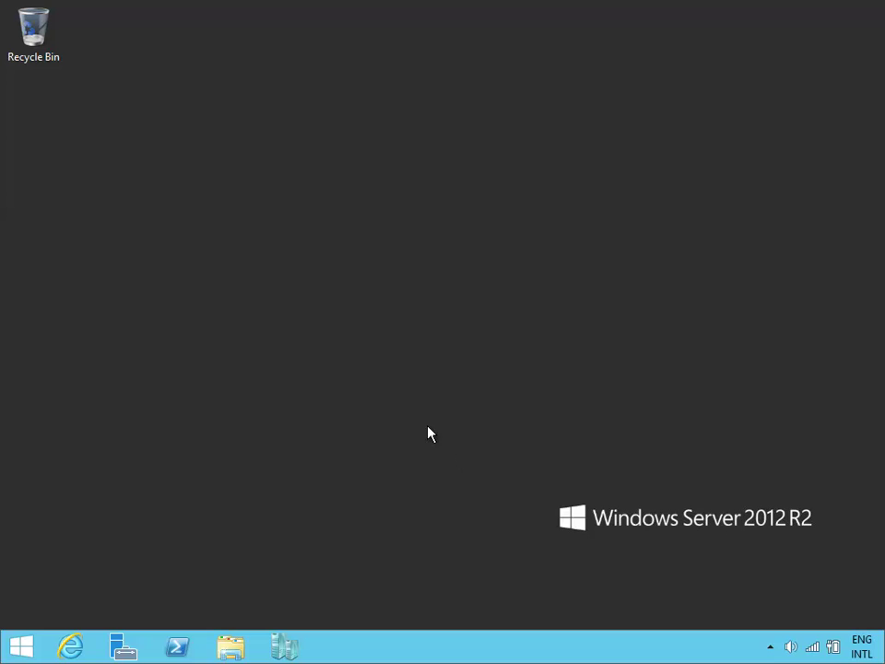
# In Internet Explorer, search Bing for 'download adk 8.1' and open the Microsoft ADK result in a new tab.
pyautogui.click(70, 646)
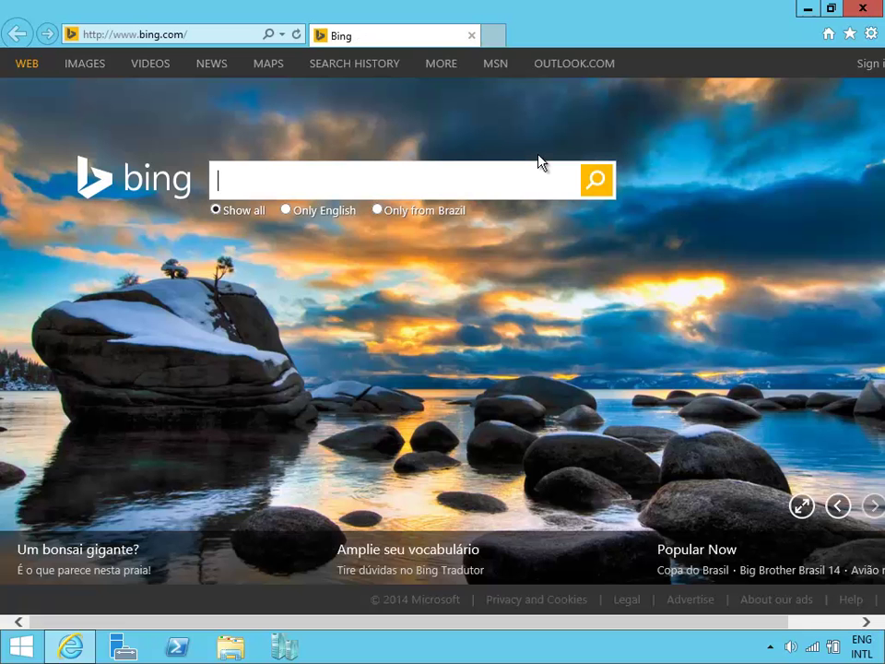
pyautogui.write('download adk 8.1')
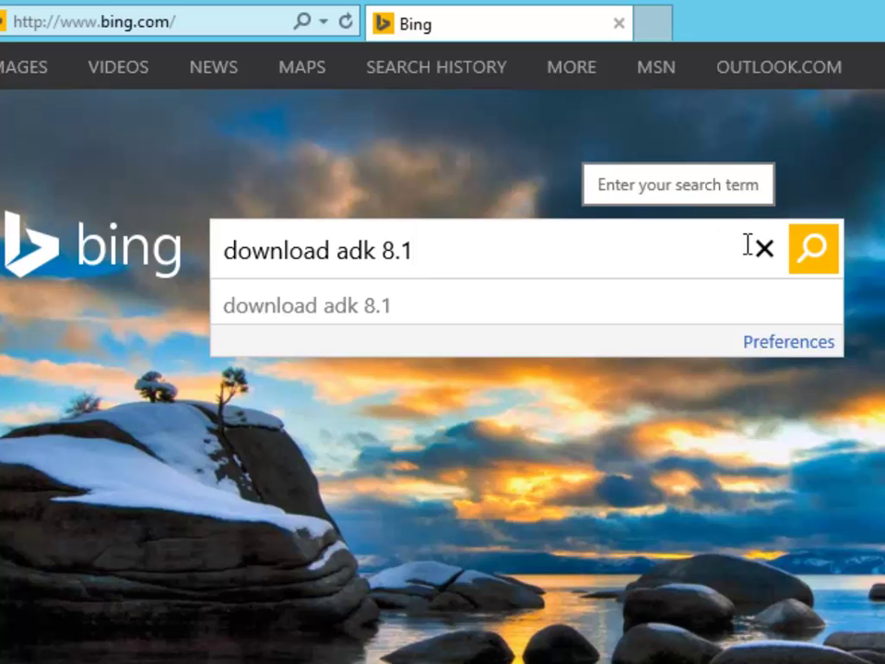
pyautogui.click(815, 251)
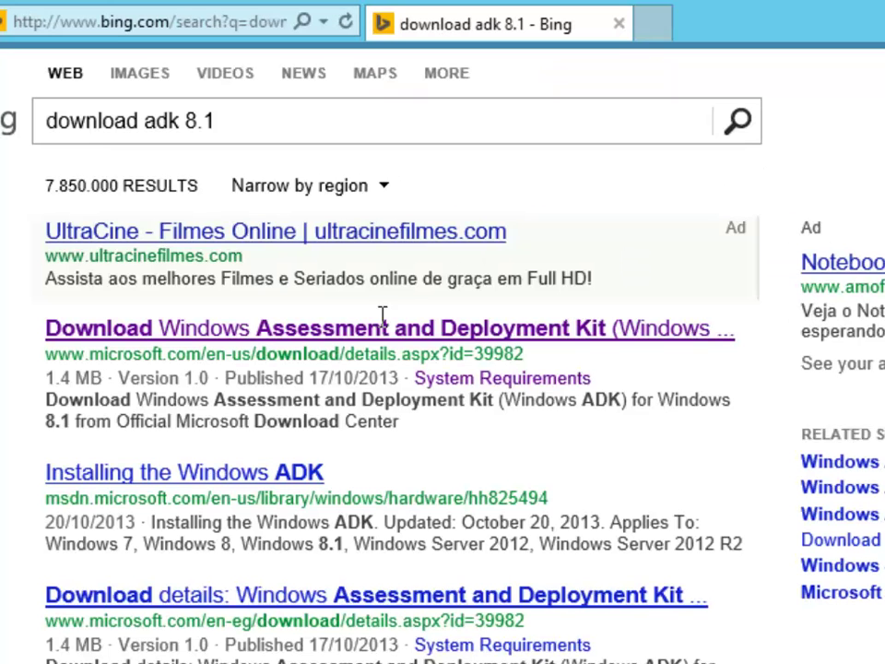
pyautogui.rightClick(385, 340)
pyautogui.click(420, 371)
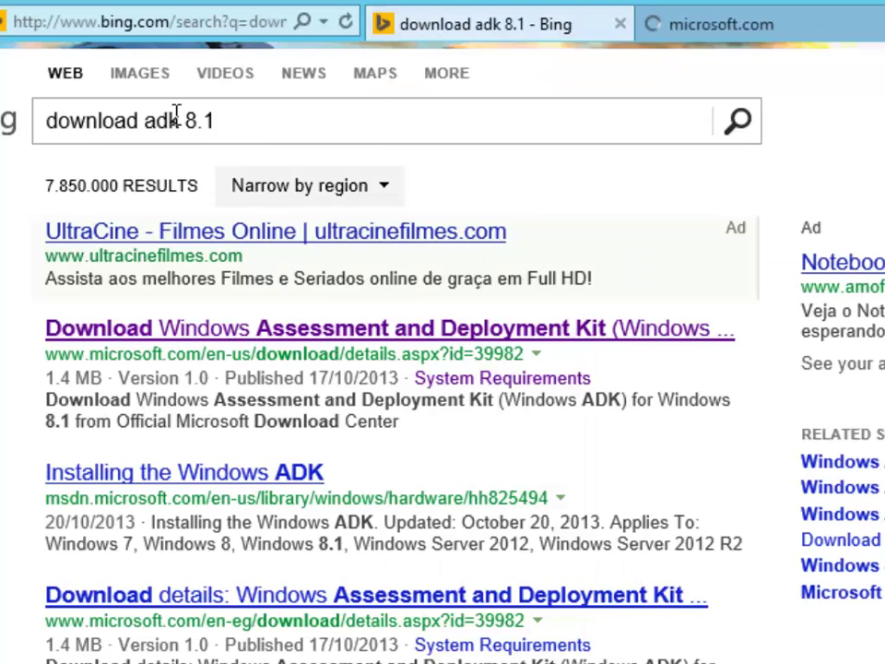
# Change the search to 'download mdt 2013' and open the MDT download result in a new tab.
pyautogui.moveTo(145, 121); pyautogui.dragTo(470, 108)
pyautogui.write('mdt 2013')
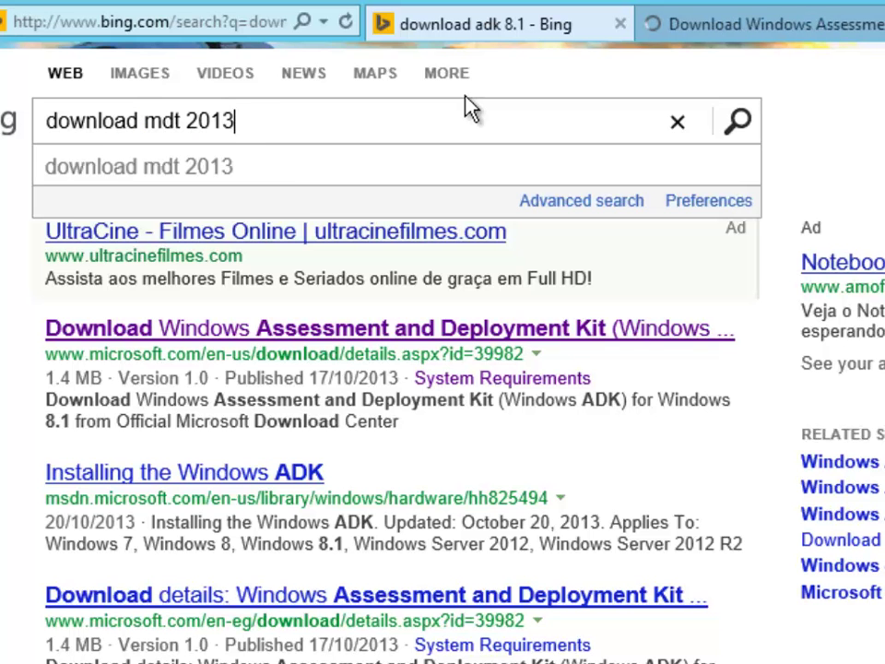
pyautogui.press('Return')
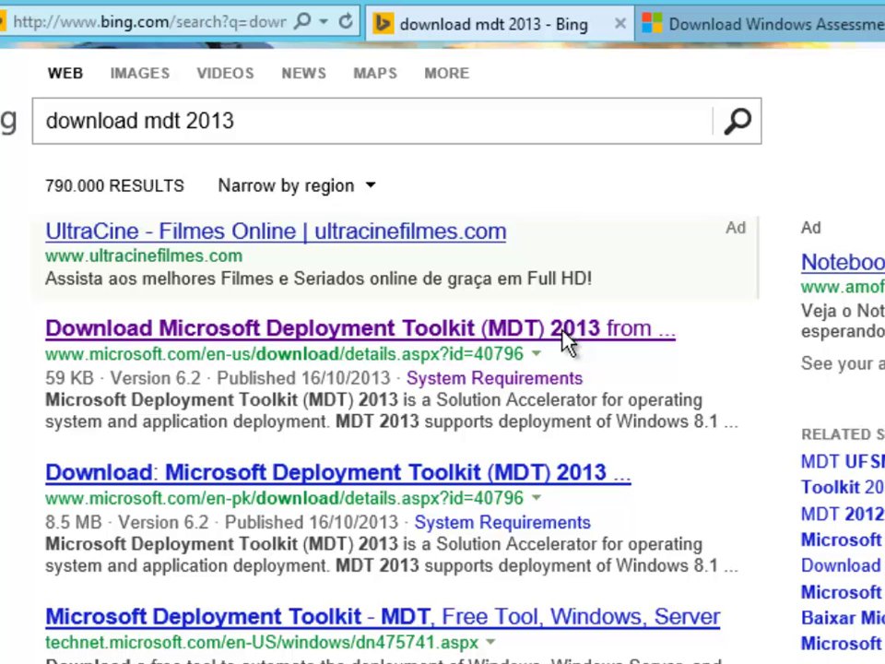
pyautogui.rightClick(567, 338)
pyautogui.click(574, 371)
# Close the Bing results tab, view the ADK and MDT 2013 download pages, then close Internet Explorer.
pyautogui.click(603, 25)
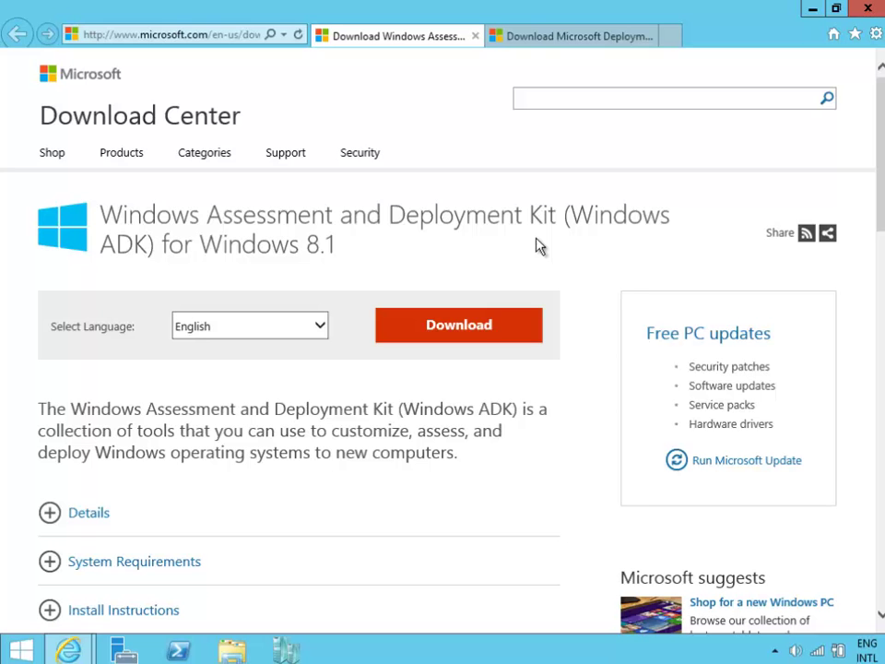
pyautogui.click(569, 37)
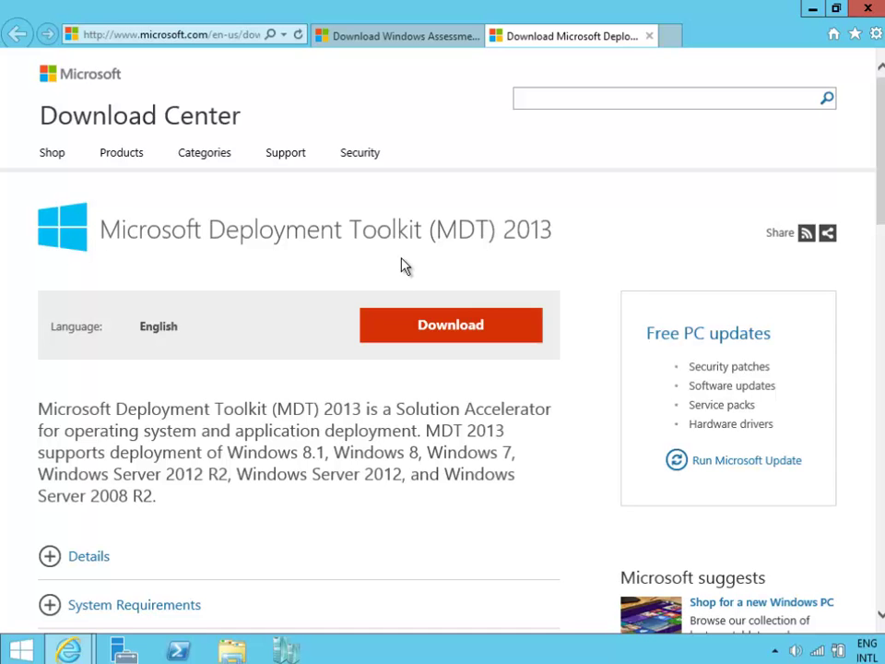
pyautogui.click(868, 8)
# Confirm closing all browser tabs and run adksetup from STORAGE (E:) > Download > 1. ADK 8.1.
pyautogui.click(433, 338)
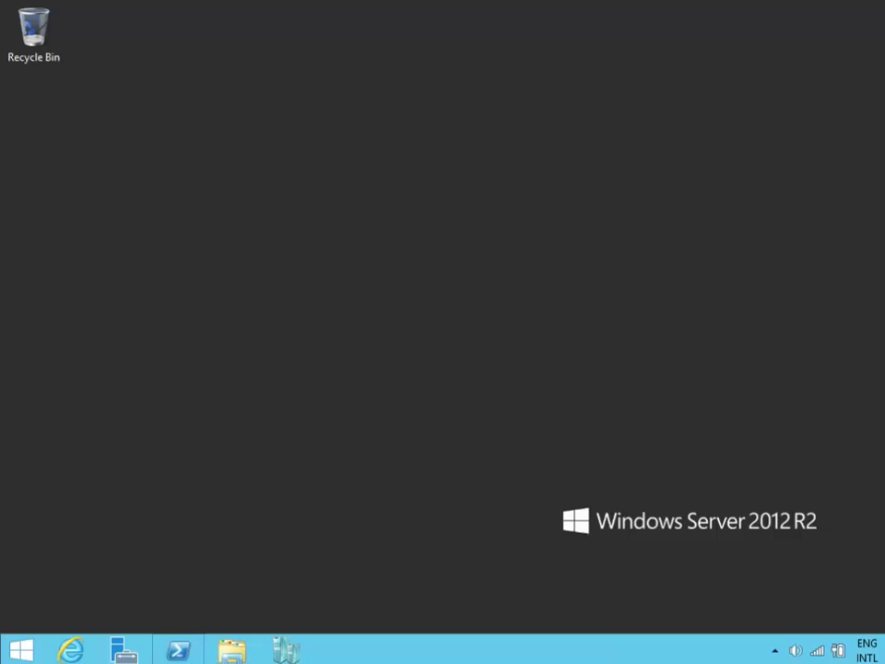
pyautogui.click(232, 650)
pyautogui.doubleClick(609, 432)
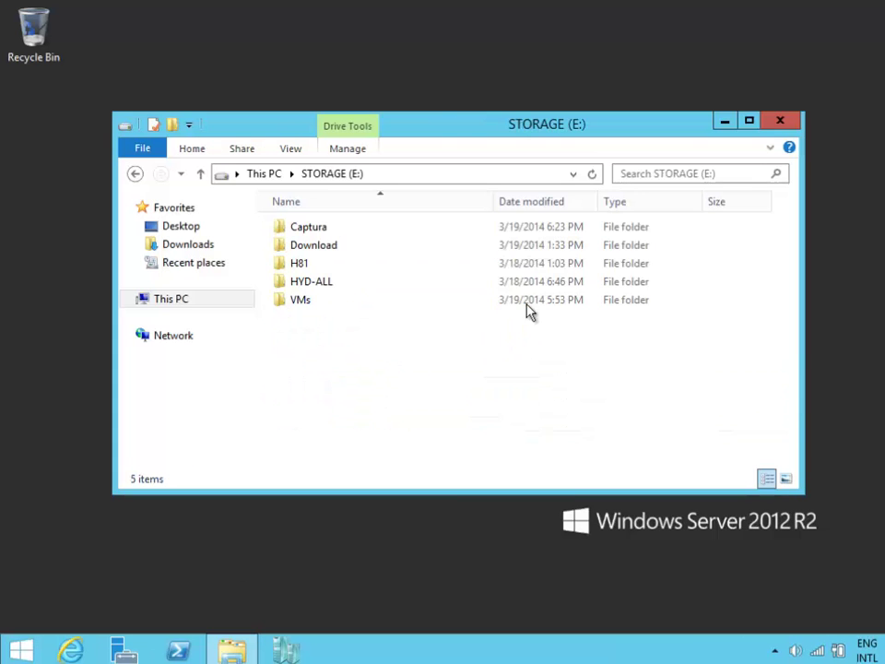
pyautogui.doubleClick(387, 249)
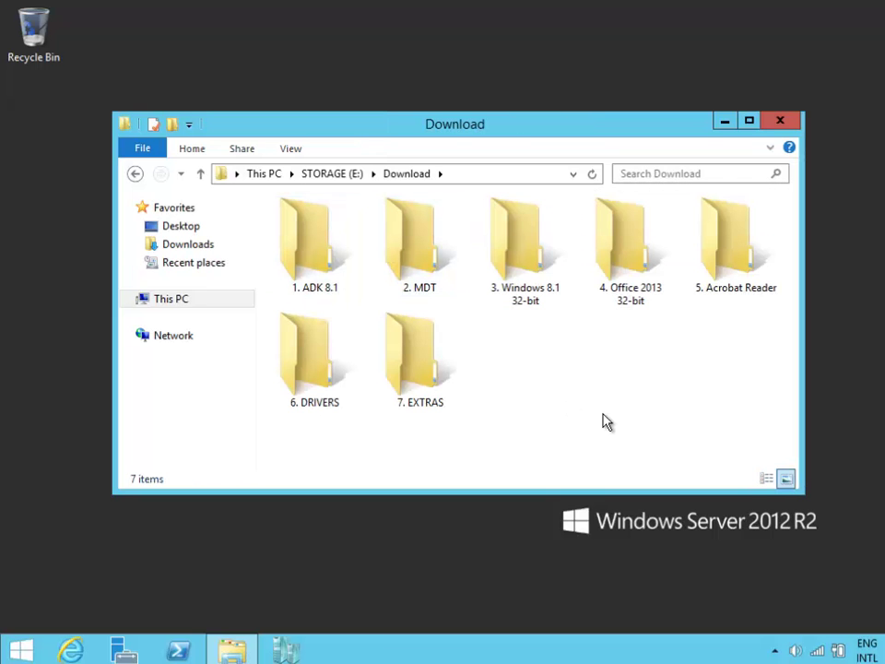
pyautogui.doubleClick(312, 247)
pyautogui.doubleClick(354, 261)
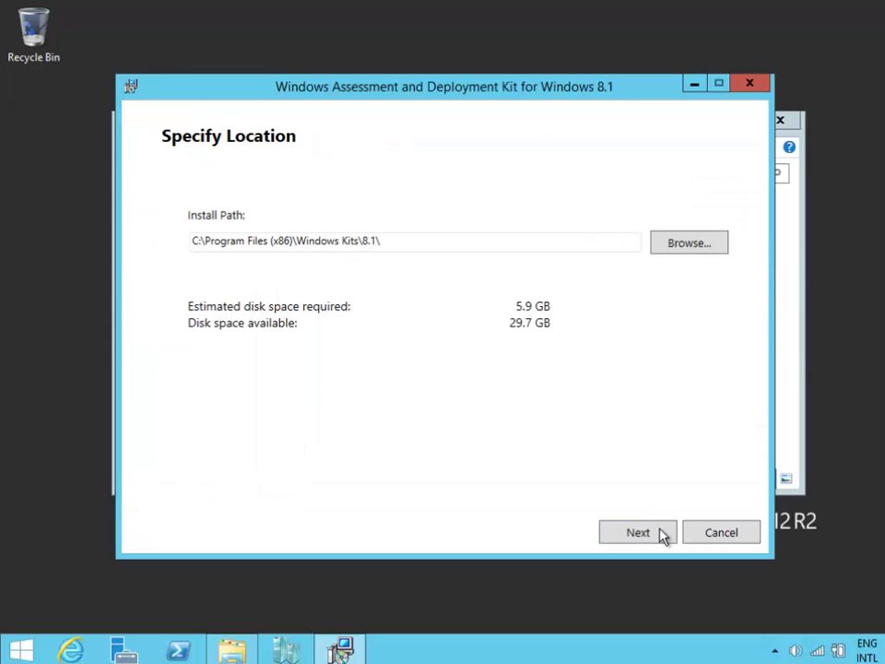
# Keep the default install location, decline the improvement program, and accept the ADK license terms.
pyautogui.click(660, 533)
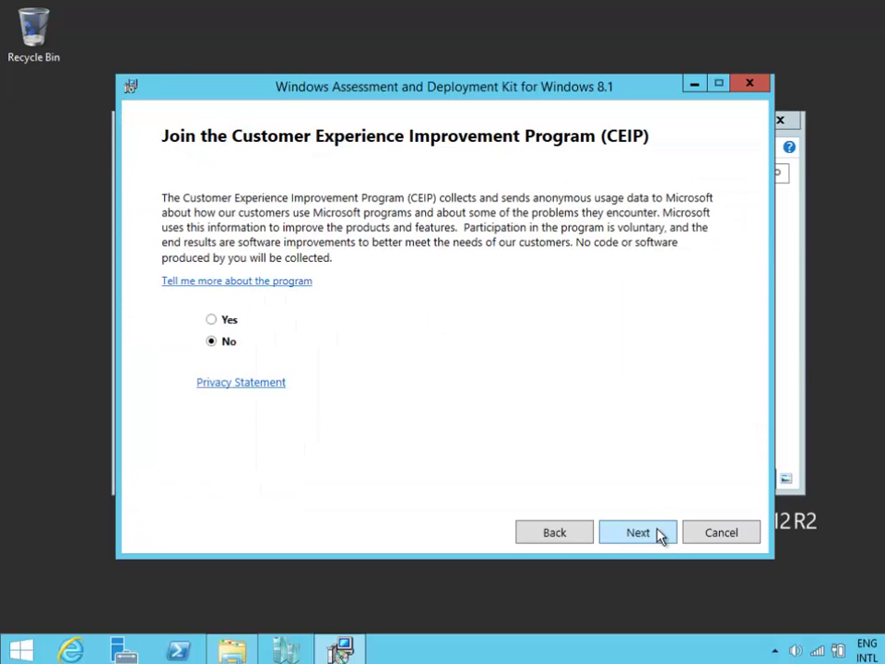
pyautogui.click(654, 532)
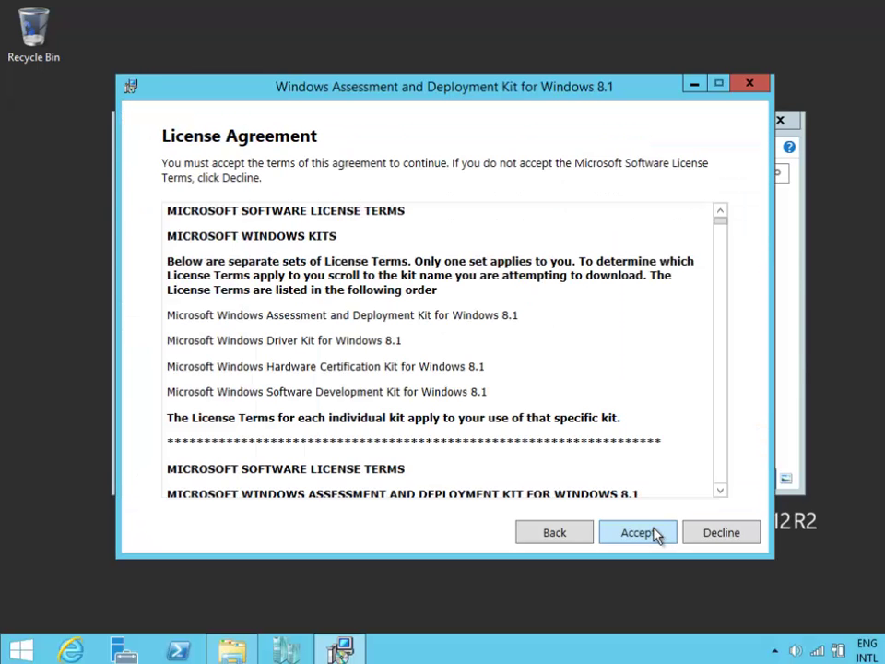
pyautogui.click(654, 532)
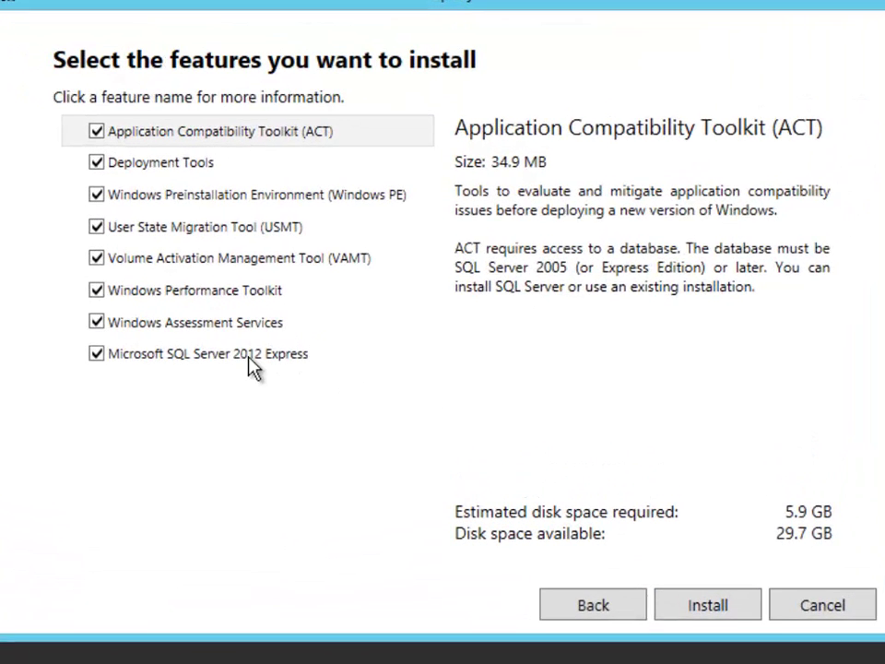
# Uncheck SQL Server 2012 Express, Performance Toolkit, VAMT and ACT; install Deployment Tools, Windows PE and USMT.
pyautogui.click(289, 349)
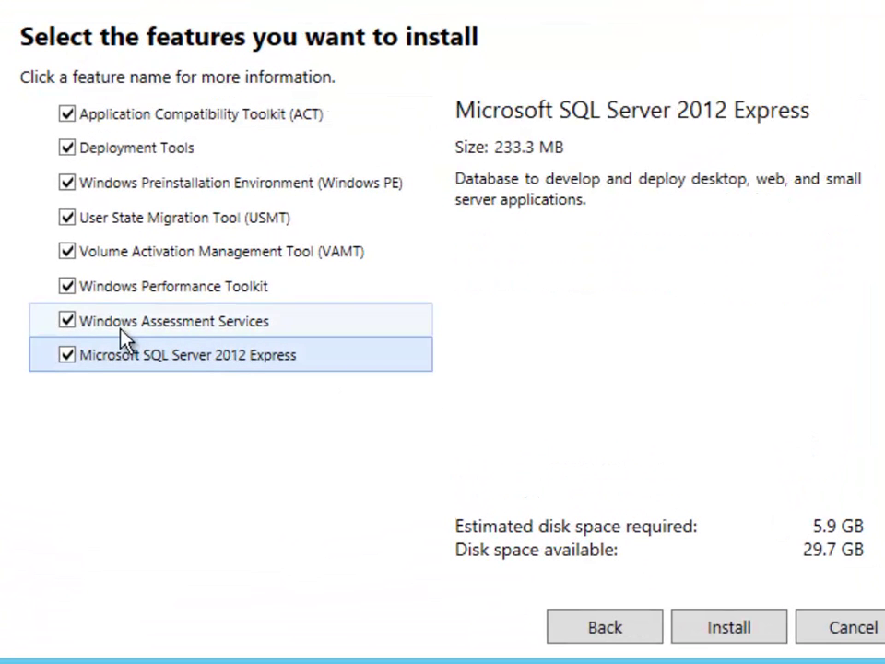
pyautogui.click(67, 356)
pyautogui.click(66, 287)
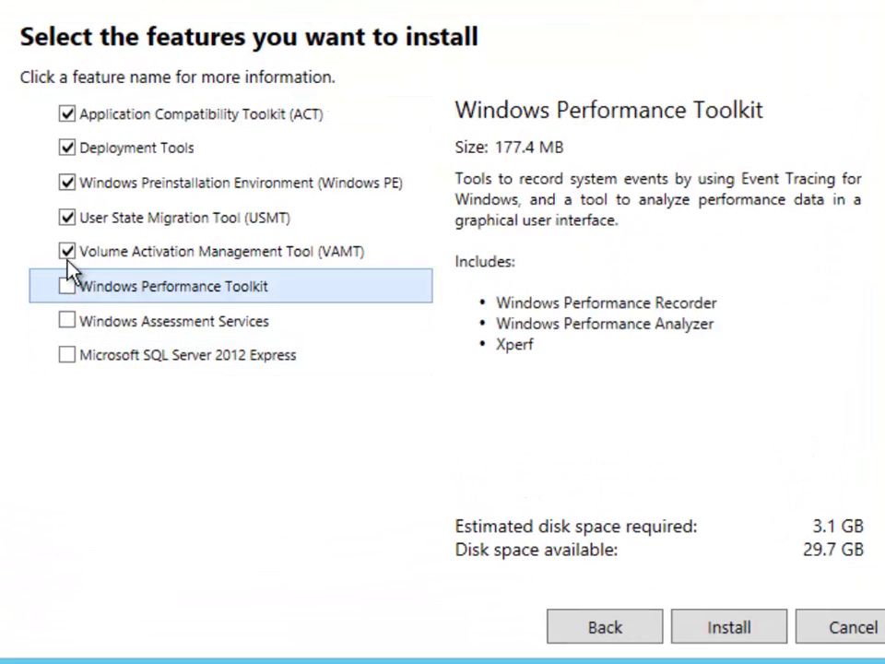
pyautogui.click(66, 251)
pyautogui.click(66, 114)
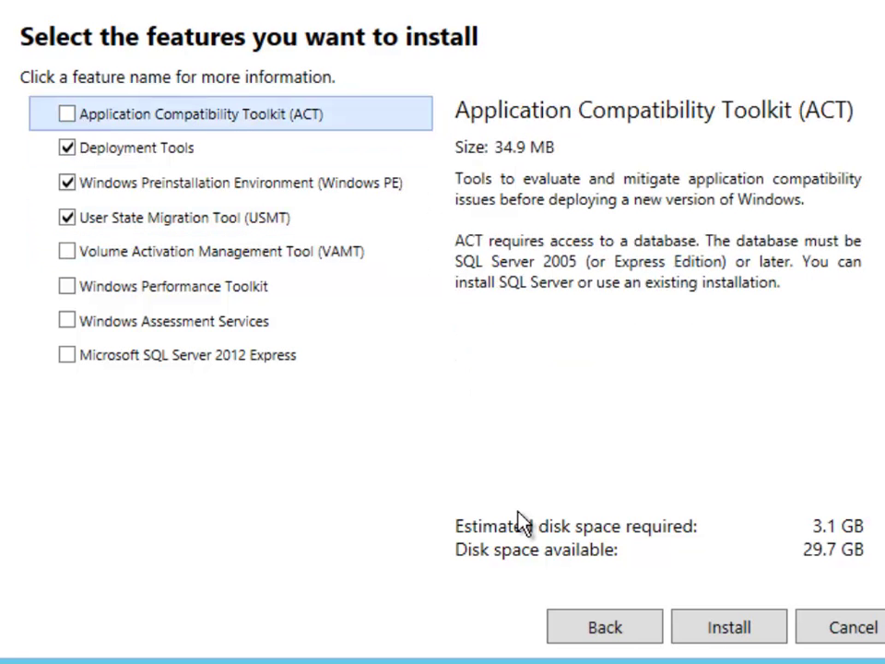
pyautogui.click(399, 150)
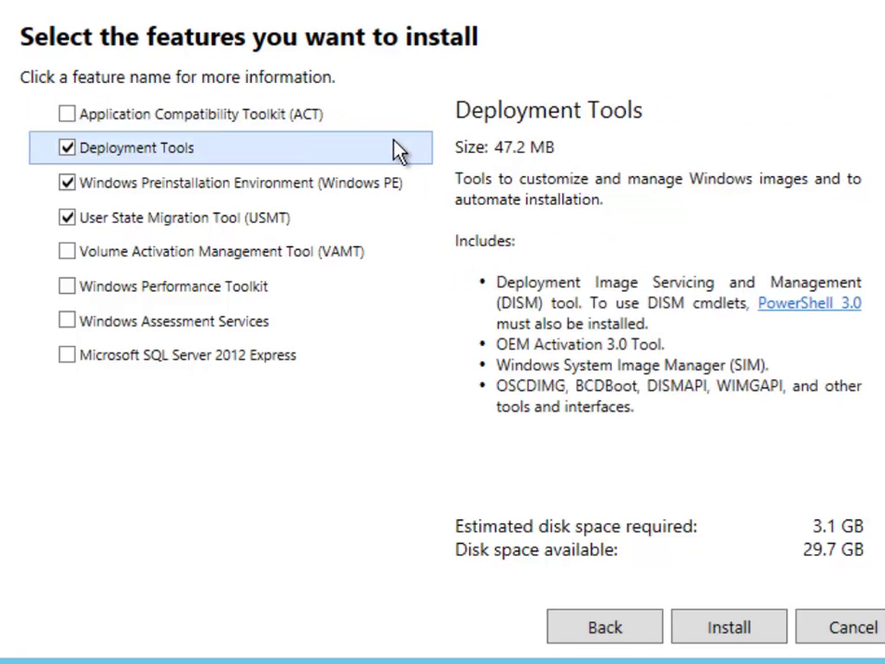
pyautogui.click(415, 193)
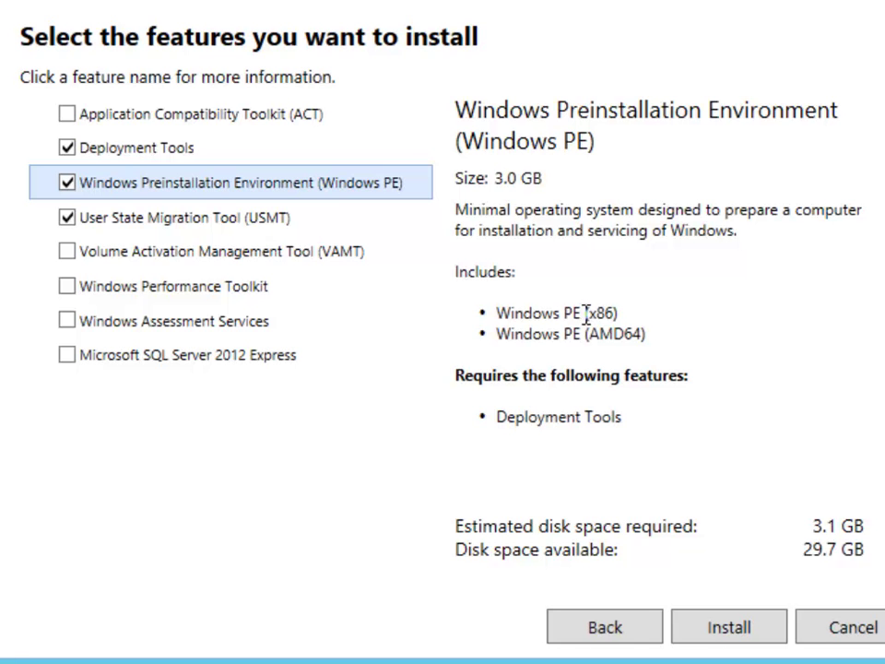
pyautogui.click(362, 226)
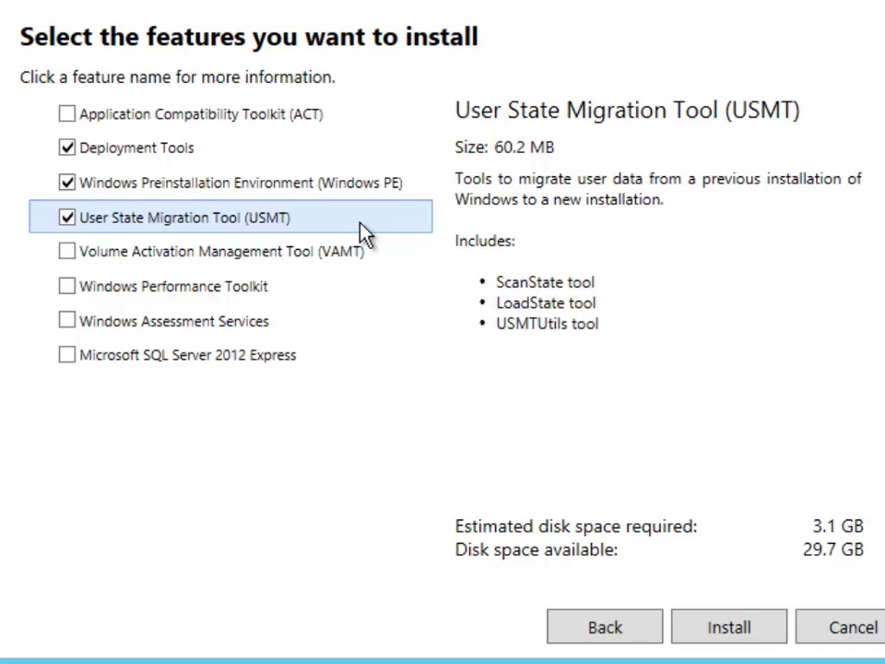
pyautogui.click(738, 634)
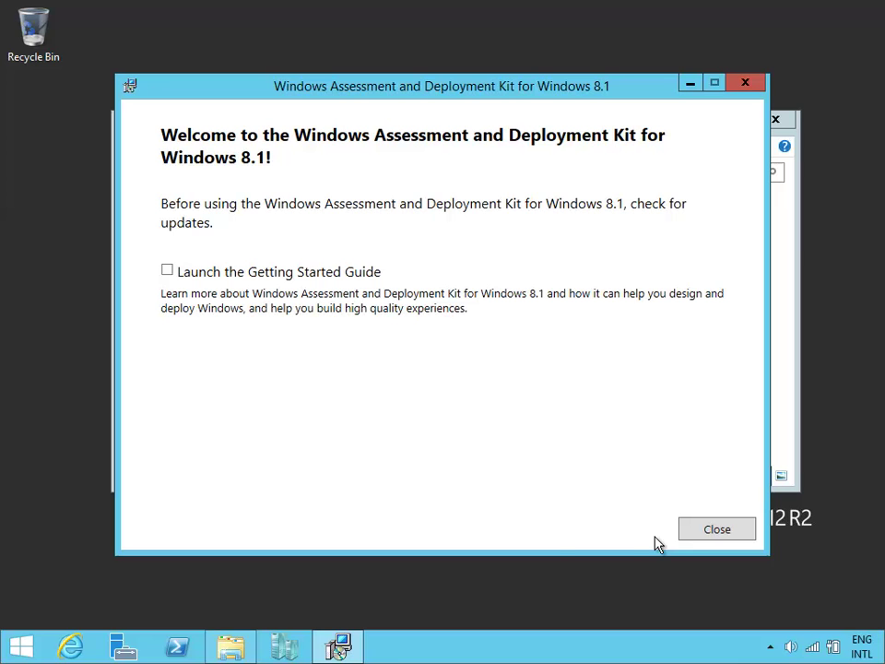
# Close the finished Windows ADK 8.1 installer from its Welcome page.
pyautogui.click(707, 536)
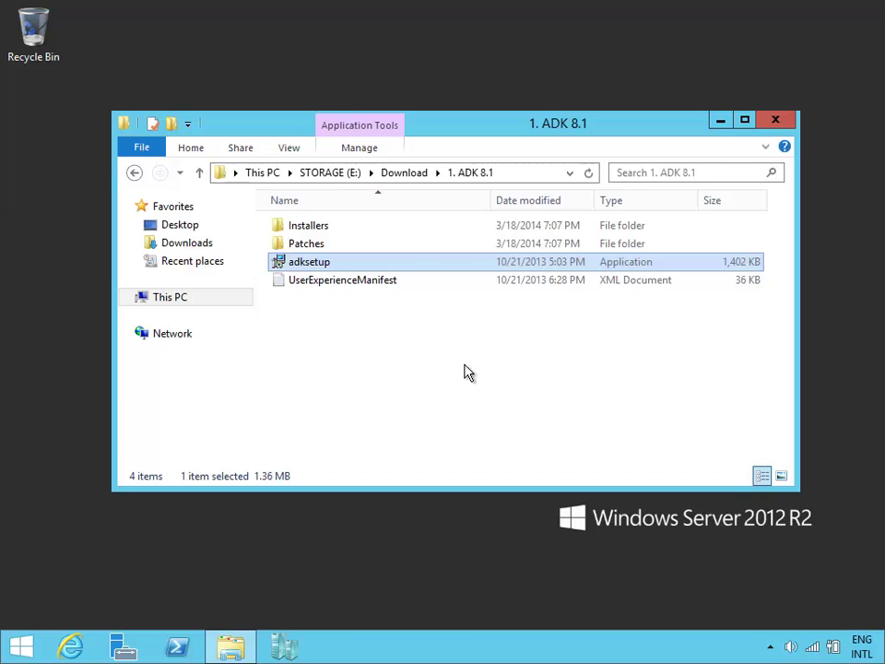
# Run the MDT 2013 installer from 2. MDT with default features, no CEIP, and finish setup.
pyautogui.doubleClick(427, 247)
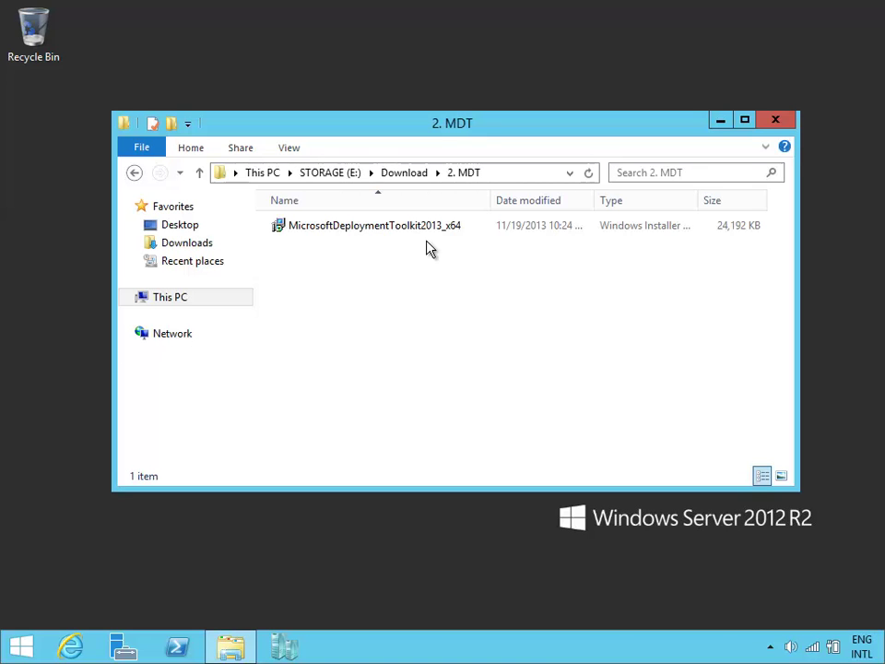
pyautogui.doubleClick(421, 230)
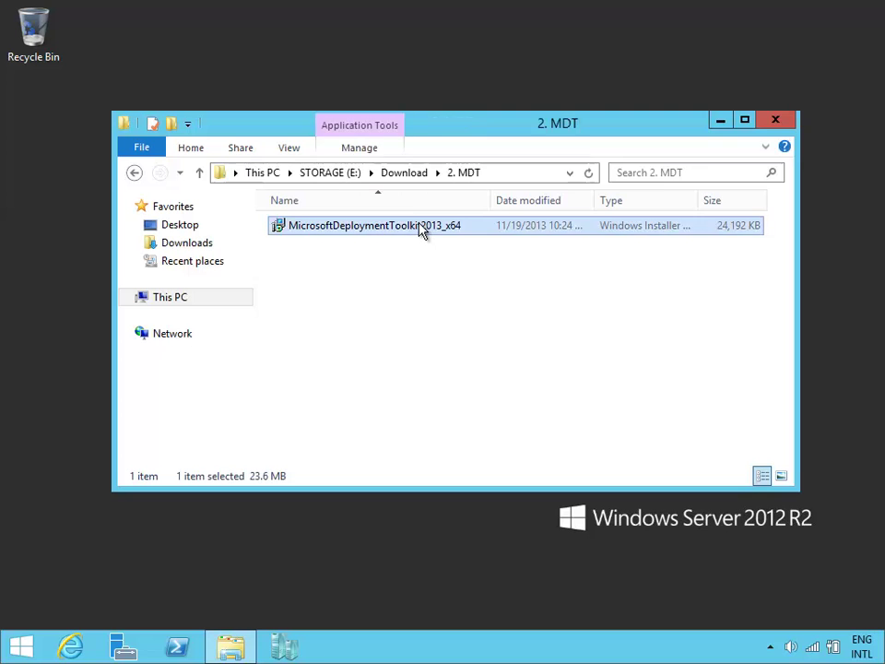
pyautogui.click(554, 458)
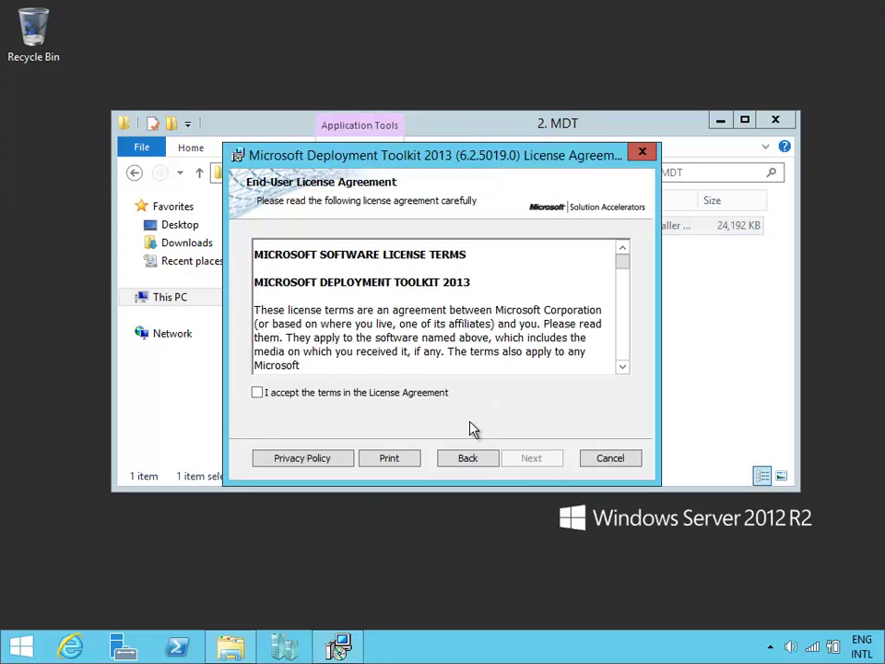
pyautogui.hotkey('alt', 'a')
pyautogui.click(547, 460)
pyautogui.click(548, 462)
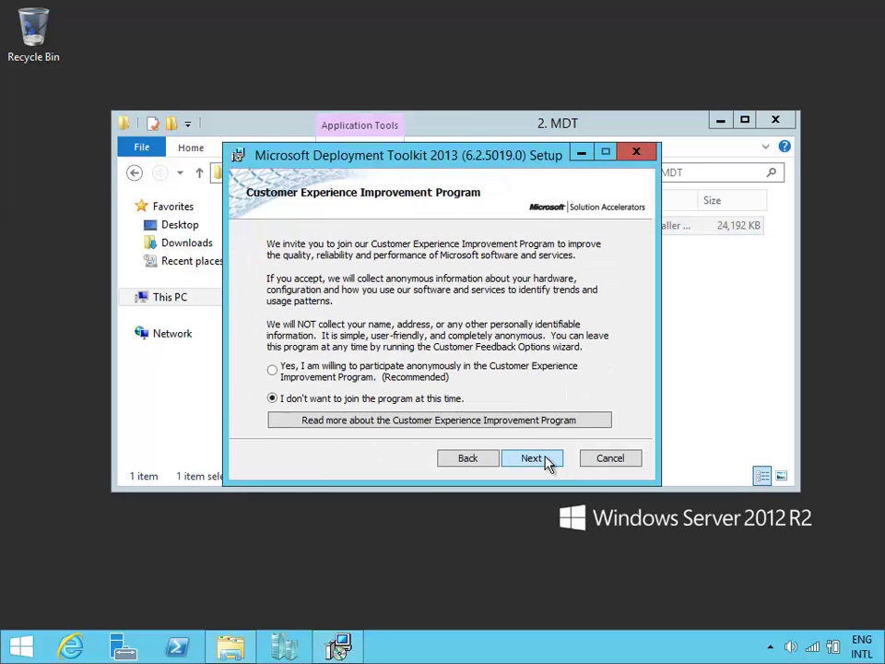
pyautogui.click(549, 462)
pyautogui.click(549, 460)
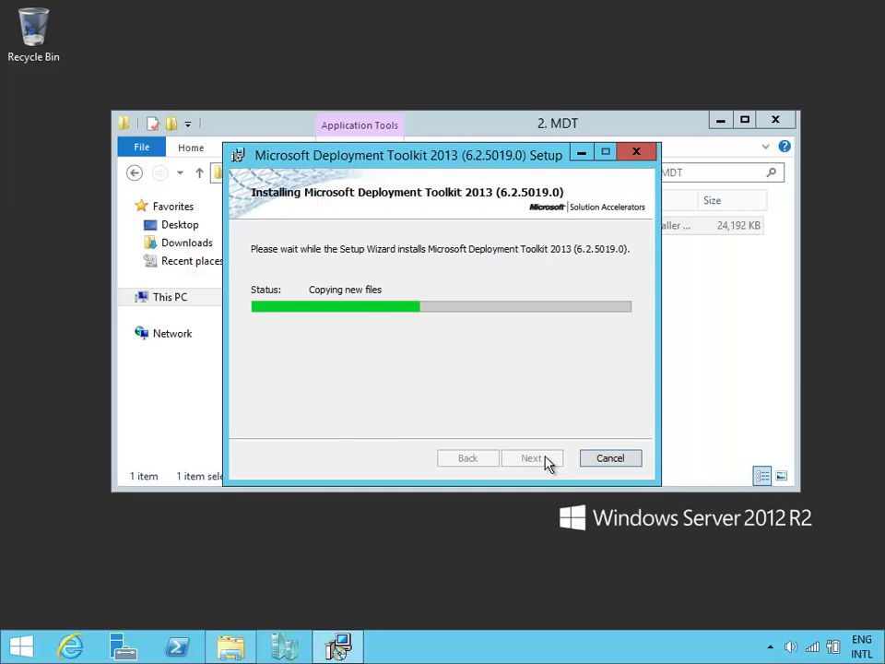
pyautogui.click(532, 458)
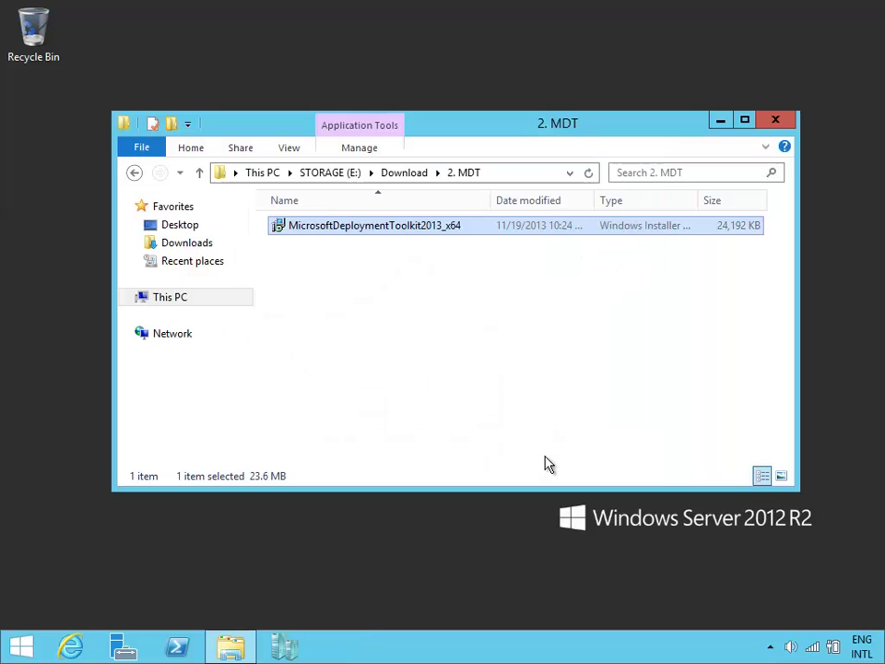
pyautogui.click(779, 122)
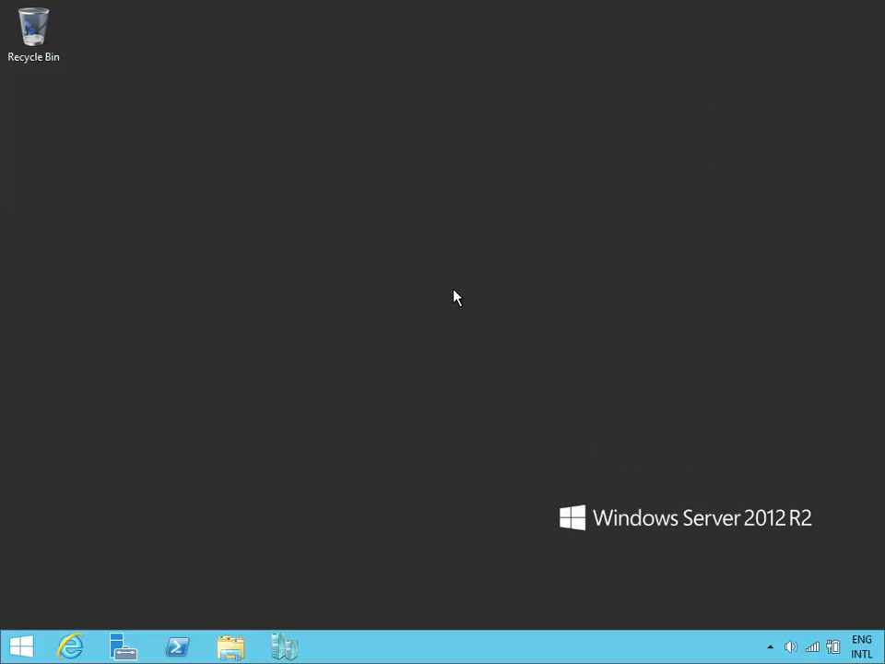
pyautogui.click(286, 645)
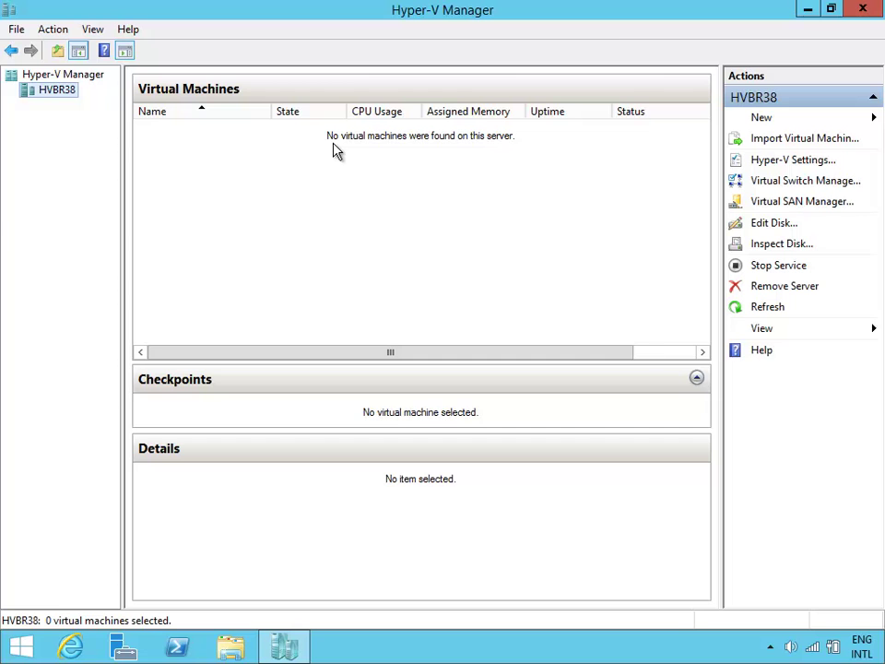
pyautogui.click(854, 13)
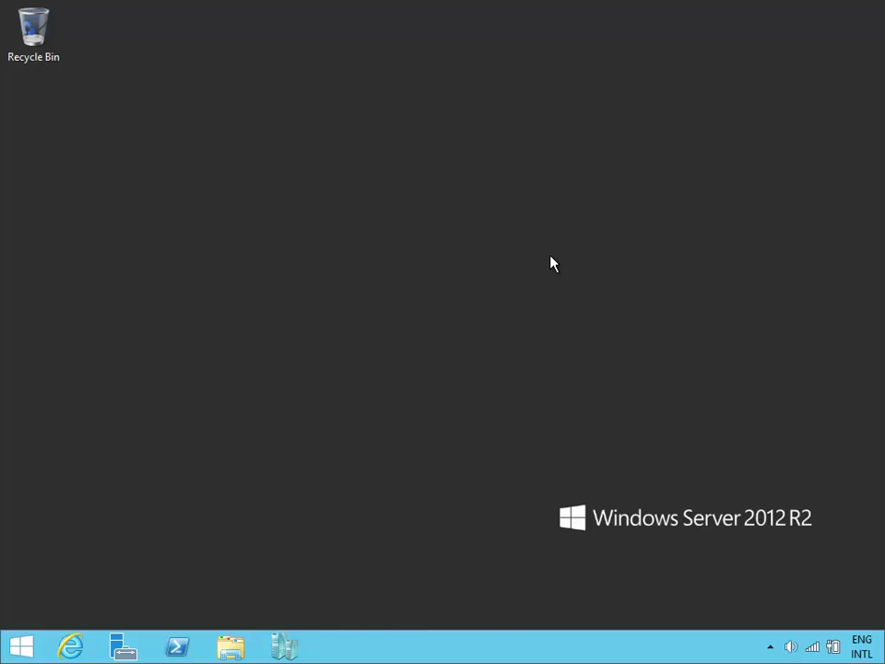
# Open the Download folder on STORAGE (E:) in File Explorer.
pyautogui.click(231, 646)
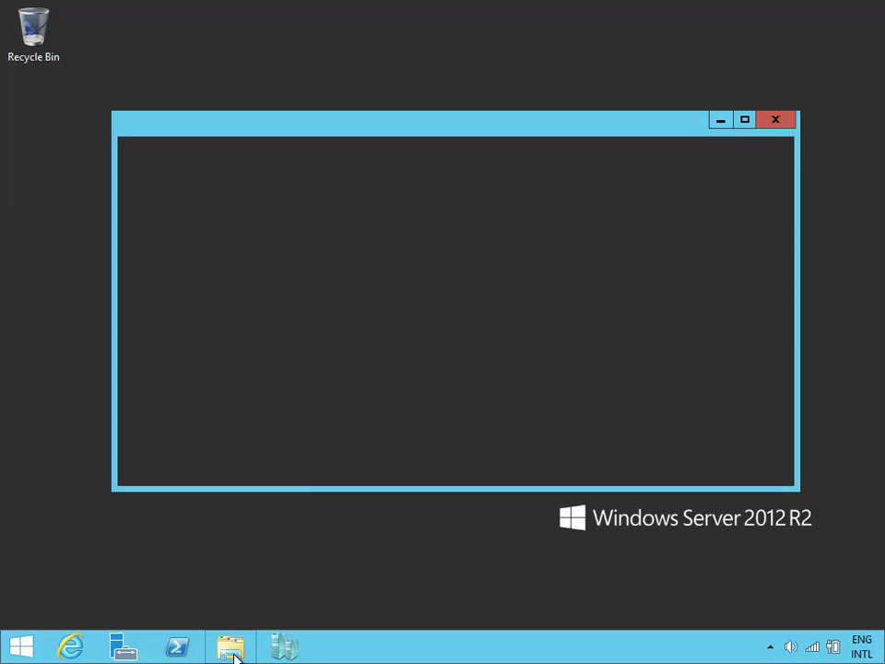
pyautogui.doubleClick(616, 434)
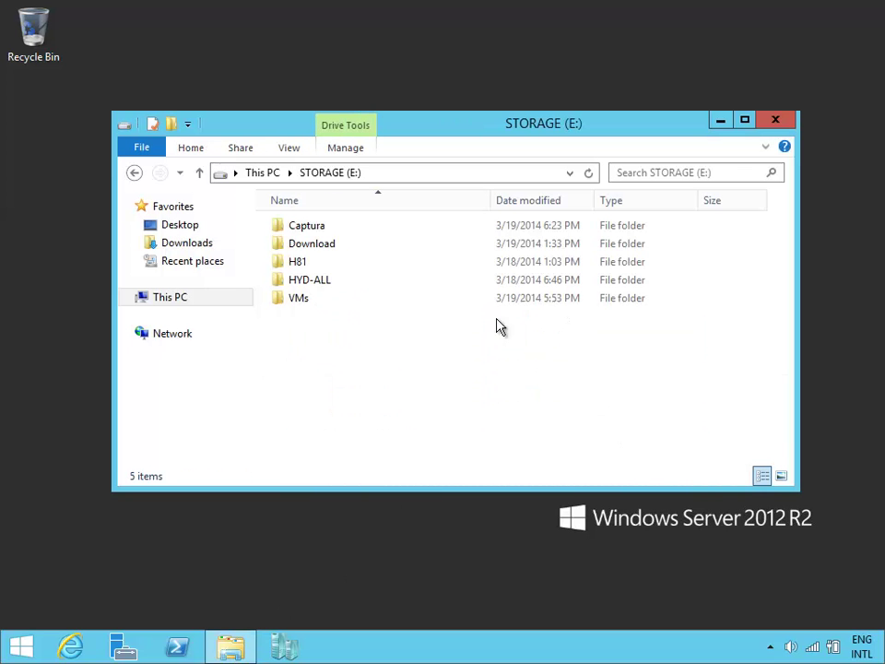
pyautogui.doubleClick(362, 248)
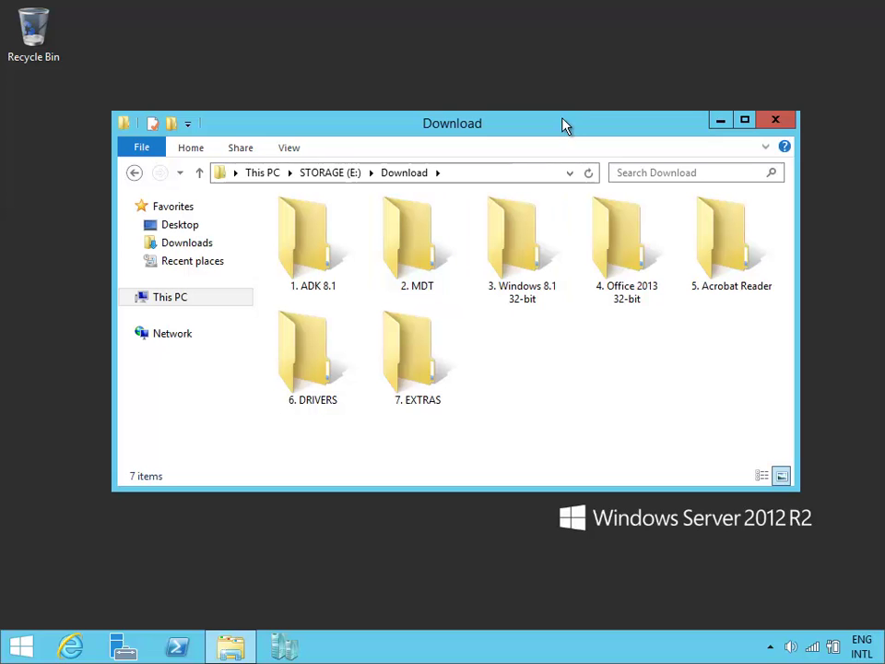
pyautogui.moveTo(565, 122); pyautogui.dragTo(553, 98)
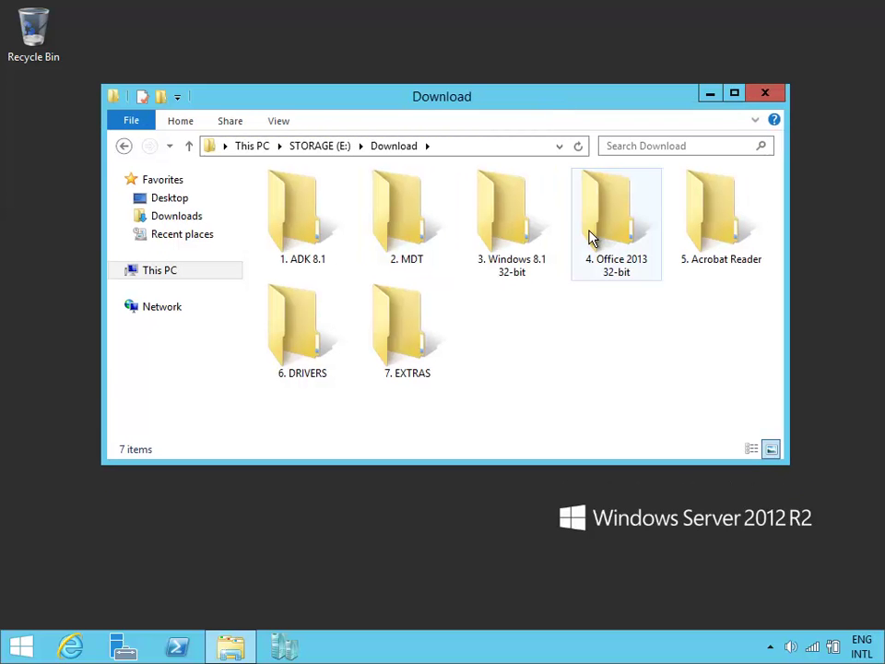
# Look over the Windows 8.1 32-bit, Office 2013 32-bit and Acrobat Reader folders, then close the window.
pyautogui.click(540, 251)
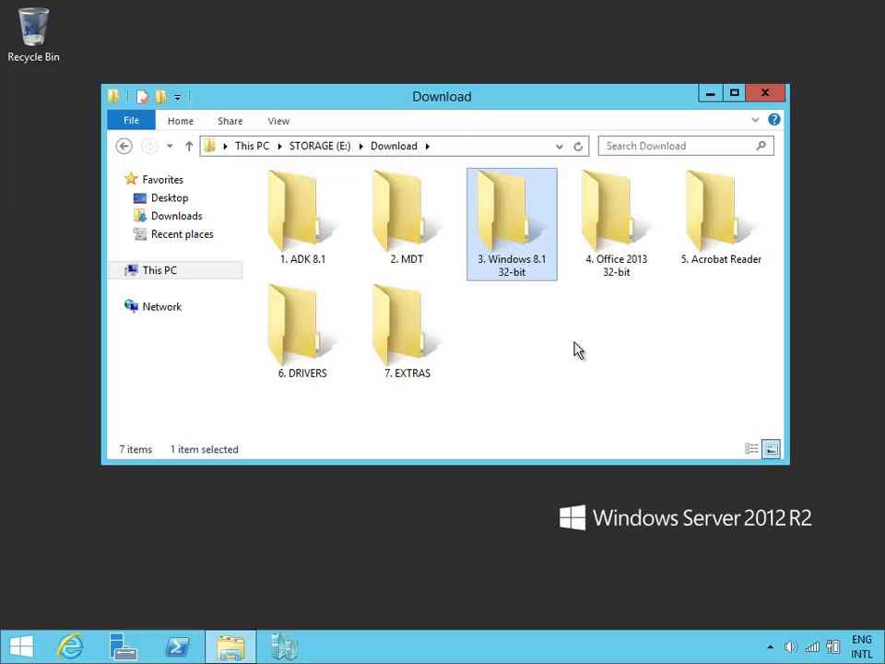
pyautogui.click(574, 349)
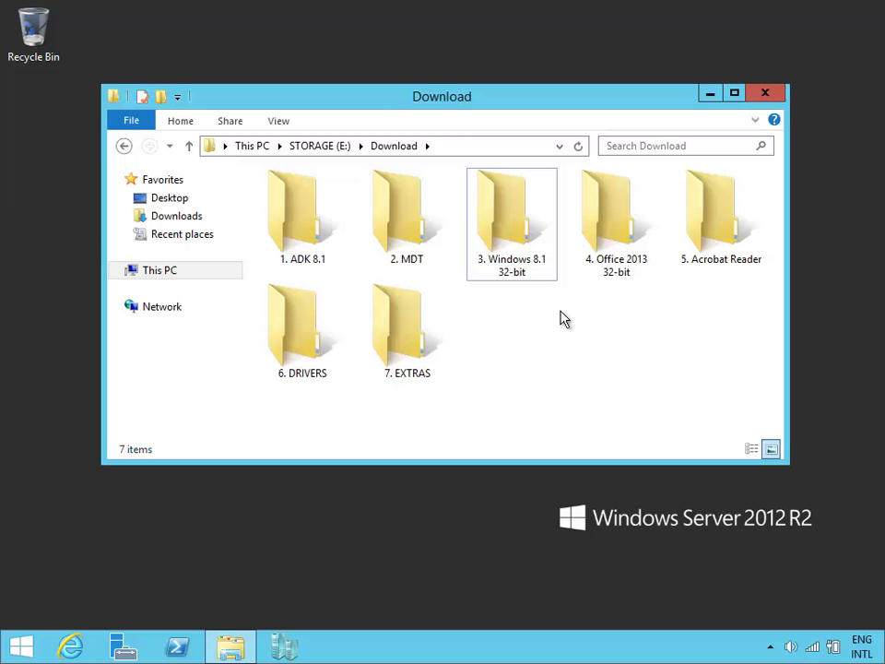
pyautogui.click(638, 274)
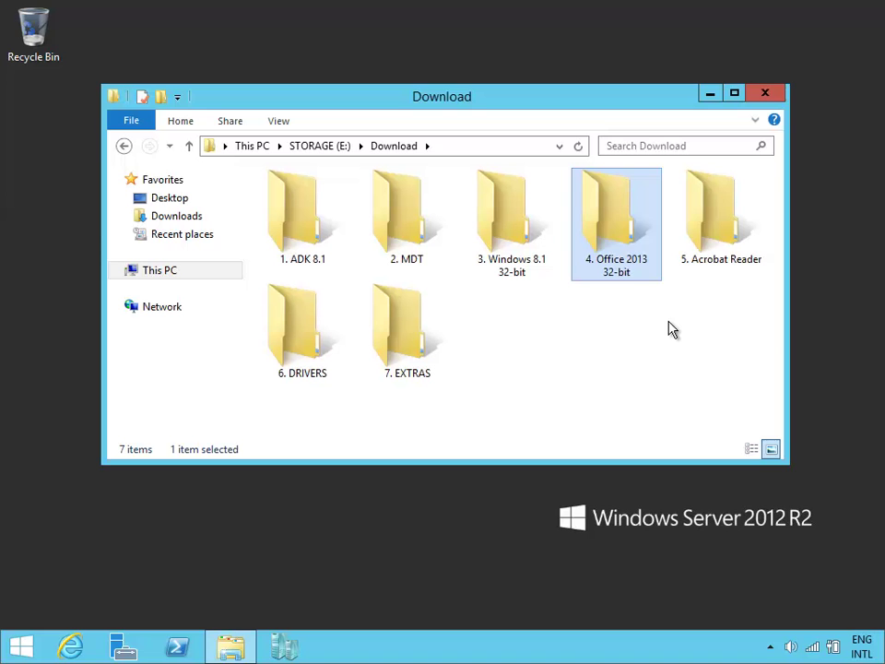
pyautogui.click(727, 252)
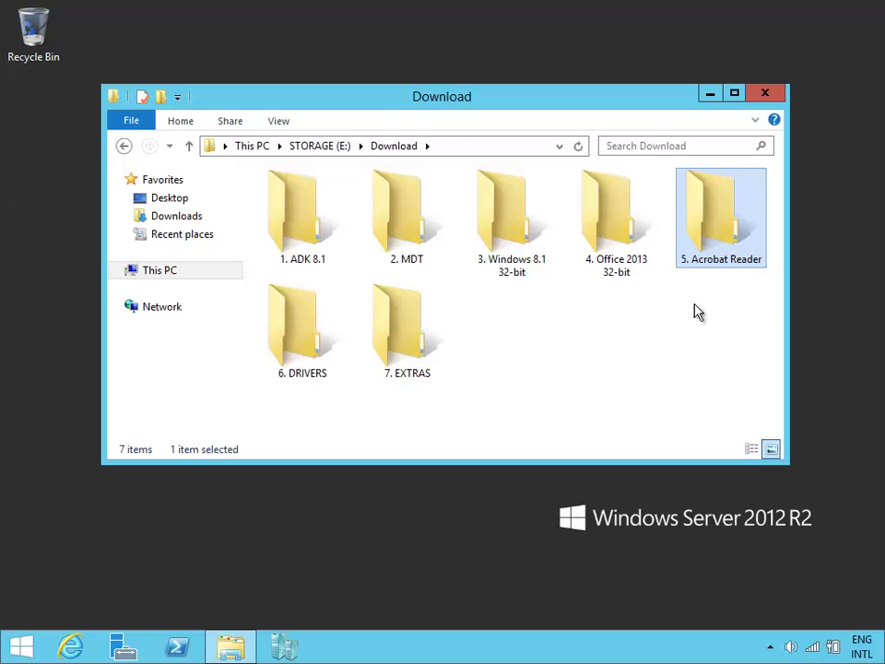
pyautogui.click(695, 332)
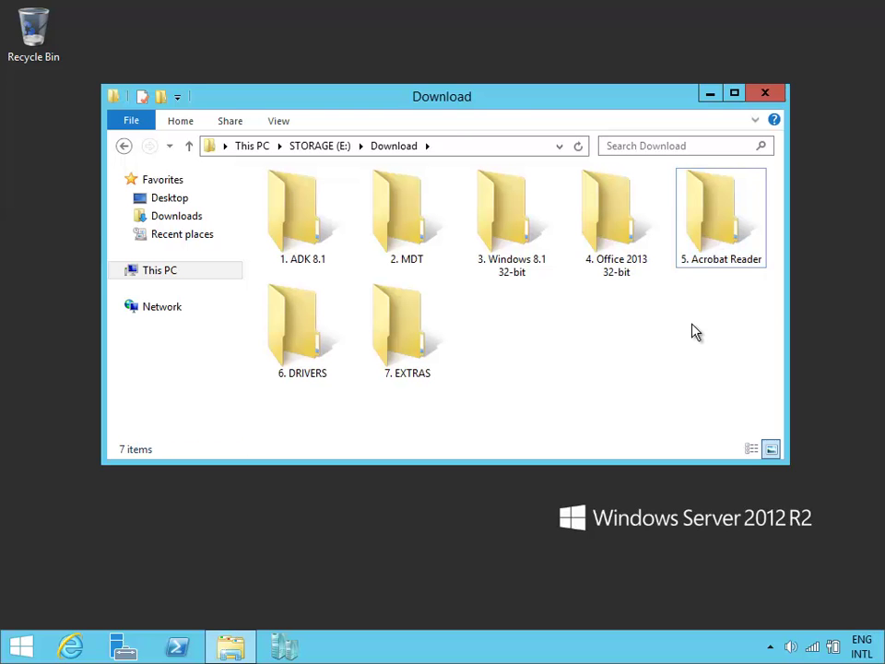
pyautogui.click(766, 94)
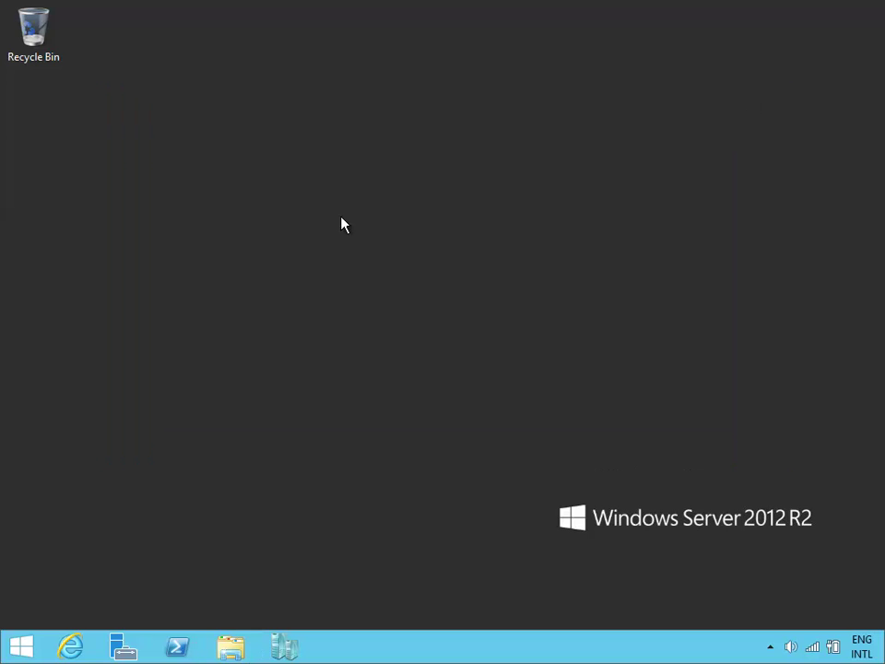
# Launch Deployment Workbench from the Apps view and start a New Deployment Share.
pyautogui.click(20, 647)
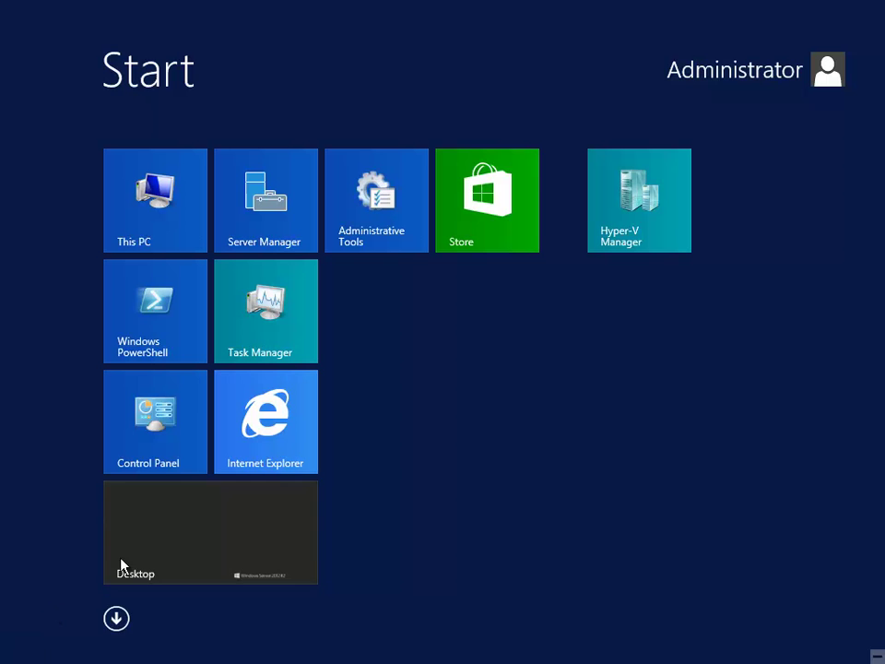
pyautogui.click(116, 617)
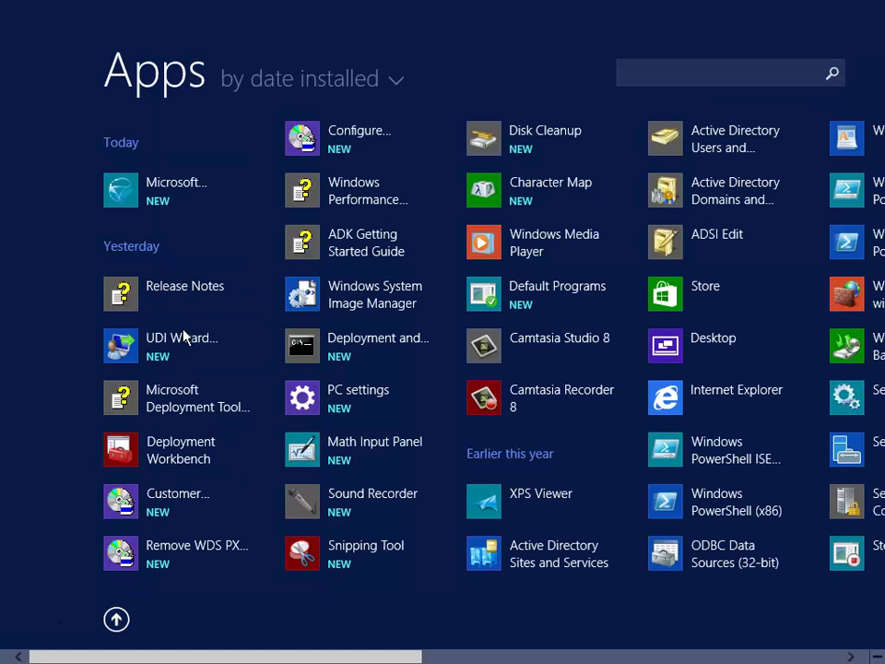
pyautogui.click(184, 457)
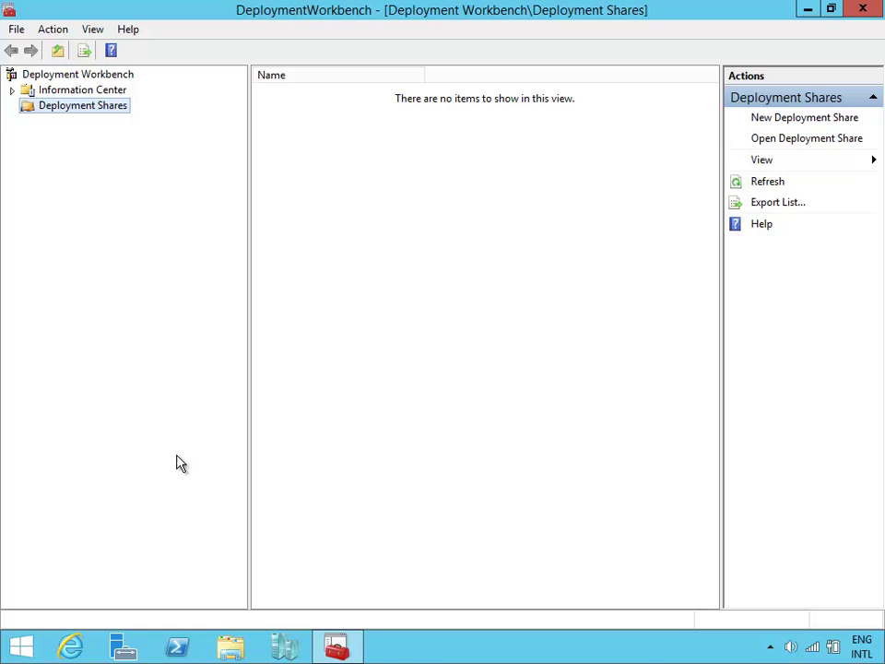
pyautogui.rightClick(108, 118)
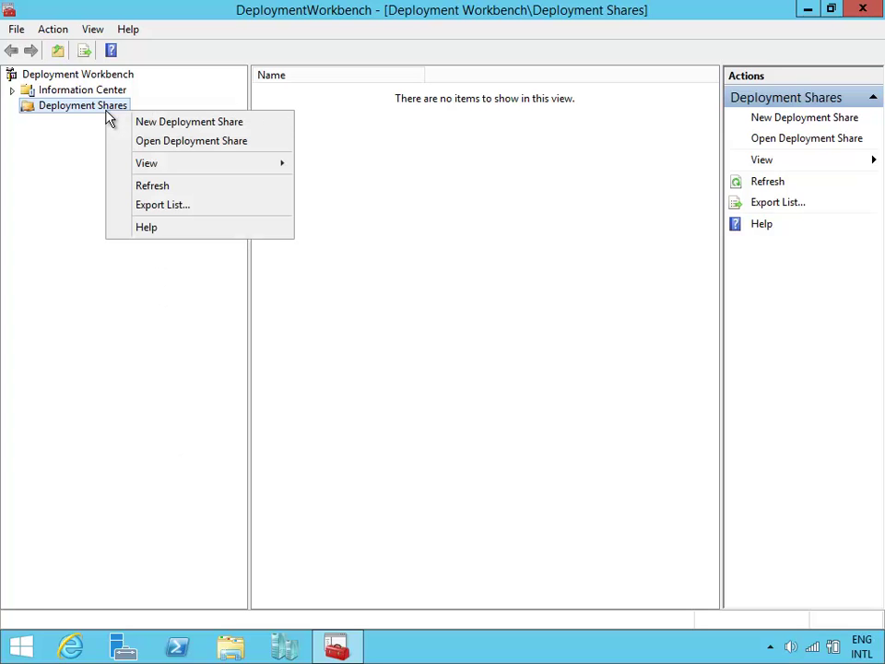
pyautogui.click(138, 123)
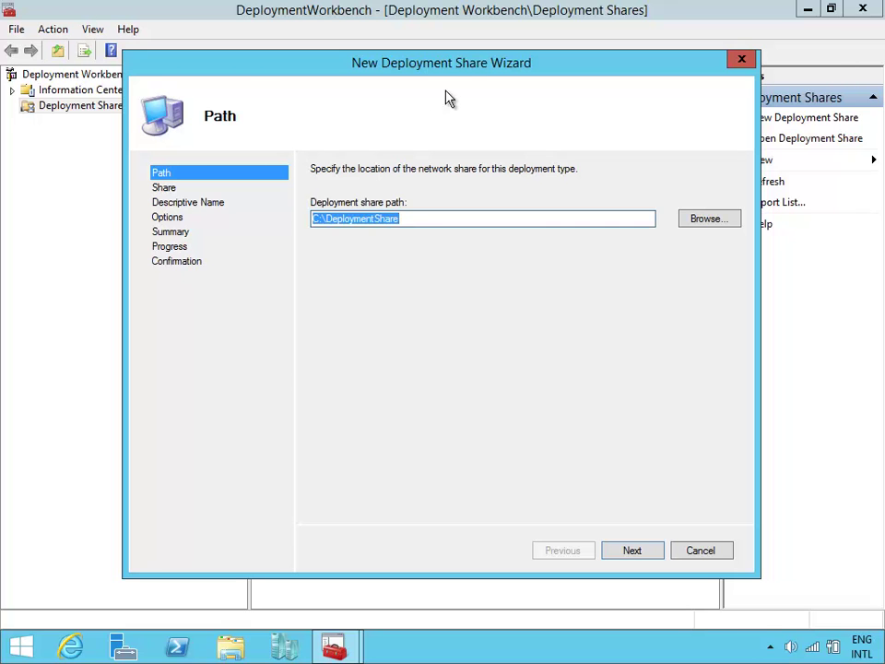
# Create the deployment share at E:\Imagem, share name Imagem$, description Imagem, with default options.
pyautogui.moveTo(457, 72); pyautogui.dragTo(465, 131)
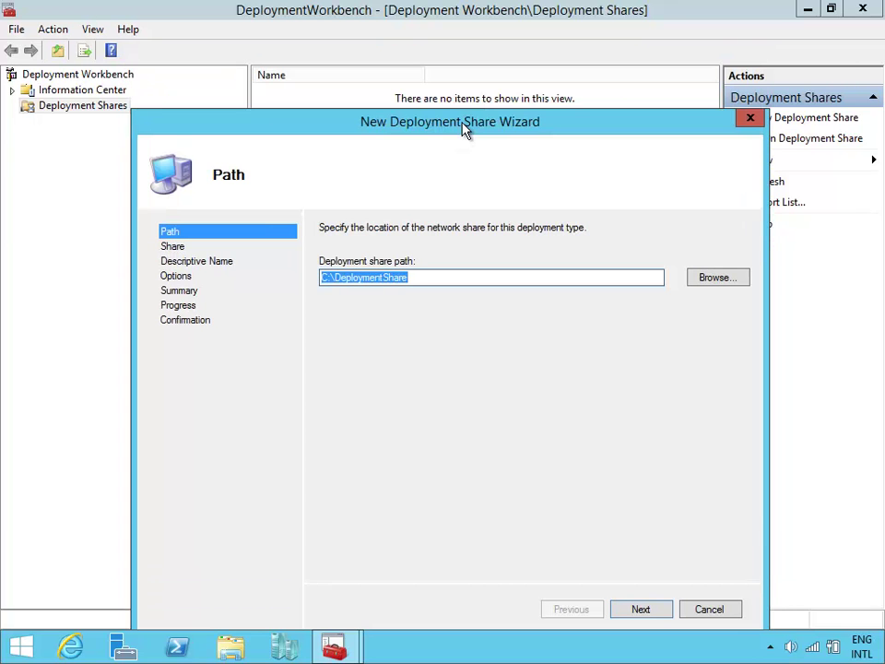
pyautogui.write('E:\\Imag')
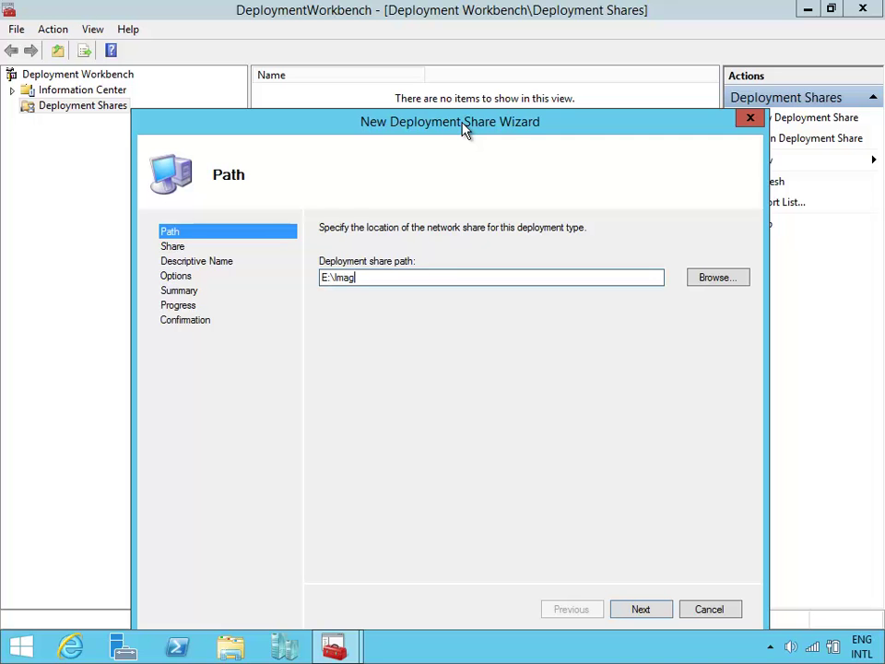
pyautogui.write('em')
pyautogui.moveTo(483, 112); pyautogui.dragTo(445, 73)
pyautogui.click(605, 577)
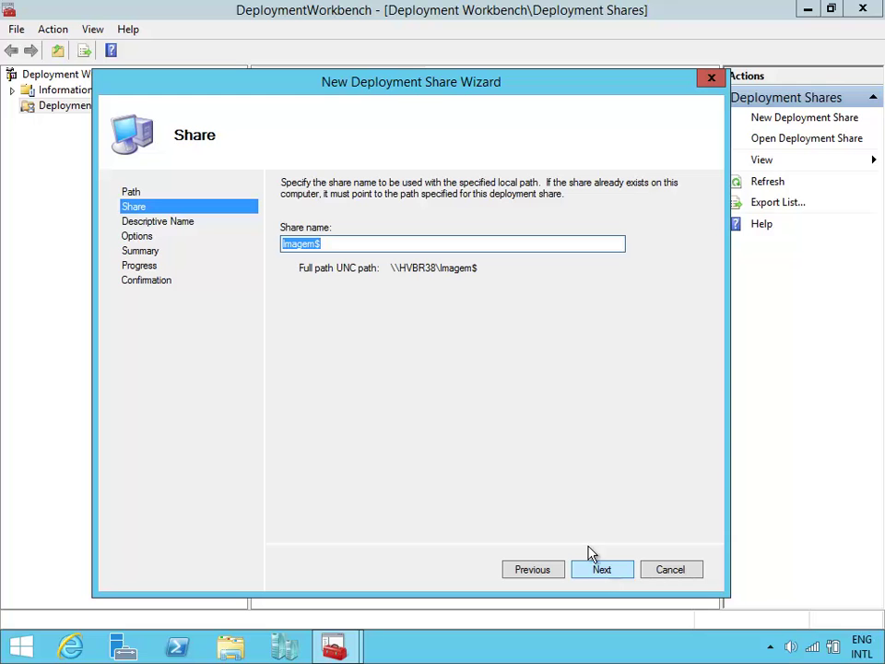
pyautogui.click(339, 244)
pyautogui.click(610, 575)
pyautogui.write('Imagem')
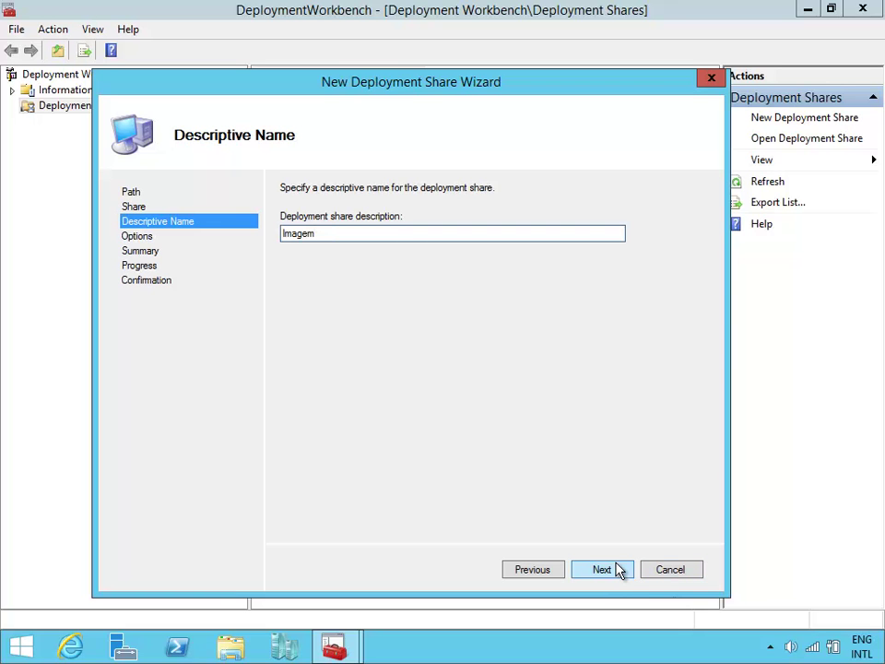
pyautogui.click(622, 569)
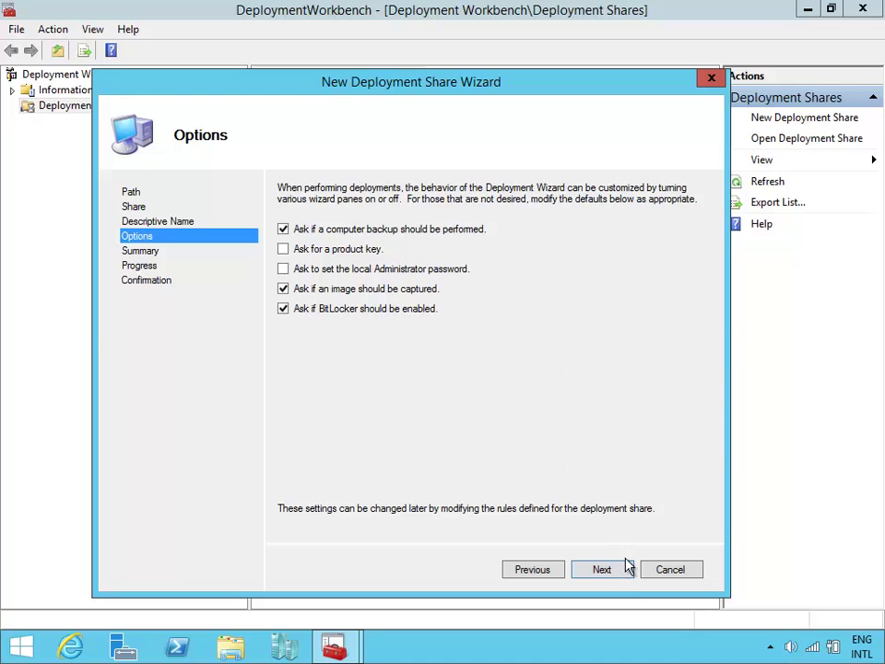
pyautogui.click(619, 578)
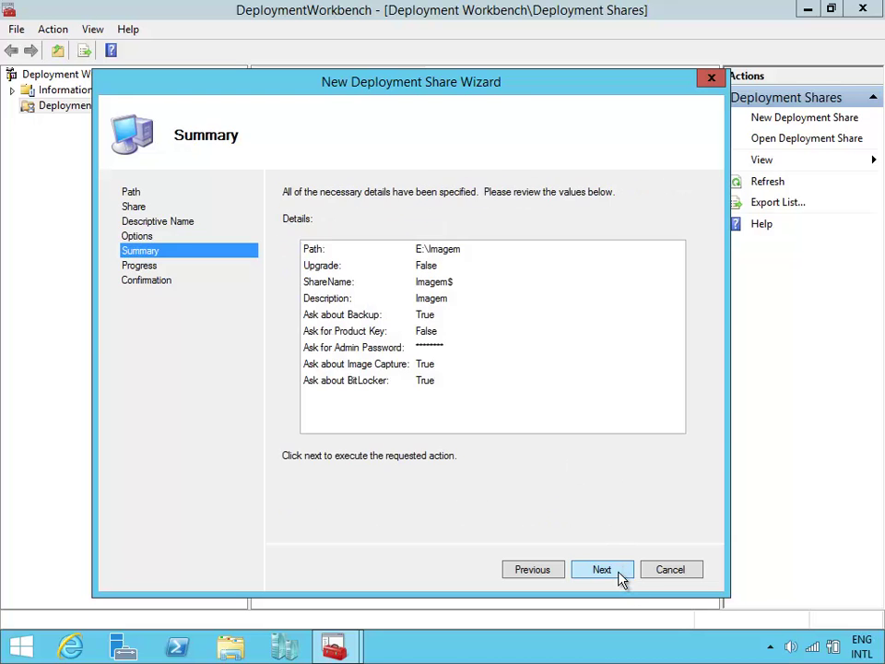
pyautogui.click(620, 579)
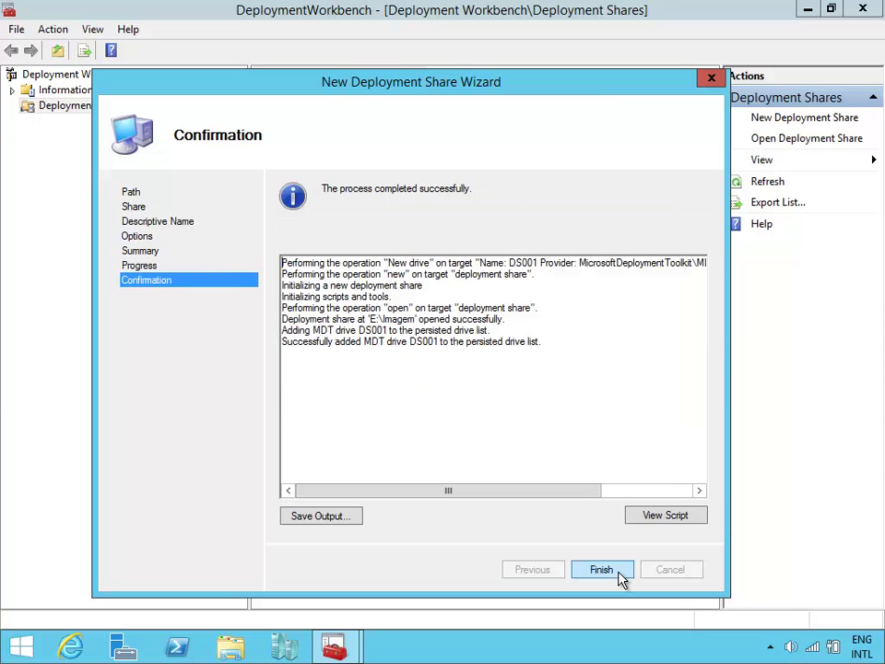
# Finish the wizard, expand Deployment Shares > Imagem (E:\Imagem), and select its Applications folder.
pyautogui.click(619, 579)
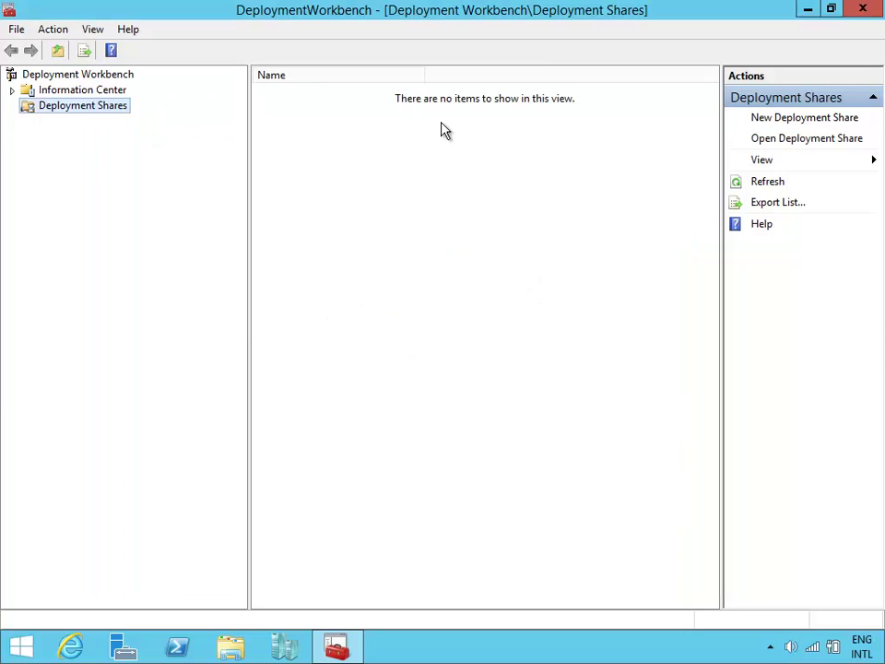
pyautogui.click(12, 106)
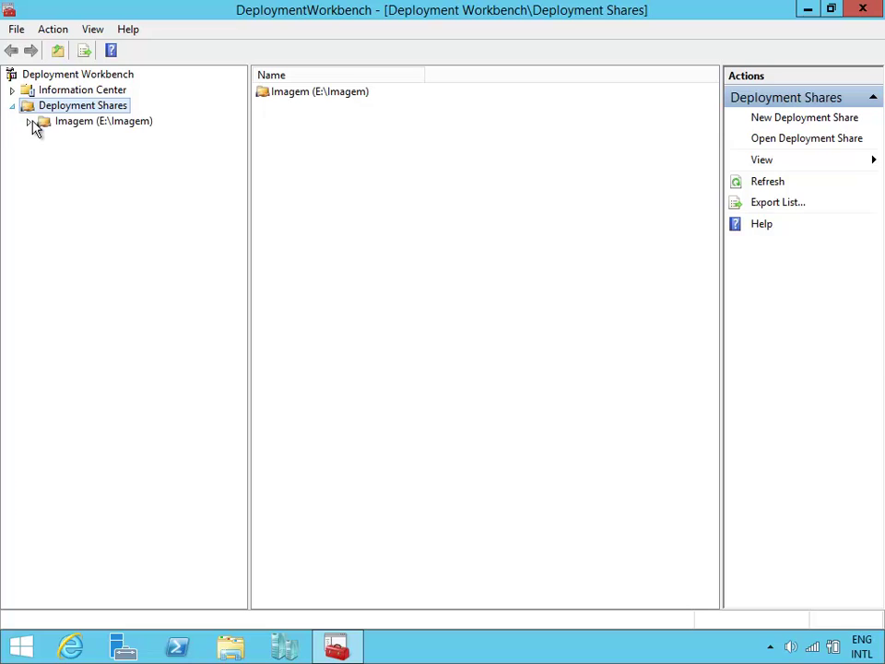
pyautogui.click(28, 121)
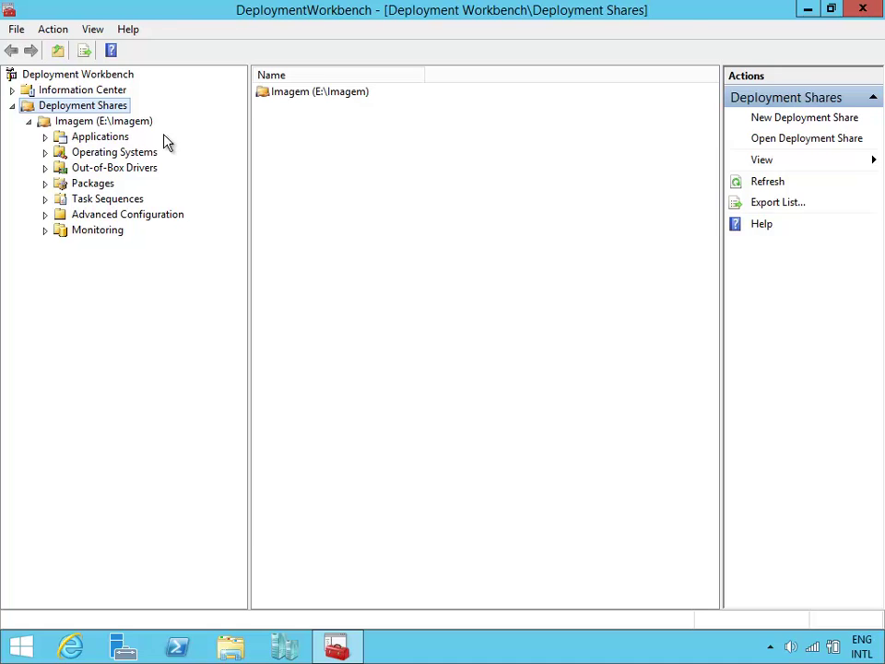
pyautogui.click(124, 144)
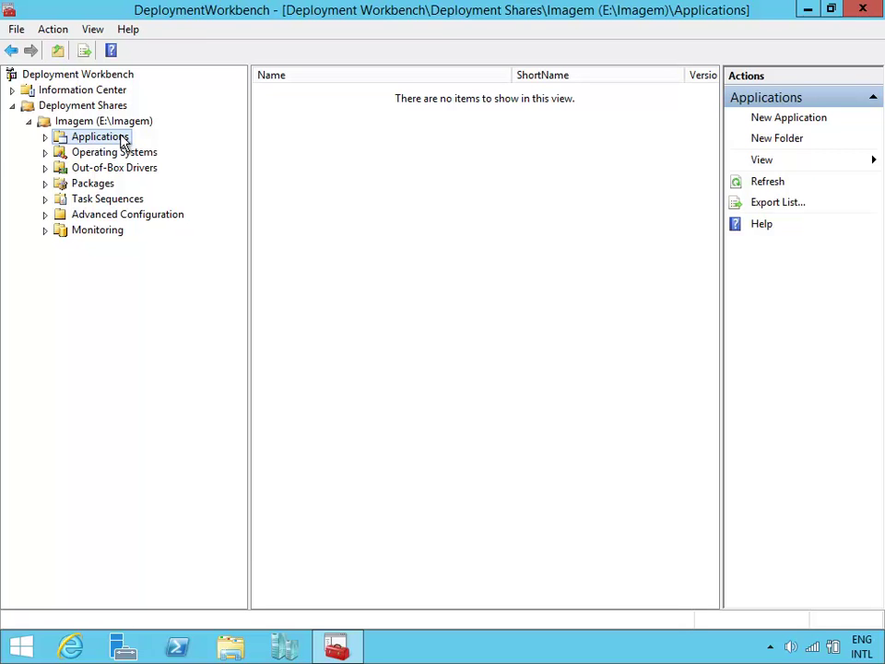
# Start a new application with publisher Microsoft, name Office, version 2013 and language Portugues.
pyautogui.click(808, 125)
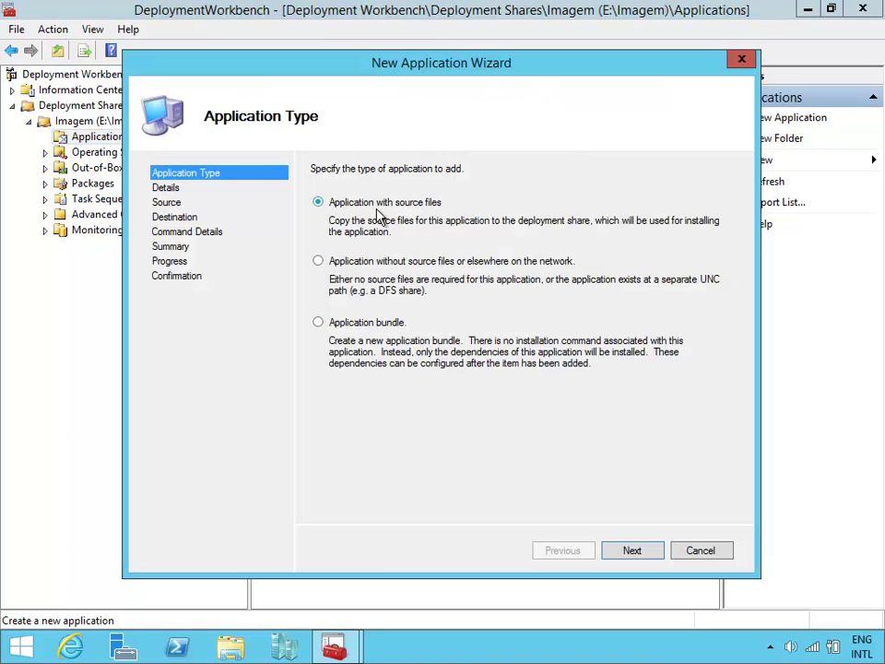
pyautogui.click(643, 554)
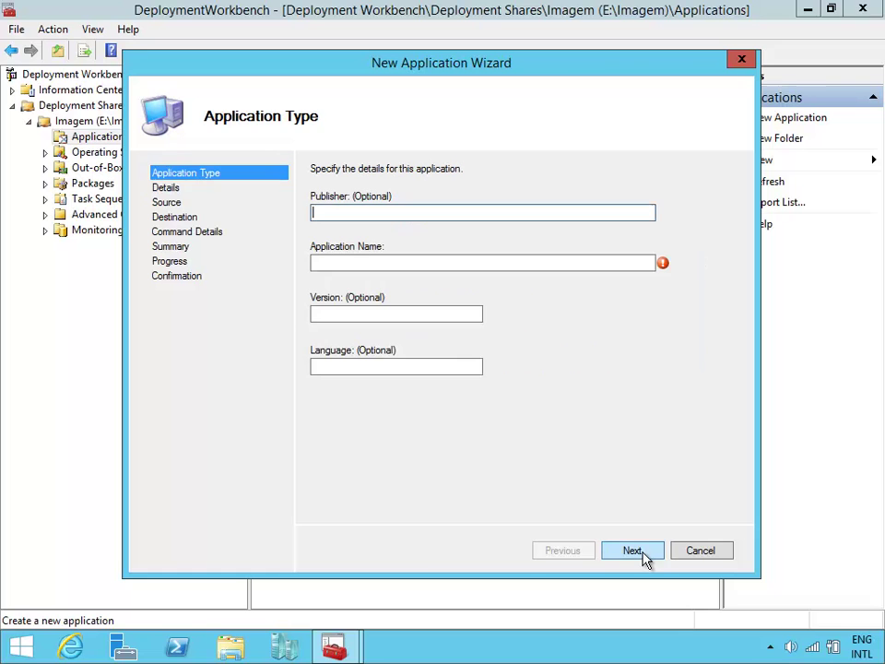
pyautogui.write('Microsoft')
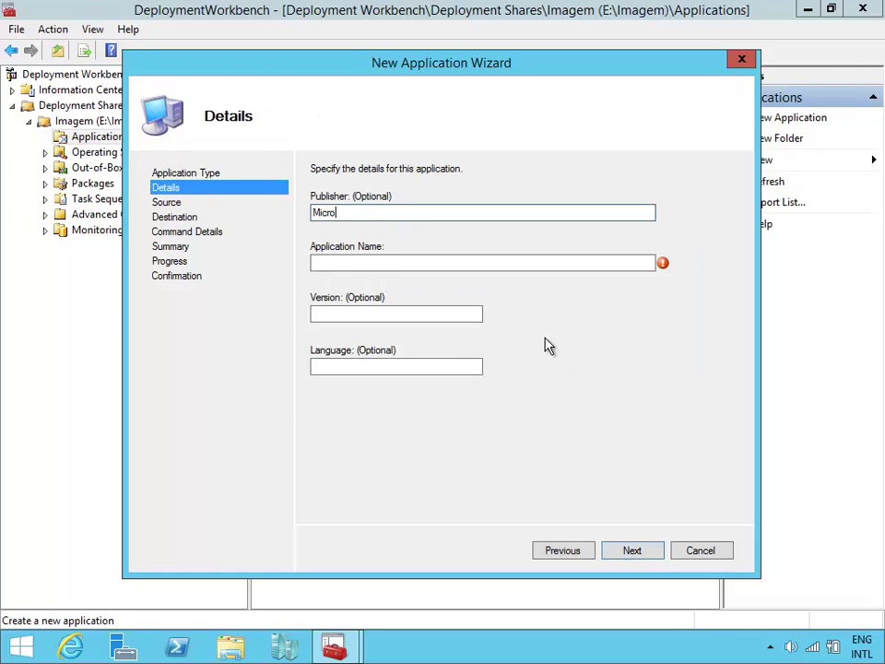
pyautogui.press('Tab')
pyautogui.write('Offce')
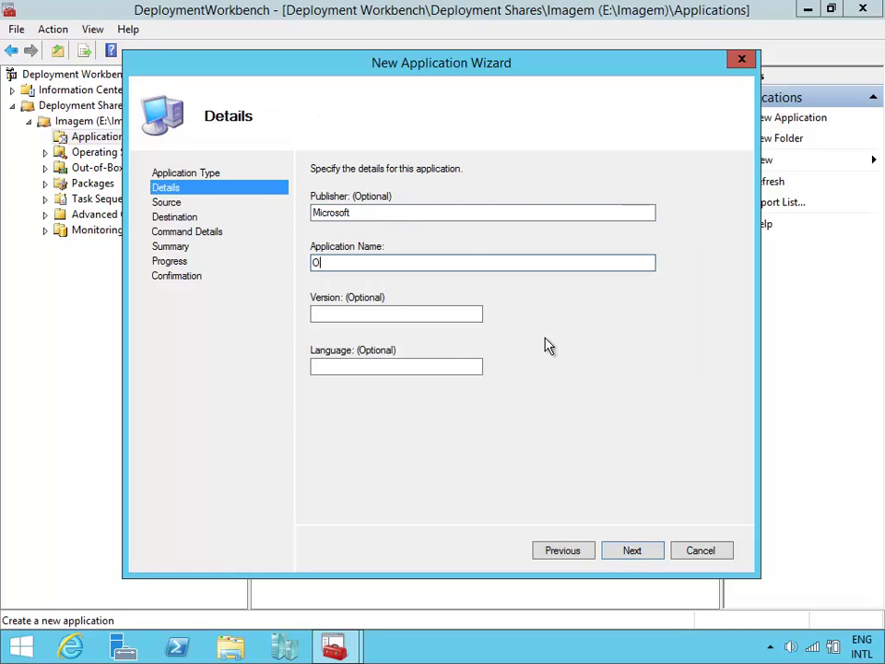
pyautogui.press('BackSpace')
pyautogui.press('BackSpace')
pyautogui.press('BackSpace')
pyautogui.write('fice 2013')
pyautogui.press('Tab')
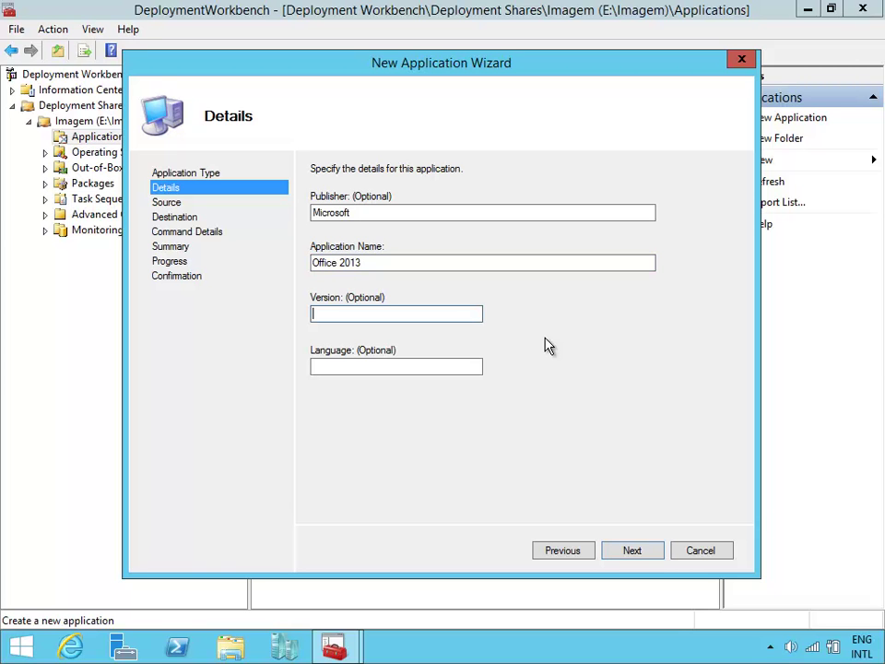
pyautogui.hotkey('shift', 'Tab')
pyautogui.press('BackSpace')
pyautogui.press('BackSpace')
pyautogui.press('BackSpace')
pyautogui.press('BackSpace')
pyautogui.press('BackSpace')
pyautogui.press('Tab')
pyautogui.write('2013')
pyautogui.press('Tab')
pyautogui.write('Portugues')
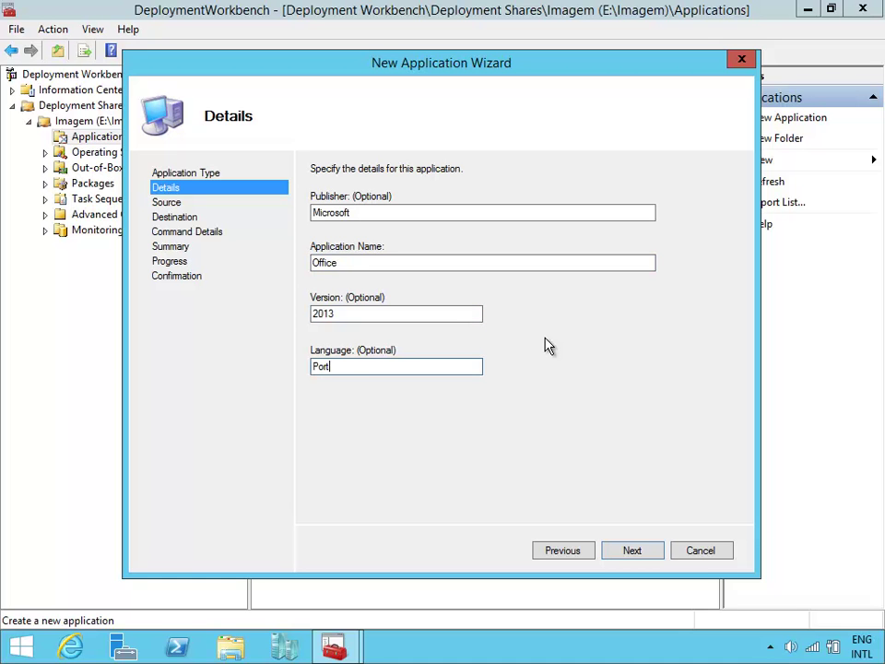
# Use the Office 2013 32-bit download folder as source, keep the default destination, and install with setup.exe.
pyautogui.click(634, 554)
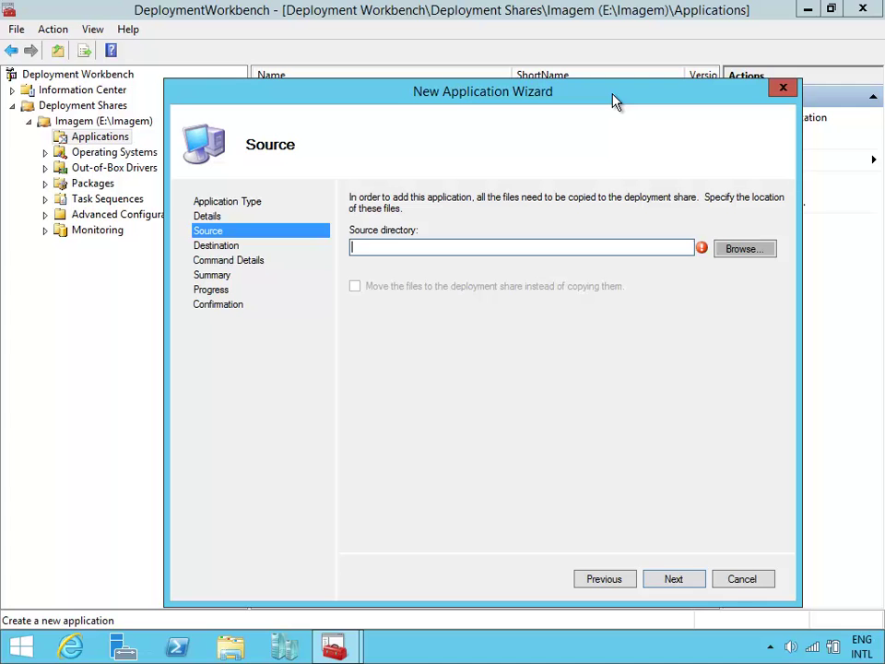
pyautogui.write('e:\\download')
pyautogui.press('Down')
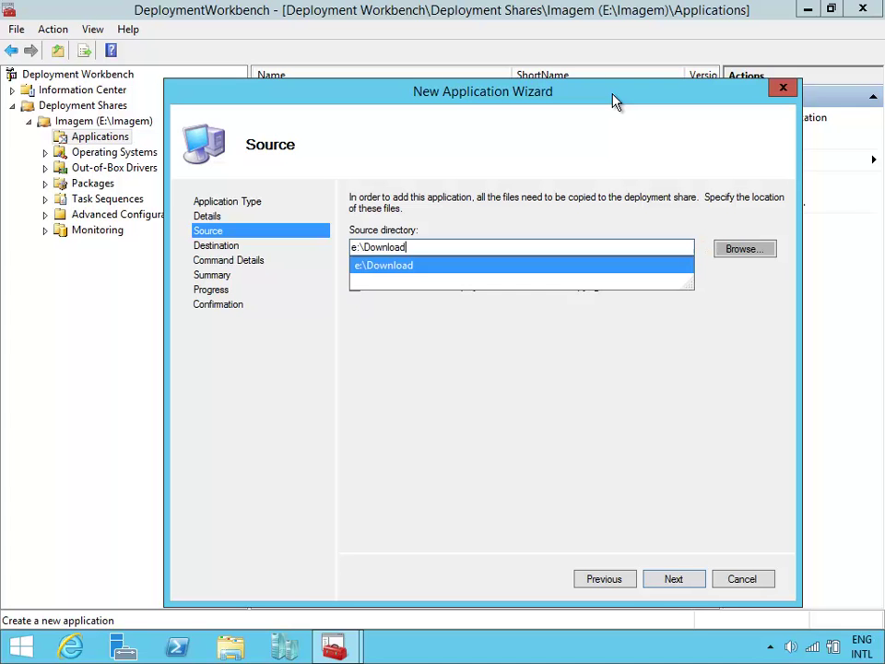
pyautogui.write('\\')
pyautogui.press('Down')
pyautogui.press('Down')
pyautogui.press('Down')
pyautogui.press('Down')
pyautogui.press('Return')
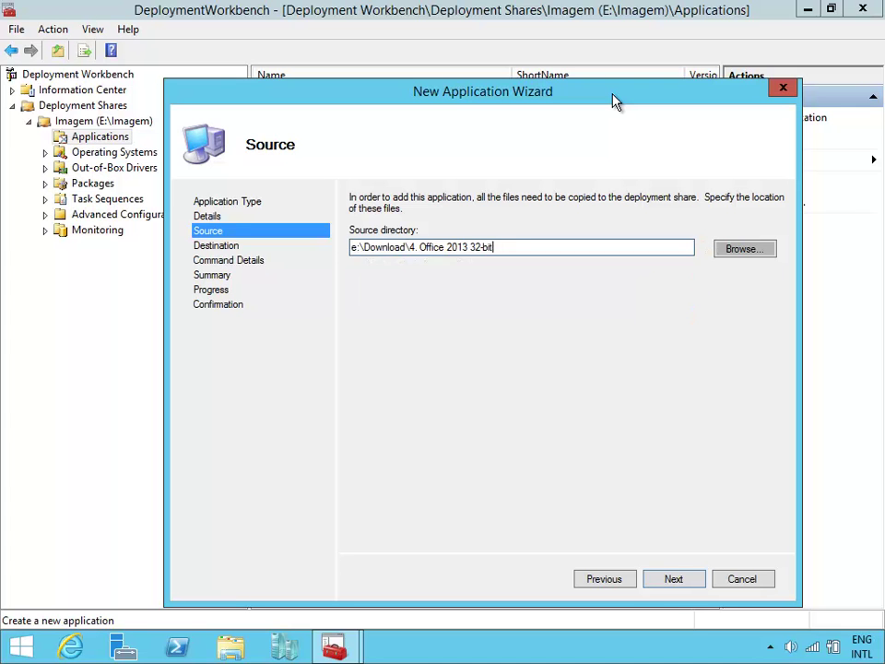
pyautogui.press('Return')
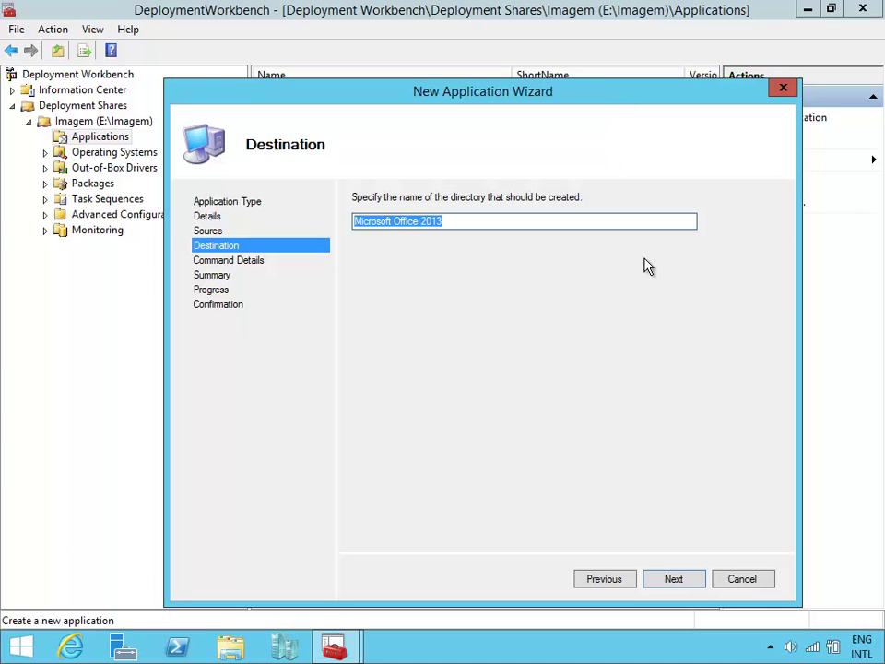
pyautogui.click(697, 581)
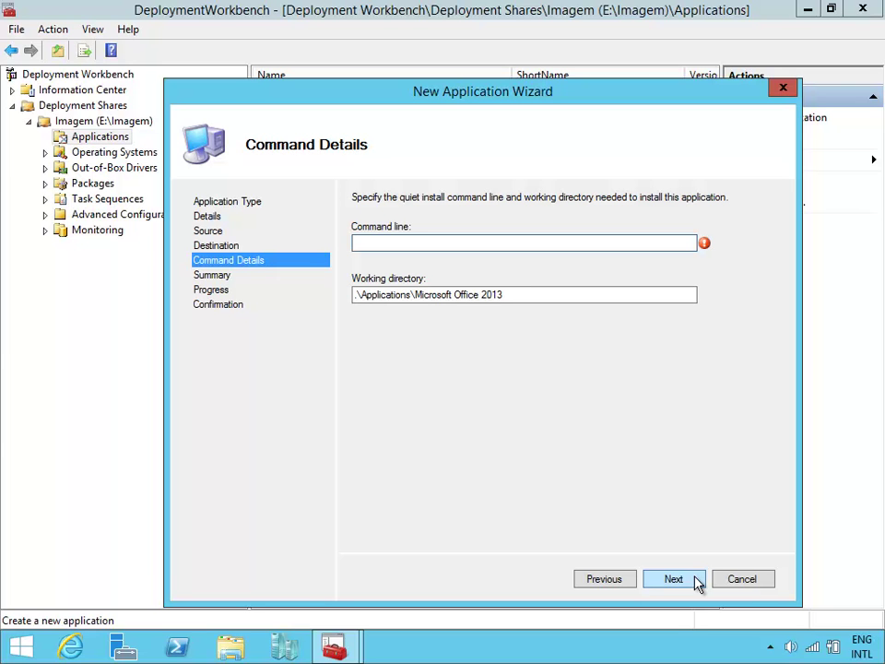
pyautogui.write('setup.exe')
pyautogui.click(675, 580)
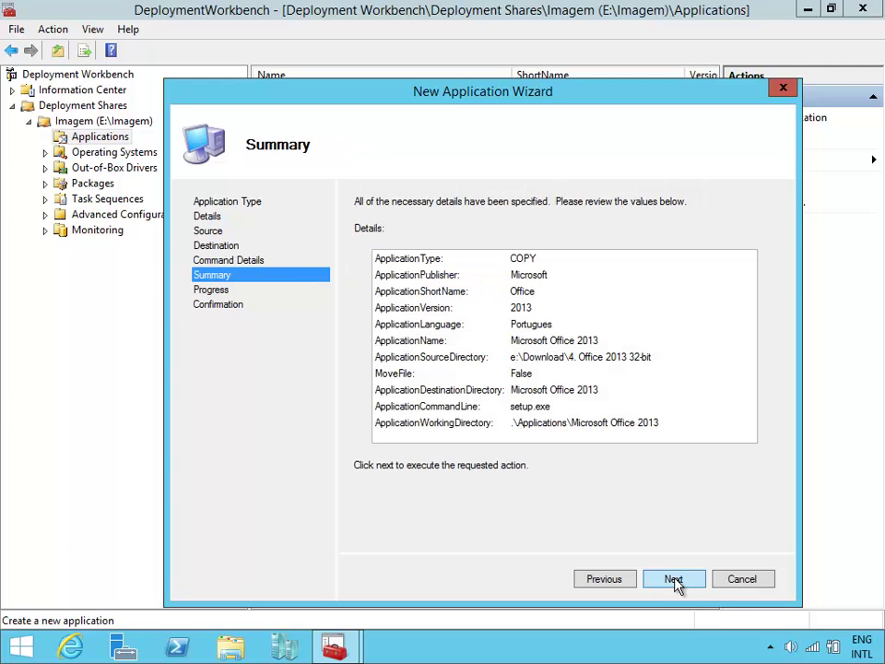
pyautogui.click(674, 580)
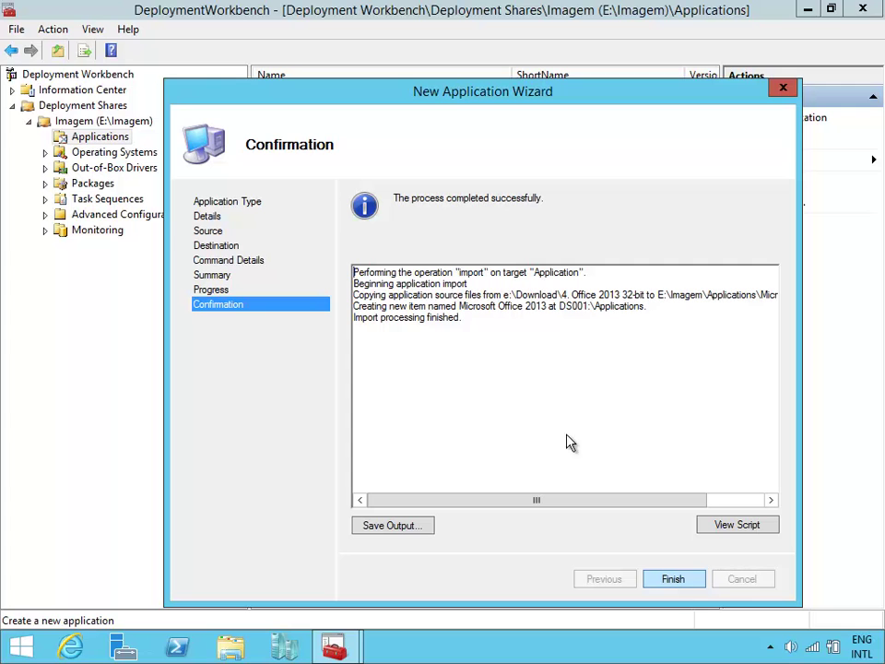
# Open Microsoft Office 2013 properties, review its install command, and launch the Office Customization Tool.
pyautogui.click(679, 579)
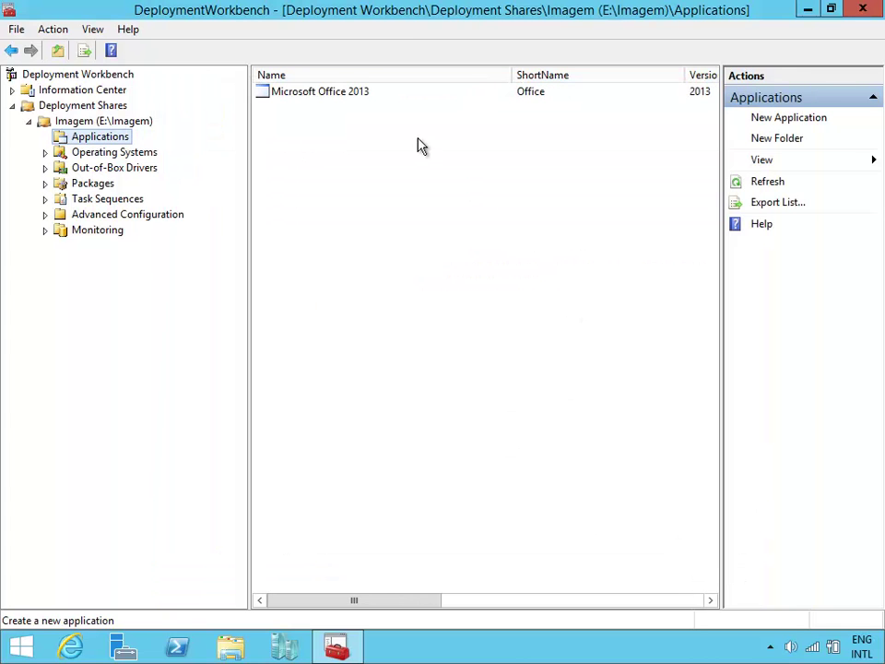
pyautogui.click(351, 92)
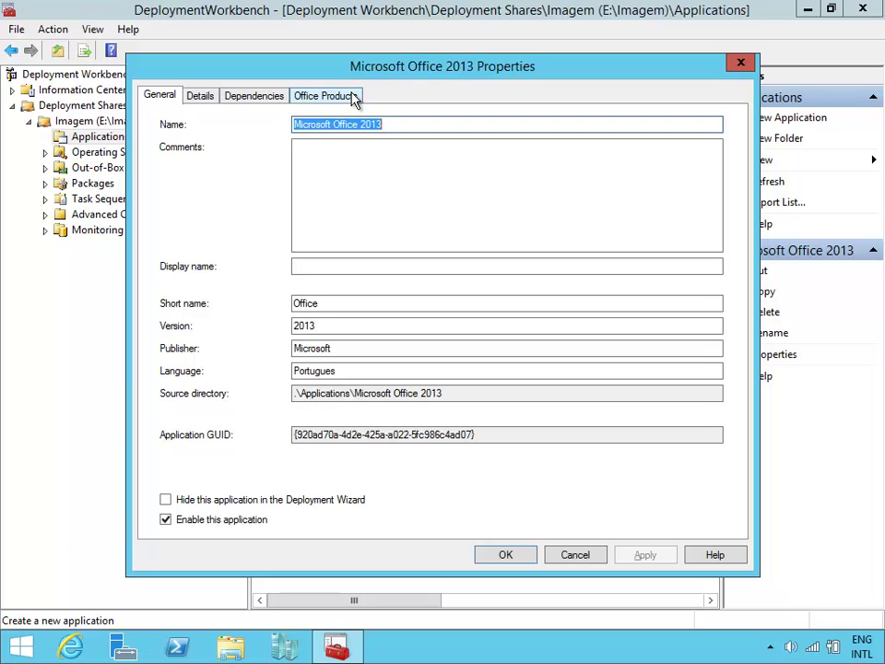
pyautogui.click(206, 96)
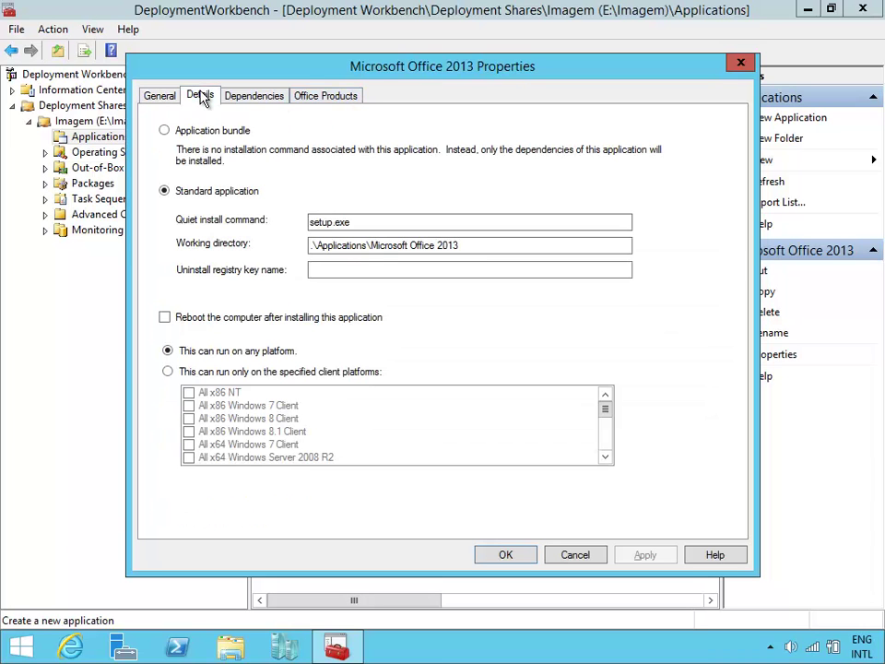
pyautogui.click(356, 222)
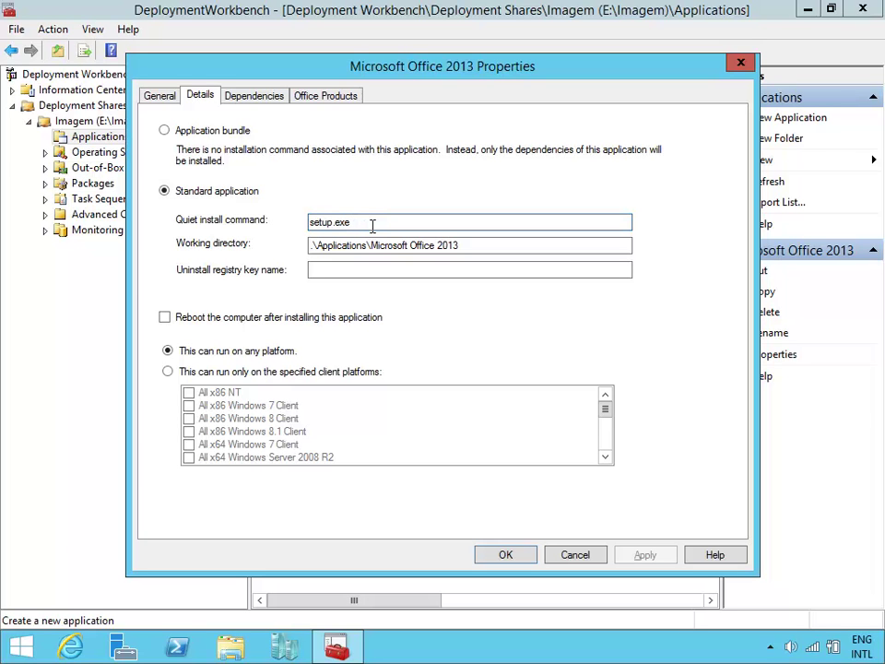
pyautogui.click(337, 102)
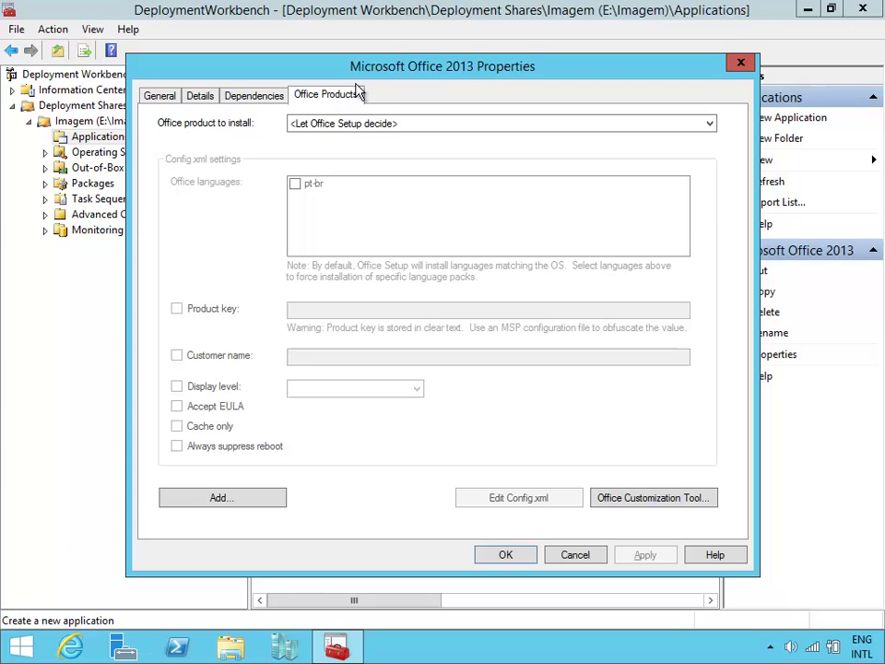
pyautogui.moveTo(377, 57); pyautogui.dragTo(352, 40)
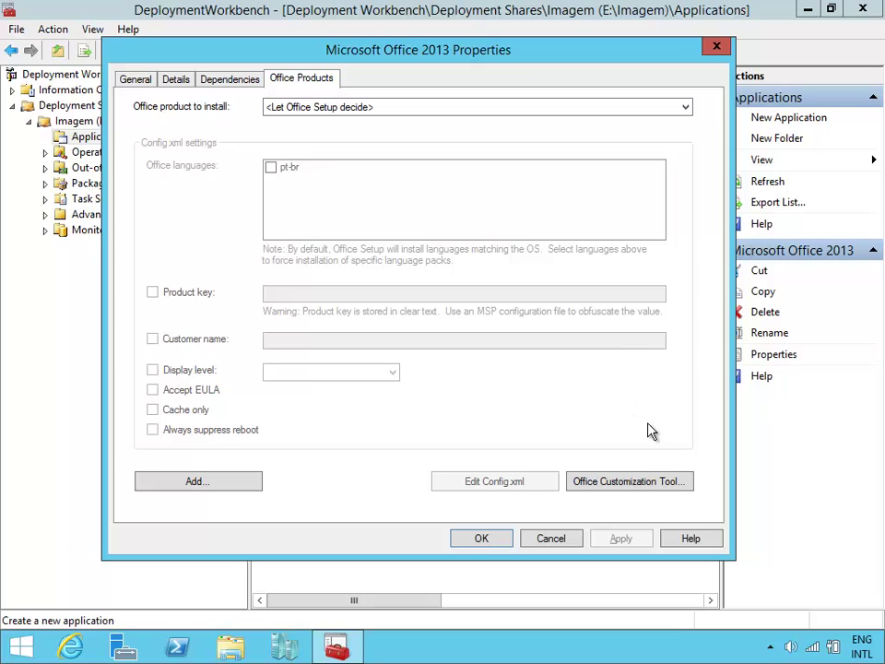
pyautogui.click(627, 482)
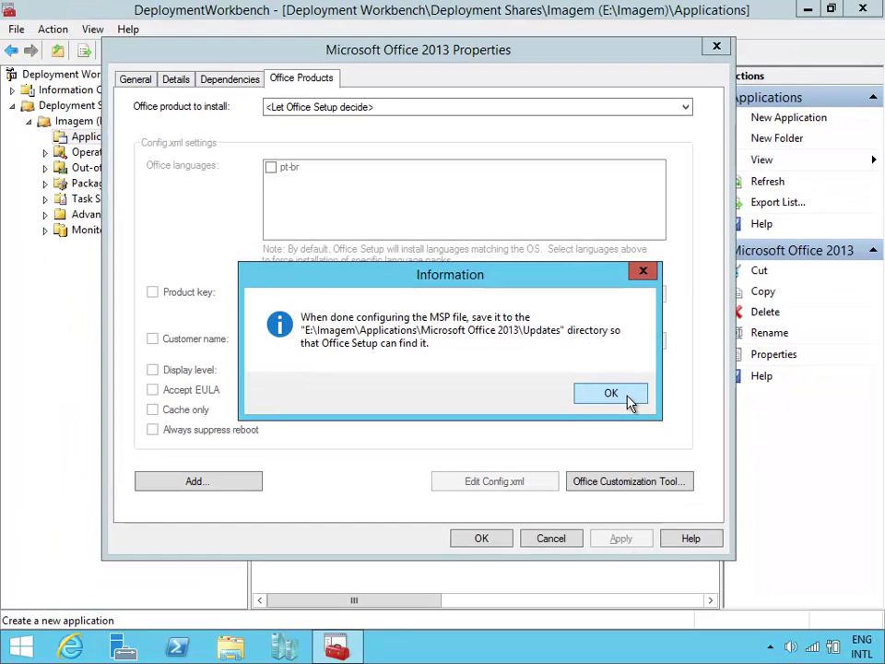
# Create a new Office Professional Plus 2013 customization and go to Licensing and user interface.
pyautogui.click(710, 434)
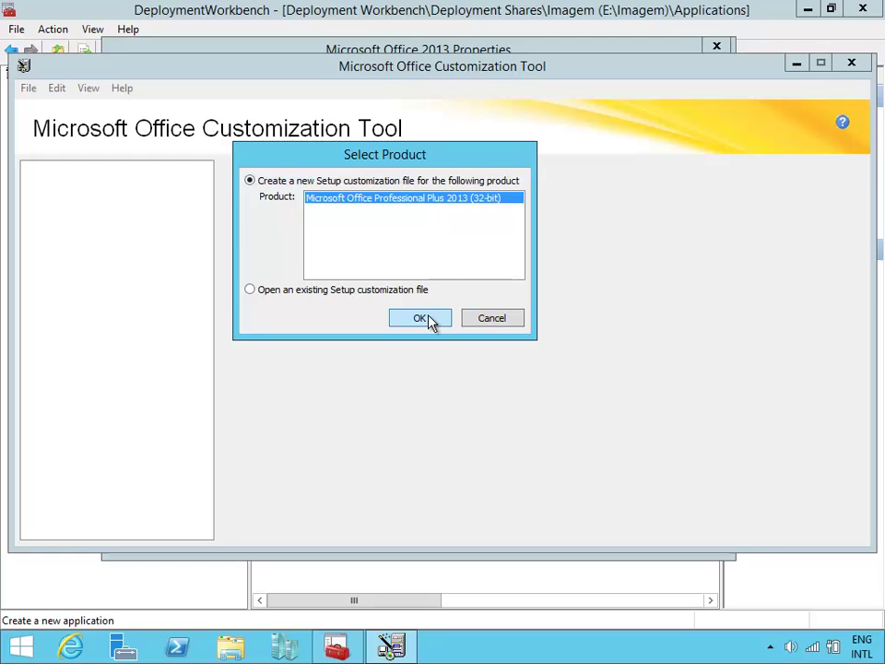
pyautogui.click(427, 319)
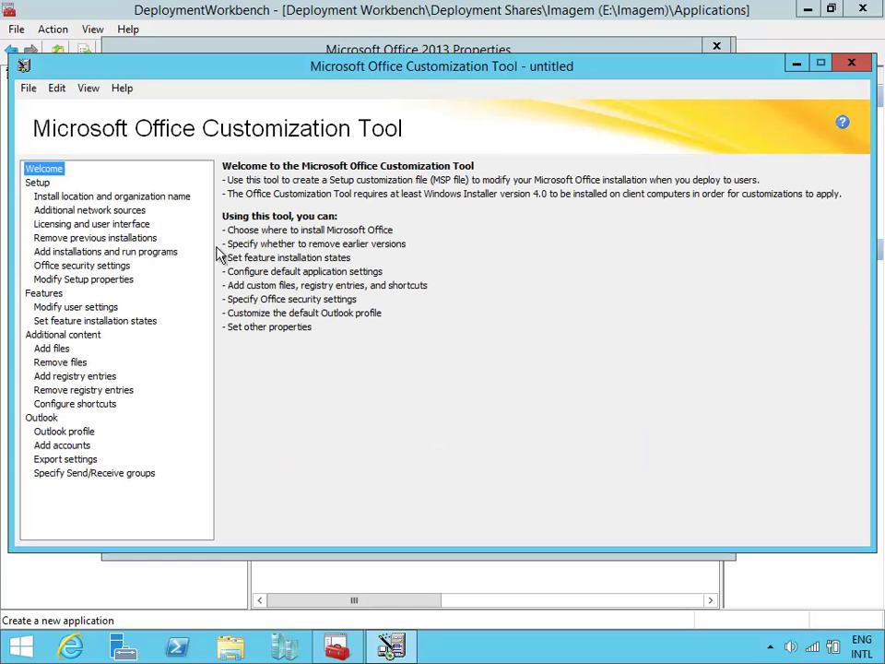
pyautogui.click(66, 197)
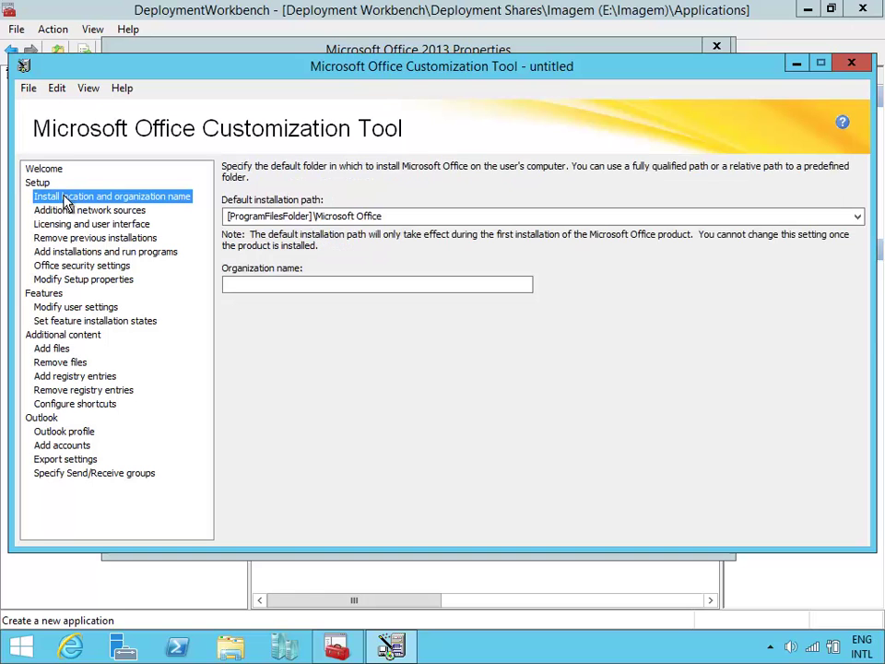
pyautogui.click(98, 211)
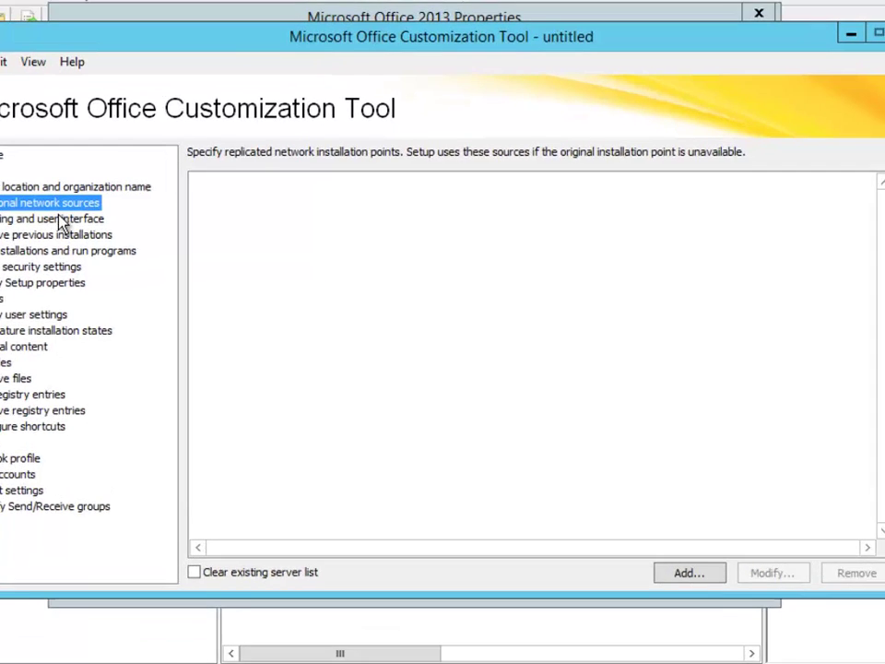
pyautogui.click(97, 224)
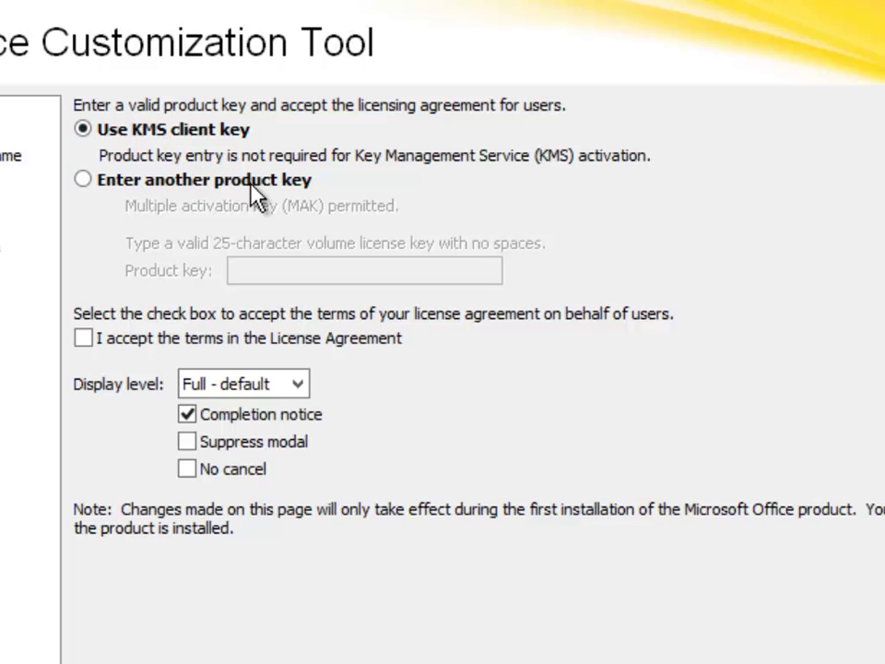
# Keep the KMS client key, accept the license terms, and set display level to Basic.
pyautogui.click(300, 182)
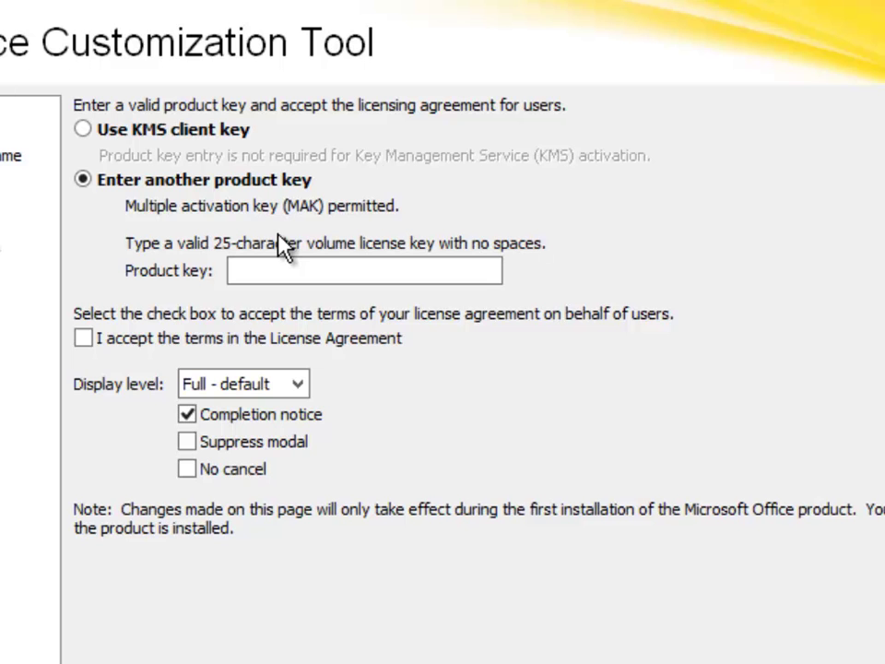
pyautogui.click(316, 263)
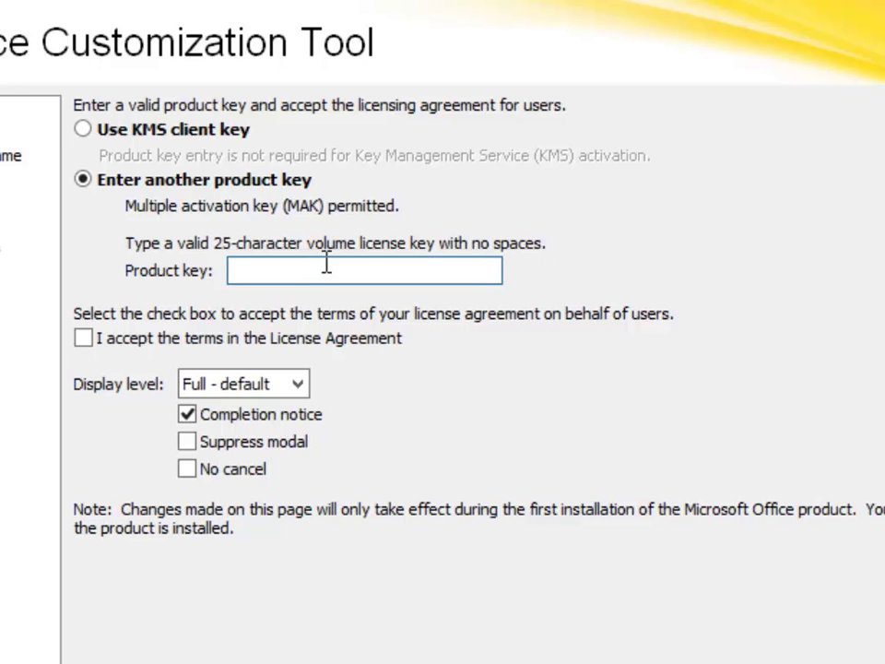
pyautogui.click(167, 147)
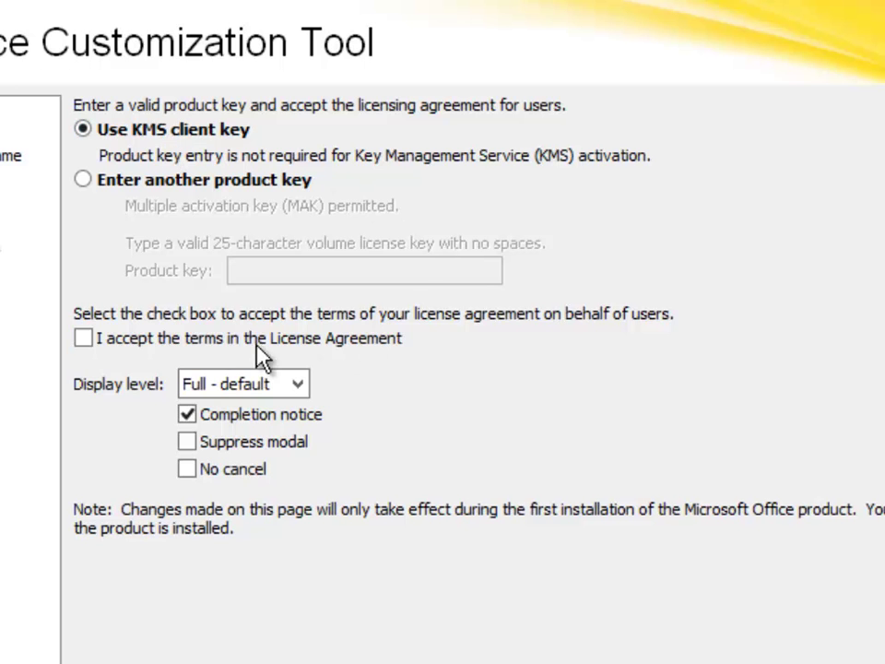
pyautogui.click(191, 340)
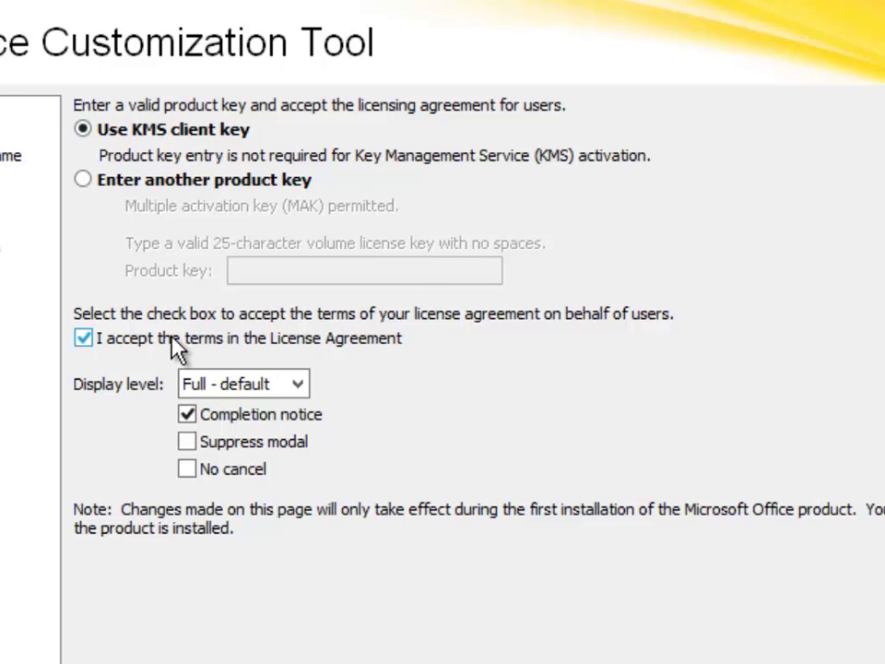
pyautogui.click(295, 385)
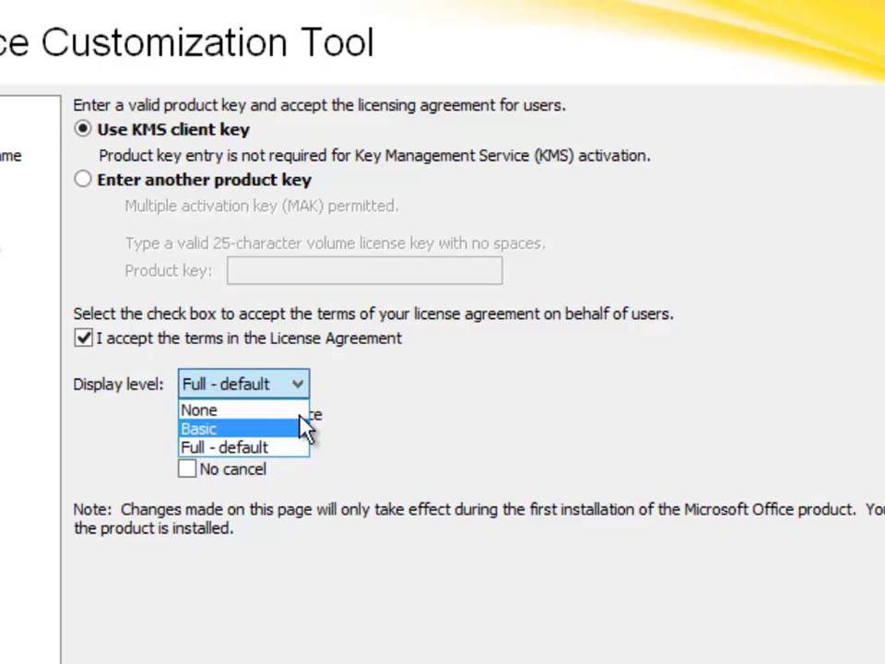
pyautogui.click(302, 426)
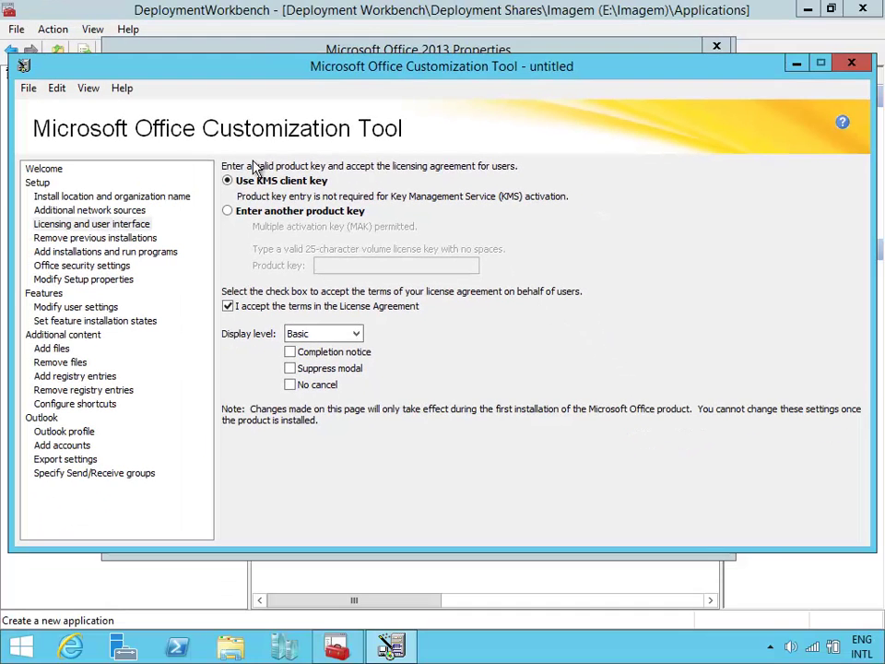
# Point the Save As dialog to e:\Imagem\Applications\Microsoft Office 2013\updates.
pyautogui.click(28, 91)
pyautogui.click(91, 167)
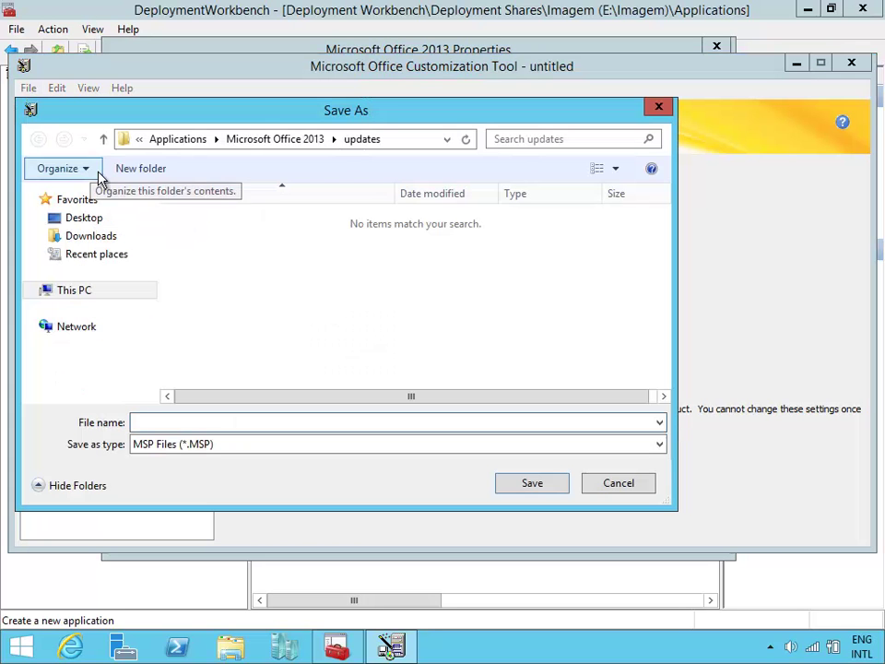
pyautogui.write('e:\\im')
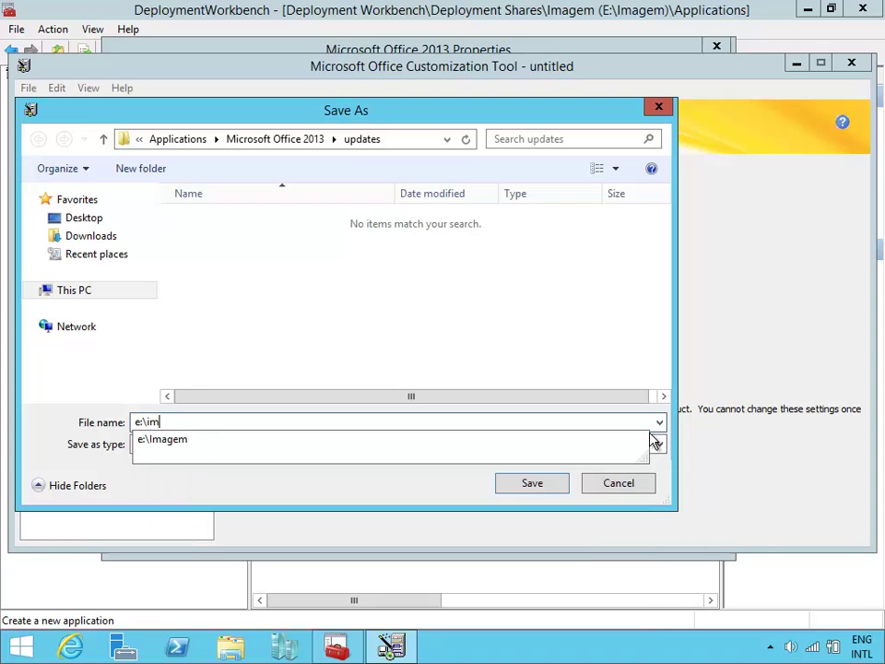
pyautogui.write('a')
pyautogui.press('Down')
pyautogui.write('\\')
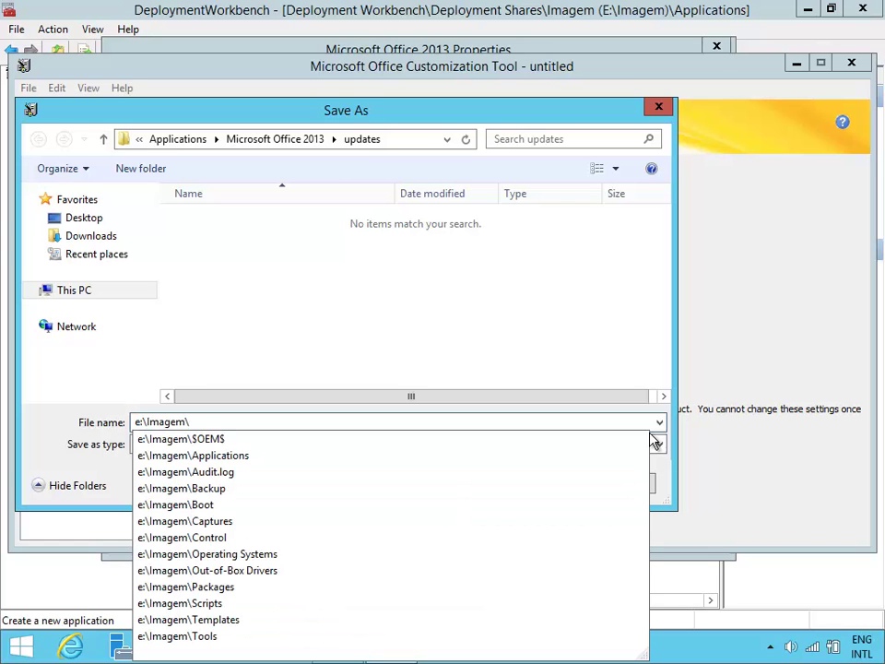
pyautogui.press('Down')
pyautogui.press('Down')
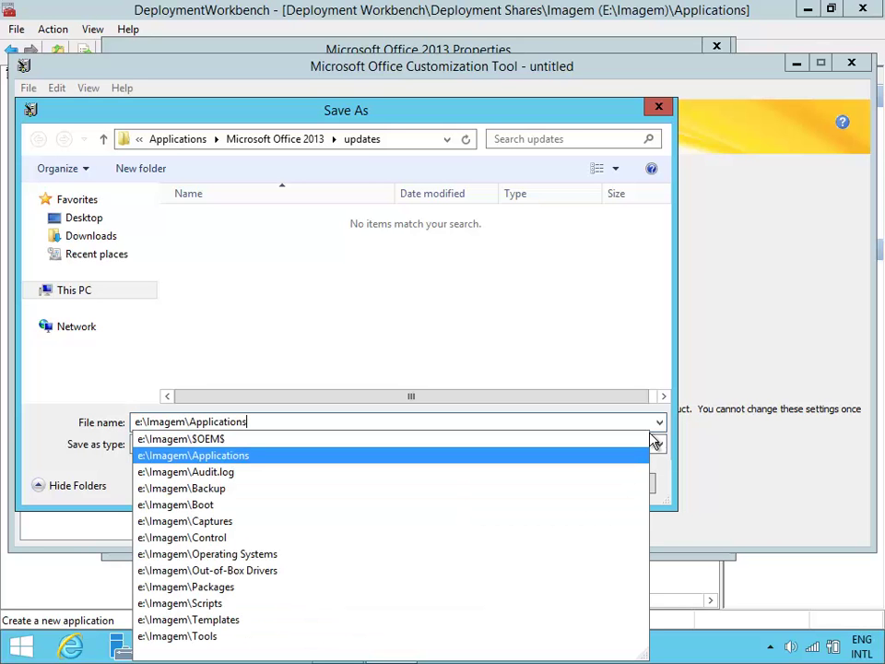
pyautogui.write('\\')
pyautogui.press('Down')
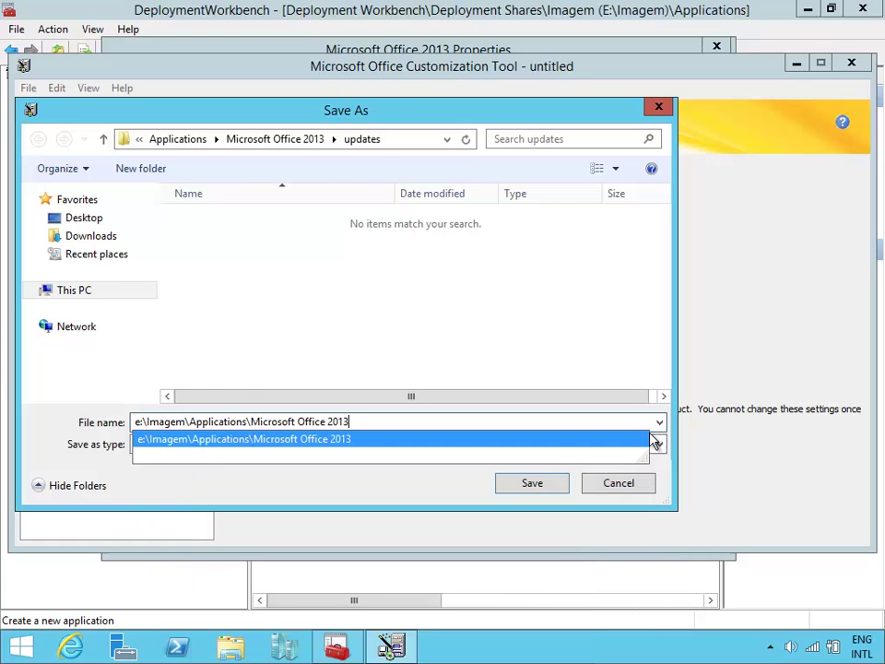
pyautogui.write('\\u')
pyautogui.press('Down')
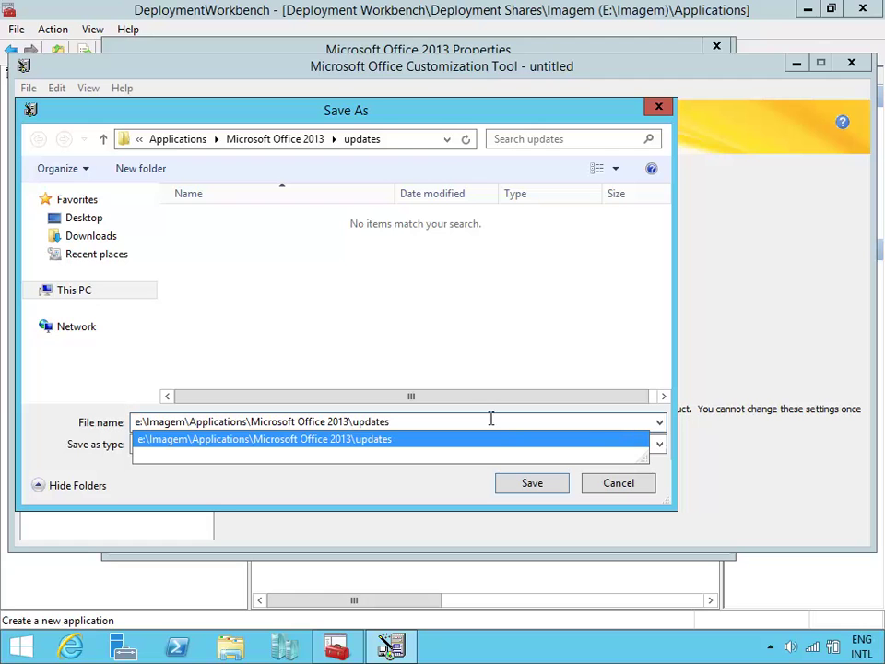
# Save the customization as instalacao and quit the Office Customization Tool.
pyautogui.moveTo(402, 422); pyautogui.dragTo(5, 406)
pyautogui.write('instalacao')
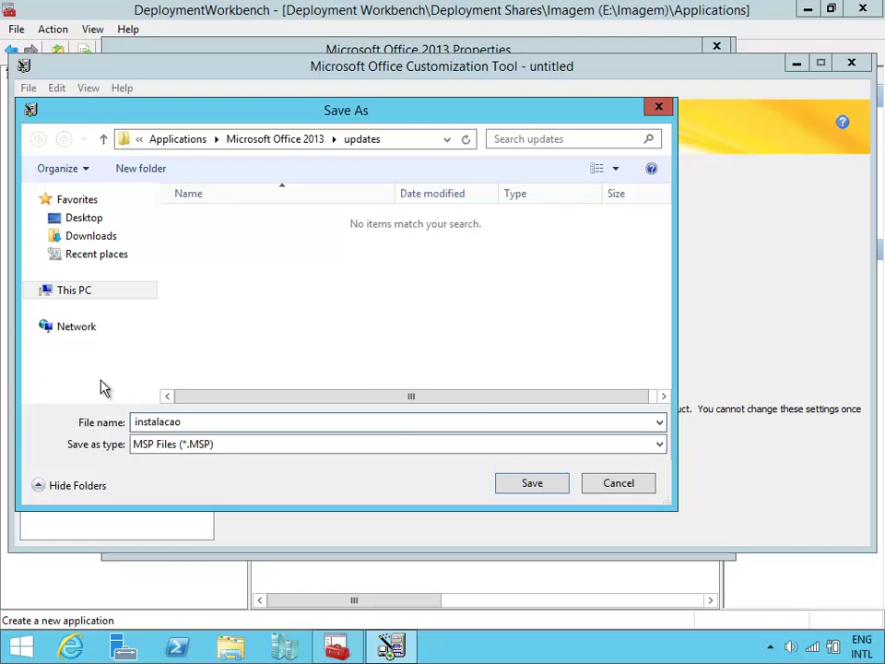
pyautogui.click(534, 482)
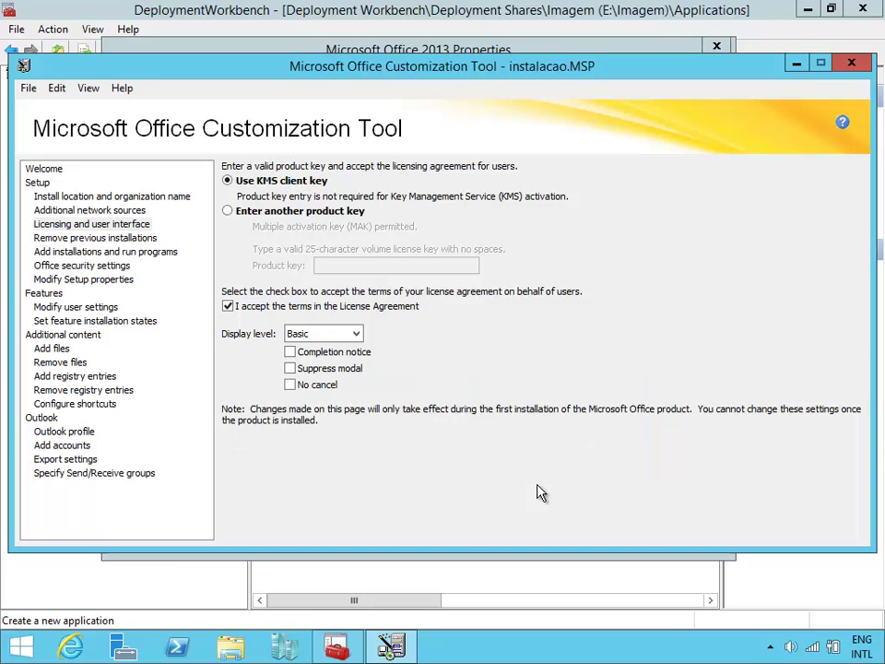
pyautogui.click(851, 62)
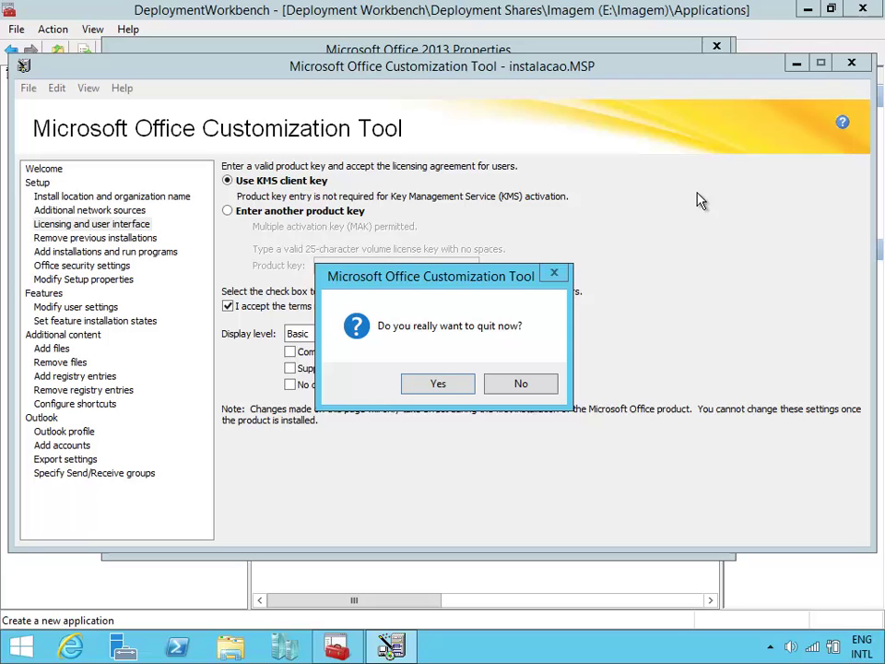
pyautogui.click(439, 385)
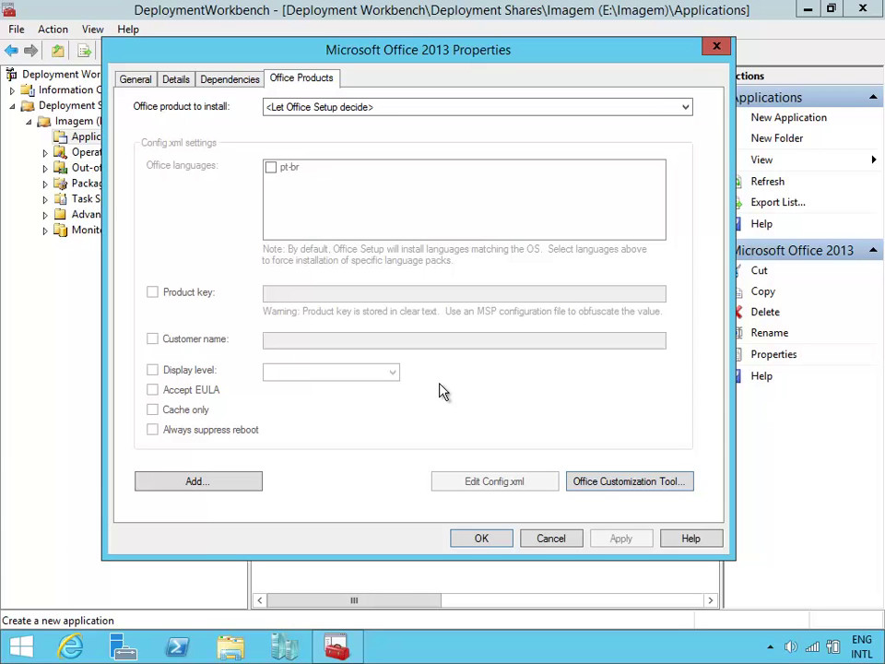
# Close the Office 2013 properties and start a new application with source files.
pyautogui.click(496, 541)
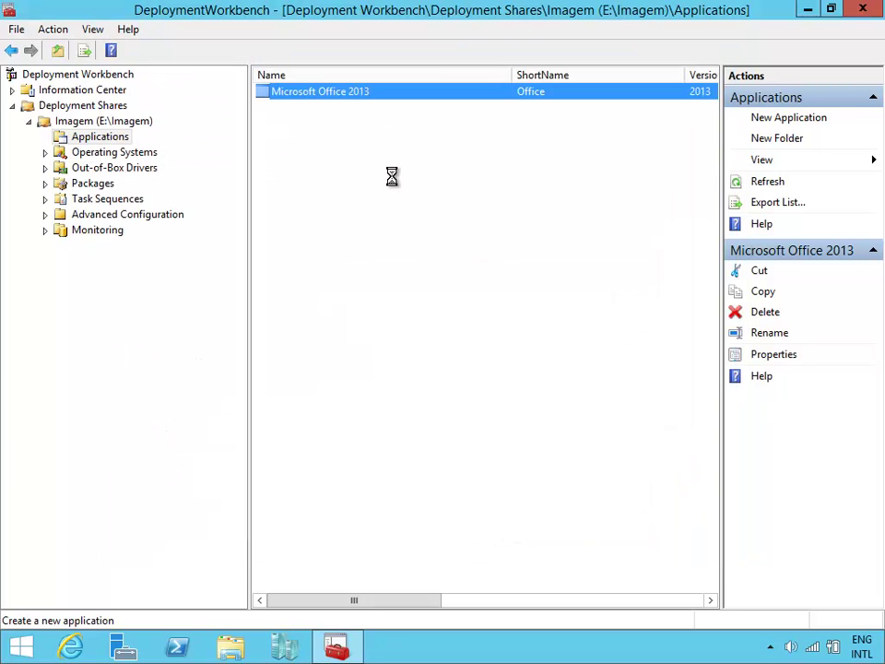
pyautogui.click(393, 183)
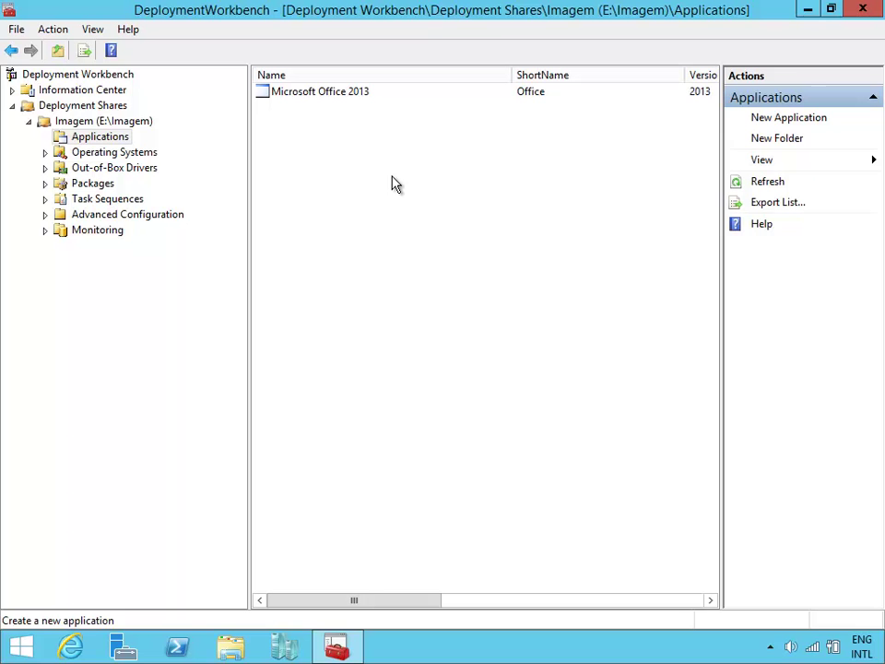
pyautogui.click(784, 118)
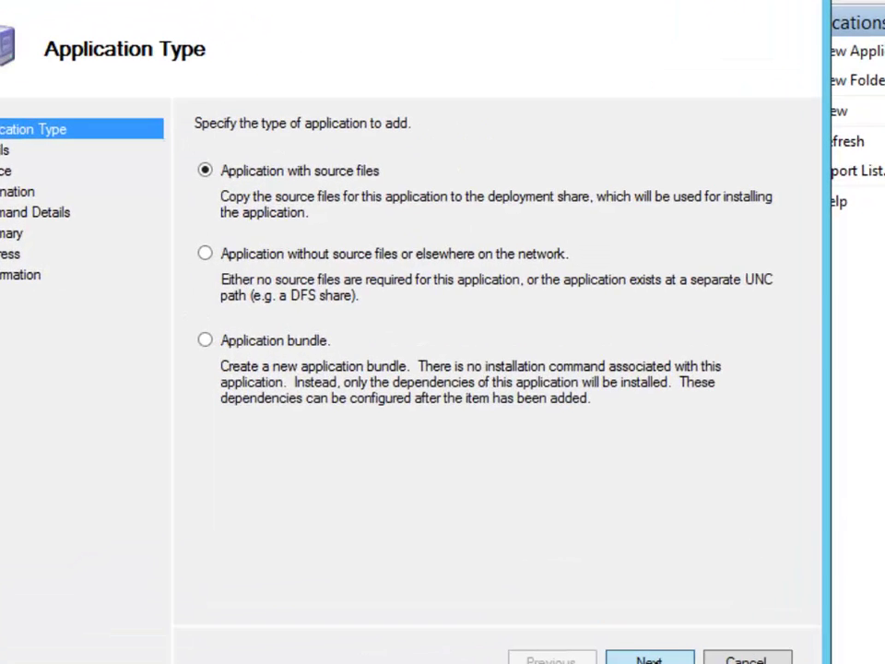
pyautogui.click(628, 551)
# Enter publisher Adobe, name Acrobat Reader, version XI and language Portugues.
pyautogui.write('Adobe')
pyautogui.press('Tab')
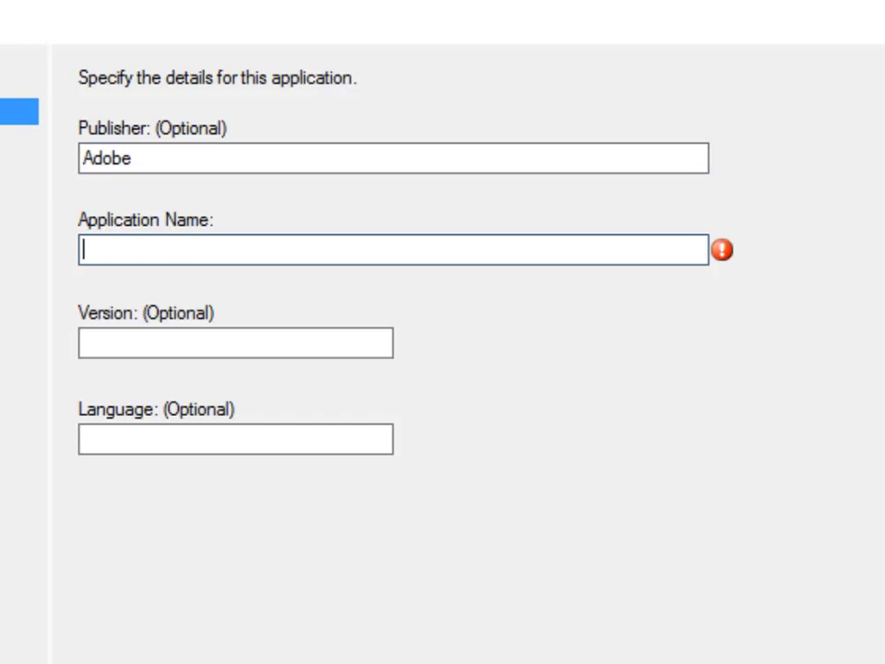
pyautogui.write('Acrobat ')
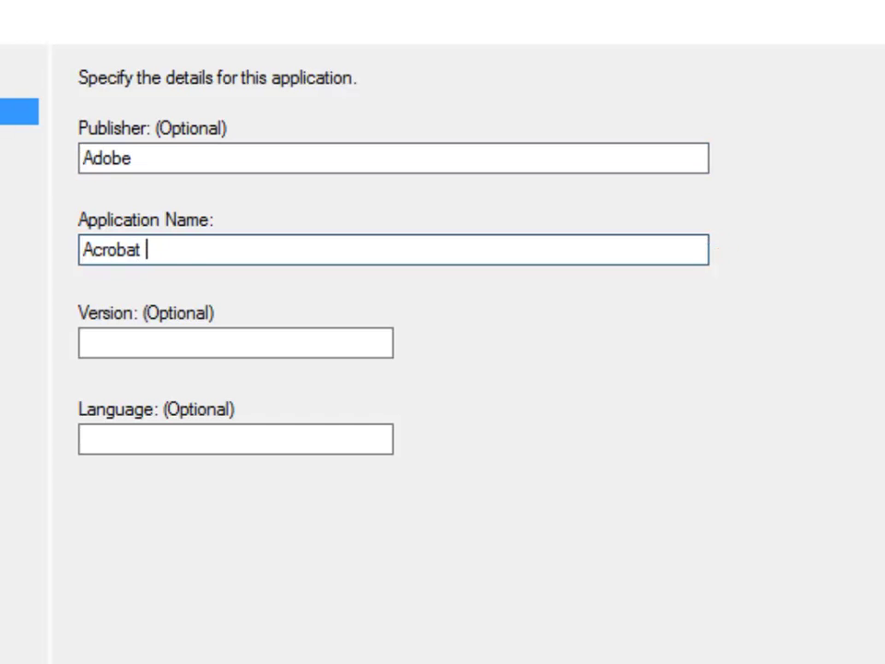
pyautogui.write('Reader')
pyautogui.press('Tab')
pyautogui.write('XI')
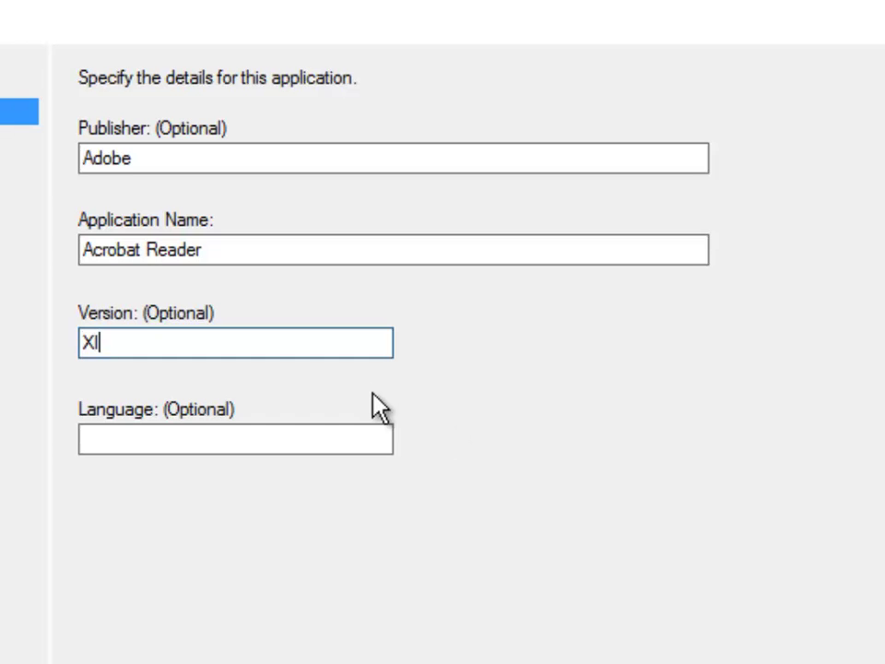
pyautogui.click(346, 442)
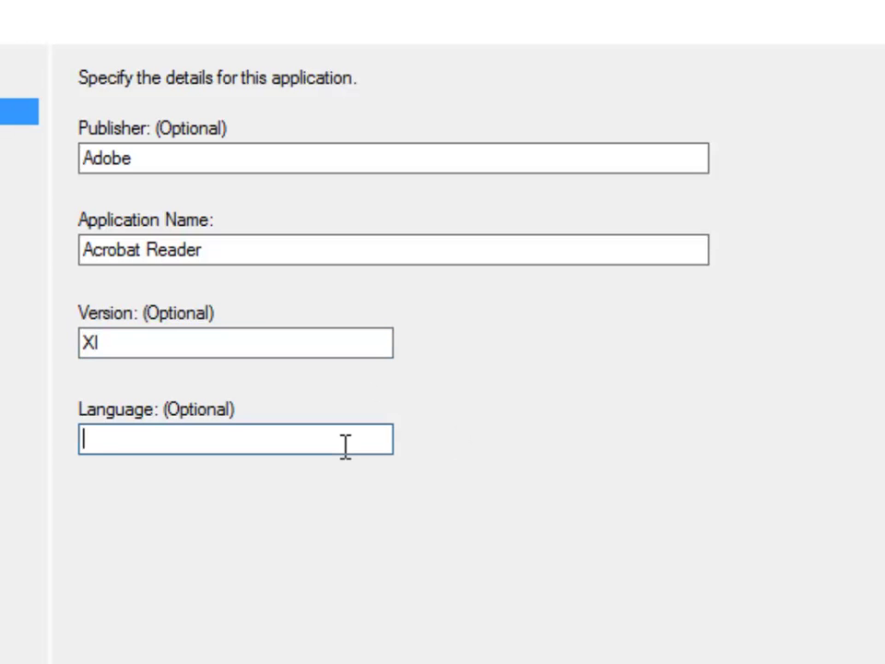
pyautogui.write('Porgug')
pyautogui.press('BackSpace')
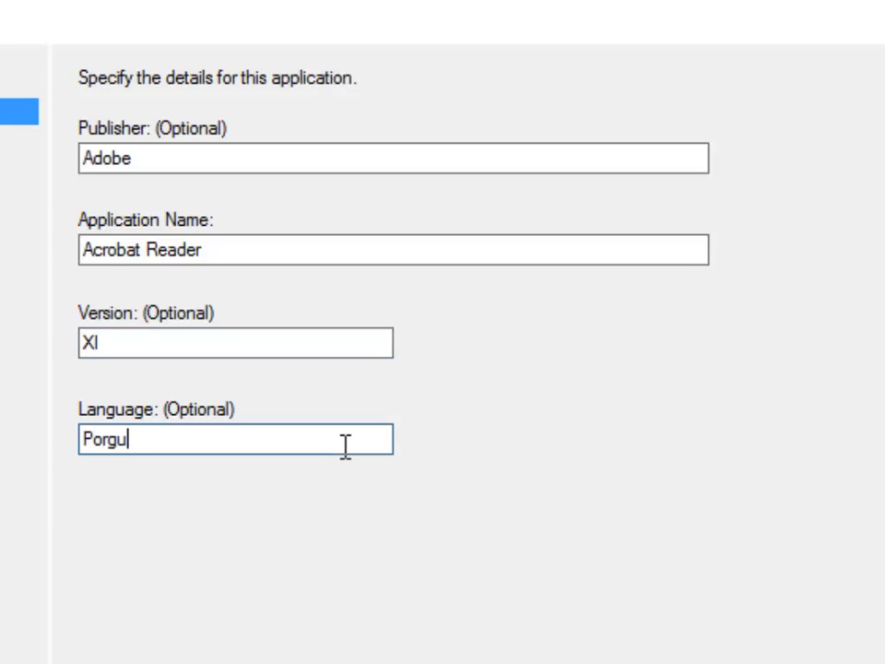
pyautogui.write('tue')
pyautogui.press('BackSpace')
pyautogui.press('BackSpace')
pyautogui.press('BackSpace')
pyautogui.press('BackSpace')
pyautogui.press('BackSpace')
pyautogui.write('tugues')
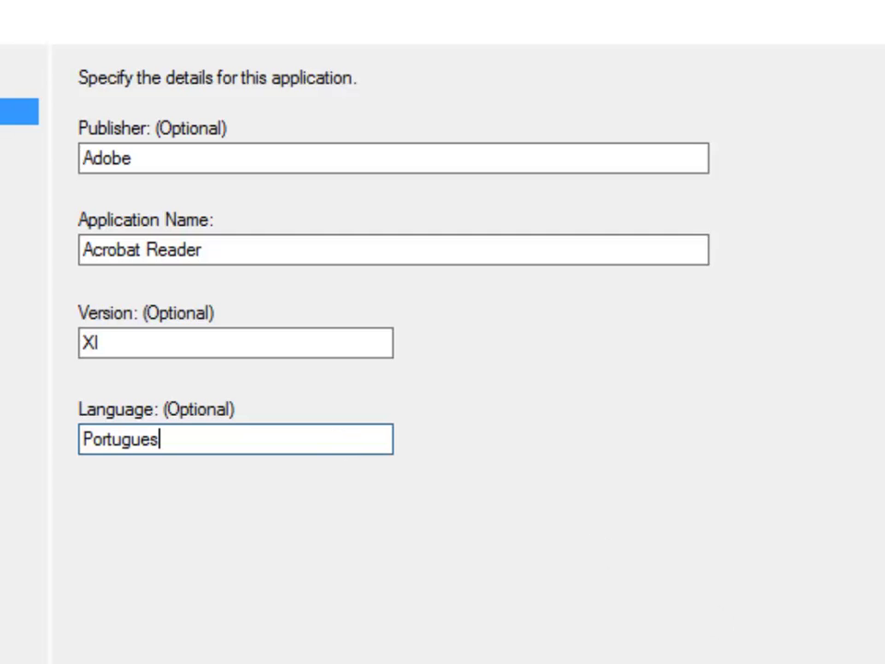
pyautogui.click(738, 659)
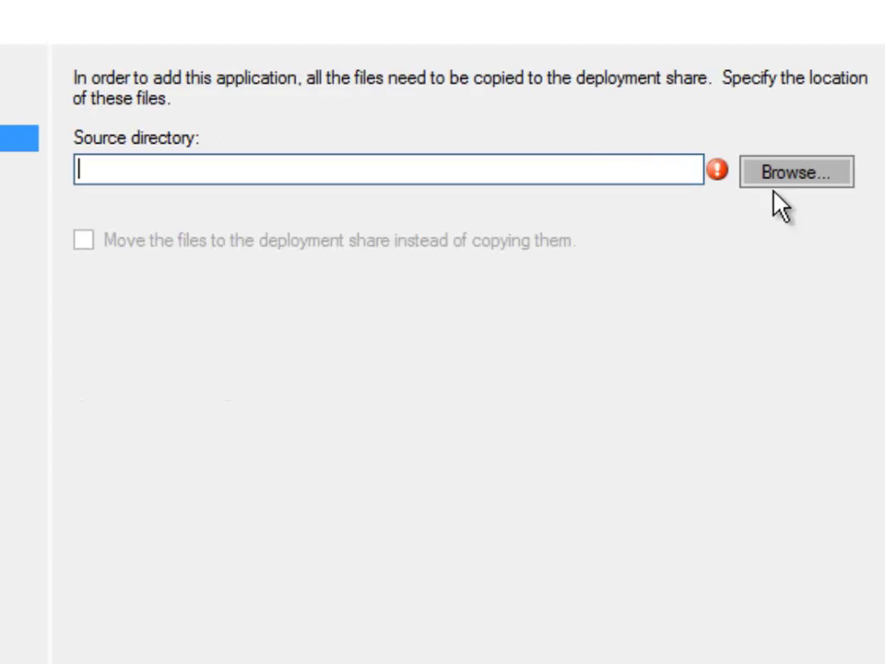
# Use e:\Download\5. Acrobat Reader as source and keep Adobe Acrobat Reader XI as destination.
pyautogui.write('e:\\')
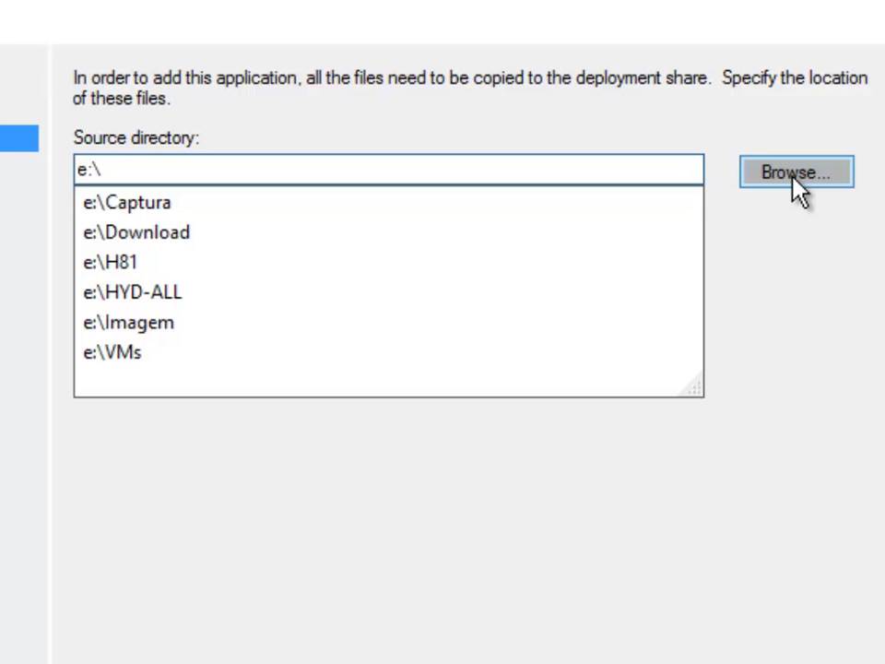
pyautogui.press('Down')
pyautogui.press('Down')
pyautogui.write('\\')
pyautogui.press('Down')
pyautogui.press('Down')
pyautogui.press('Down')
pyautogui.press('Down')
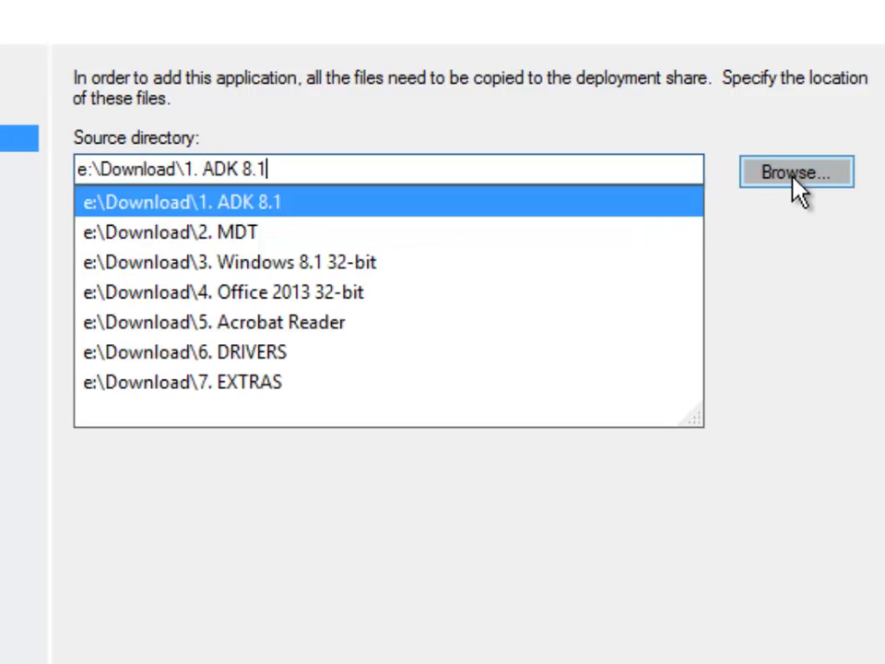
pyautogui.press('Down')
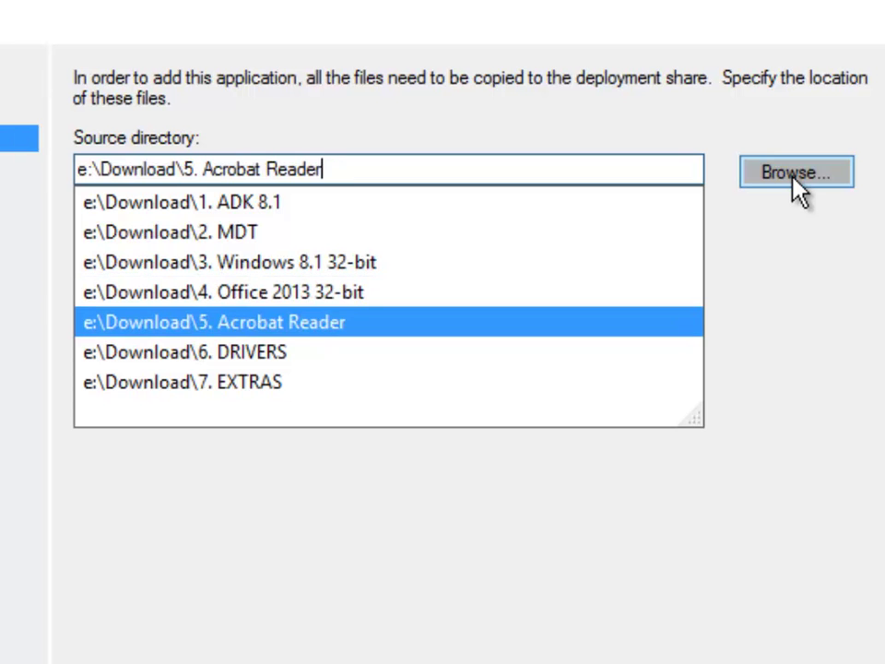
pyautogui.press('Return')
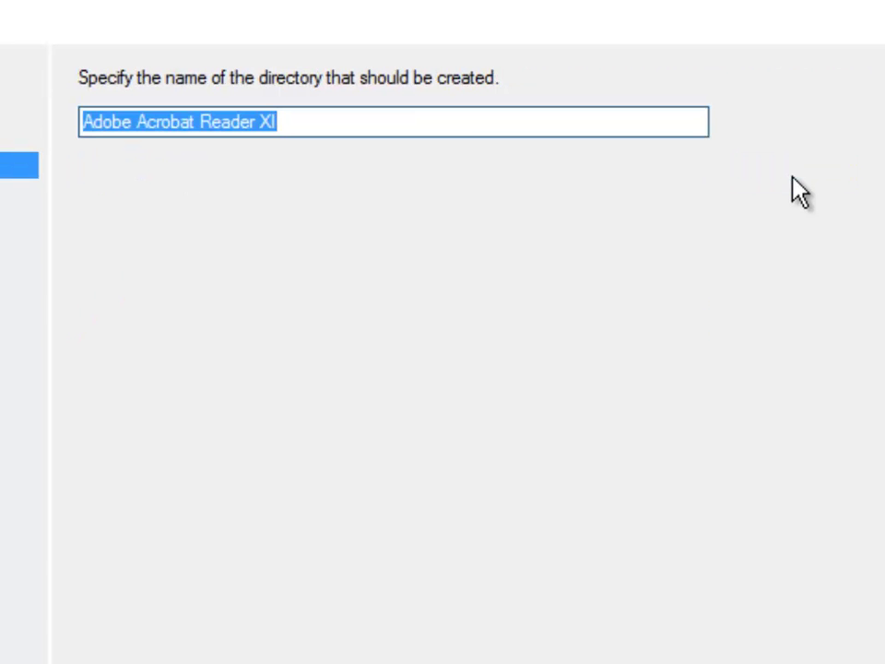
pyautogui.press('Return')
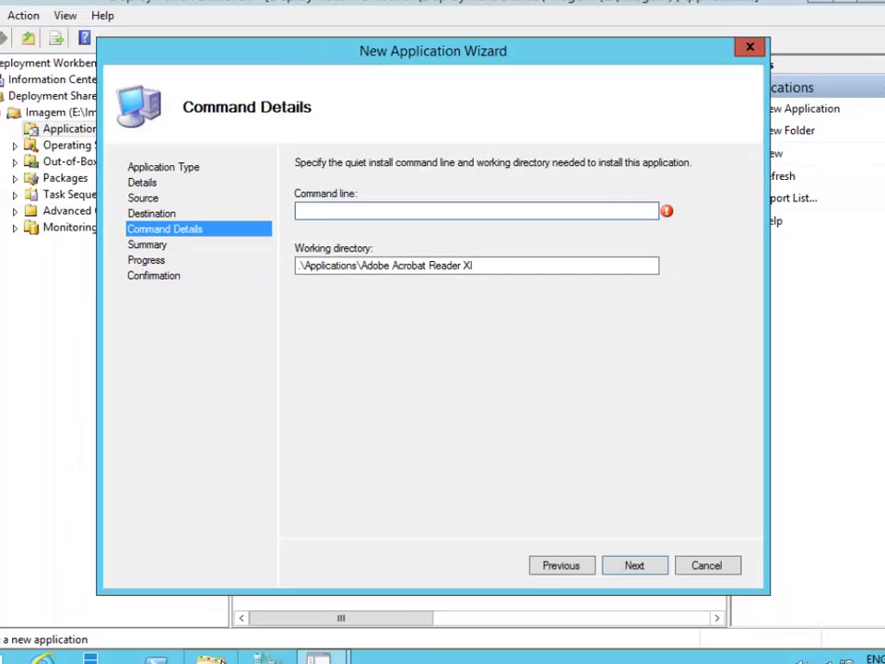
# Copy the Acrobat Reader installer's file name from E:\Download\5. Acrobat Reader in File Explorer.
pyautogui.click(215, 661)
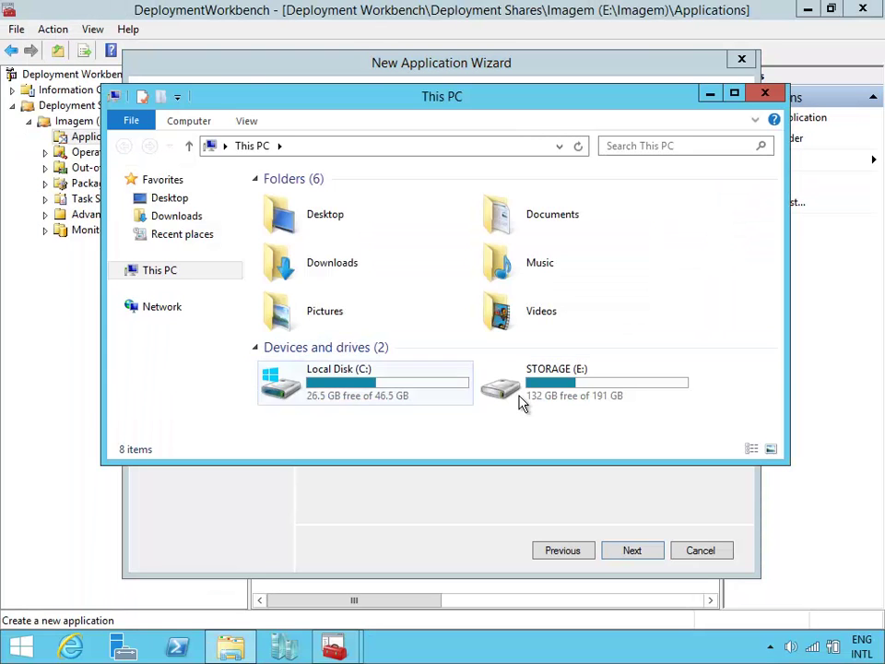
pyautogui.doubleClick(601, 395)
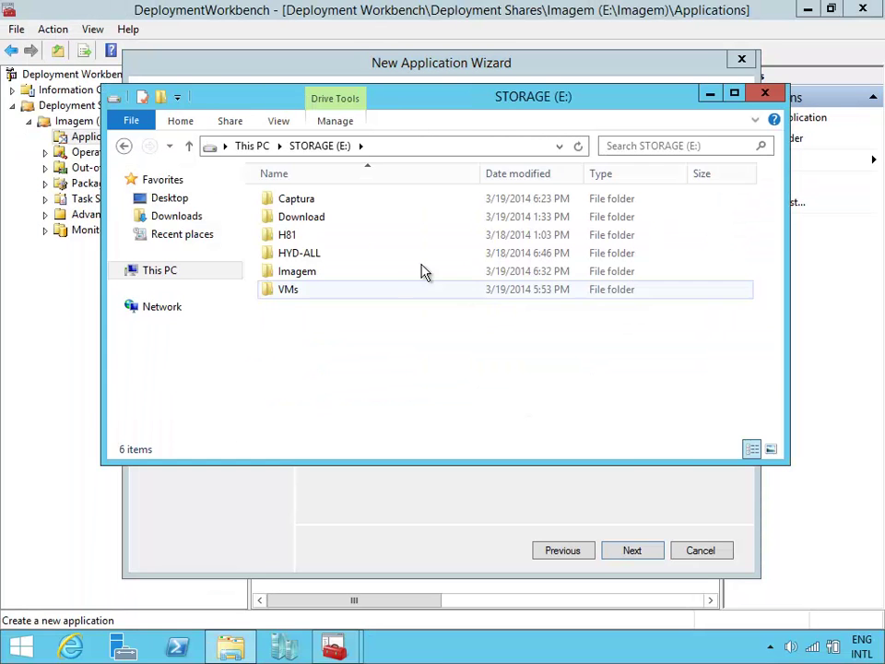
pyautogui.doubleClick(355, 220)
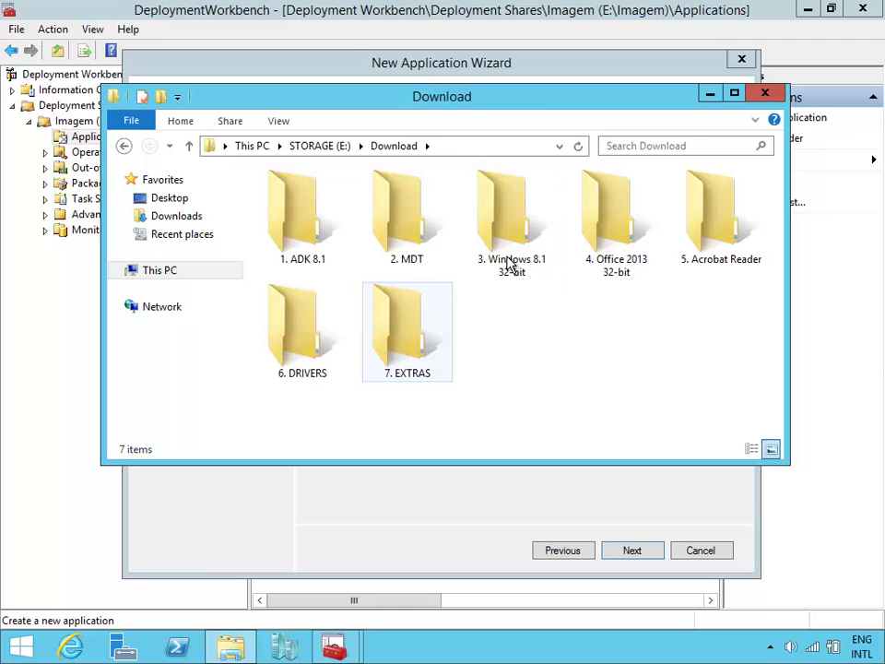
pyautogui.doubleClick(738, 226)
pyautogui.click(419, 203)
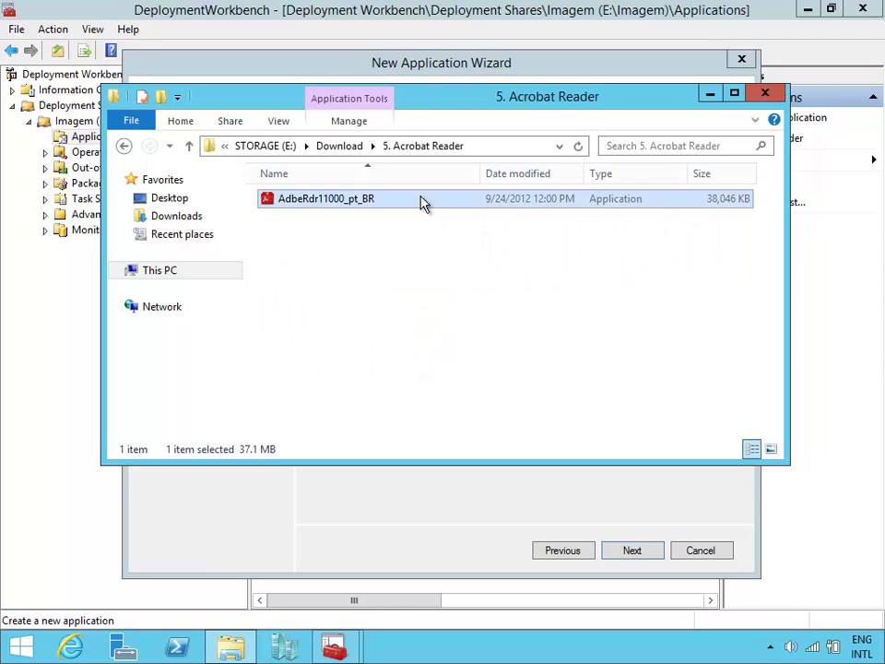
pyautogui.press('F2')
pyautogui.hotkey('ctrl', 'c')
pyautogui.hotkey('alt', 'F4')
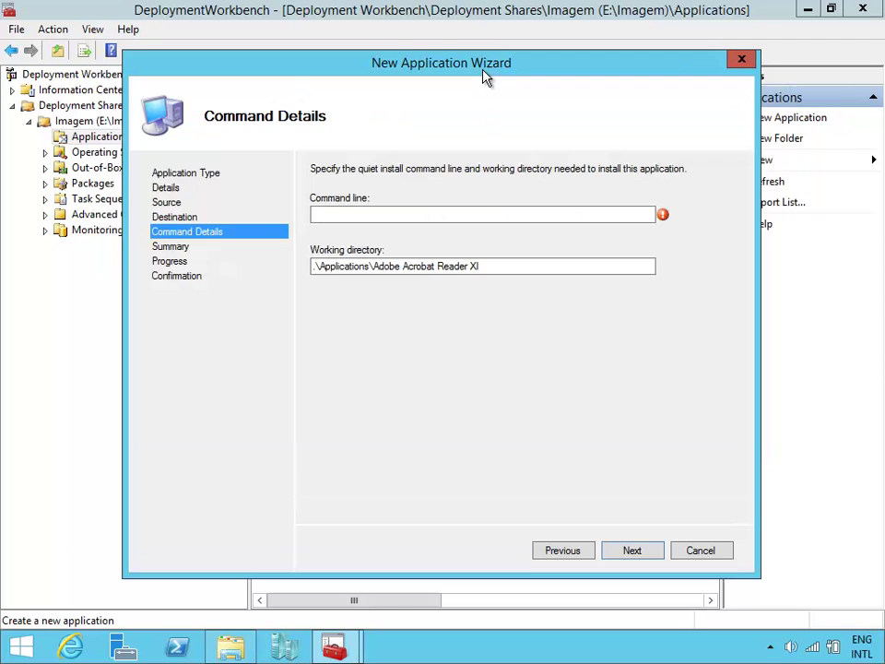
pyautogui.click(505, 213)
# Set the command line to AdbeRdr11000_pt_BR.exe /sPB /rs and complete the Acrobat Reader import.
pyautogui.hotkey('ctrl', 'v')
pyautogui.write('.exe')
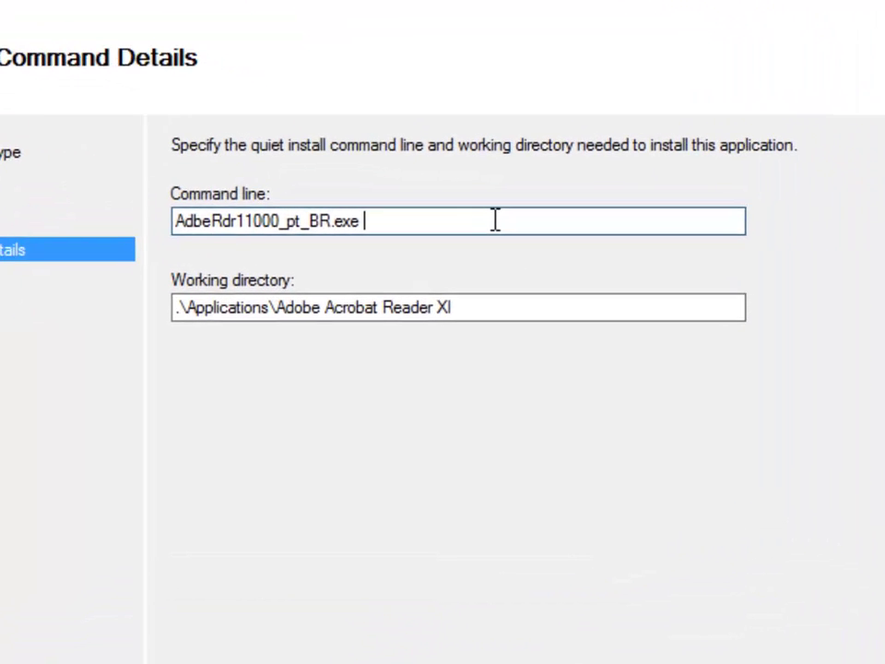
pyautogui.write('/')
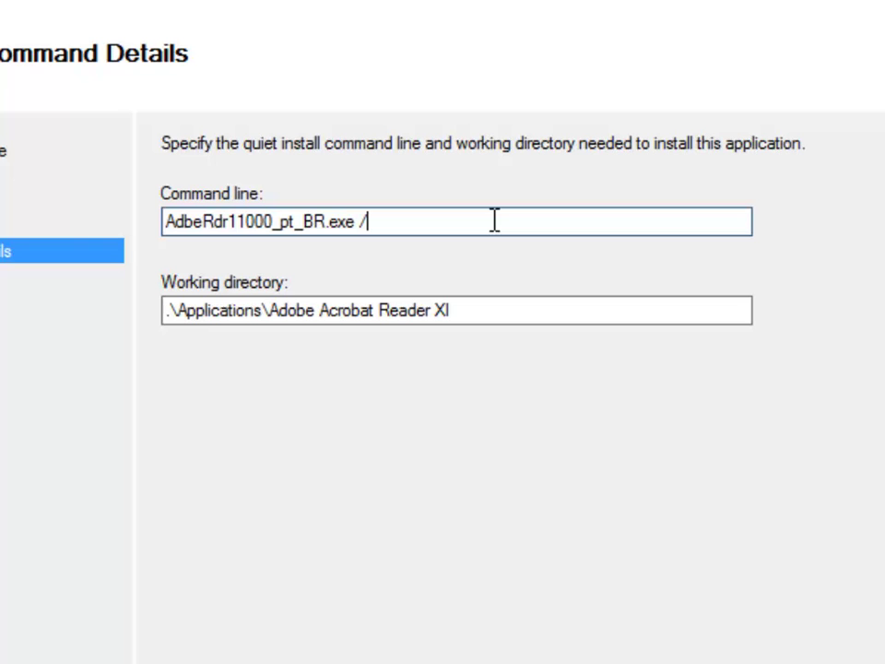
pyautogui.write('sPB /rs')
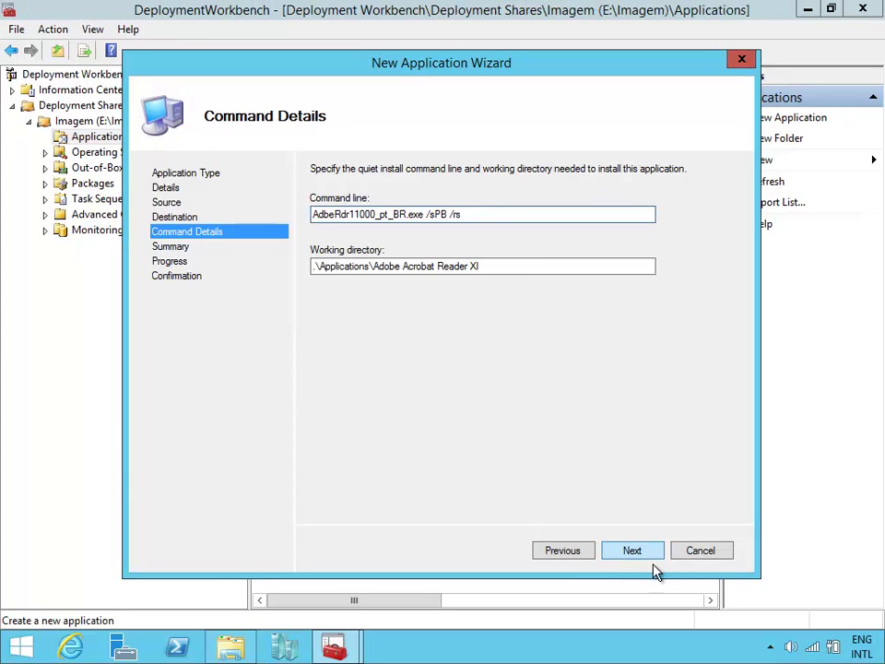
pyautogui.click(641, 556)
pyautogui.click(636, 557)
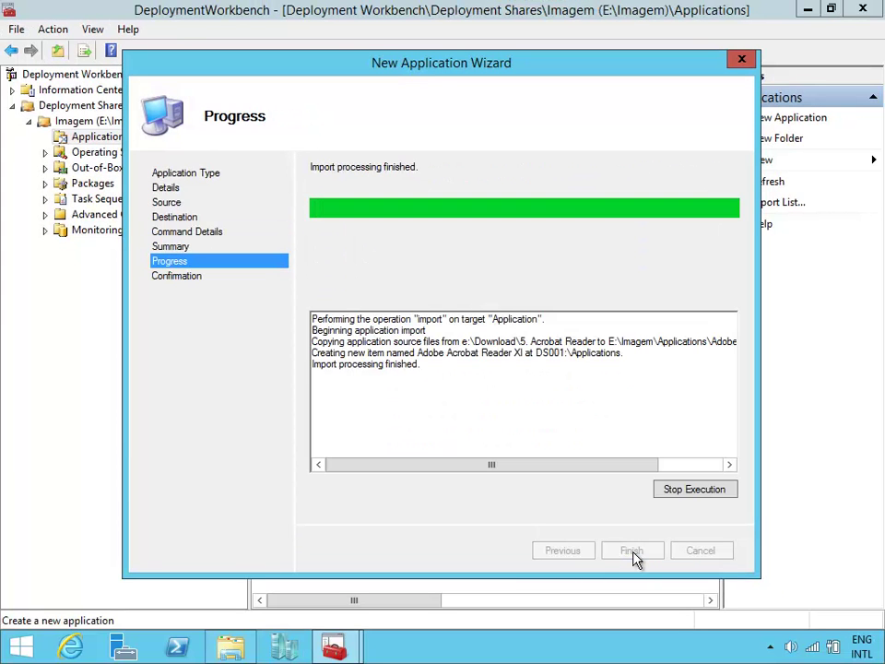
pyautogui.click(632, 552)
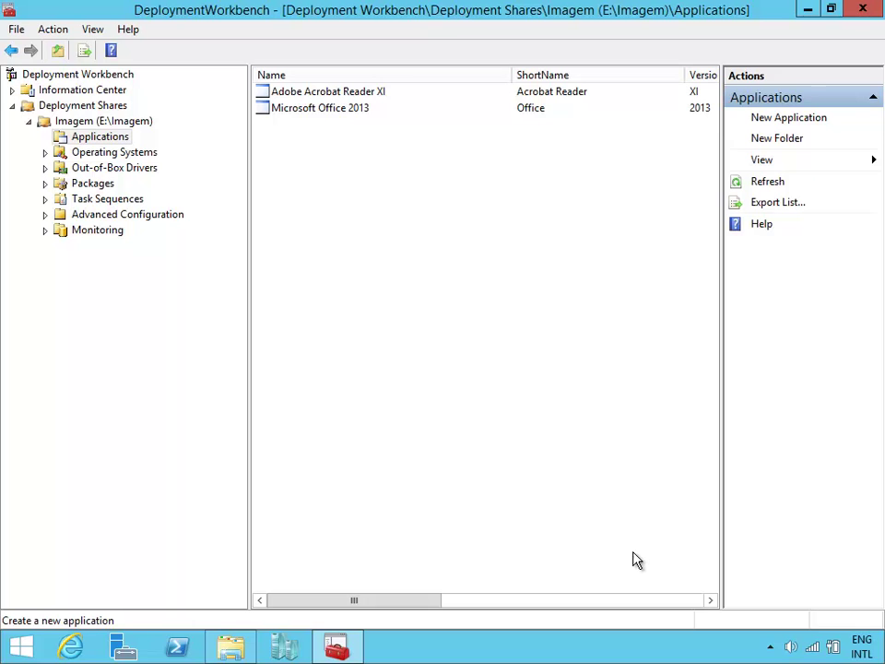
# Add a new folder named Windows 8.1 under Operating Systems.
pyautogui.click(142, 157)
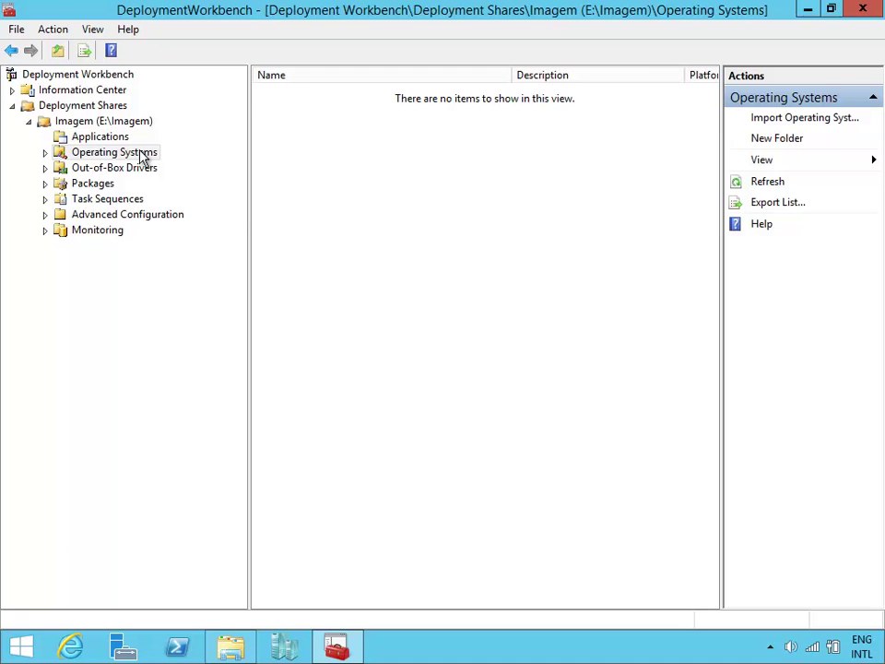
pyautogui.click(124, 138)
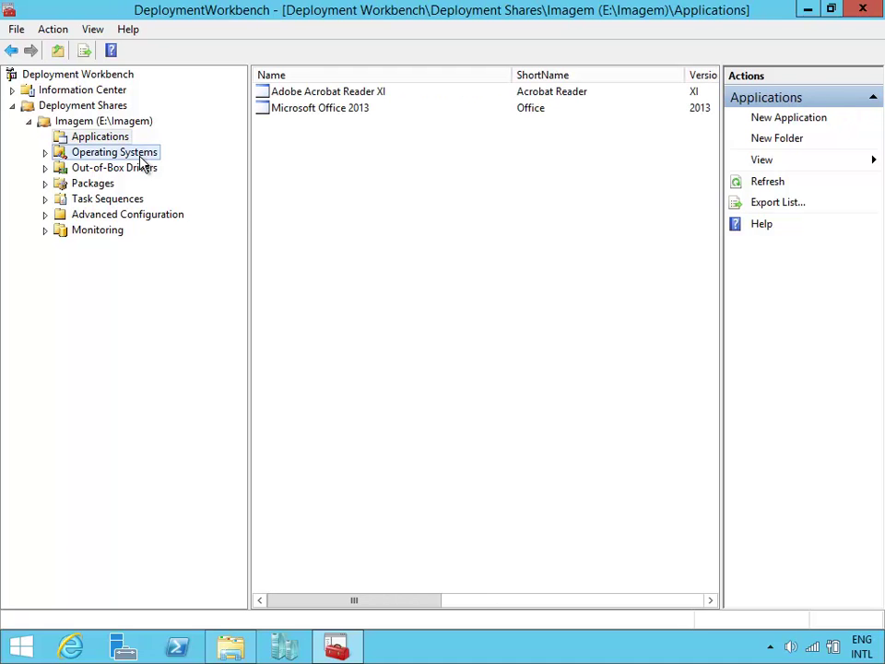
pyautogui.click(143, 162)
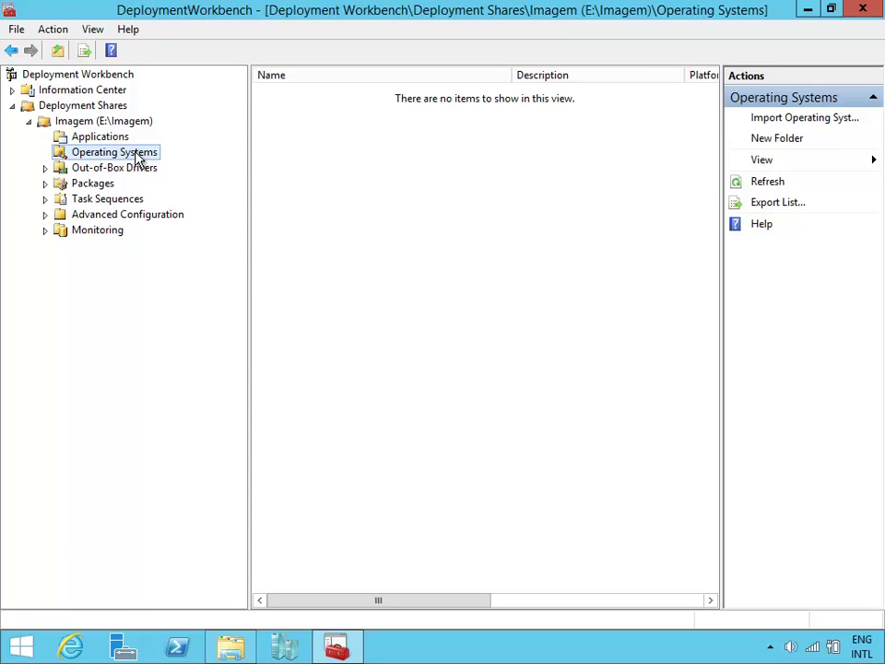
pyautogui.rightClick(137, 159)
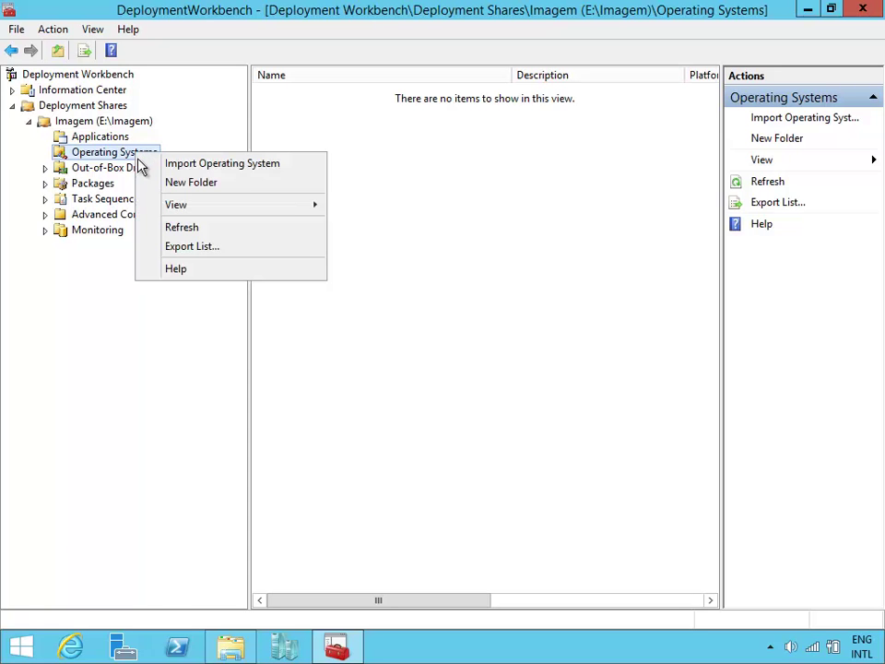
pyautogui.click(205, 189)
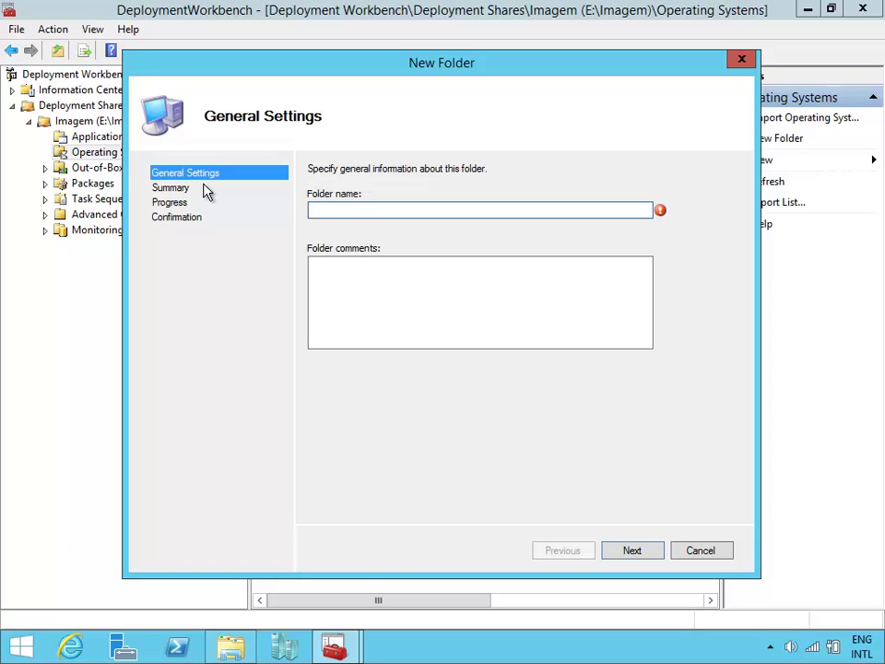
pyautogui.write('Windows 8,1')
pyautogui.press('BackSpace')
pyautogui.press('BackSpace')
pyautogui.write('.1')
pyautogui.click(659, 551)
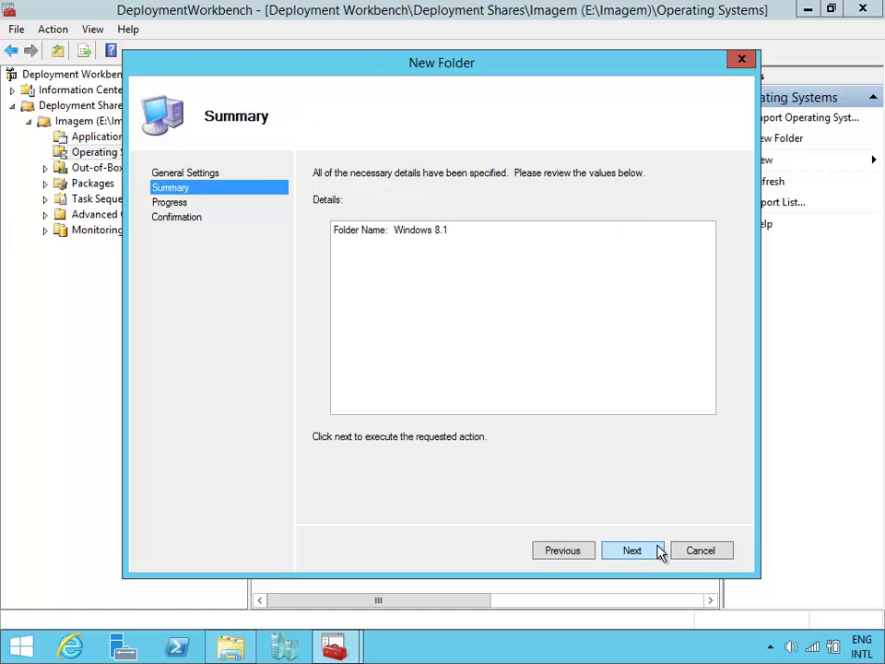
pyautogui.click(658, 551)
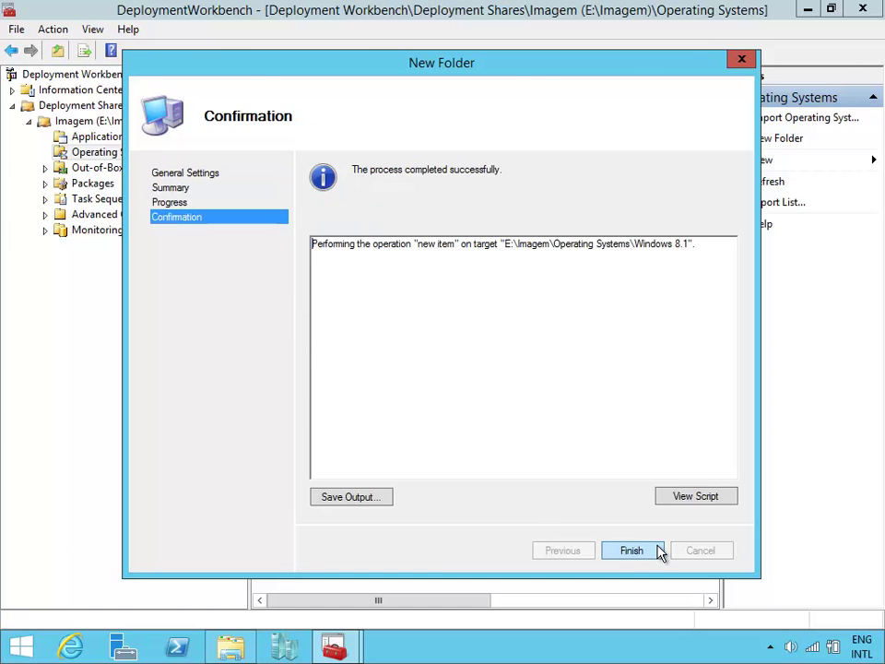
pyautogui.click(656, 550)
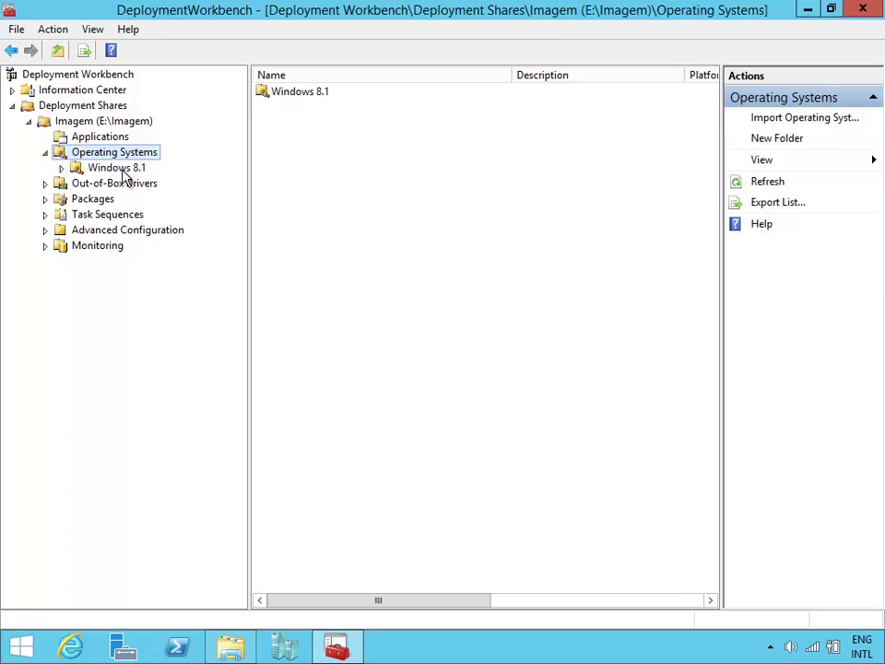
# Start an operating system import into the Windows 8.1 folder using a full set of source files.
pyautogui.click(120, 167)
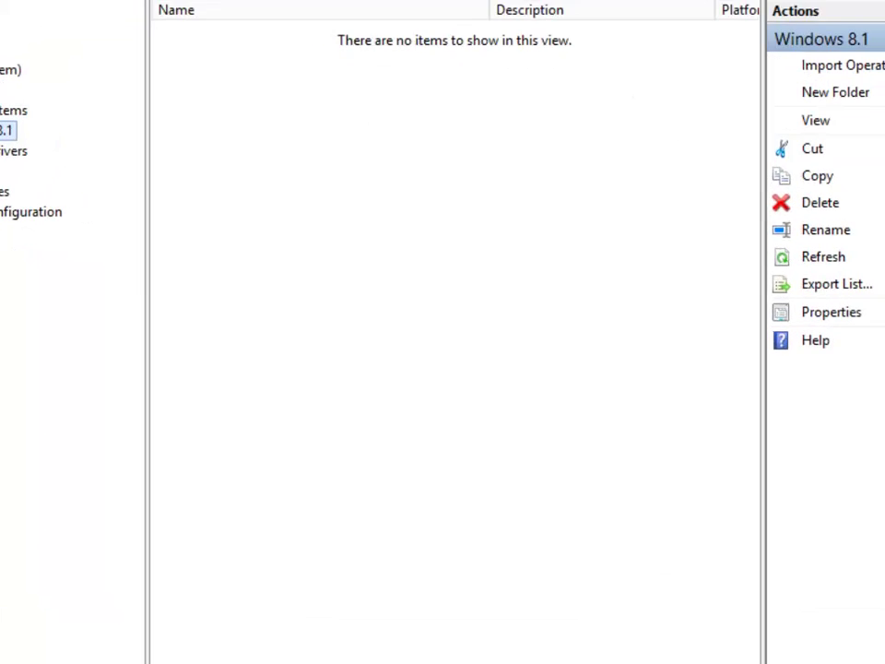
pyautogui.click(839, 65)
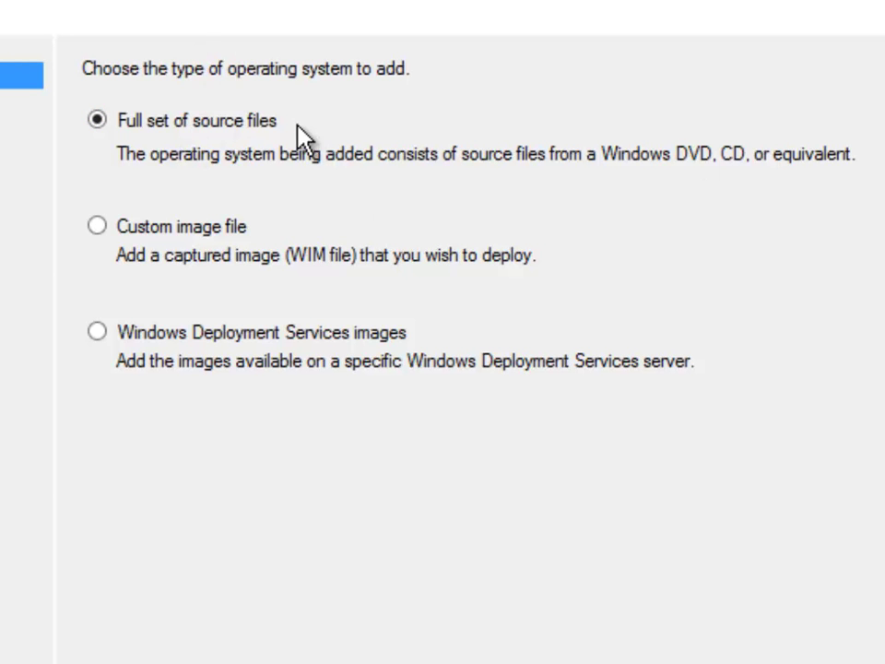
pyautogui.click(196, 251)
pyautogui.click(210, 134)
pyautogui.click(227, 227)
pyautogui.click(188, 124)
pyautogui.press('Return')
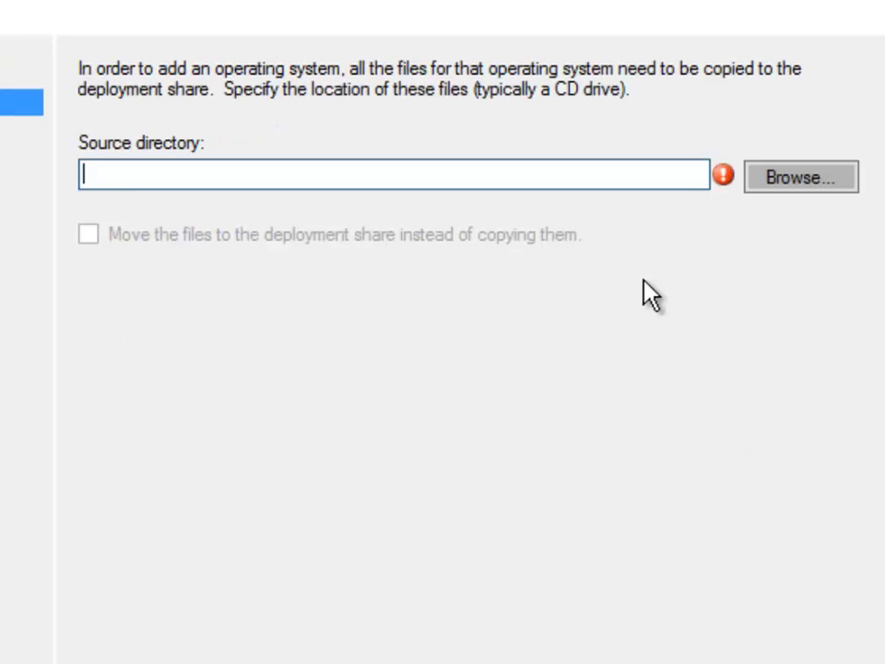
# Import from e:\Download\3. Windows 8.1 32-bit, keeping the default destination name.
pyautogui.write('e:\\download')
pyautogui.press('Down')
pyautogui.write('\\')
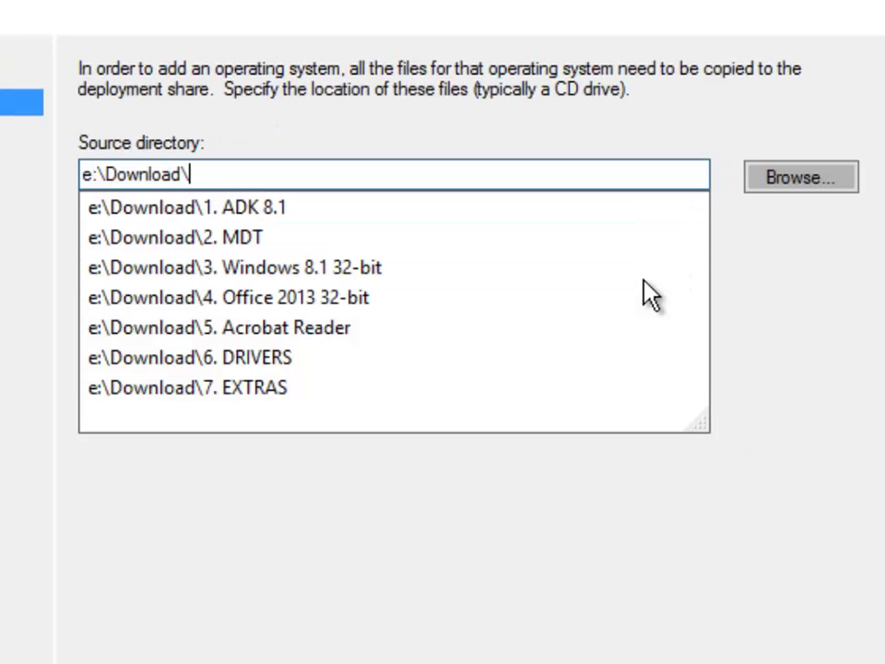
pyautogui.press('Down')
pyautogui.press('Down')
pyautogui.press('Down')
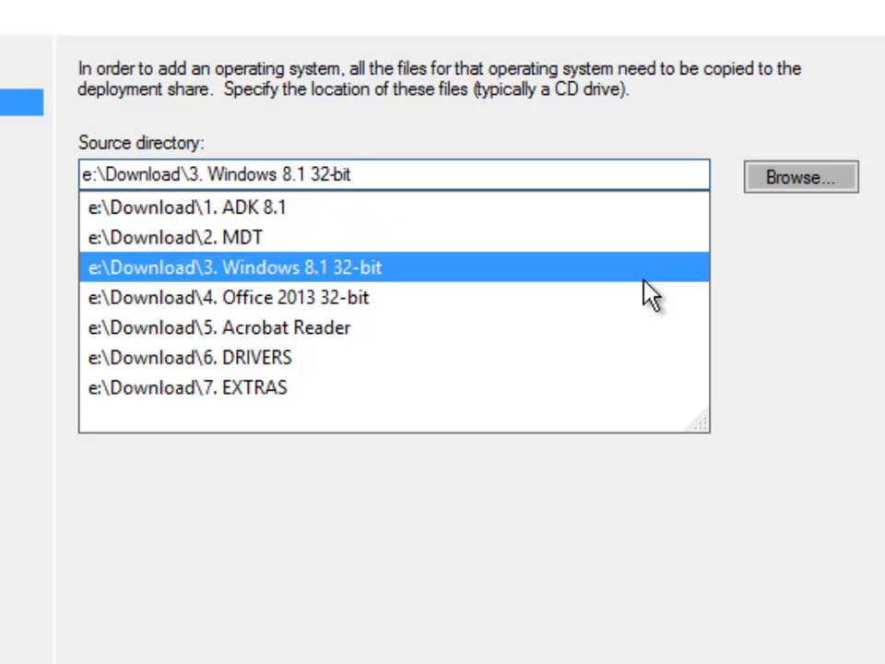
pyautogui.press('Return')
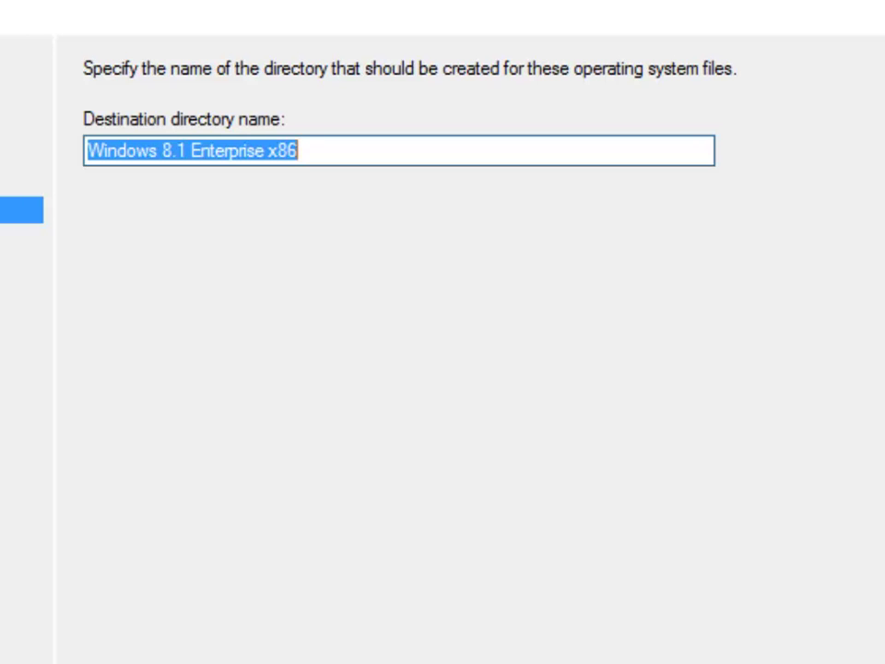
pyautogui.press('Return')
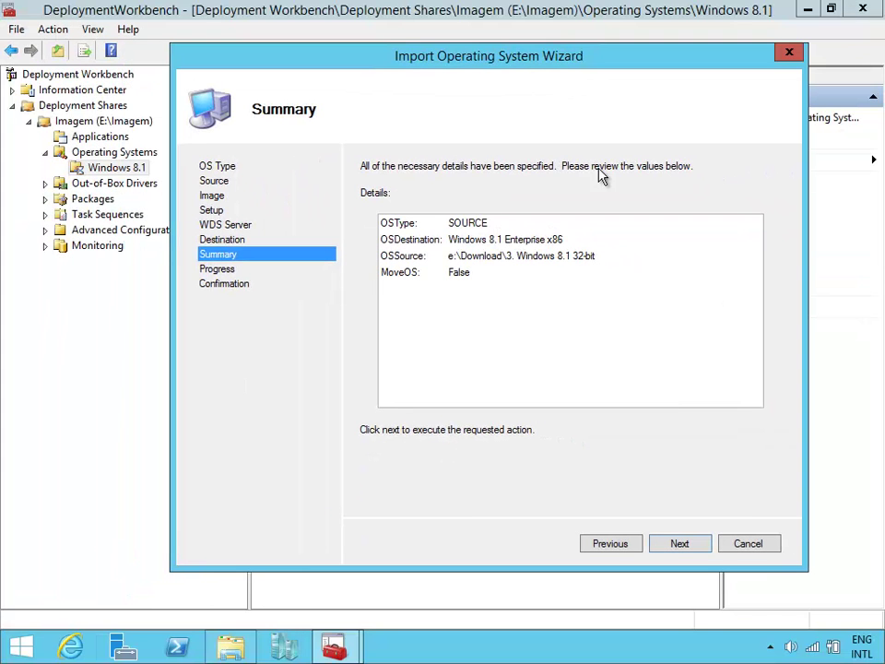
pyautogui.click(693, 550)
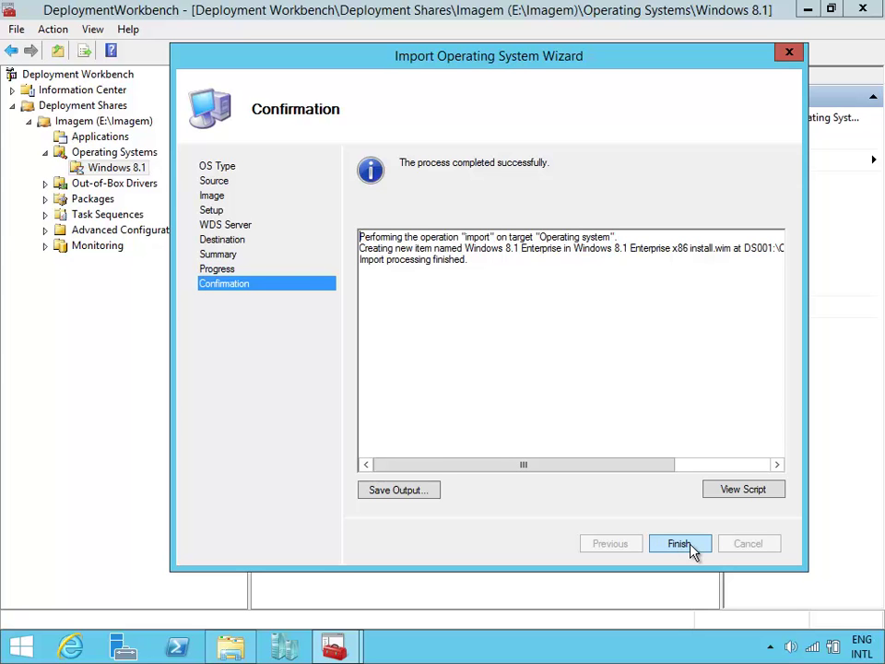
pyautogui.click(690, 545)
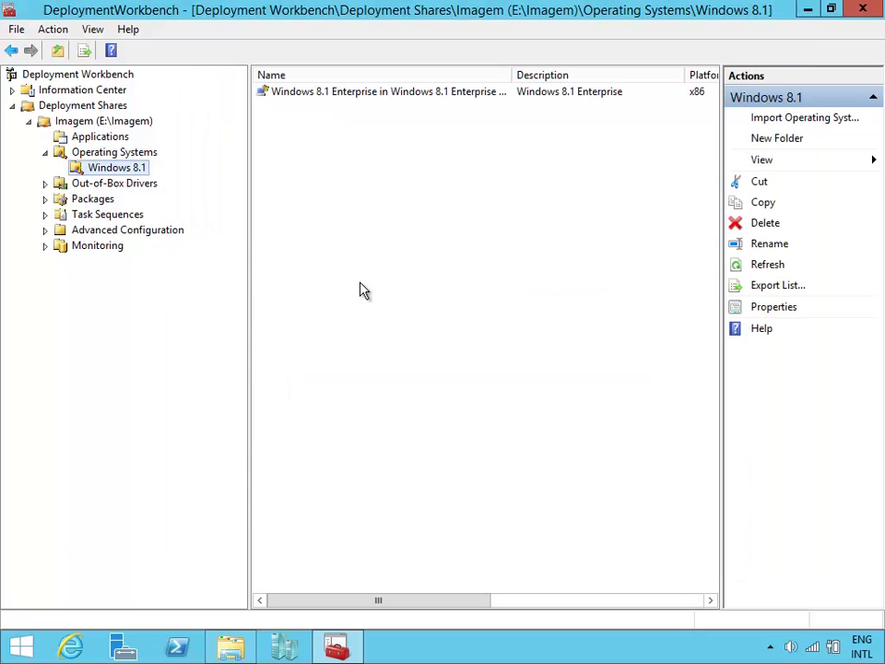
# Review the Applications, Operating Systems, Out-of-Box Drivers and Packages sections, ending on the empty Task Sequences folder.
pyautogui.doubleClick(126, 153)
pyautogui.click(123, 140)
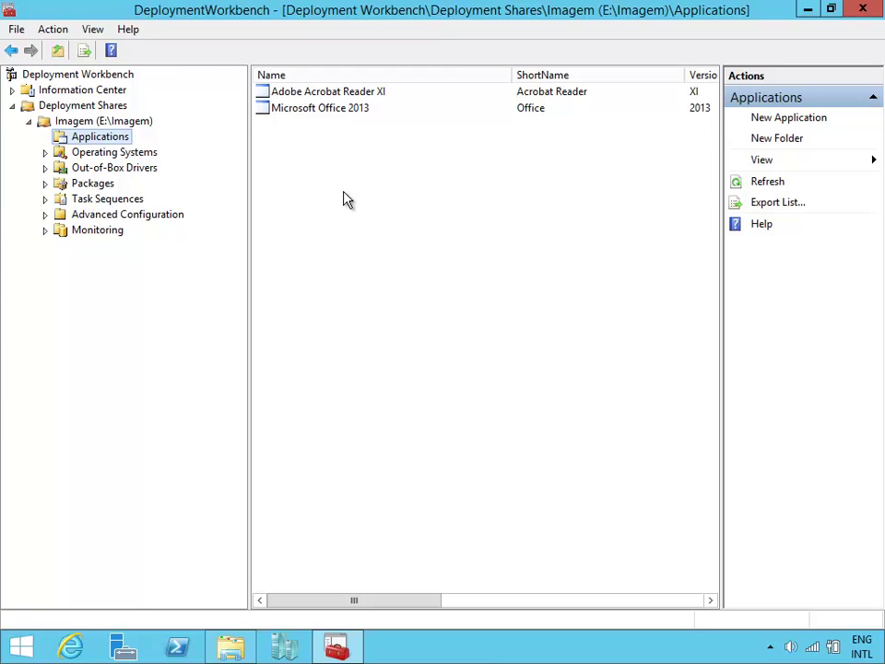
pyautogui.click(121, 154)
pyautogui.click(120, 172)
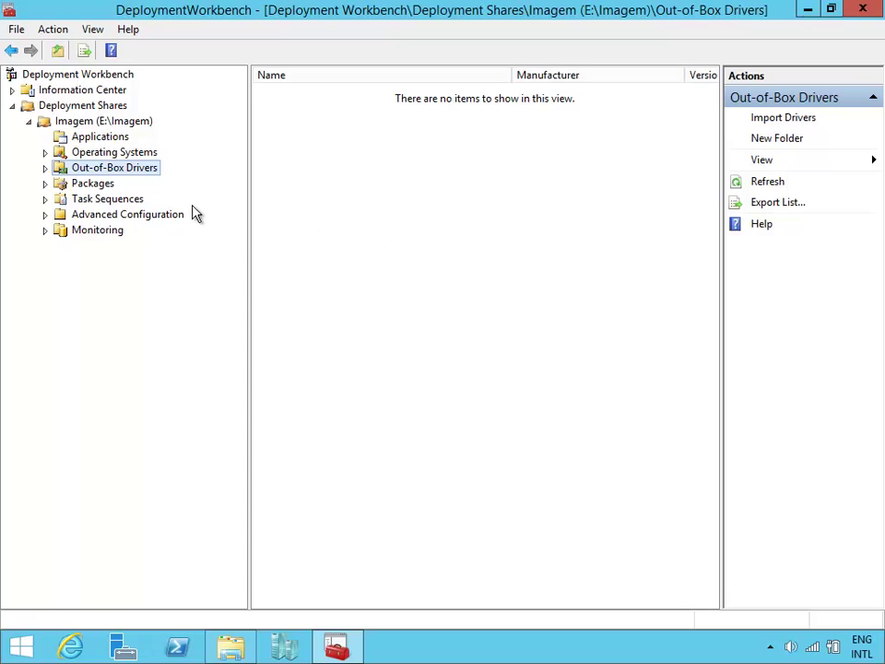
pyautogui.click(103, 186)
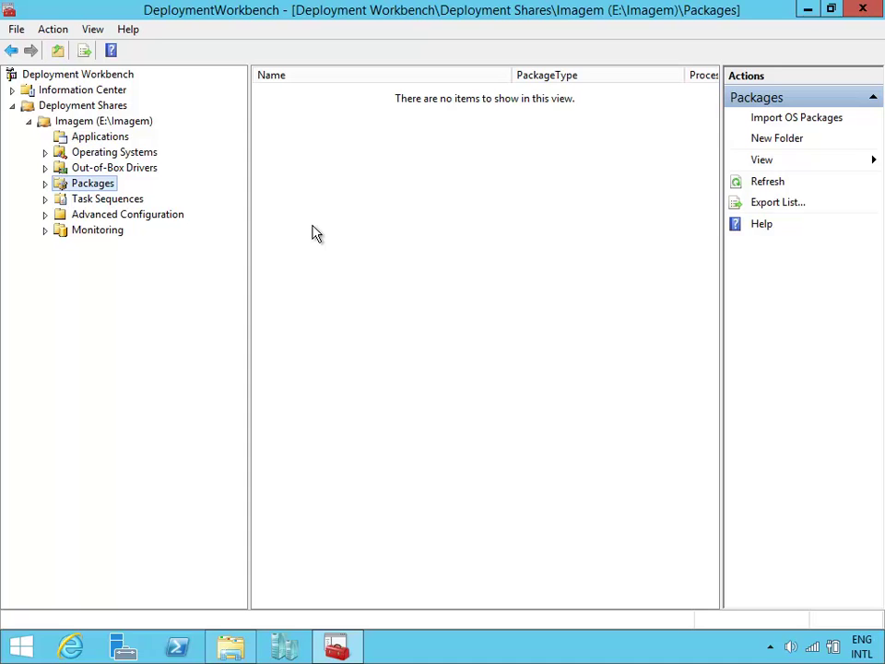
pyautogui.click(100, 204)
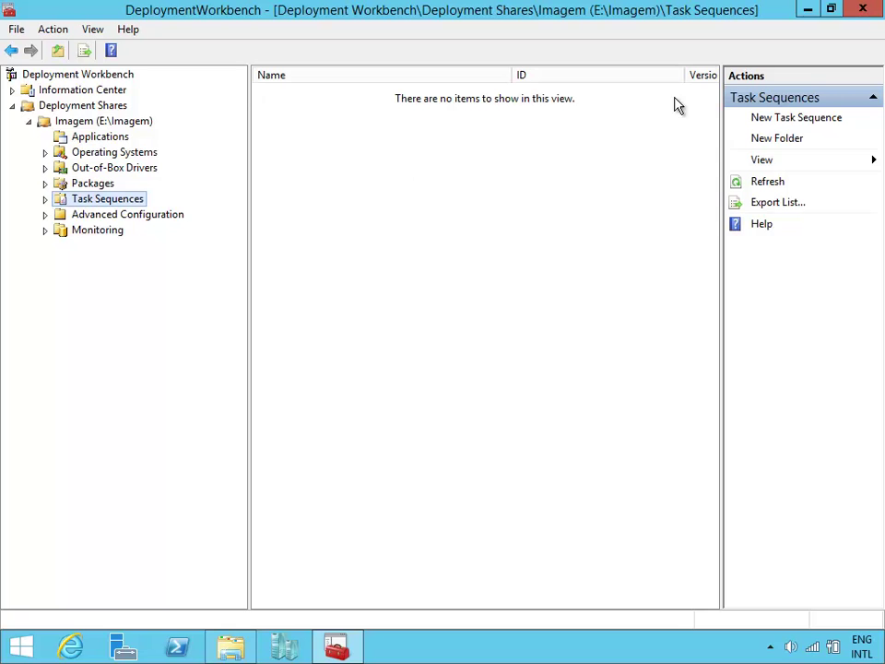
# Start a new task sequence with ID WIN81 named 'Criacao da Imagem do Windows 8.1 com Office 2013'.
pyautogui.click(818, 120)
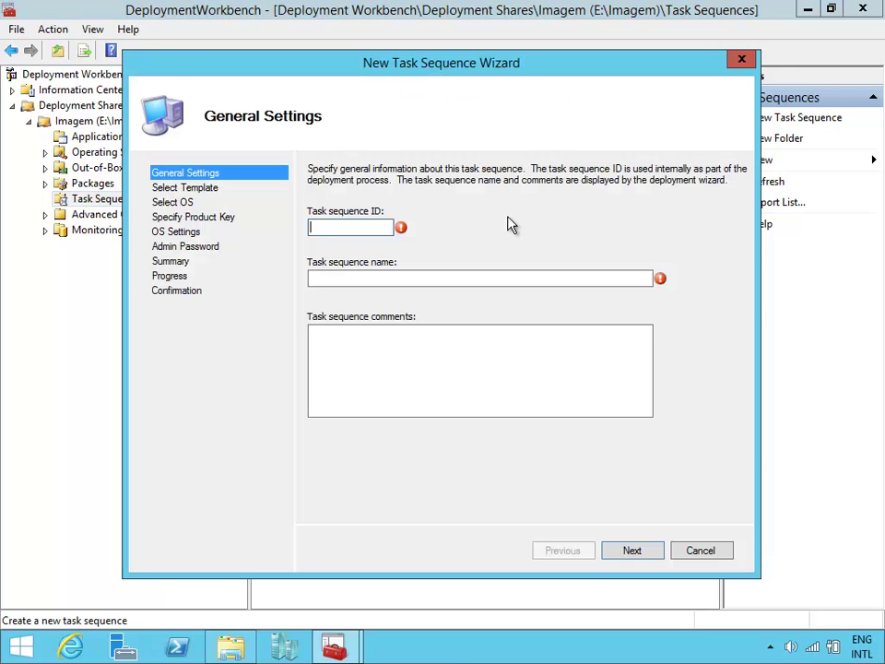
pyautogui.write('WIN81')
pyautogui.click(451, 277)
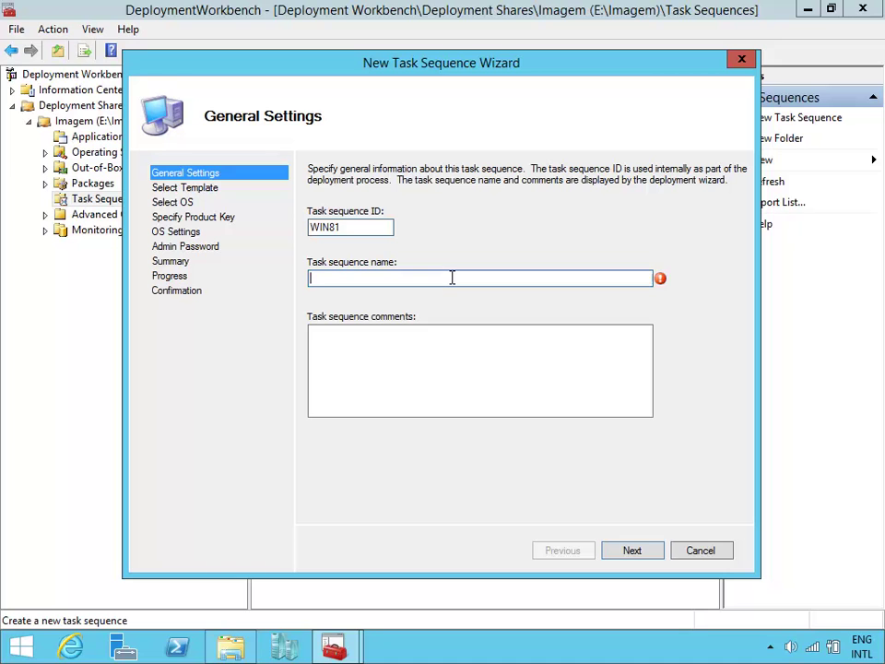
pyautogui.write('Criacao da Imag')
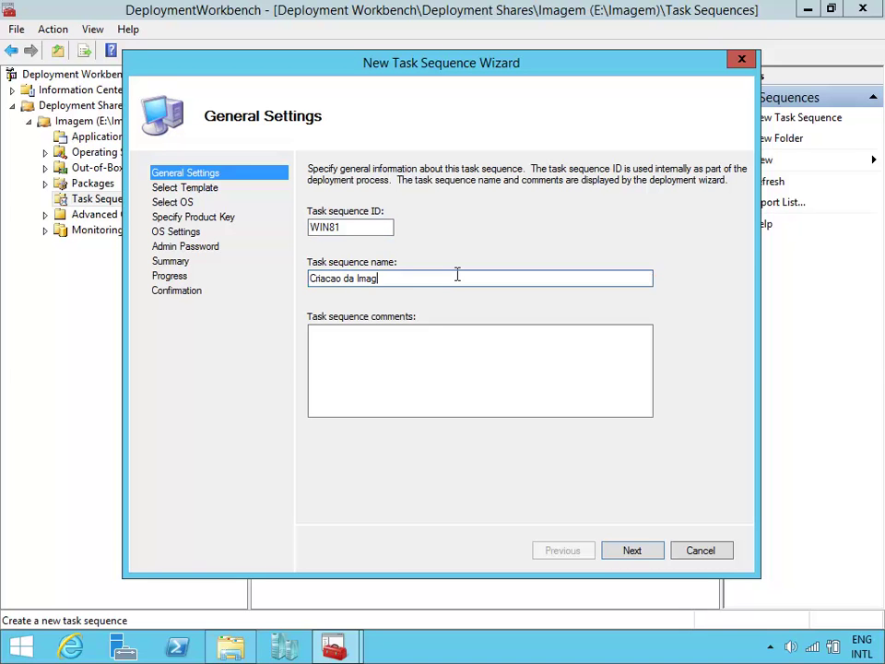
pyautogui.write('em do Windows 8.1 com Office 2013')
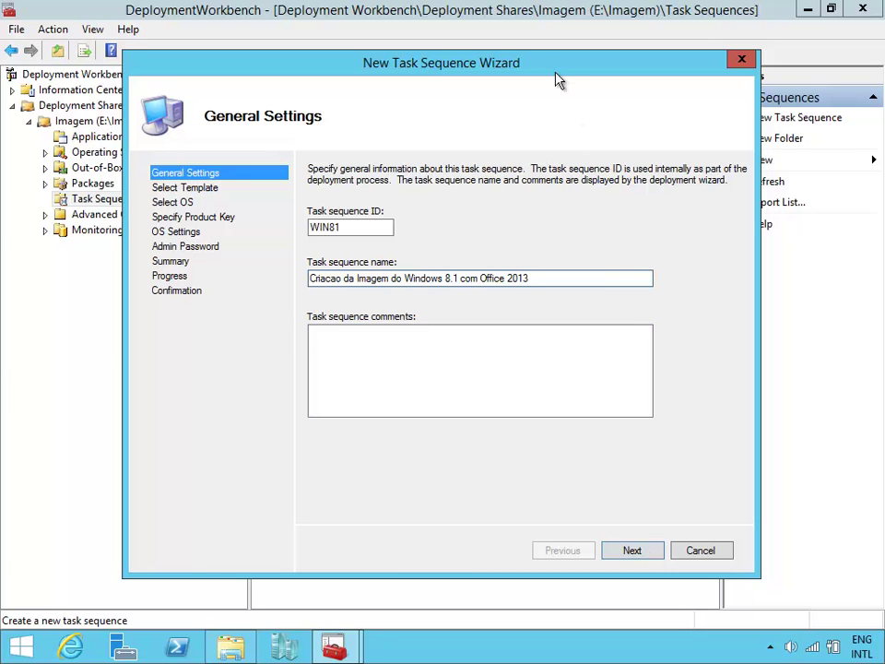
pyautogui.moveTo(548, 73); pyautogui.dragTo(595, 57)
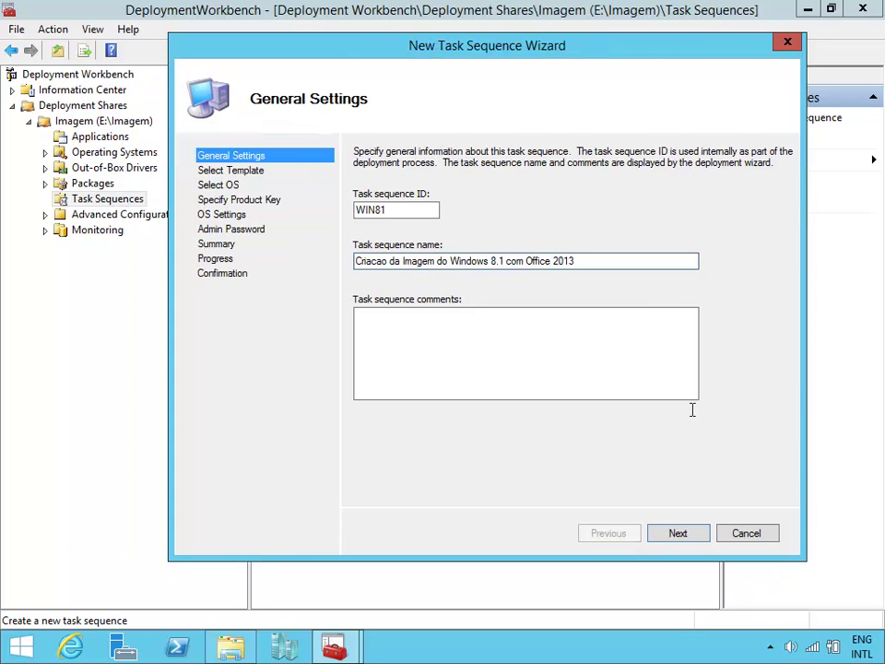
# Choose the Standard Client Task Sequence template and the Windows 8.1 Enterprise x86 image.
pyautogui.click(678, 533)
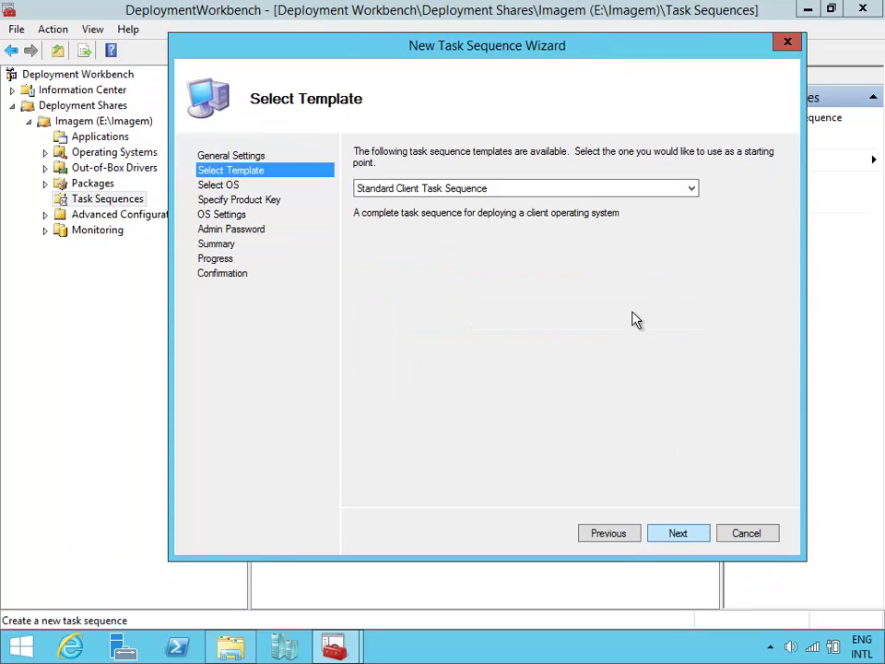
pyautogui.click(577, 199)
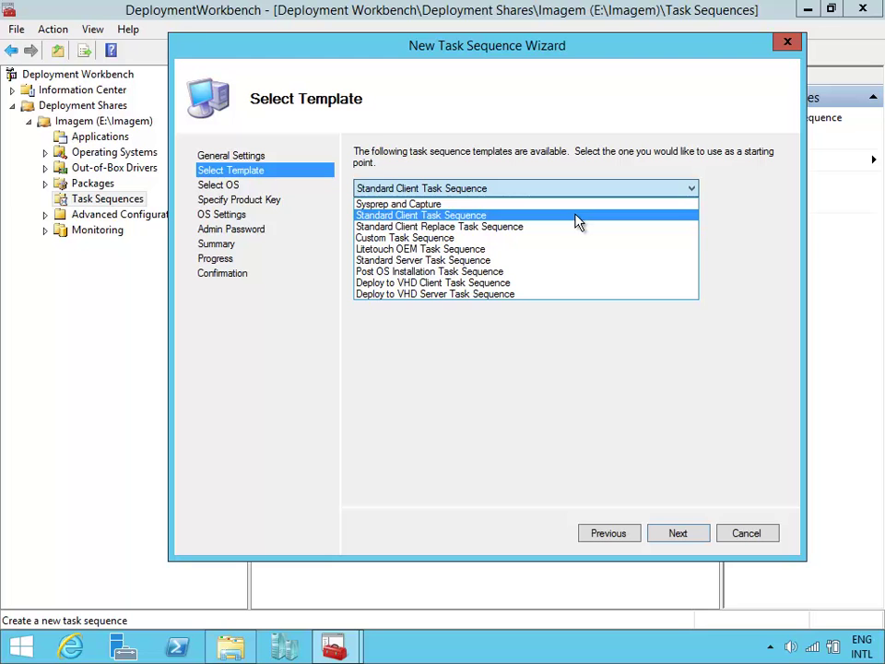
pyautogui.click(576, 215)
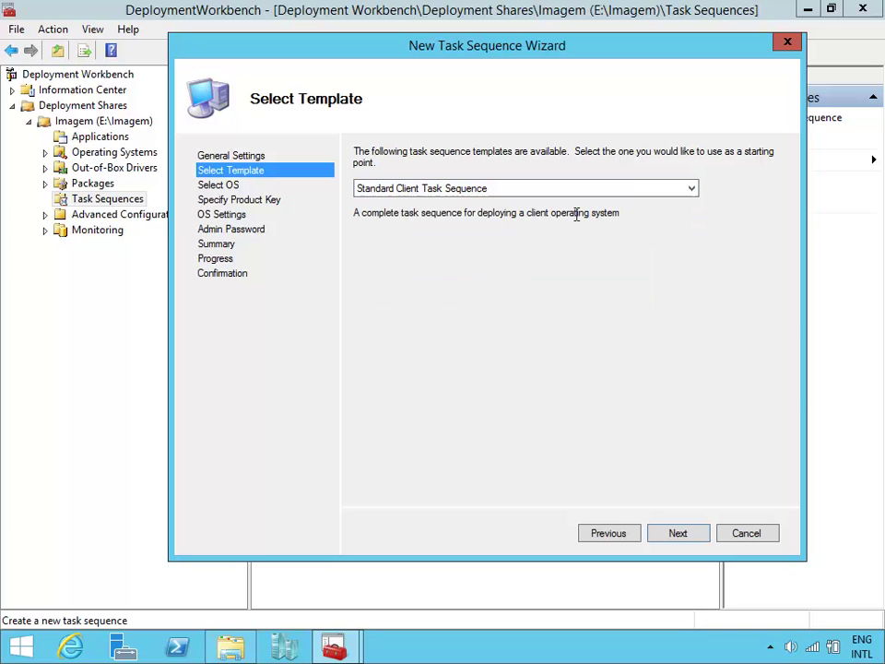
pyautogui.click(678, 533)
pyautogui.click(384, 202)
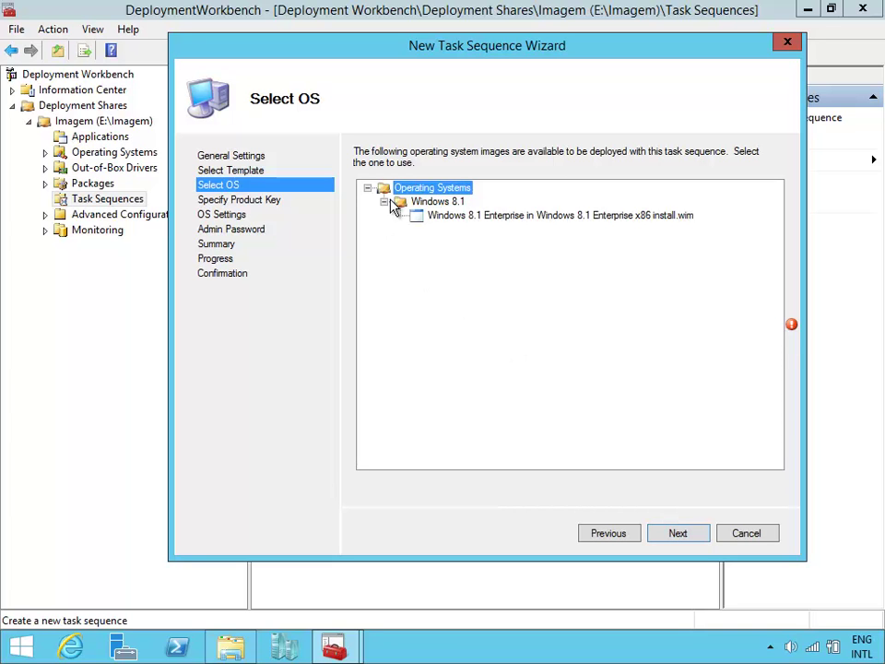
pyautogui.click(480, 216)
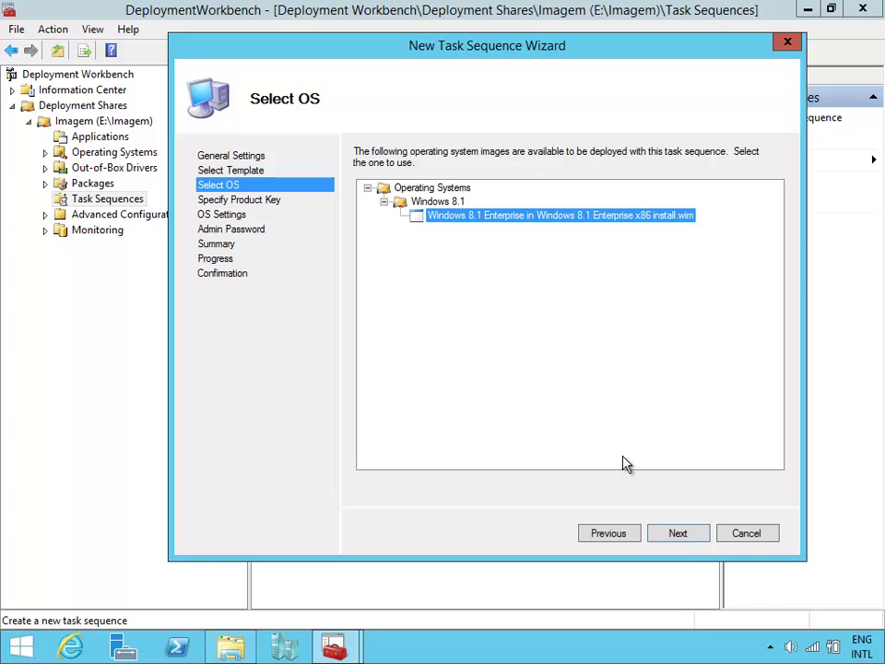
# Set the product key page to 'Do not specify a product key'.
pyautogui.click(679, 533)
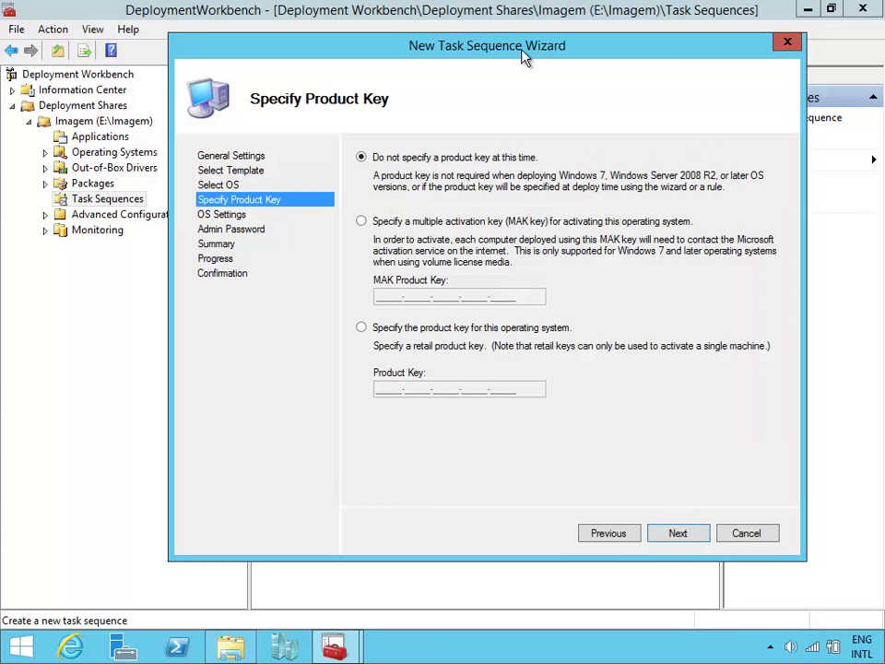
pyautogui.moveTo(523, 53); pyautogui.dragTo(564, 59)
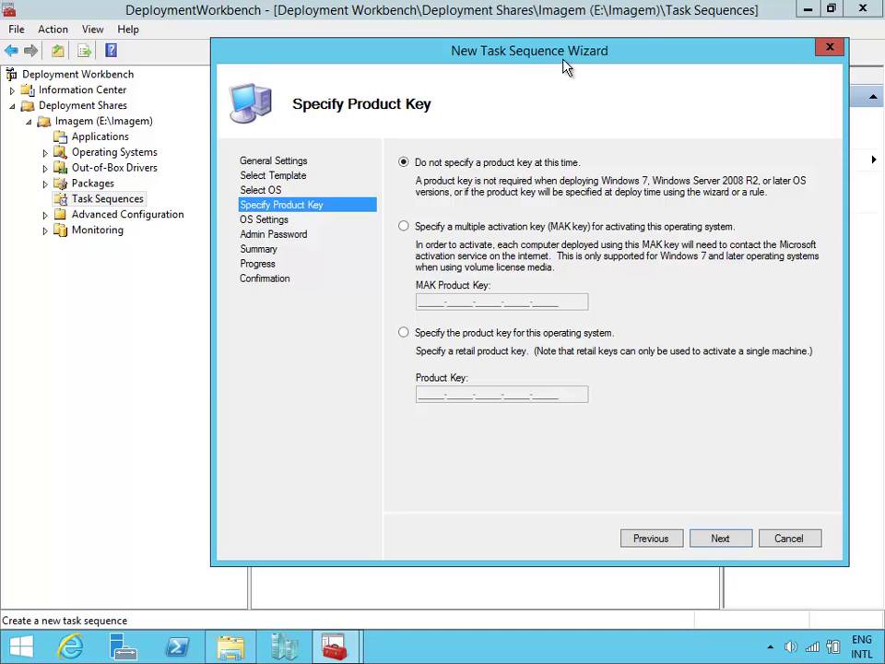
pyautogui.click(531, 232)
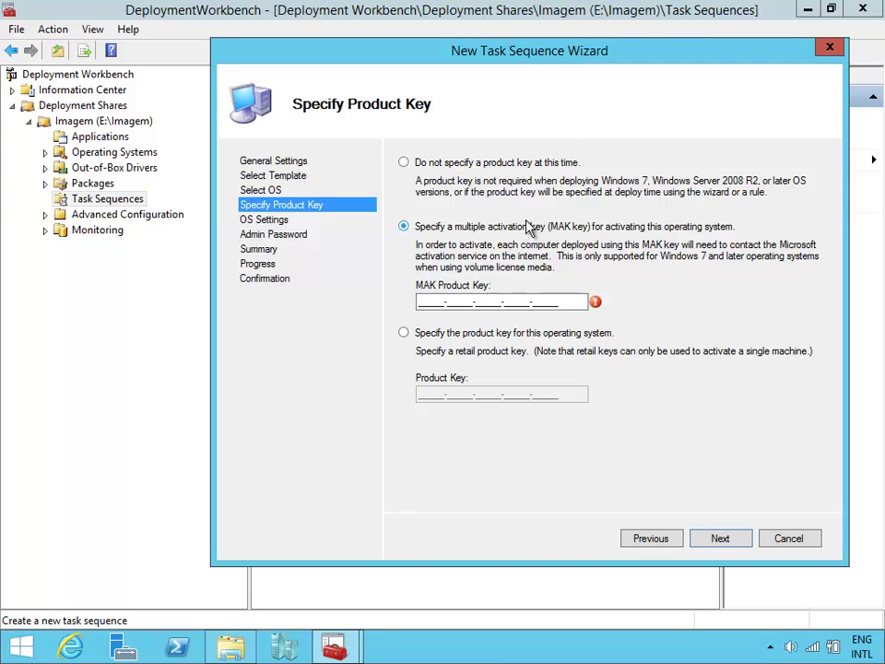
pyautogui.click(513, 170)
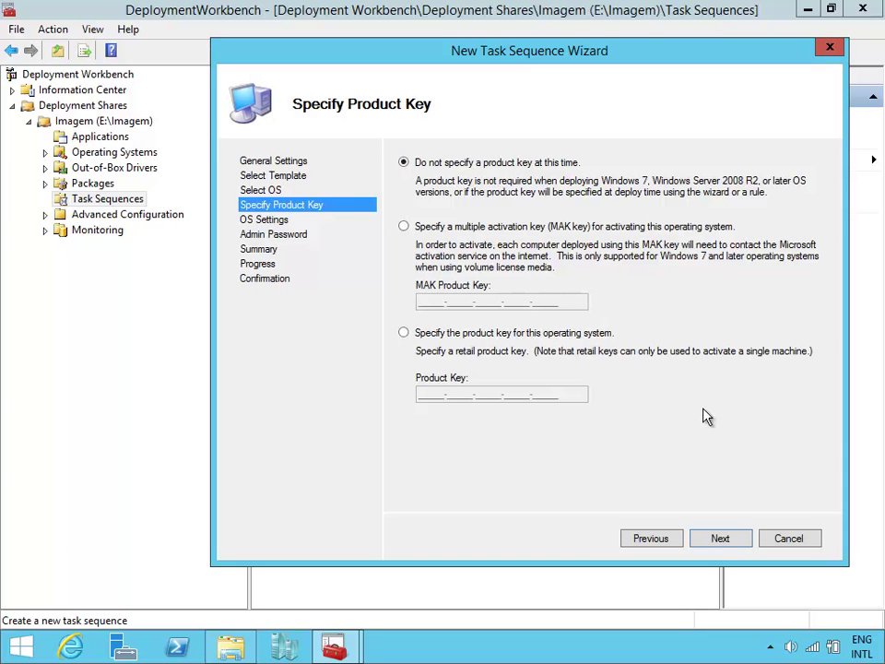
pyautogui.click(720, 538)
pyautogui.press('Tab')
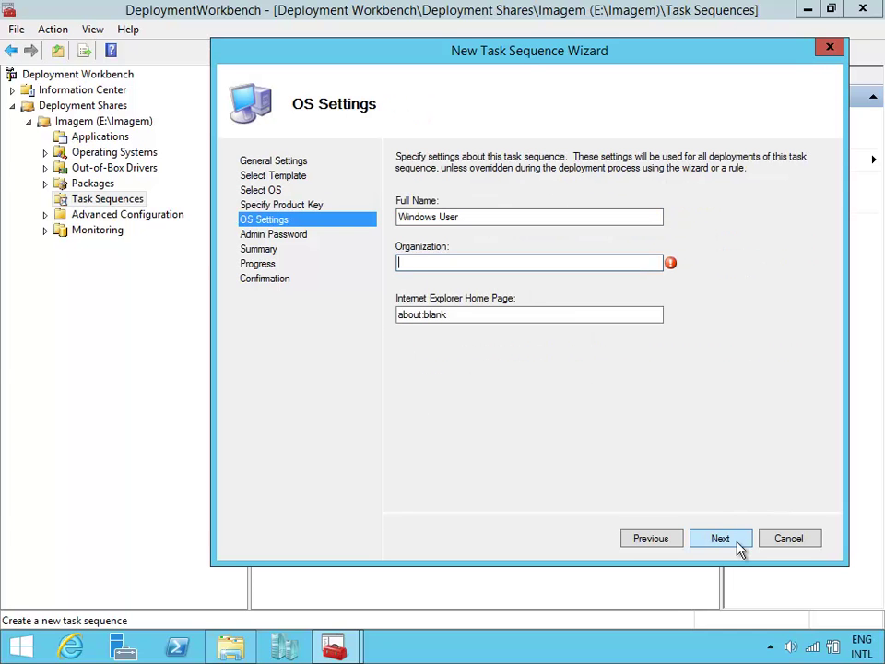
pyautogui.write('Contoso')
pyautogui.press('Tab')
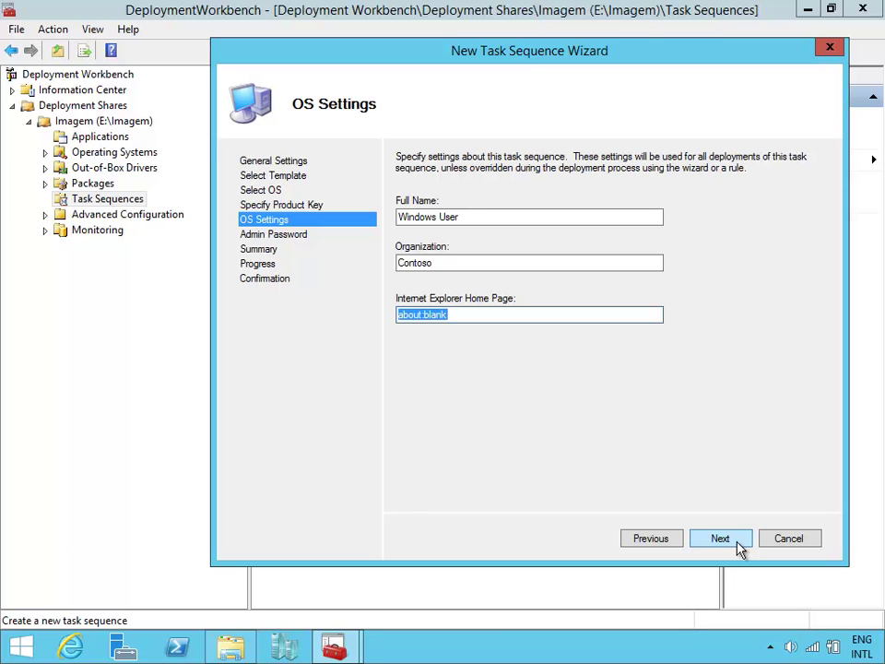
pyautogui.write('http://')
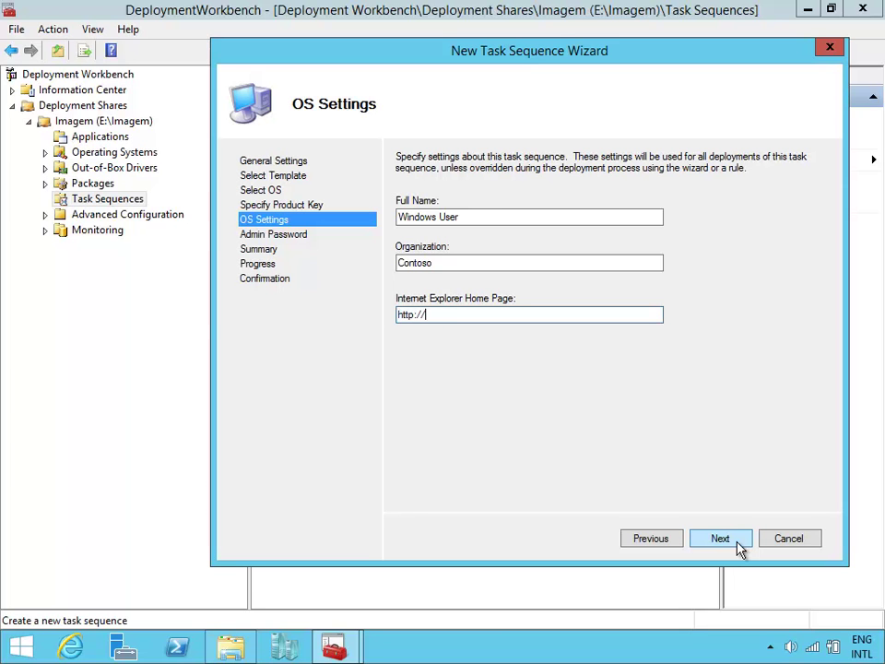
pyautogui.write('br.bing.com')
# Enter and confirm the administrator password, then finish the wizard to create the task sequence.
pyautogui.click(731, 551)
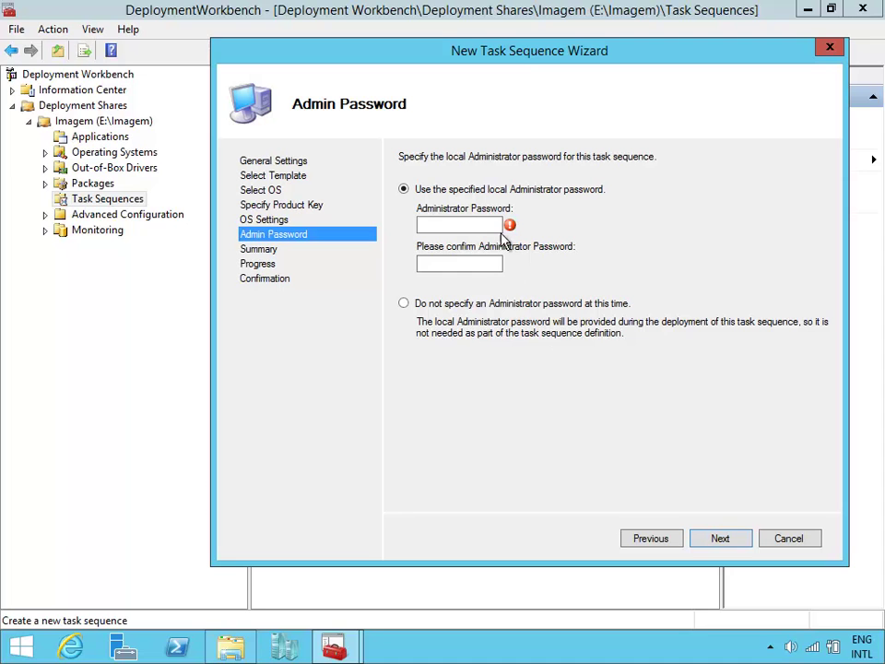
pyautogui.click(489, 225)
pyautogui.write('P@ssw0rd')
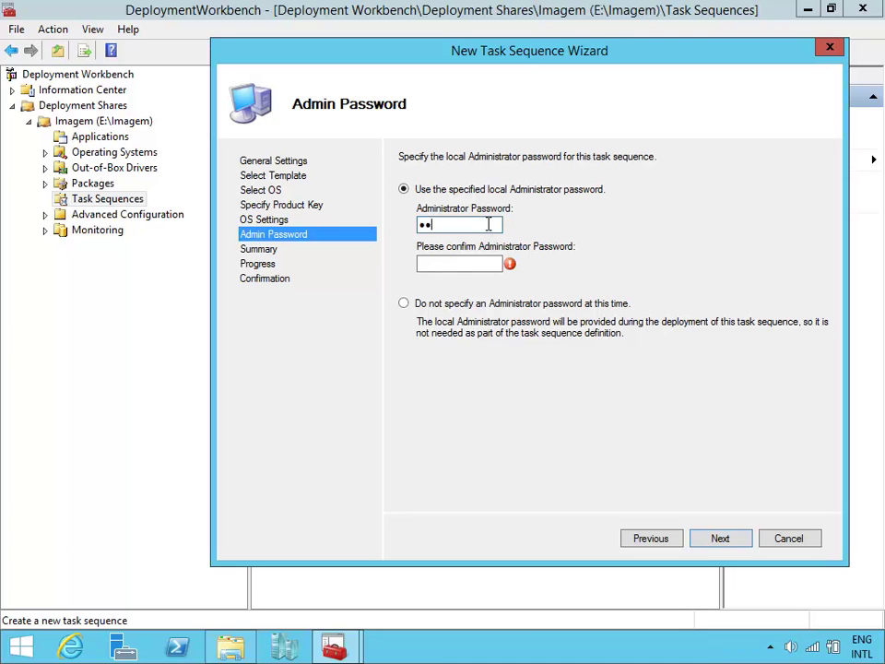
pyautogui.press('Tab')
pyautogui.write('P@ssw0rd')
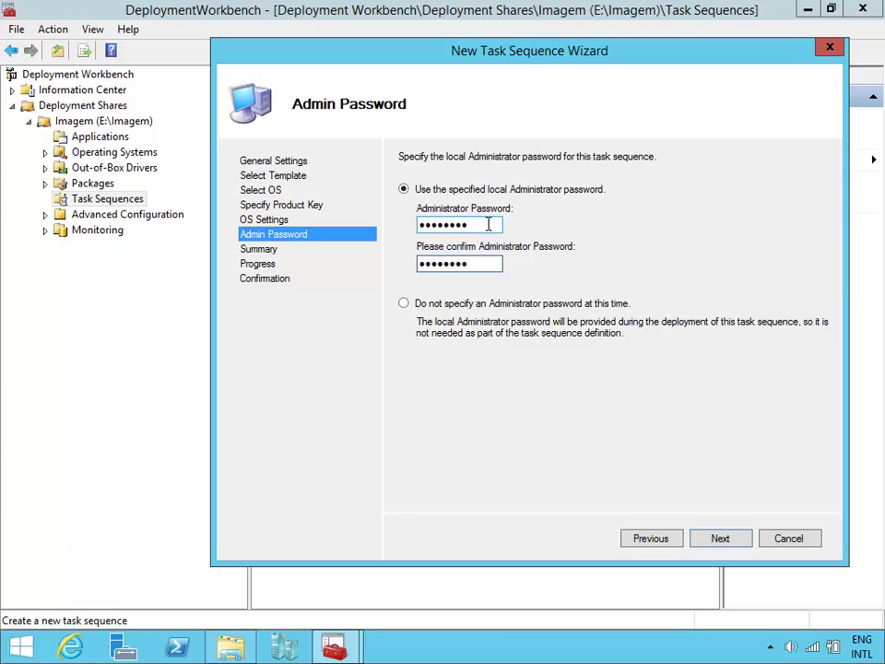
pyautogui.click(724, 549)
pyautogui.click(724, 546)
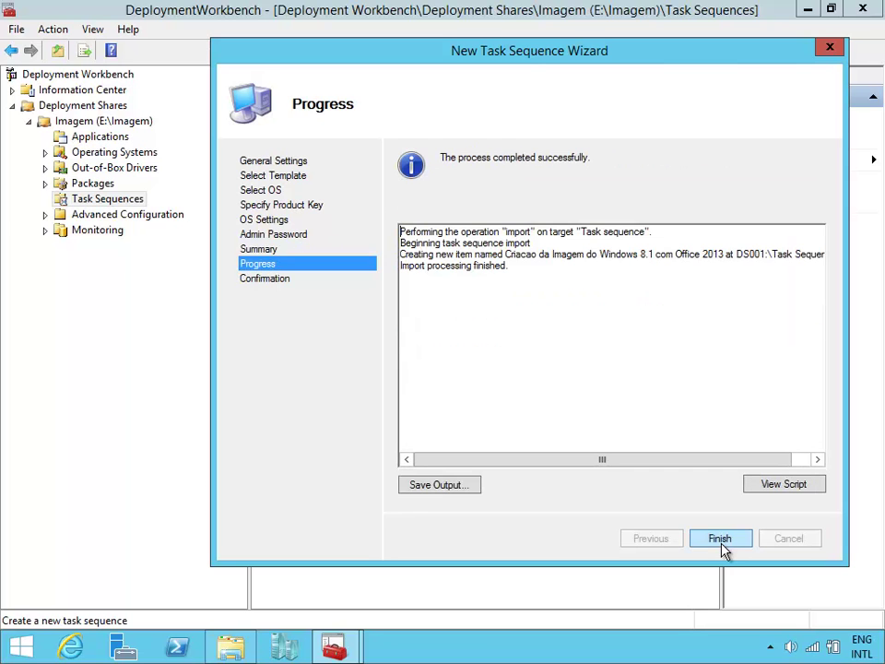
pyautogui.click(722, 544)
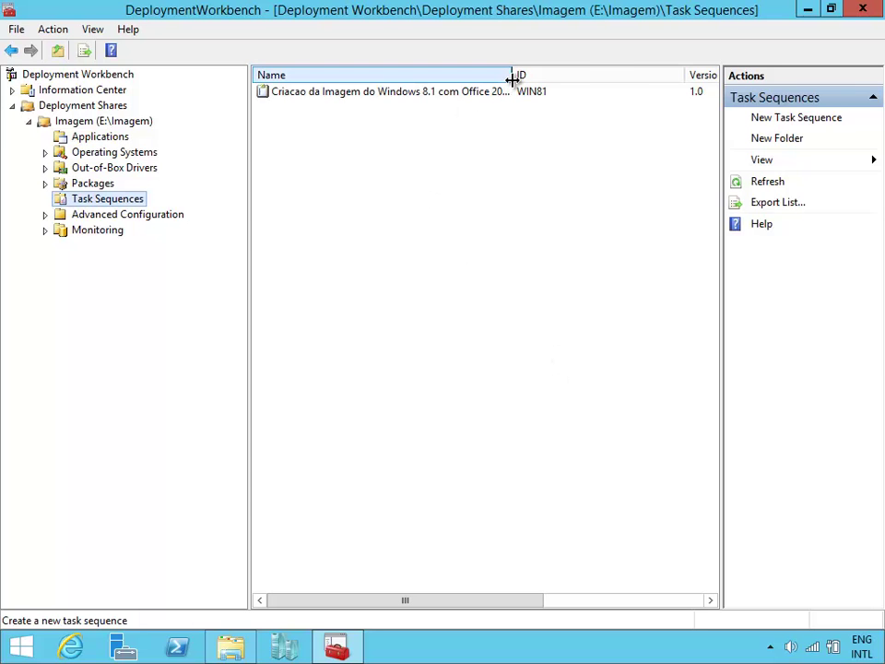
# Widen the Name column and open the WIN81 task sequence's properties on its Task Sequence tab.
pyautogui.moveTo(511, 75); pyautogui.dragTo(605, 74)
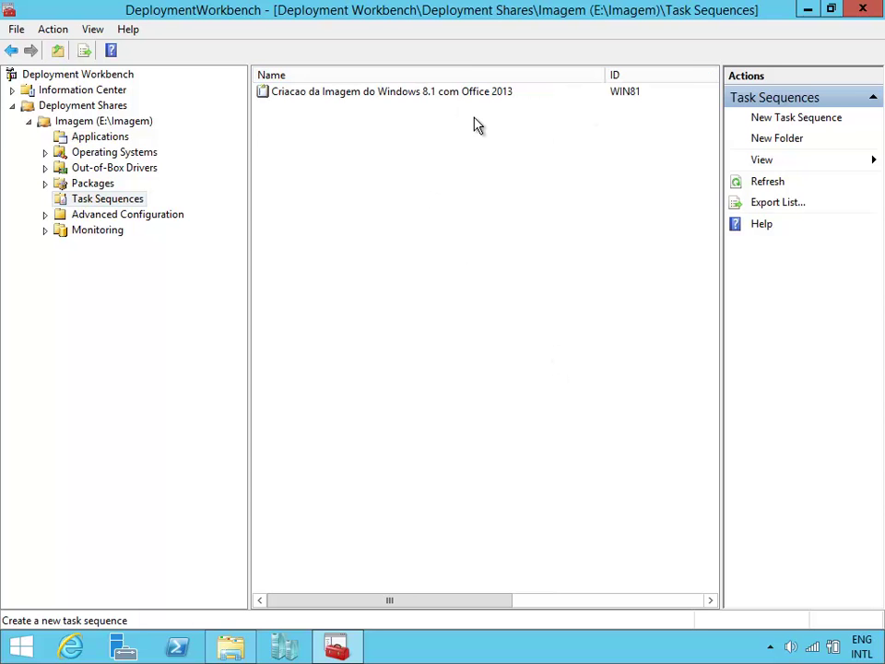
pyautogui.doubleClick(356, 96)
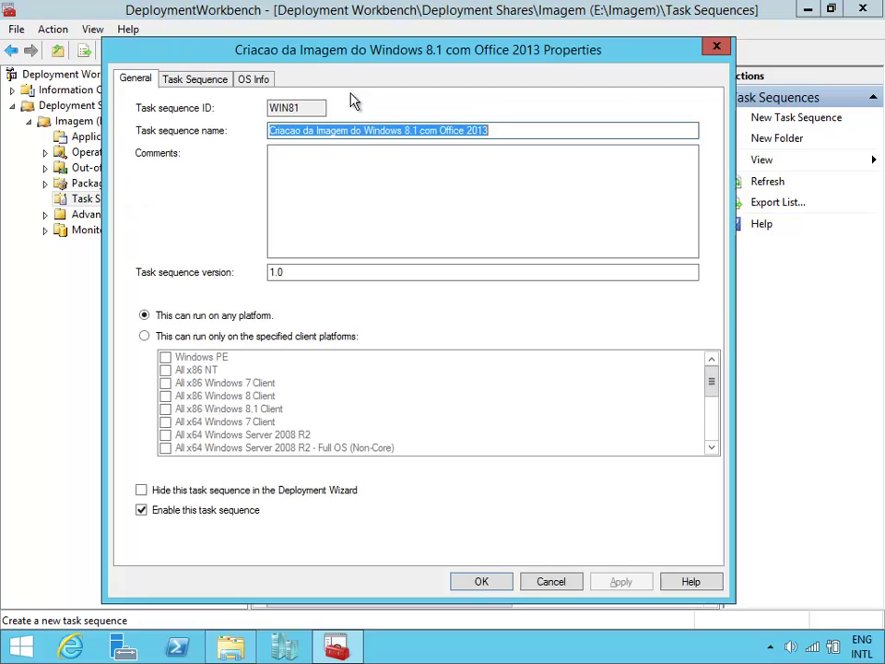
pyautogui.moveTo(349, 43); pyautogui.dragTo(370, 33)
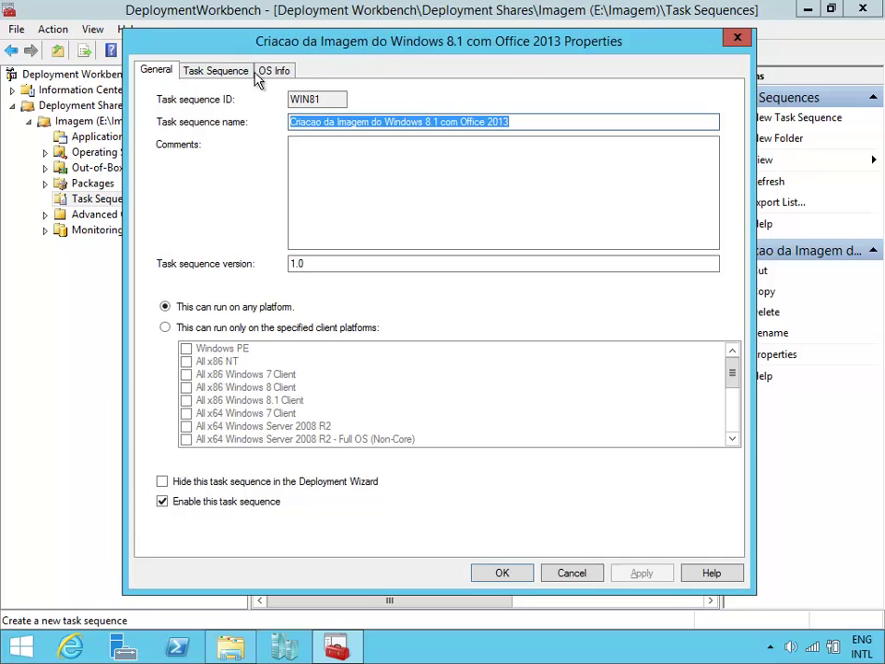
pyautogui.click(201, 74)
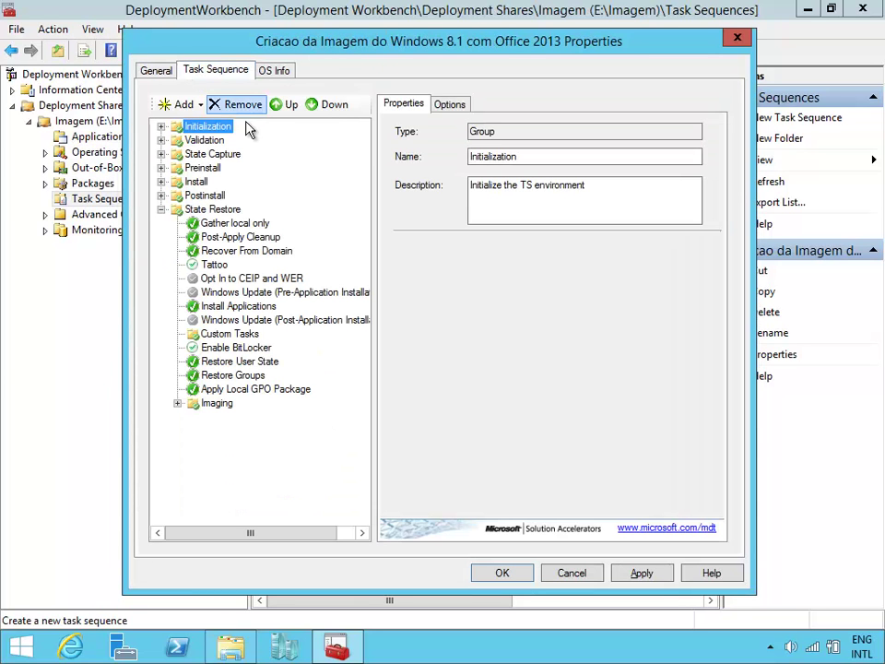
# Expand the Imaging, Postinstall, Install, Preinstall, State Capture, Validation and Initialization groups.
pyautogui.click(178, 403)
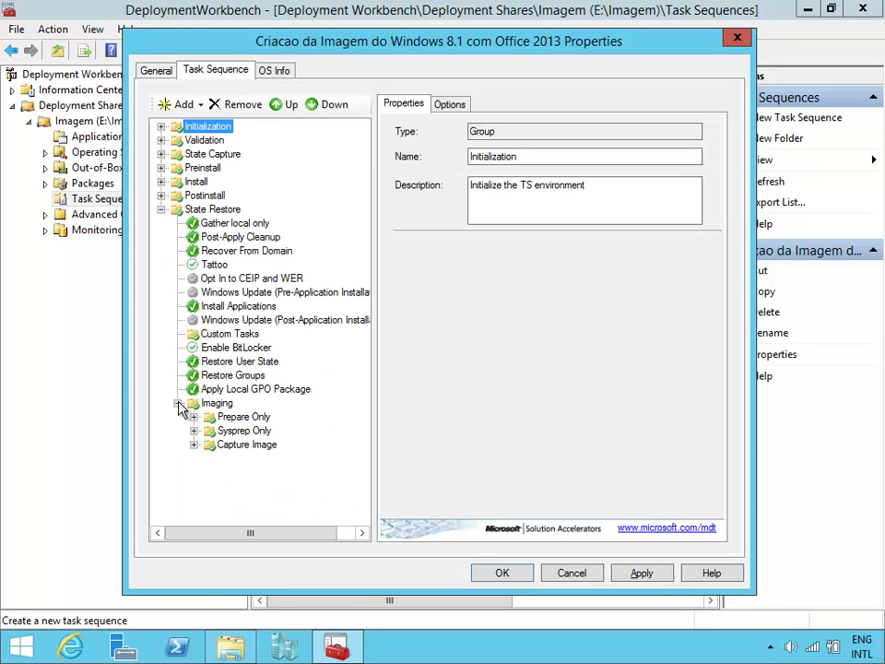
pyautogui.click(161, 195)
pyautogui.click(161, 181)
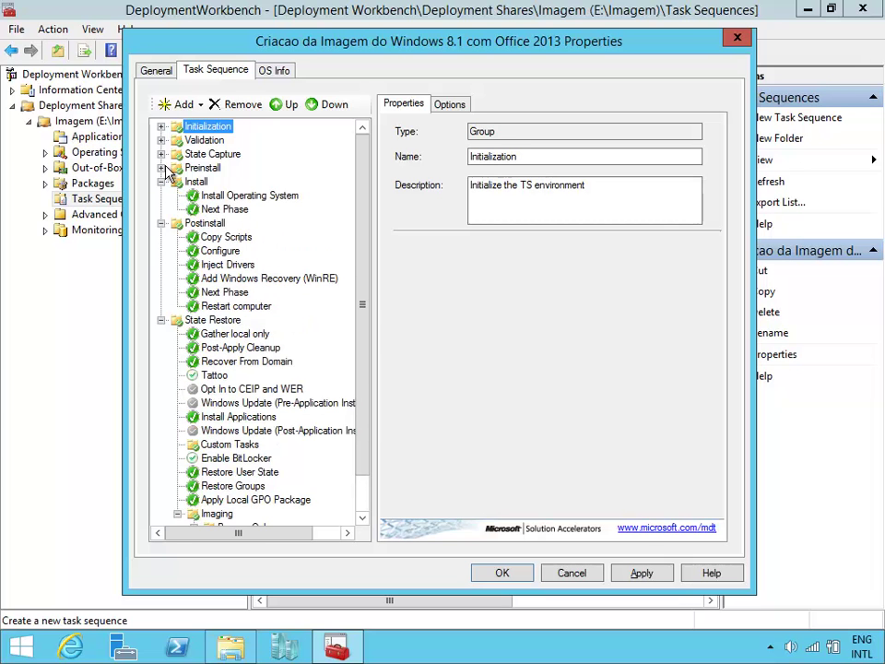
pyautogui.click(161, 168)
pyautogui.click(161, 154)
pyautogui.click(161, 140)
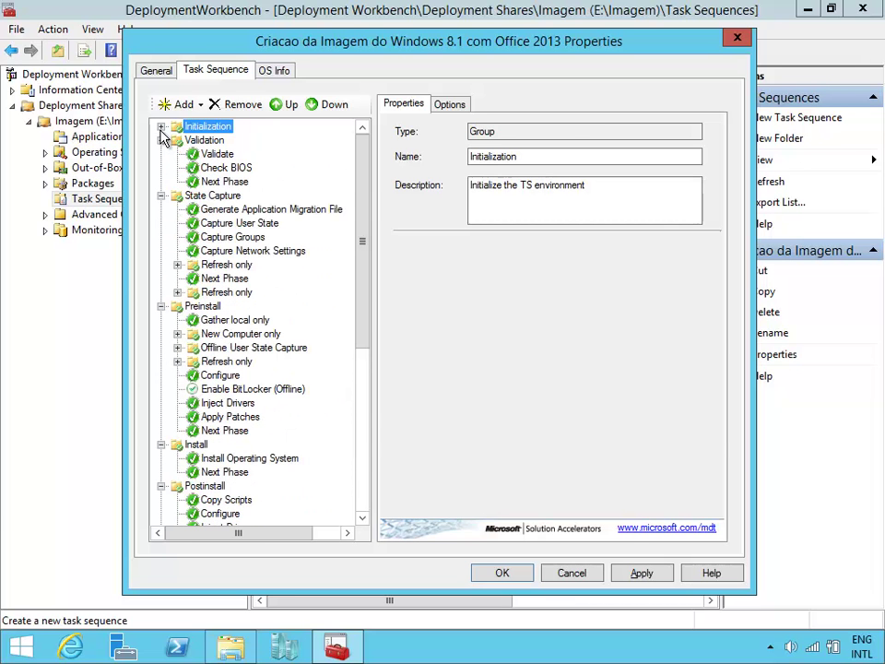
pyautogui.click(161, 126)
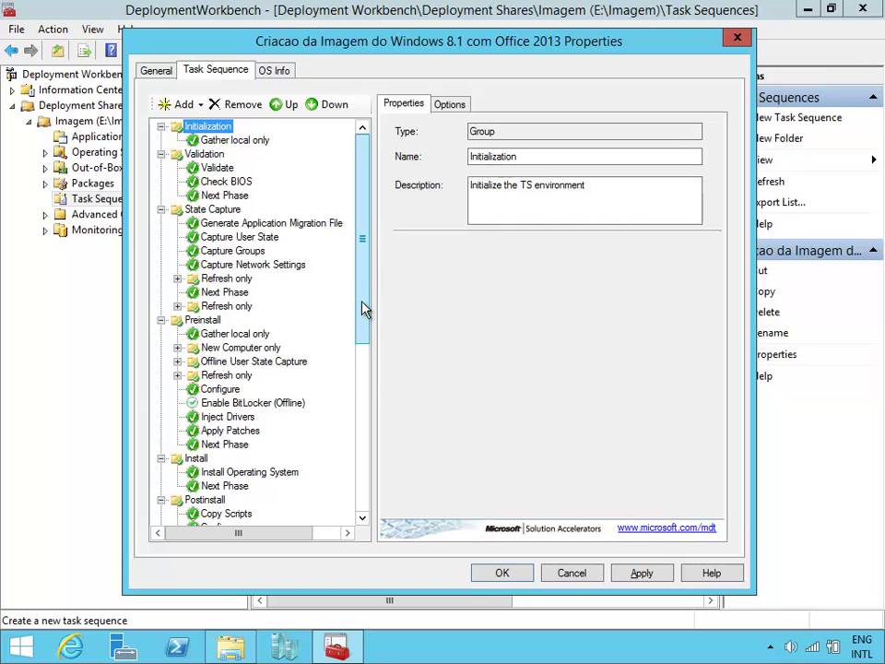
# Inspect the Format and Partition Disk and Install Operating System steps under New Computer only.
pyautogui.moveTo(367, 321); pyautogui.dragTo(367, 352)
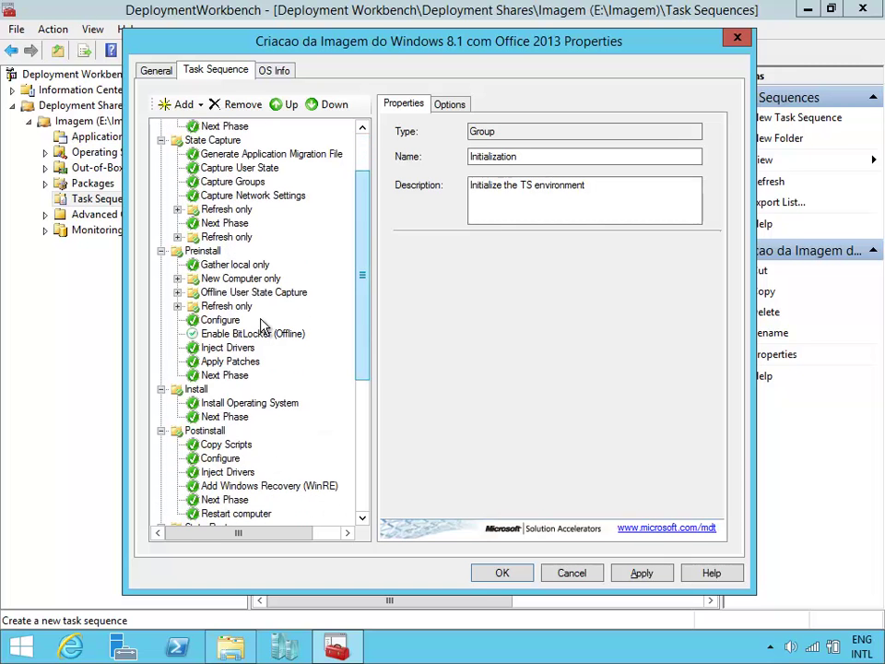
pyautogui.click(177, 278)
pyautogui.click(253, 306)
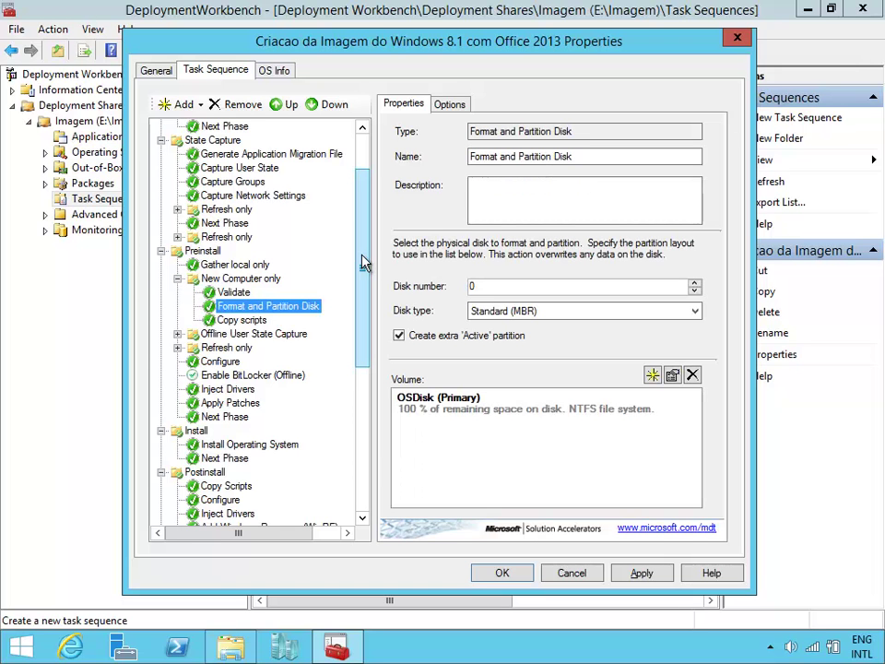
pyautogui.moveTo(362, 263); pyautogui.dragTo(363, 235)
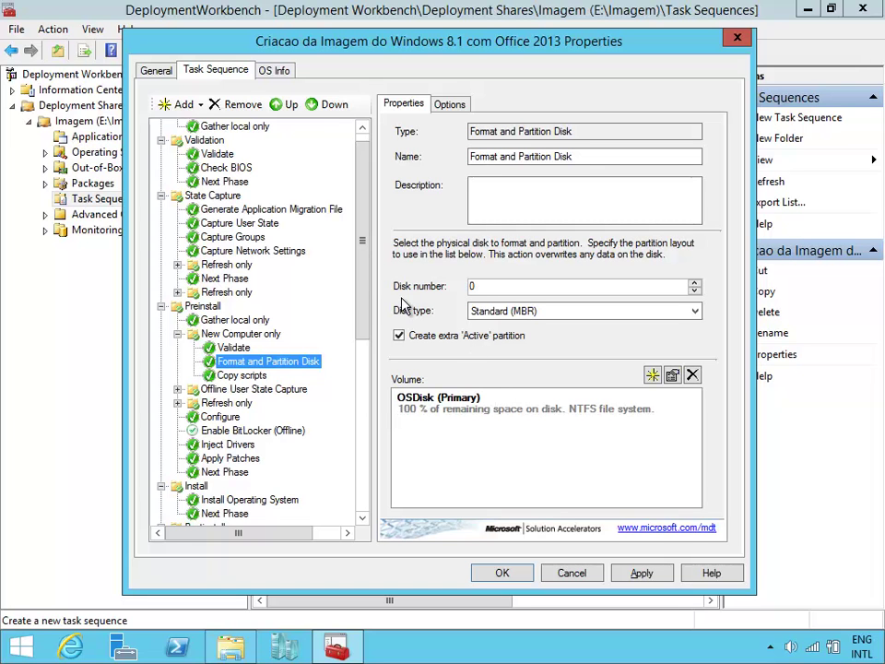
pyautogui.moveTo(362, 303); pyautogui.dragTo(350, 370)
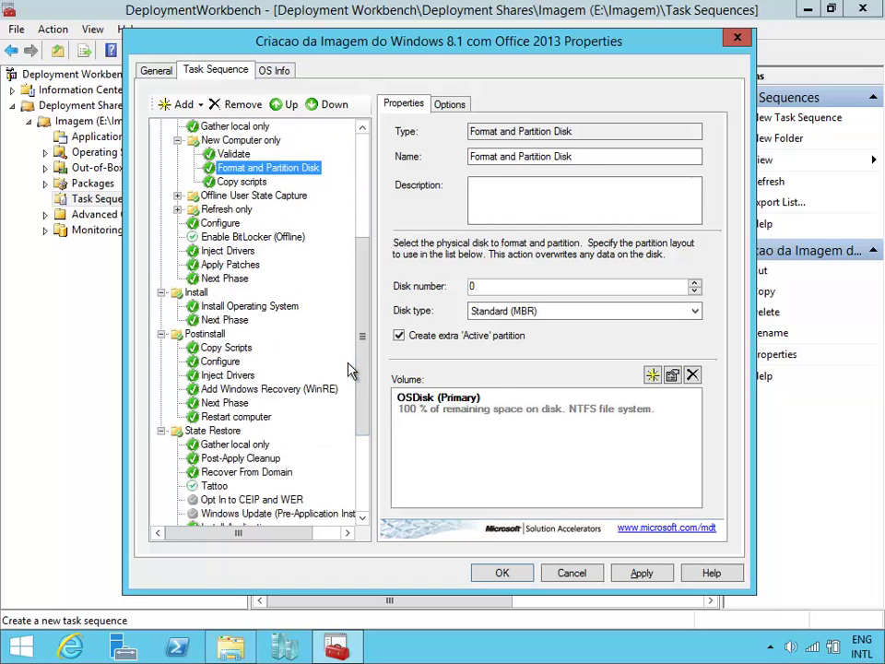
pyautogui.click(259, 307)
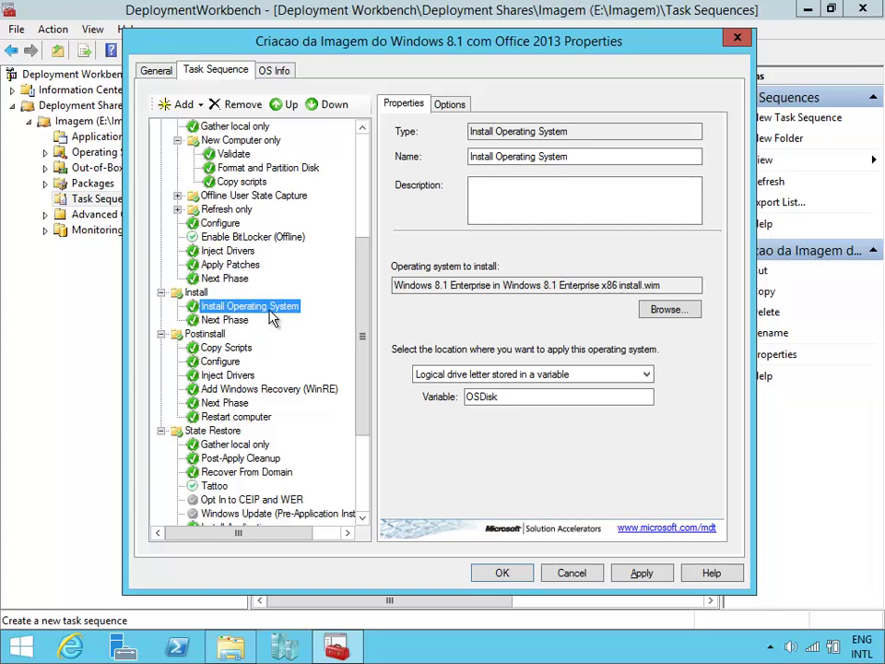
pyautogui.moveTo(362, 307); pyautogui.dragTo(369, 396)
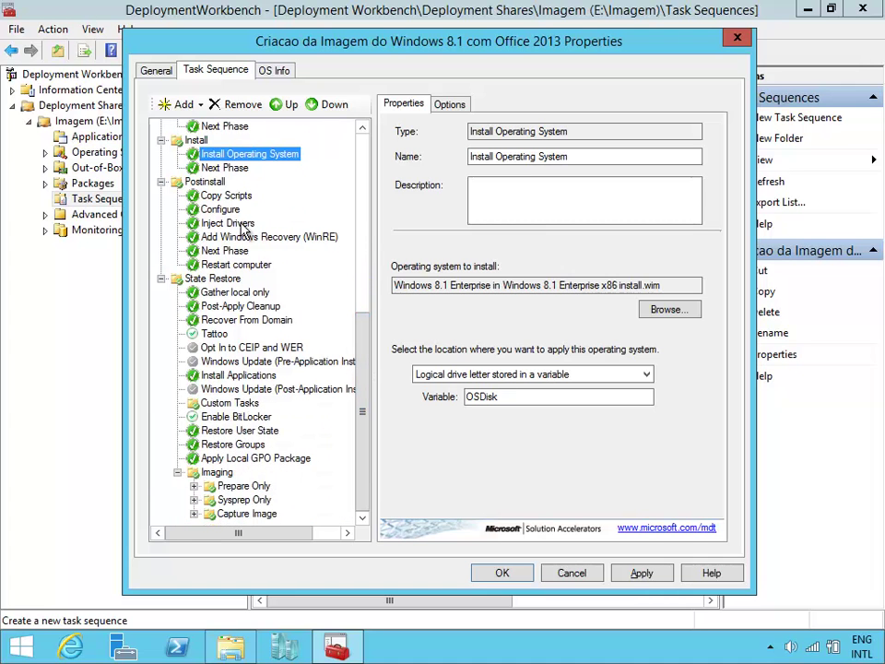
# Look at Inject Drivers, then select the Windows Update (Pre-Application Installation) step.
pyautogui.click(240, 224)
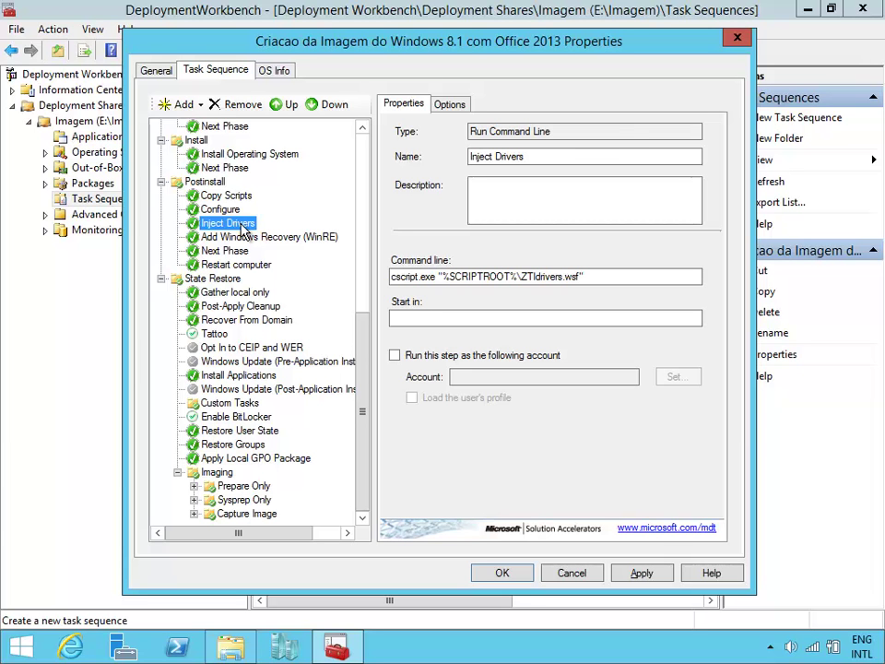
pyautogui.click(367, 258)
pyautogui.click(356, 484)
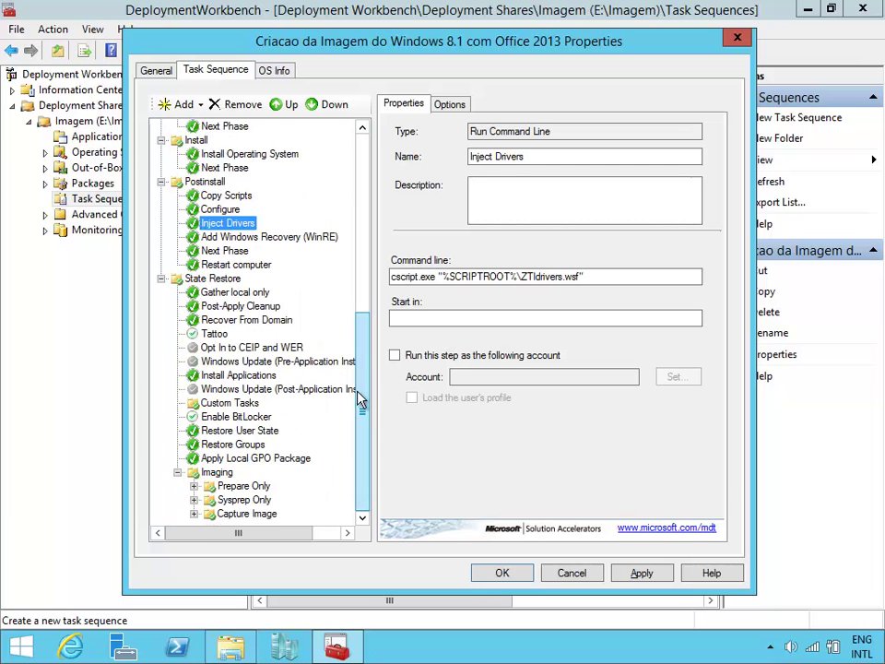
pyautogui.click(334, 362)
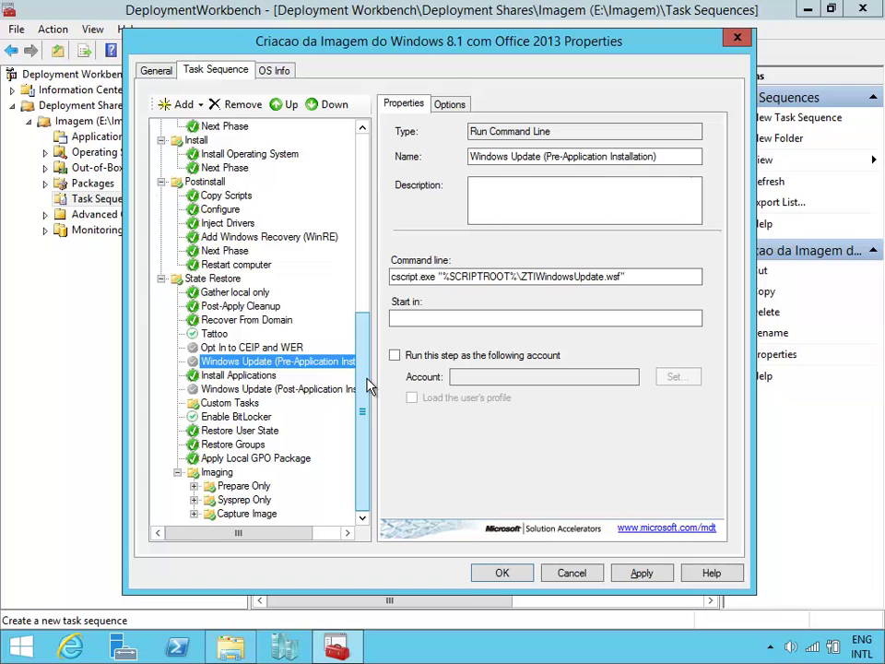
# Uncheck 'Disable this step' for the Windows Update (Pre-Application Installation) step.
pyautogui.click(259, 348)
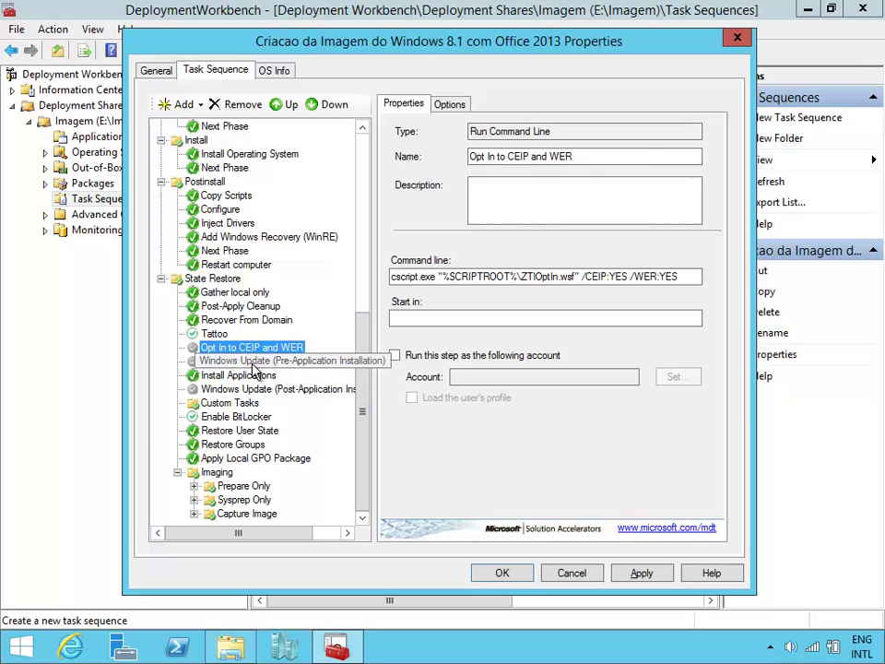
pyautogui.click(249, 361)
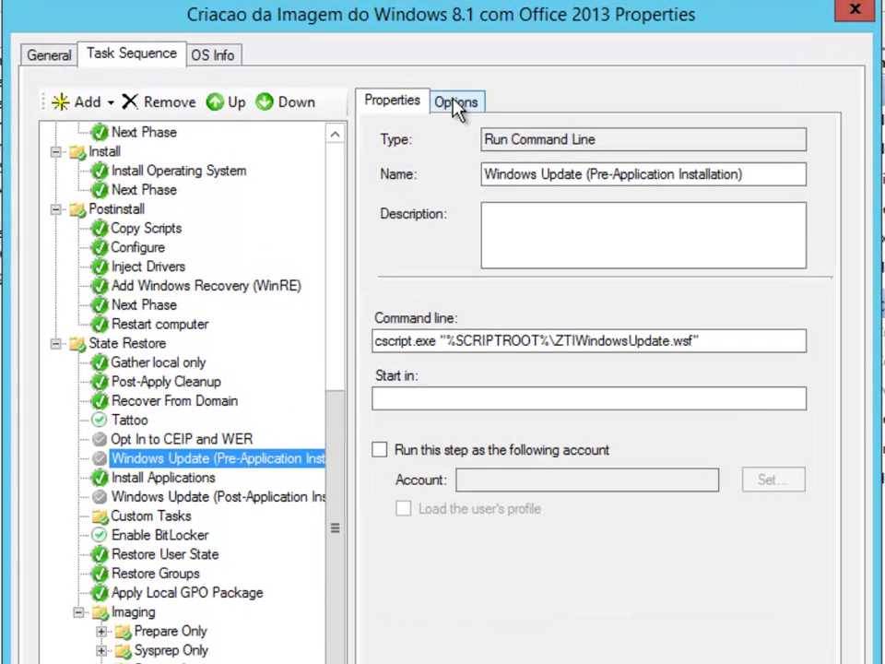
pyautogui.click(449, 103)
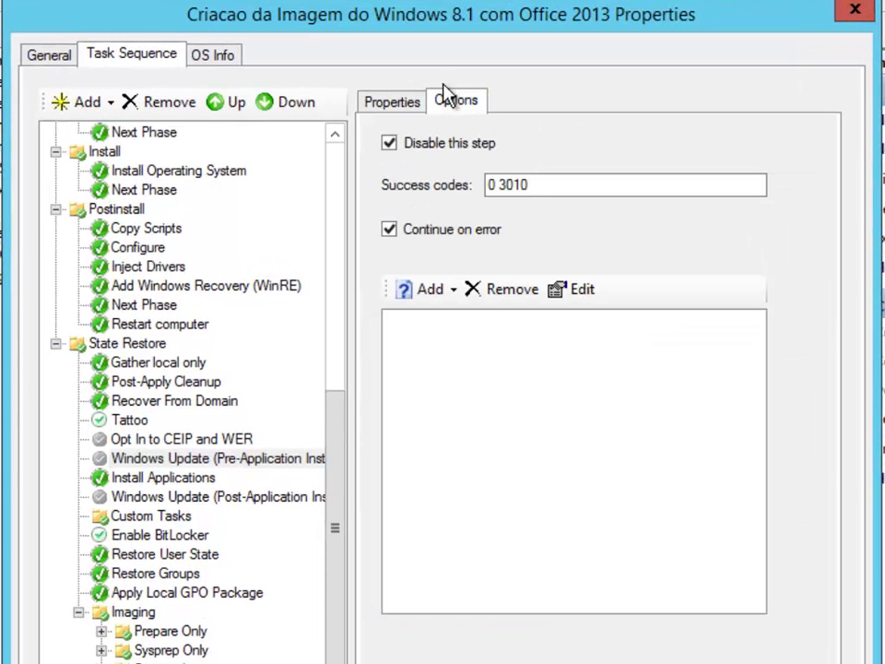
pyautogui.click(403, 143)
pyautogui.click(415, 101)
# Set the Install Applications step to install a single application and bring up the application picker.
pyautogui.click(165, 476)
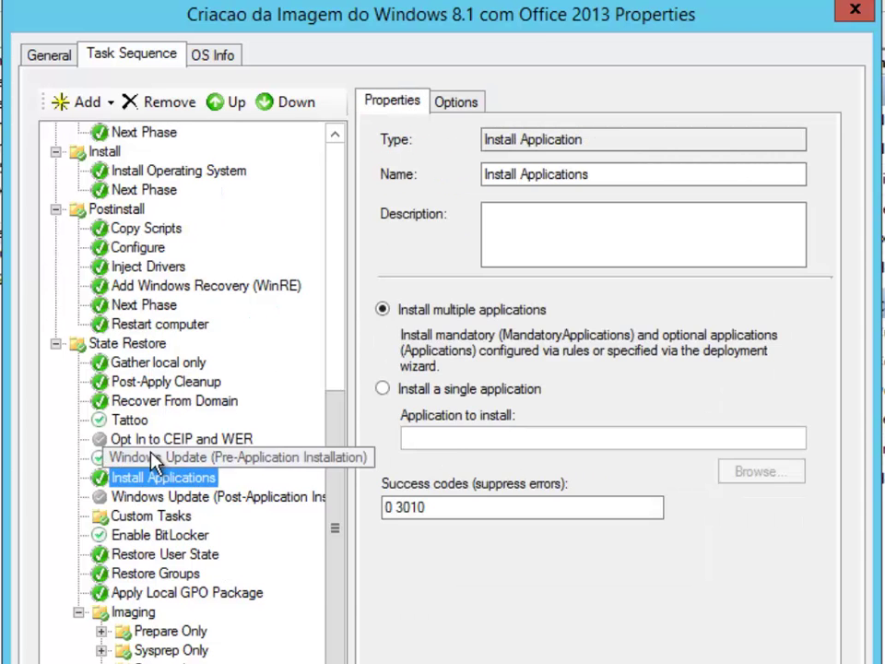
pyautogui.click(152, 458)
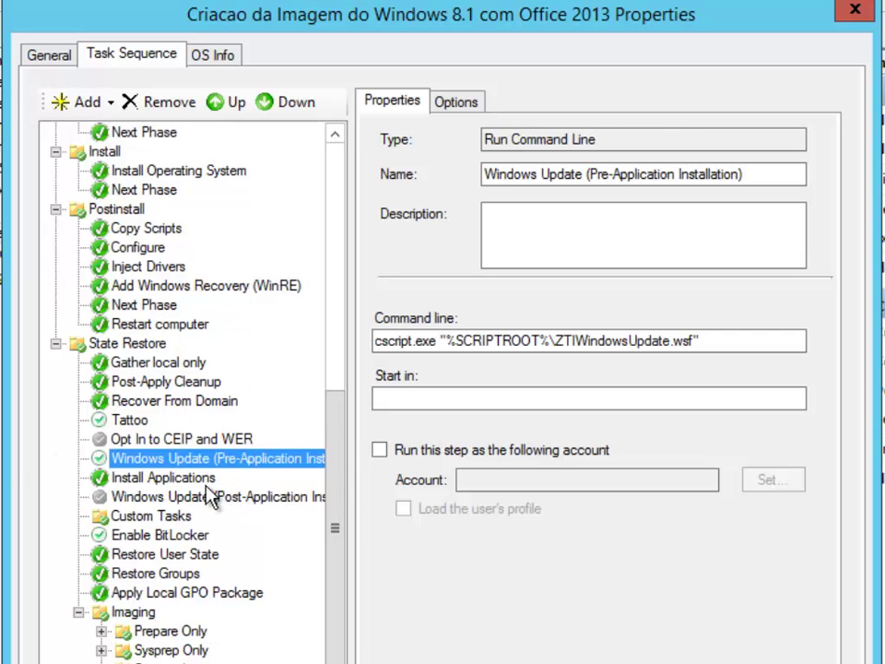
pyautogui.click(190, 479)
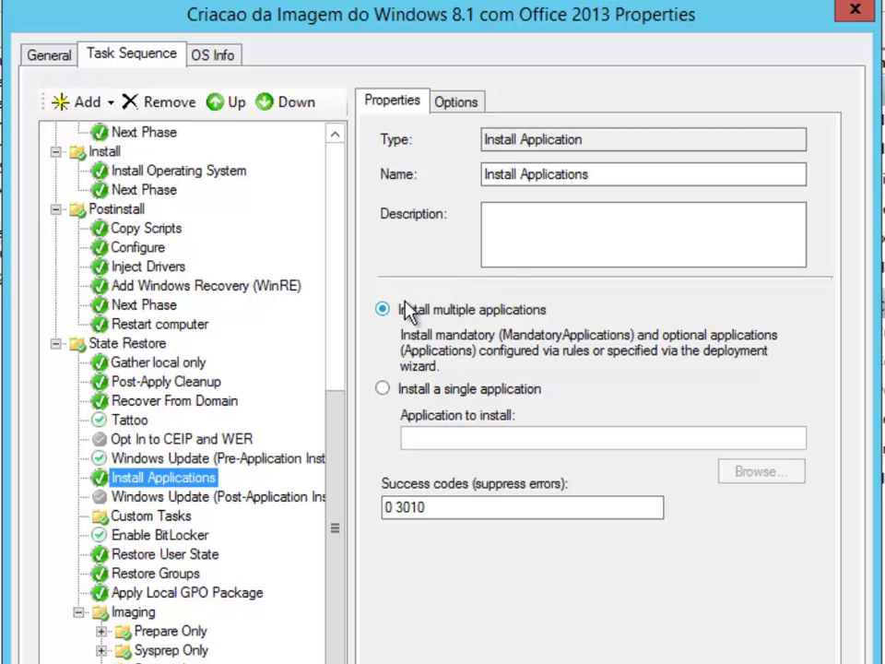
pyautogui.click(385, 390)
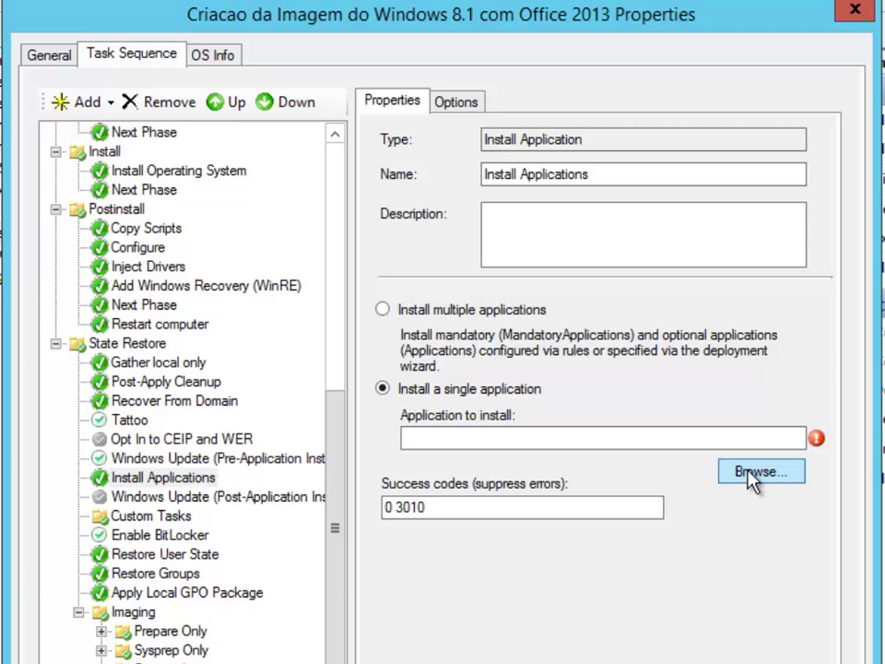
pyautogui.click(752, 473)
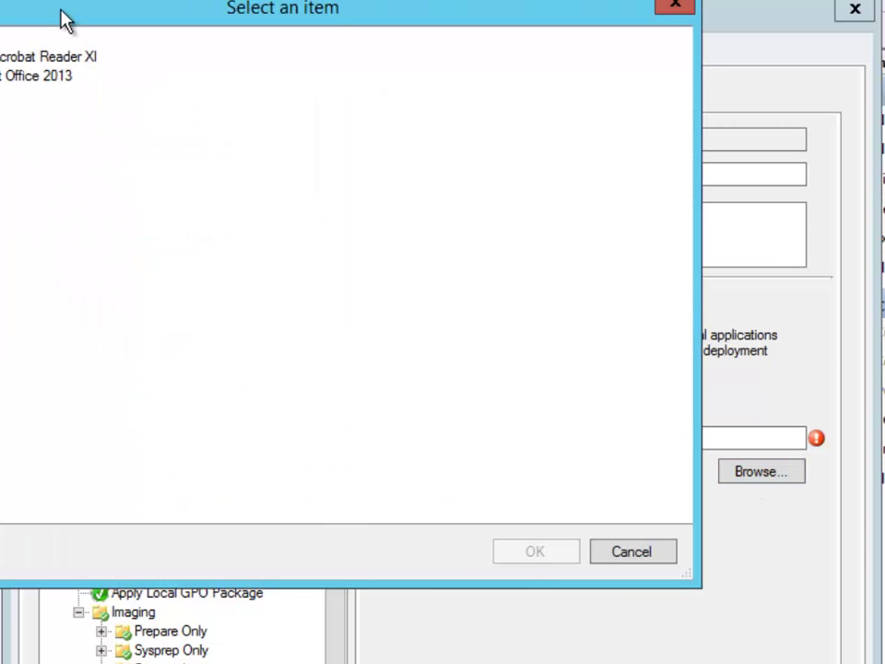
# Choose Adobe Acrobat Reader XI as the application and rename the step 'Instalacao do Acrobat Reader'.
pyautogui.moveTo(65, 18); pyautogui.dragTo(314, 57)
pyautogui.click(417, 90)
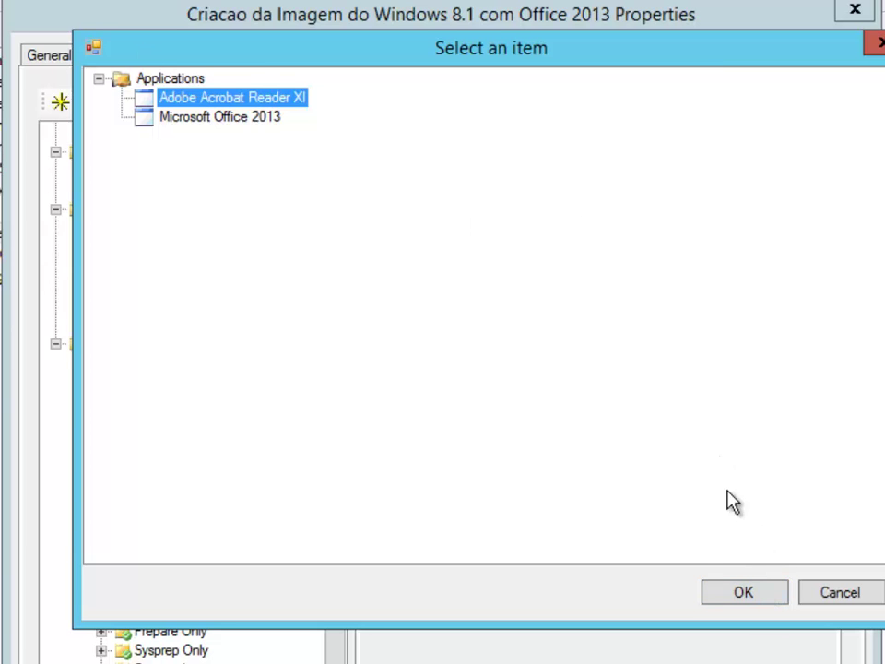
pyautogui.click(741, 597)
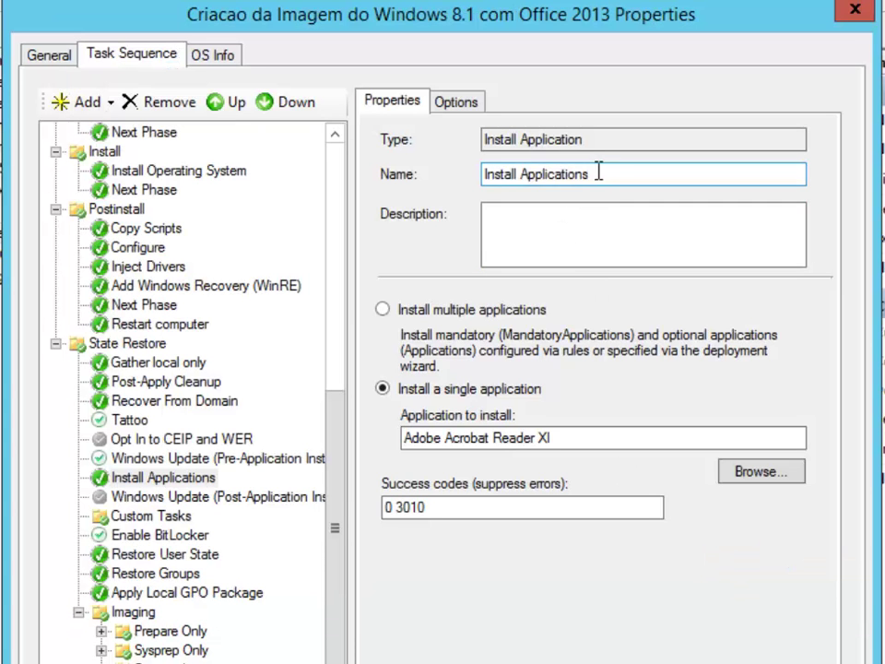
pyautogui.moveTo(599, 173); pyautogui.dragTo(426, 166)
pyautogui.write('Insta')
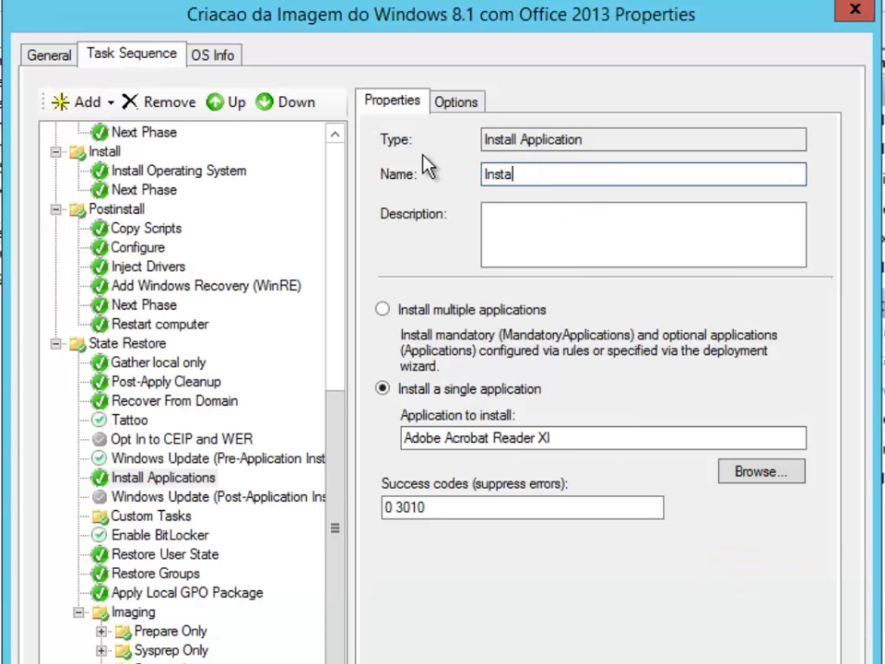
pyautogui.write('lacao do Acrob')
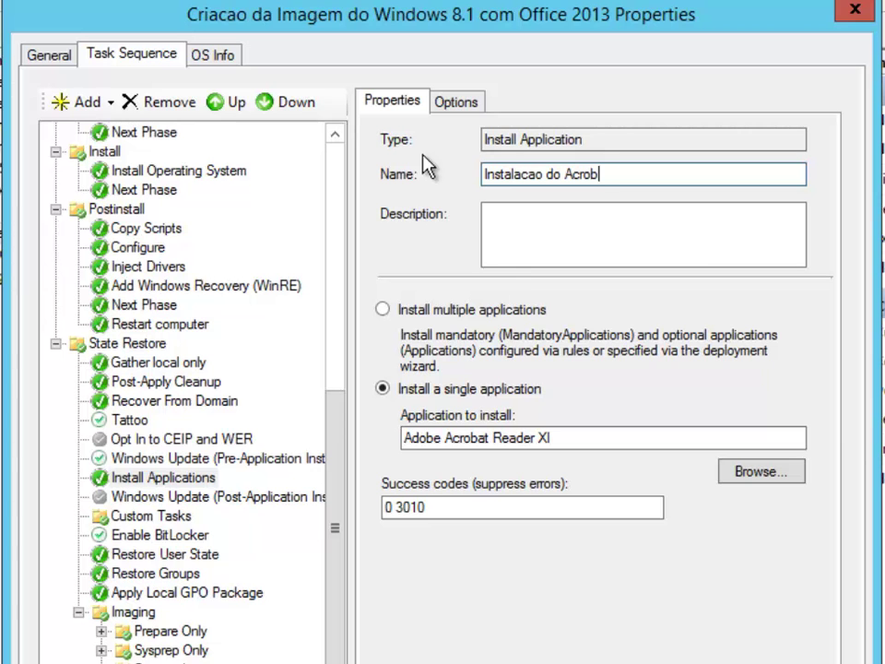
pyautogui.write('at Reader')
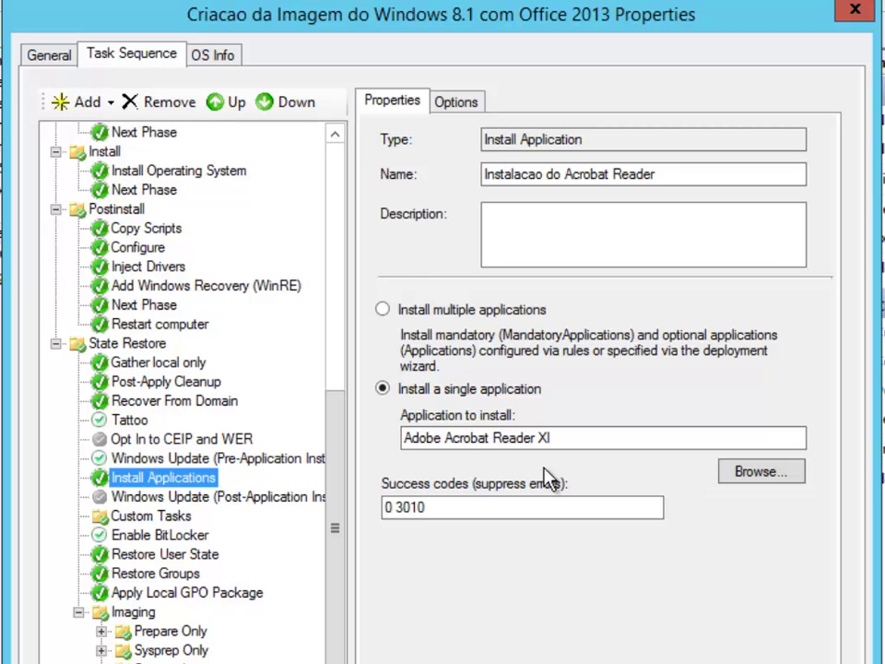
# Add a General > Install Application step named 'Instalacao do Office 2013' after the Acrobat install.
pyautogui.click(109, 105)
pyautogui.moveTo(137, 164)
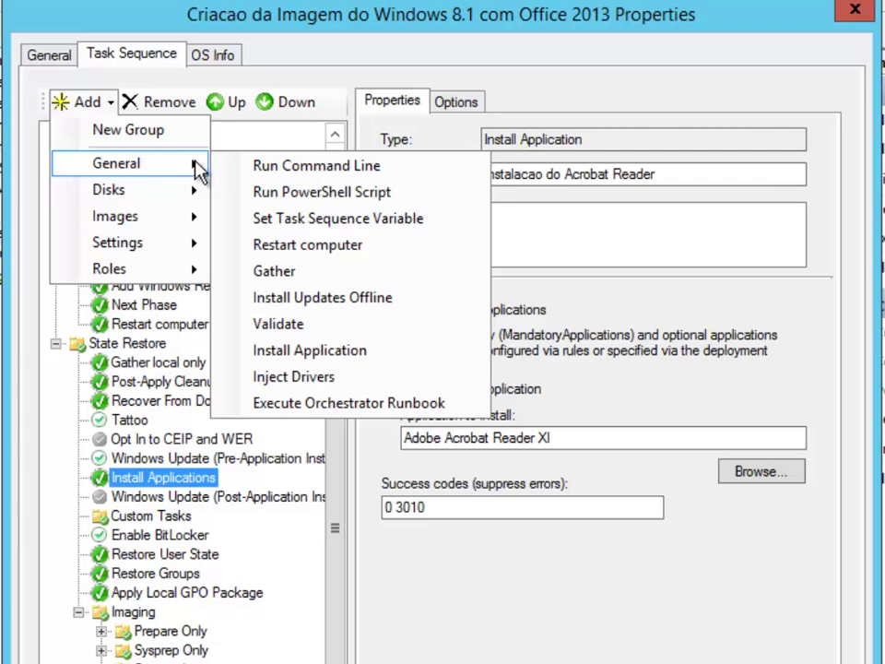
pyautogui.click(378, 362)
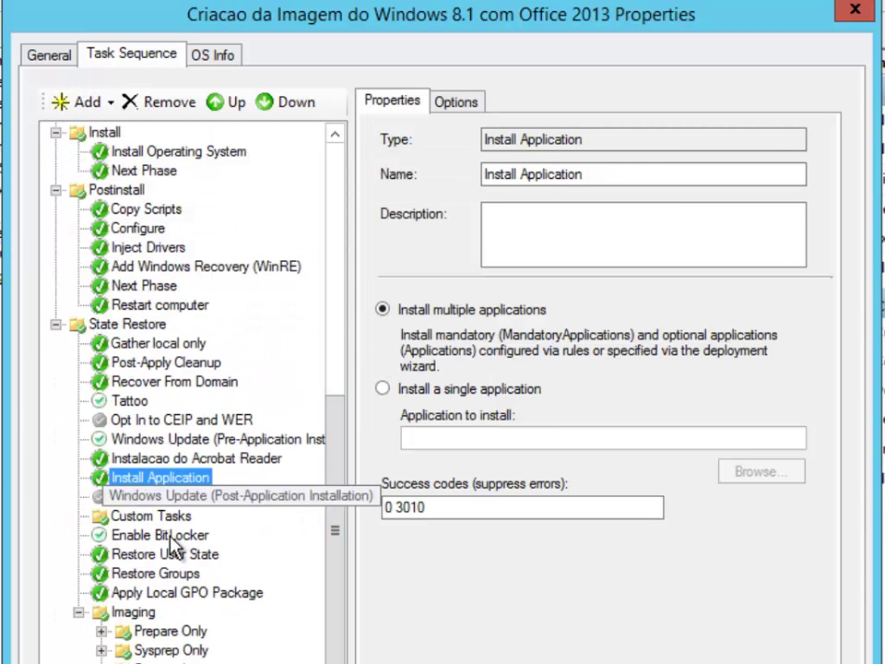
pyautogui.moveTo(123, 489); pyautogui.dragTo(169, 464)
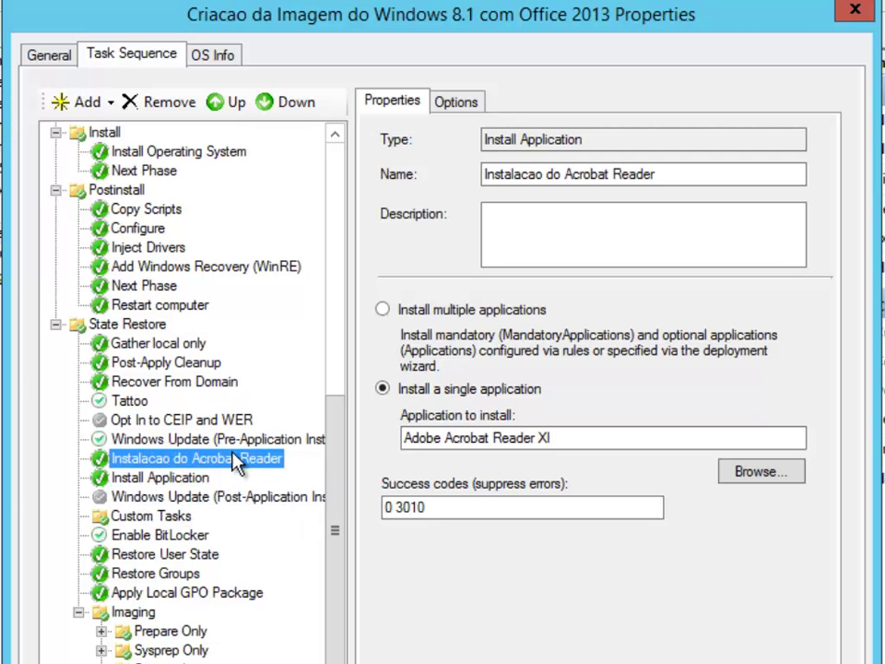
pyautogui.click(101, 478)
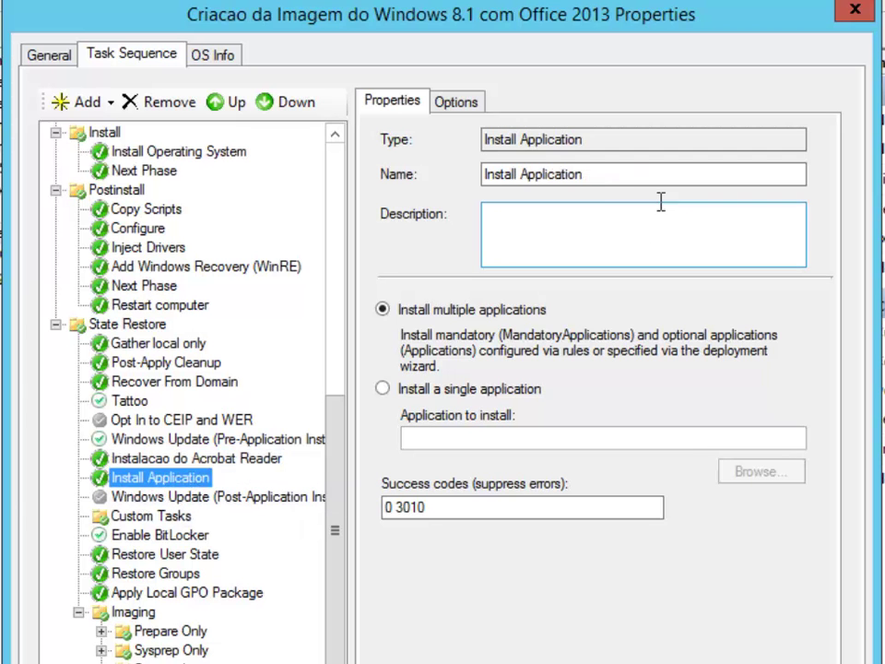
pyautogui.moveTo(646, 175); pyautogui.dragTo(341, 207)
pyautogui.write('Instal')
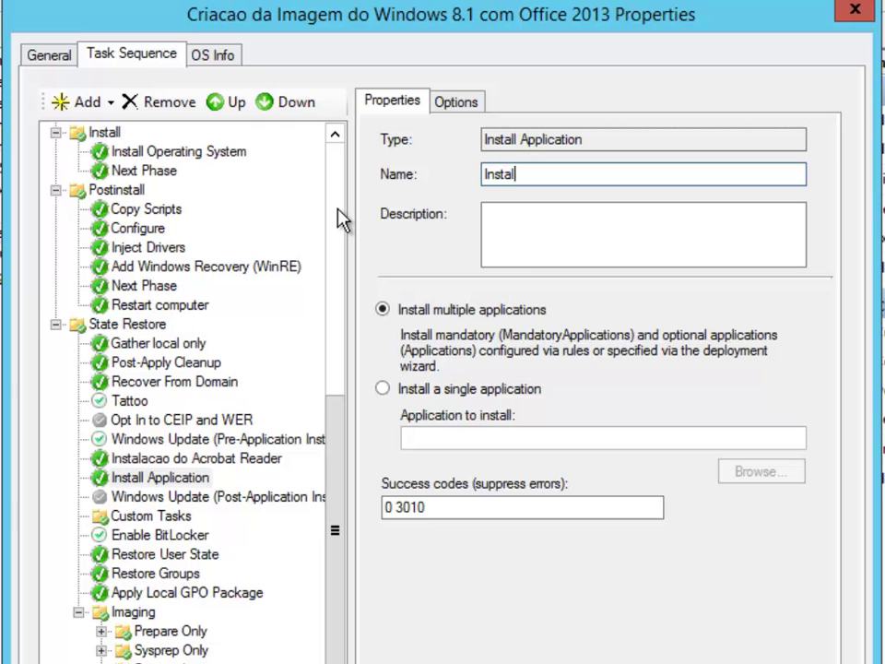
pyautogui.write('acao do Office 2013')
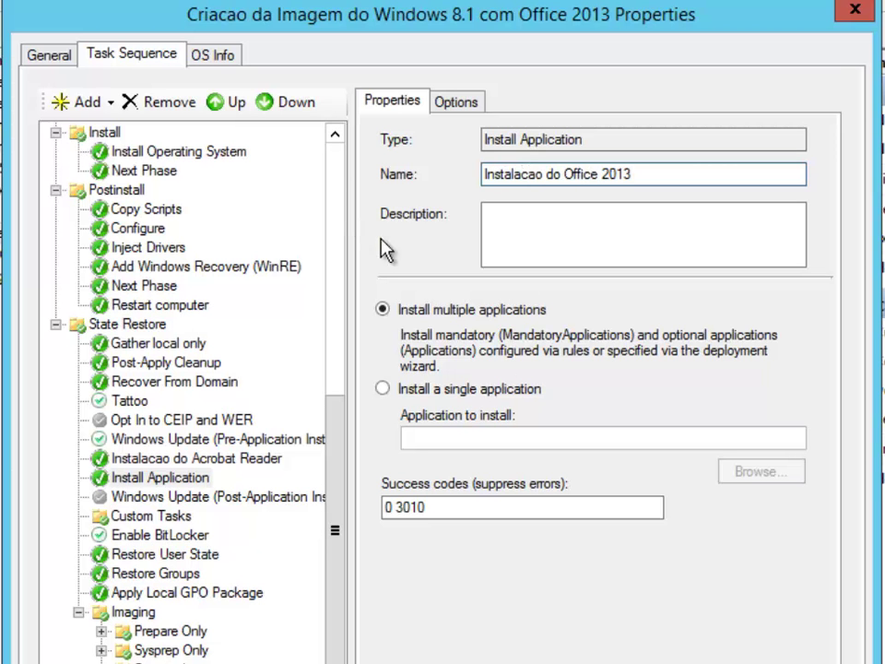
# Make the new step install the single application Microsoft Office 2013 and apply the change.
pyautogui.click(512, 389)
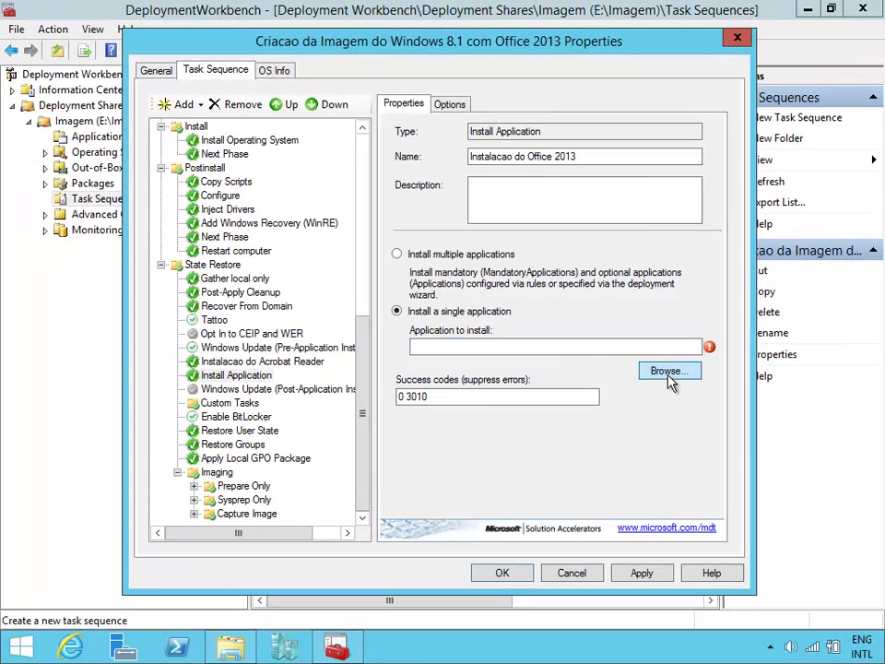
pyautogui.click(670, 372)
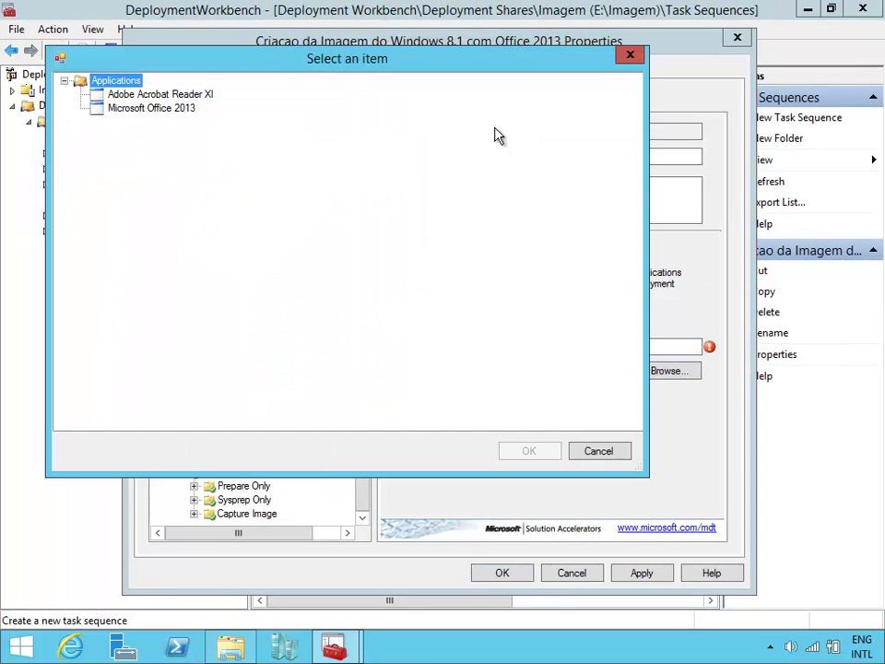
pyautogui.click(179, 96)
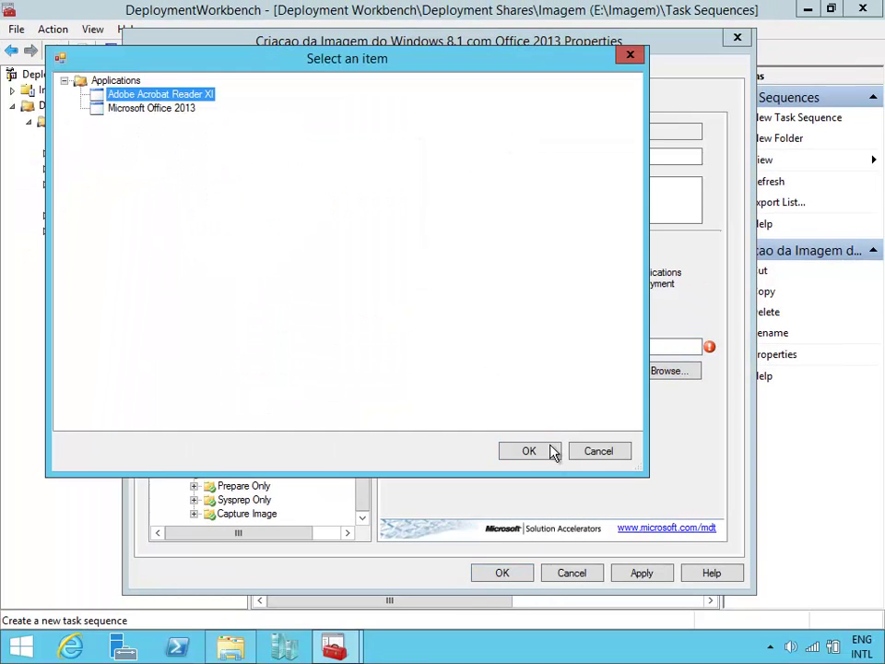
pyautogui.click(552, 451)
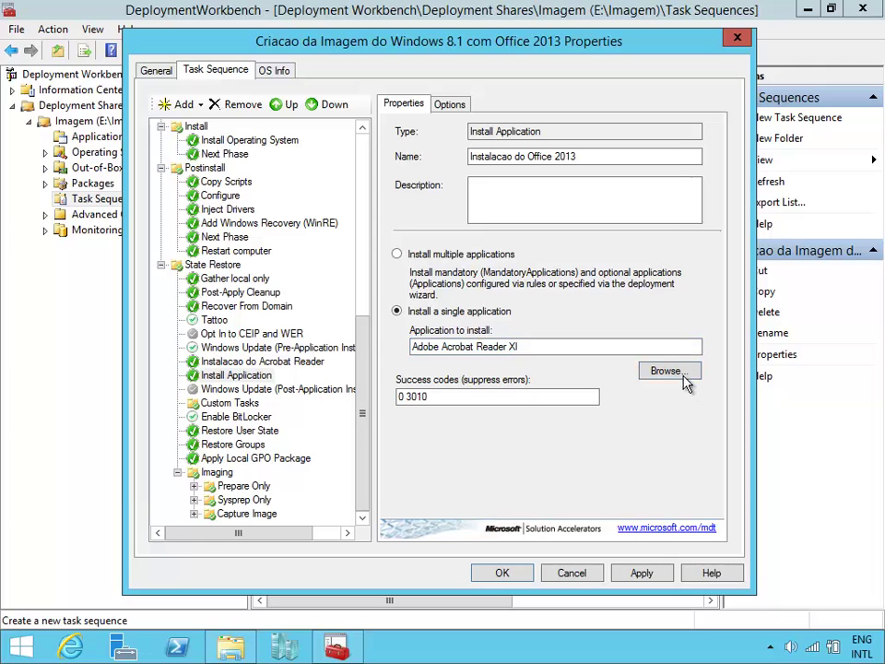
pyautogui.click(687, 376)
pyautogui.click(193, 131)
pyautogui.click(554, 472)
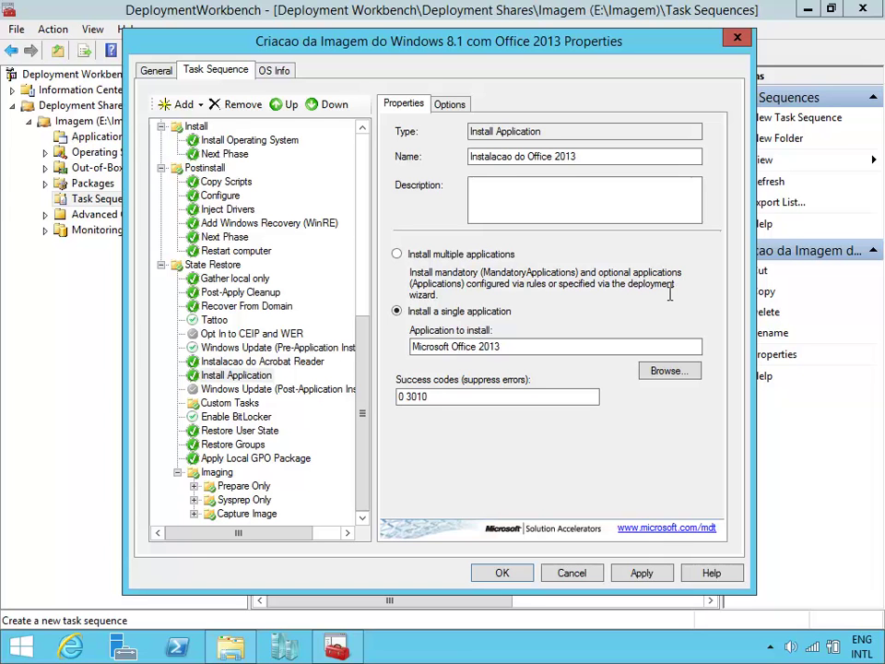
pyautogui.click(642, 573)
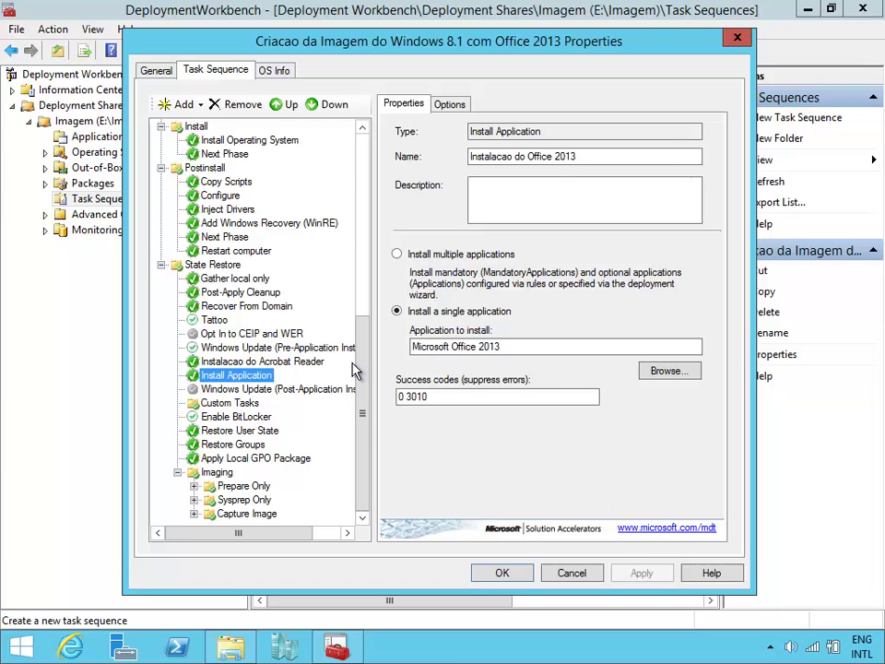
pyautogui.click(296, 361)
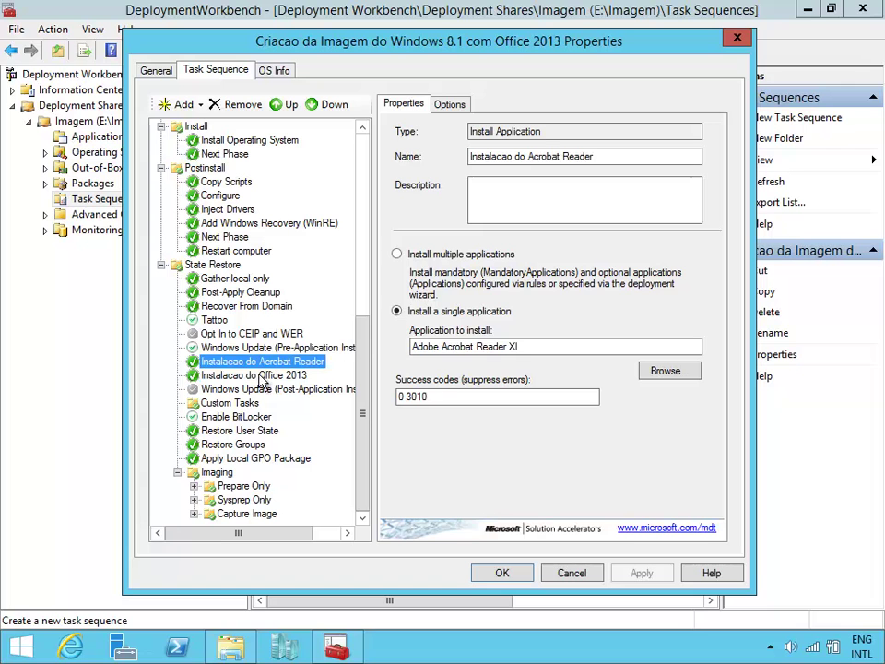
pyautogui.click(269, 348)
pyautogui.click(273, 363)
pyautogui.click(285, 376)
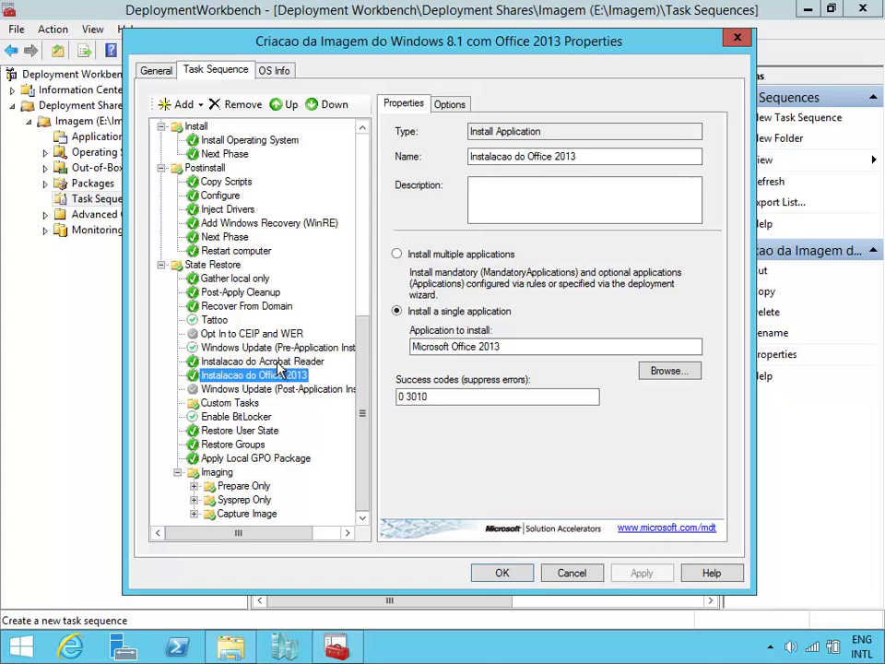
pyautogui.click(278, 363)
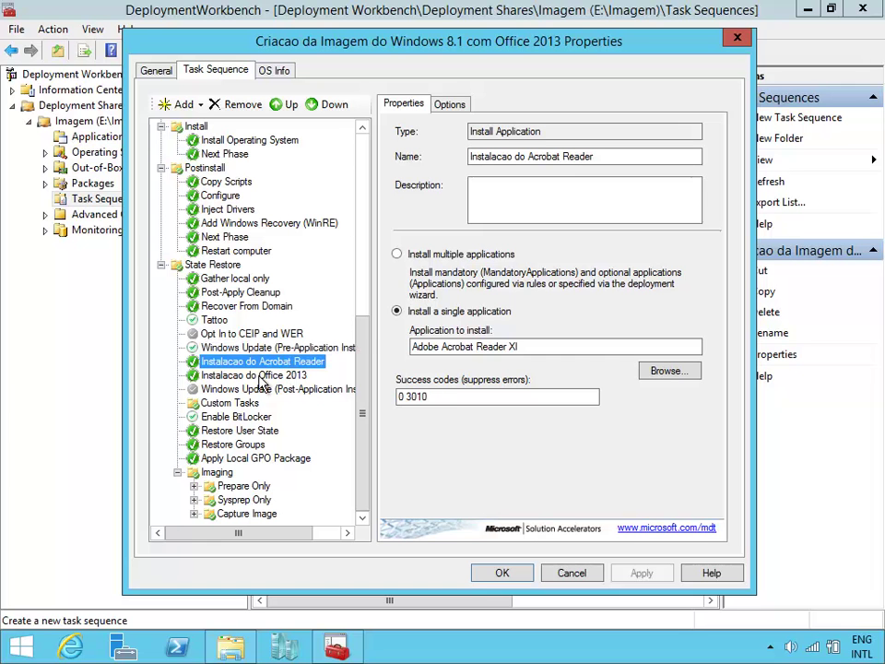
pyautogui.click(332, 107)
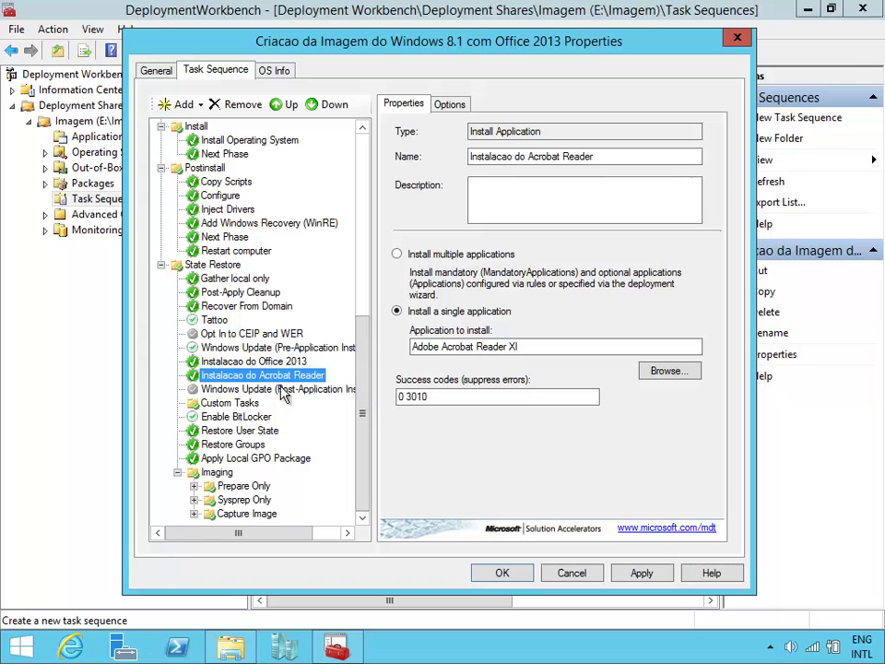
pyautogui.click(284, 105)
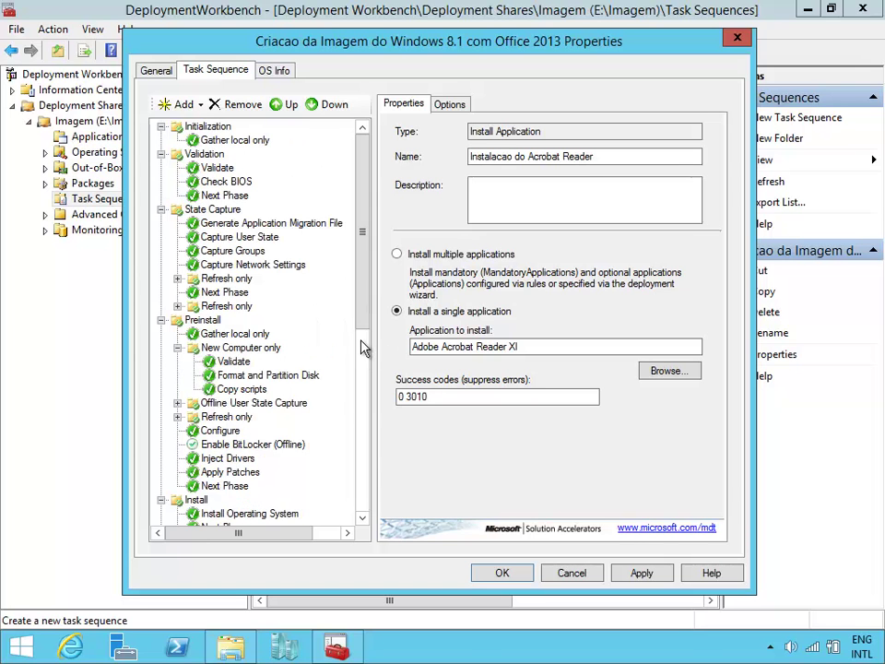
pyautogui.click(277, 348)
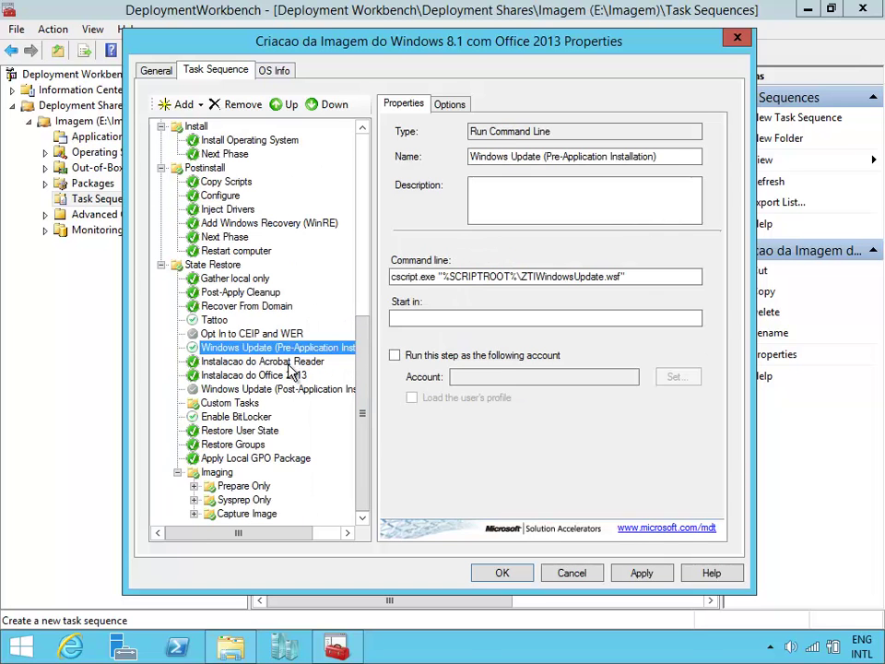
pyautogui.click(290, 362)
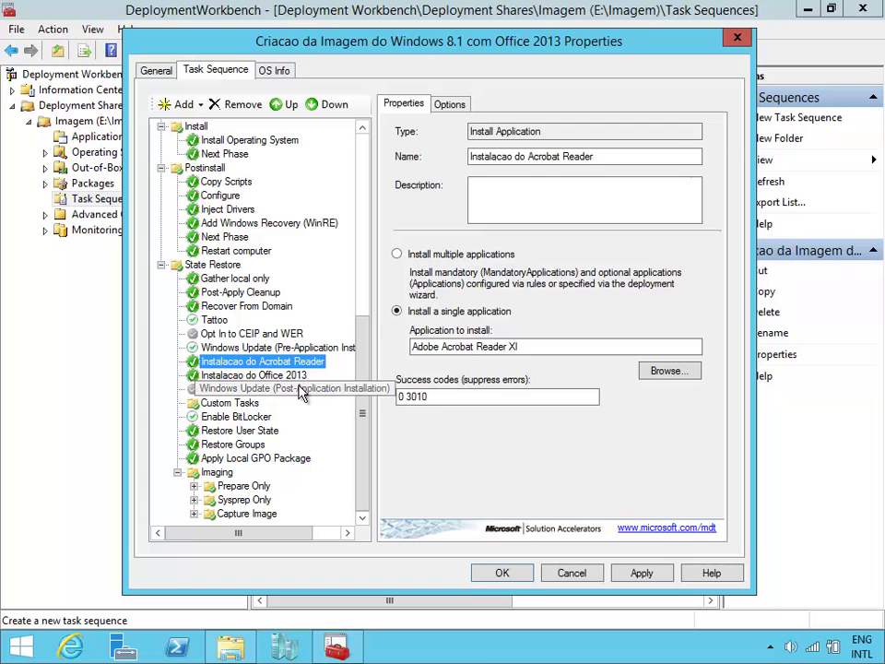
pyautogui.press('Down')
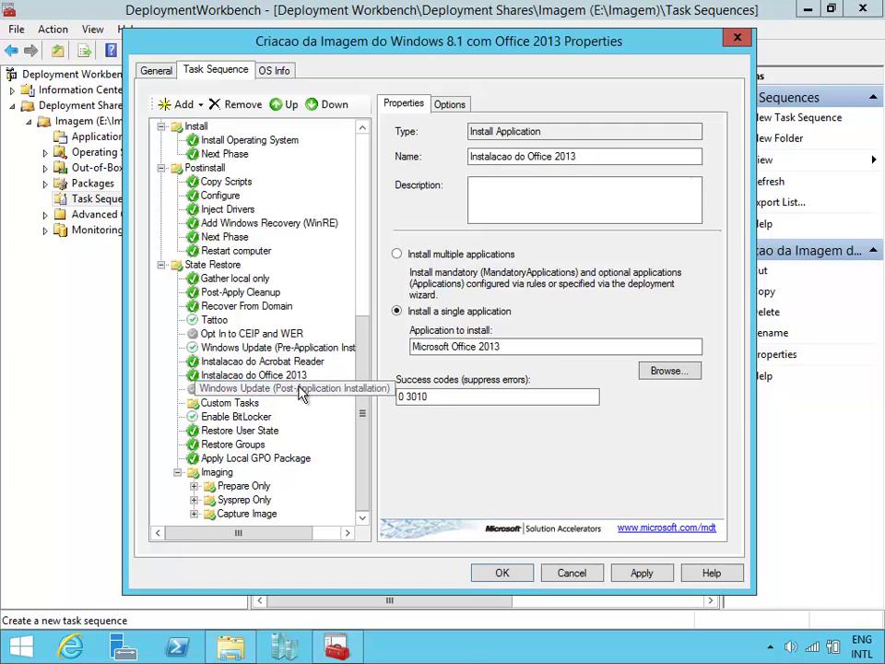
pyautogui.press('Down')
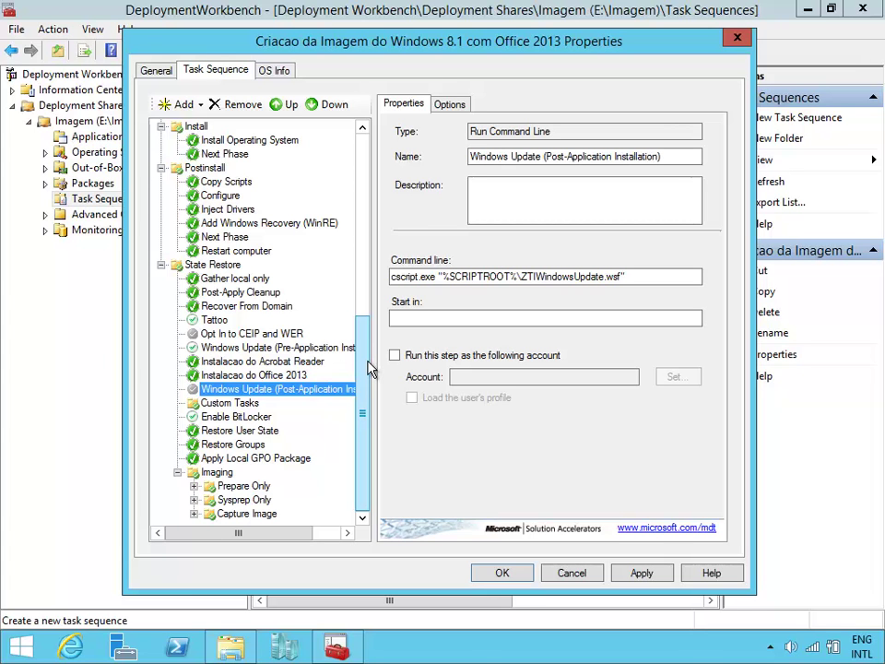
# Uncheck 'Disable this step' for the Windows Update (Post-Application Installation) step.
pyautogui.click(450, 104)
pyautogui.click(446, 136)
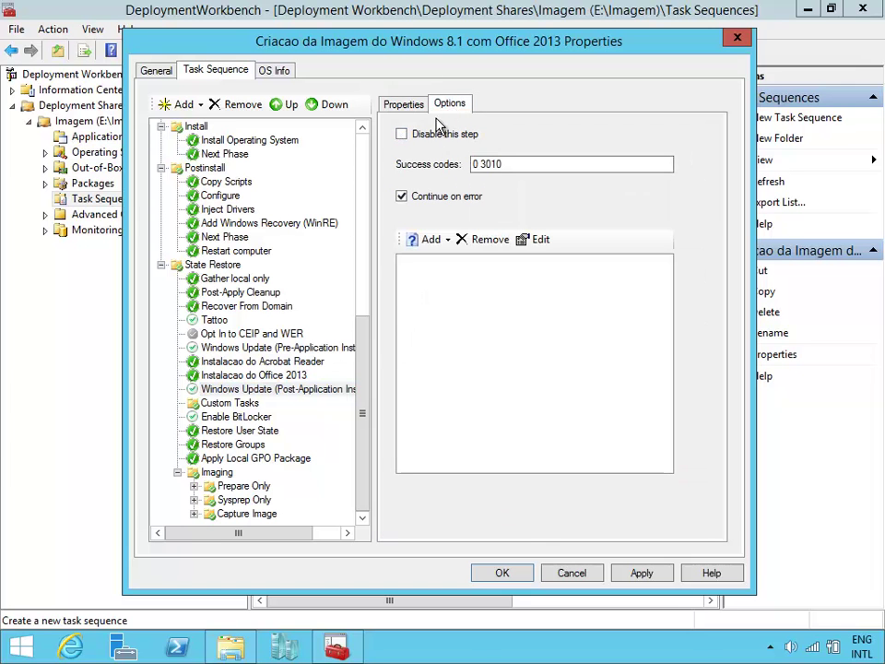
pyautogui.click(404, 105)
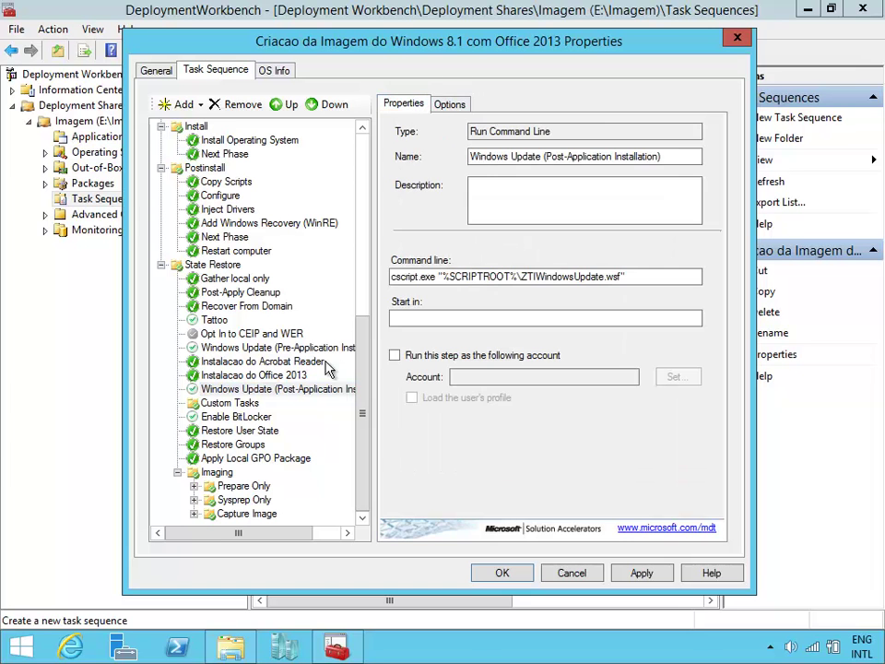
# Review the Office 2013 and both Windows Update steps, trying to move the pre-application update higher.
pyautogui.click(280, 376)
pyautogui.click(291, 389)
pyautogui.click(290, 348)
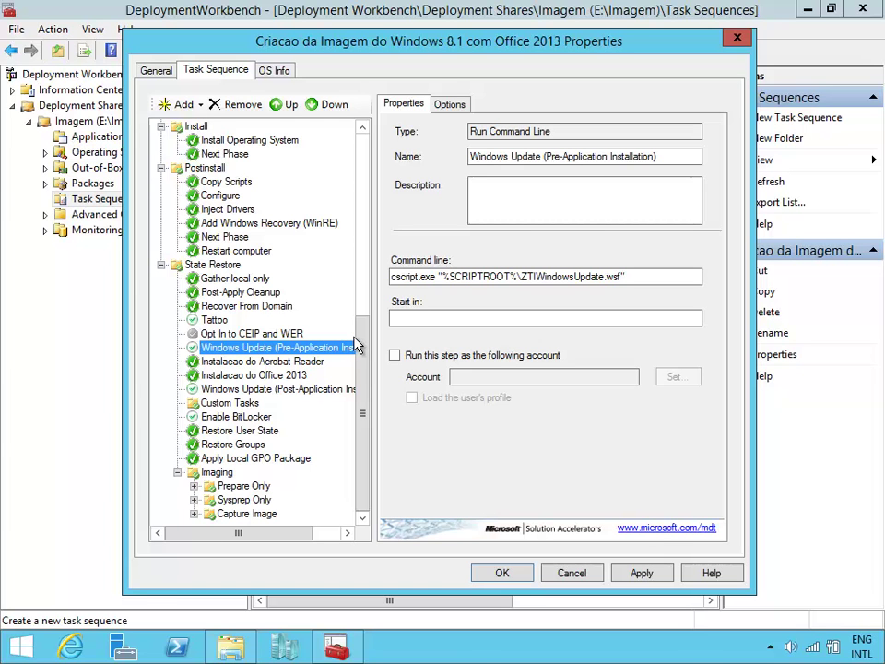
pyautogui.moveTo(313, 341); pyautogui.dragTo(367, 355)
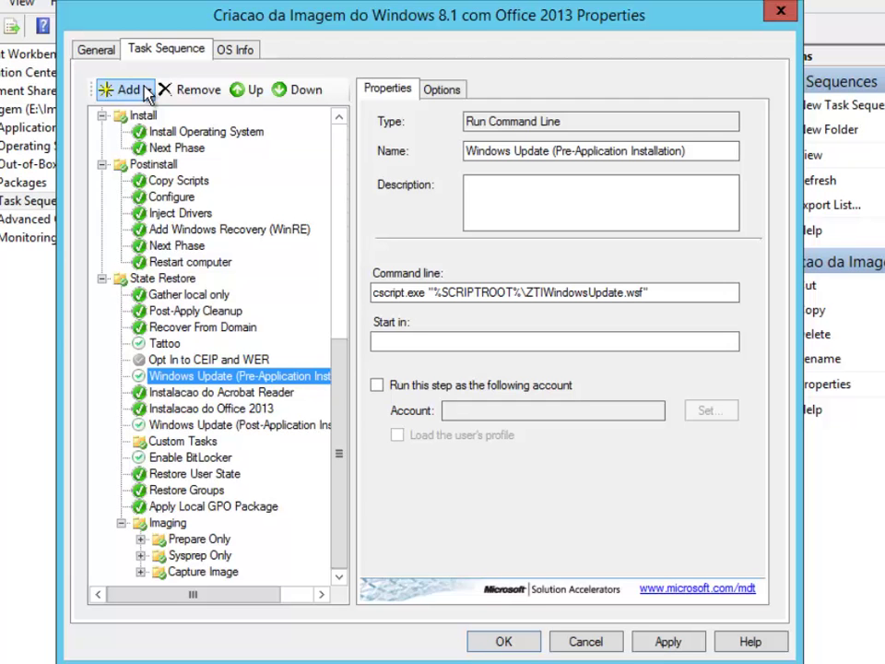
# Add an Install Roles and Features step to the State Restore phase.
pyautogui.click(145, 91)
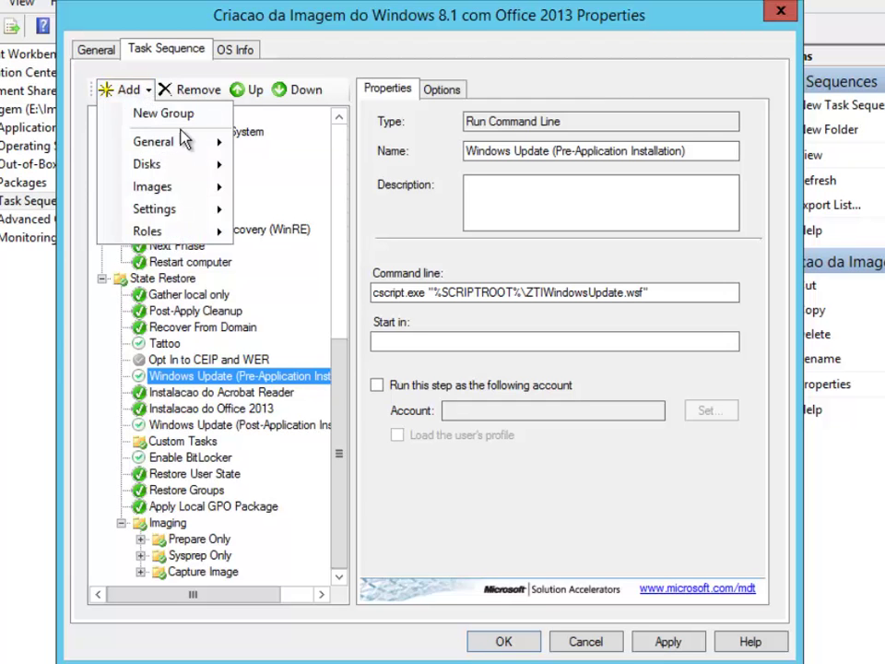
pyautogui.click(113, 91)
pyautogui.click(115, 92)
pyautogui.moveTo(180, 140)
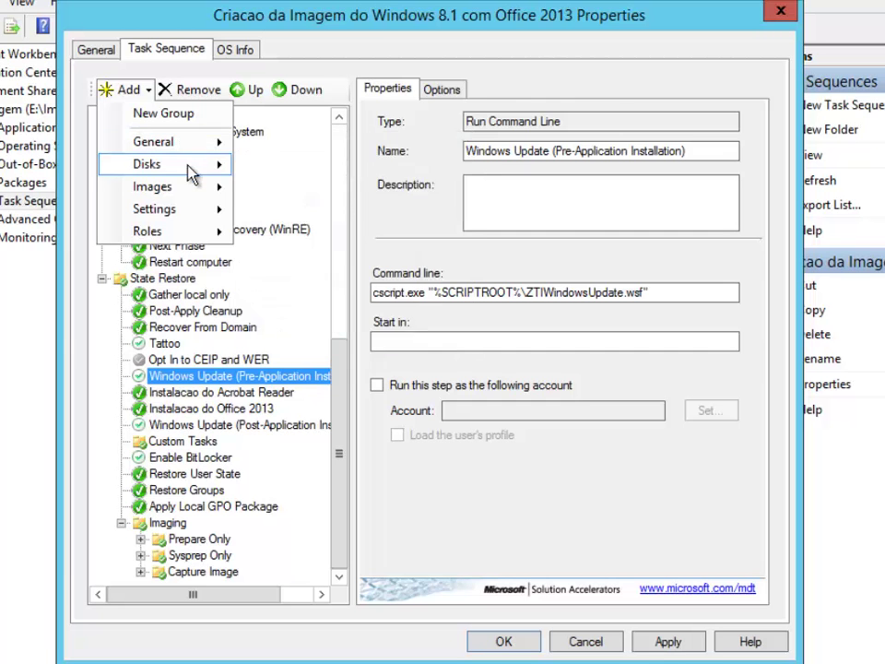
pyautogui.moveTo(208, 234)
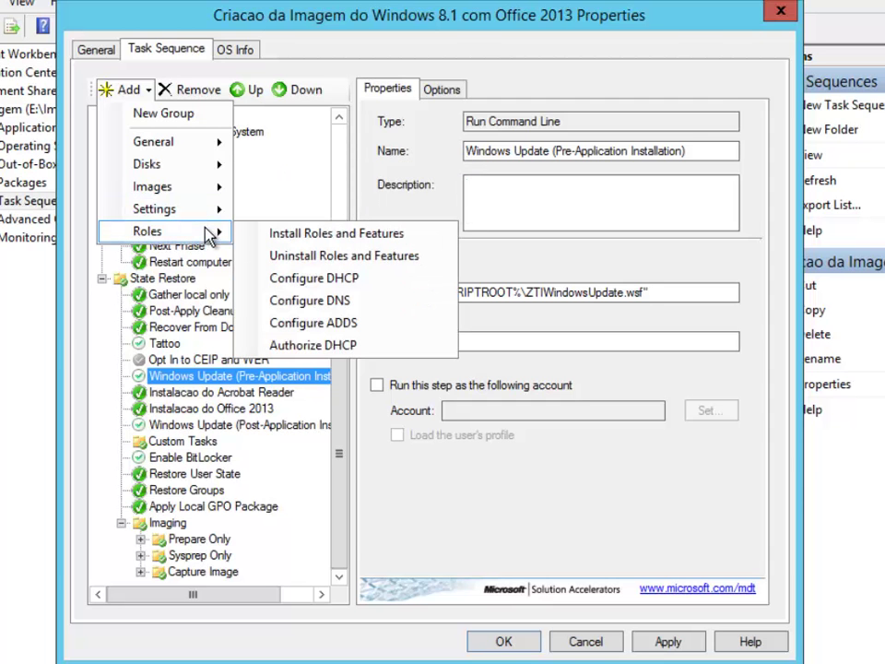
pyautogui.click(432, 236)
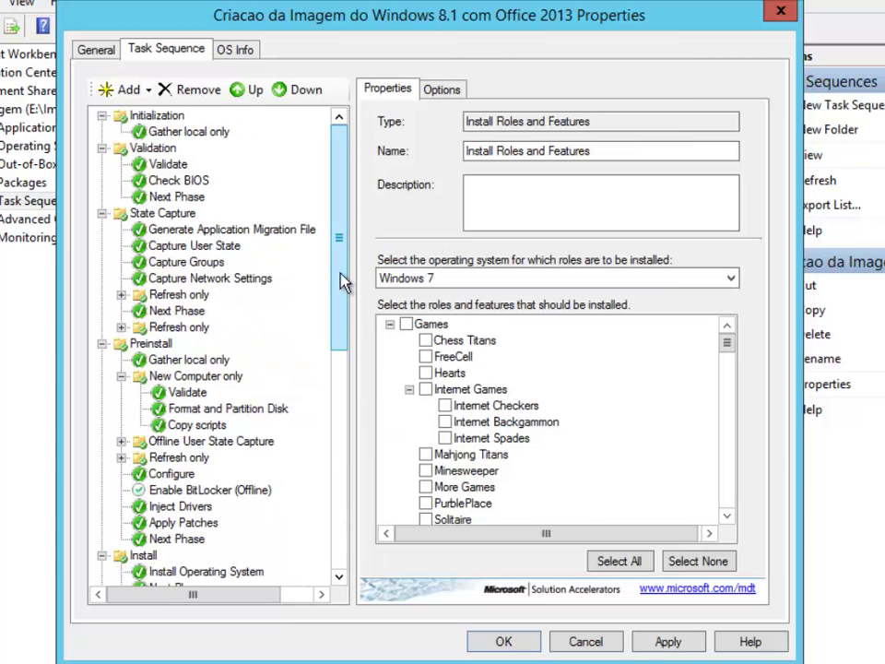
pyautogui.moveTo(341, 282); pyautogui.dragTo(337, 492)
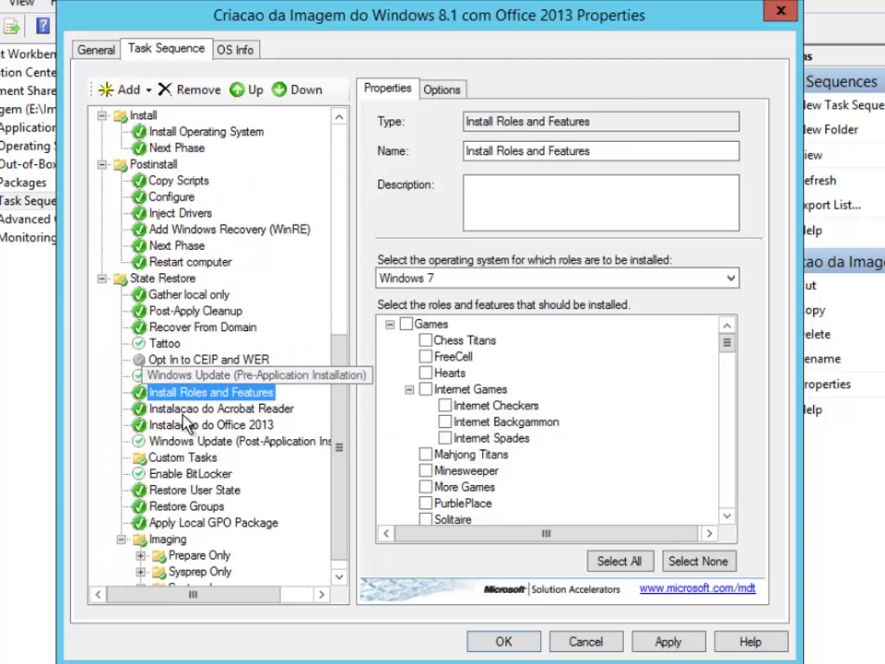
# Move the new roles step up above Windows Update (Pre-Application Installation).
pyautogui.click(251, 92)
pyautogui.moveTo(340, 313); pyautogui.dragTo(362, 505)
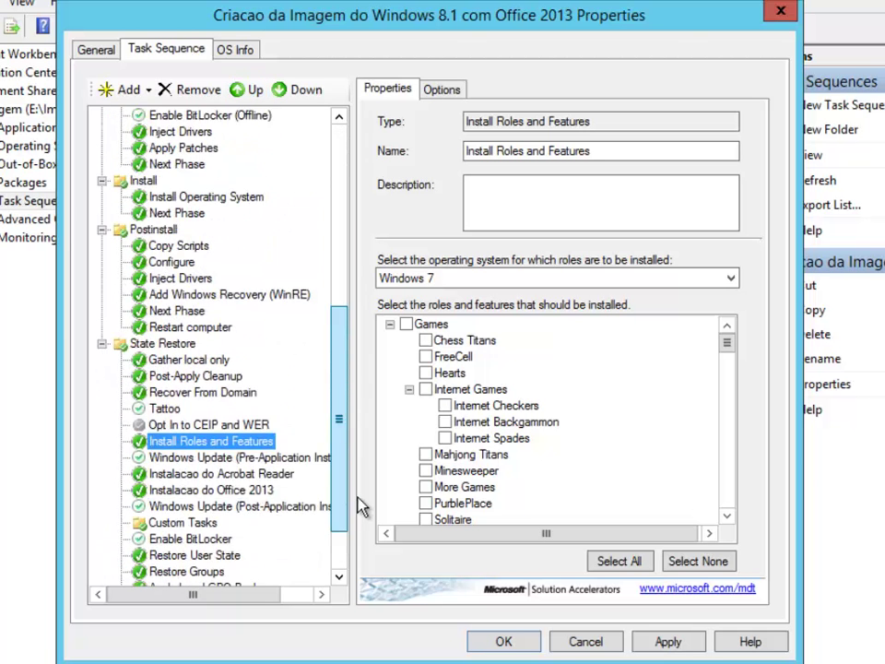
pyautogui.scroll(-2, 361, 506)
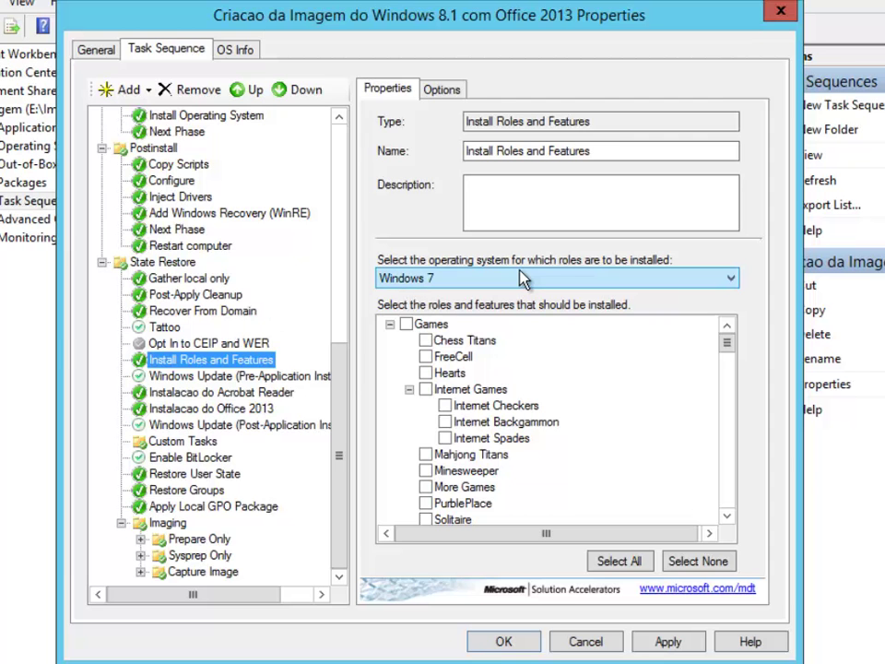
# Target the roles step at Windows 8.1, tick a feature, and review the Windows Update and Acrobat steps.
pyautogui.click(574, 276)
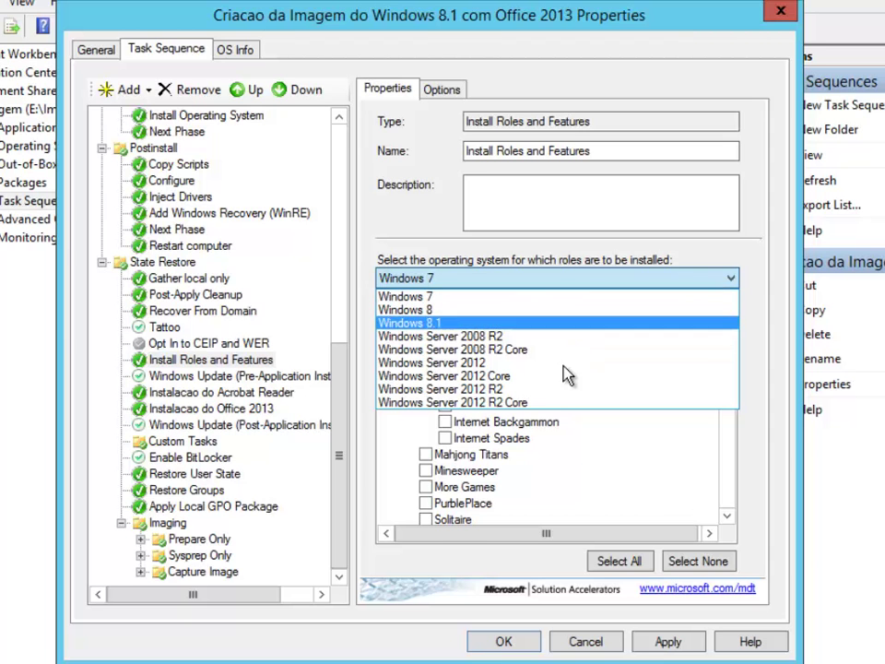
pyautogui.click(533, 323)
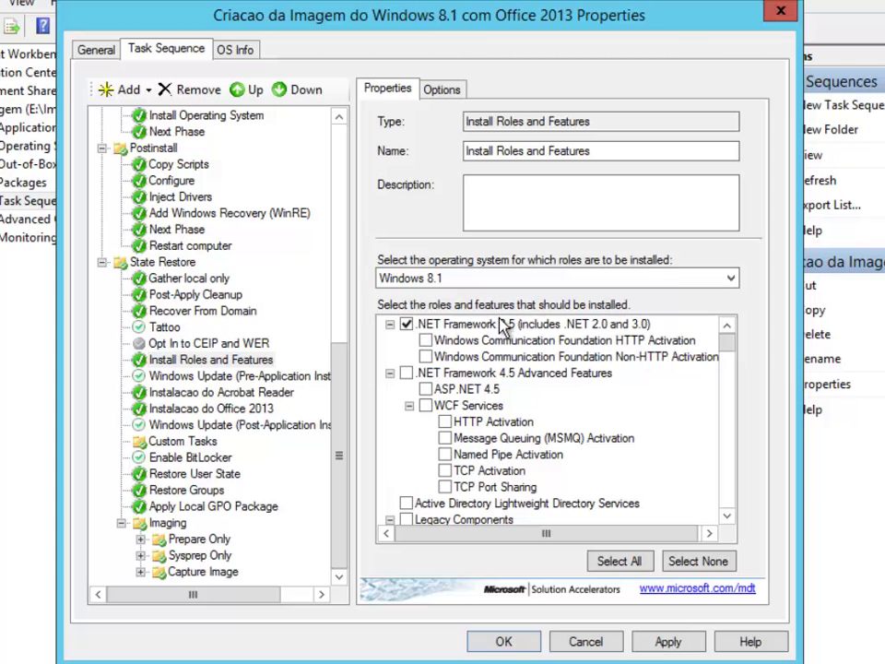
pyautogui.moveTo(733, 349); pyautogui.dragTo(735, 492)
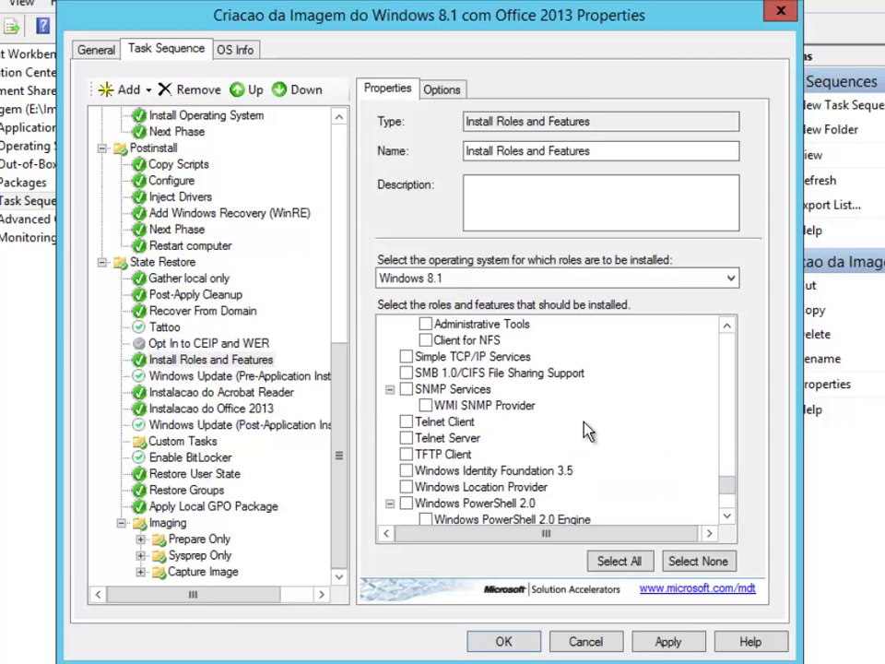
pyautogui.click(406, 422)
pyautogui.moveTo(735, 489); pyautogui.dragTo(726, 517)
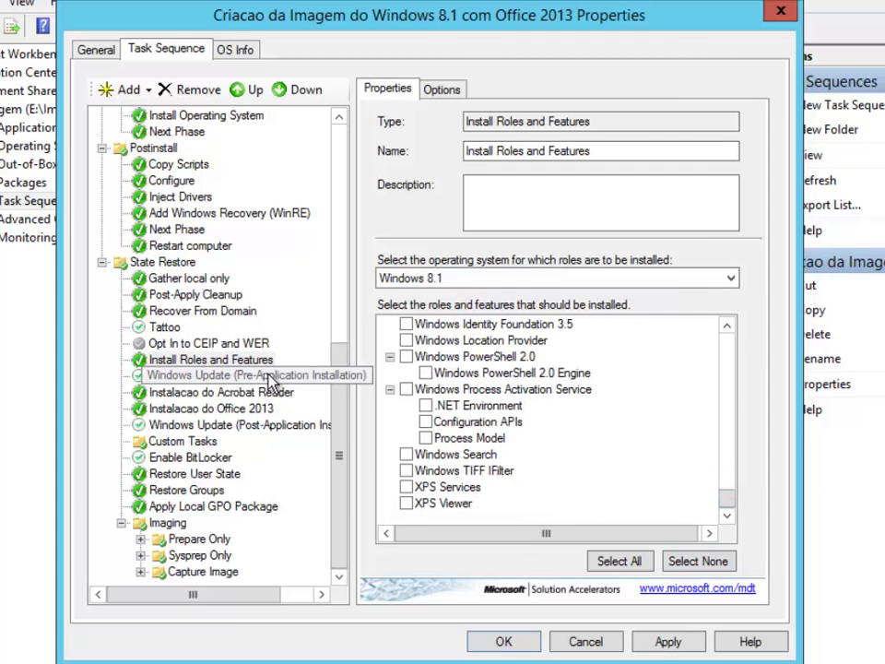
pyautogui.click(256, 376)
pyautogui.click(258, 392)
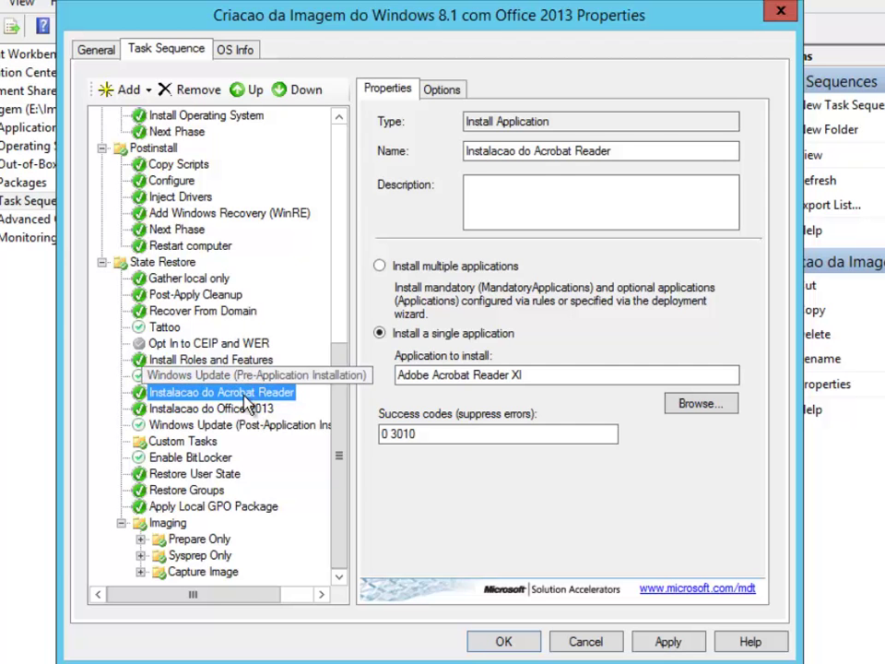
pyautogui.click(245, 409)
pyautogui.click(251, 425)
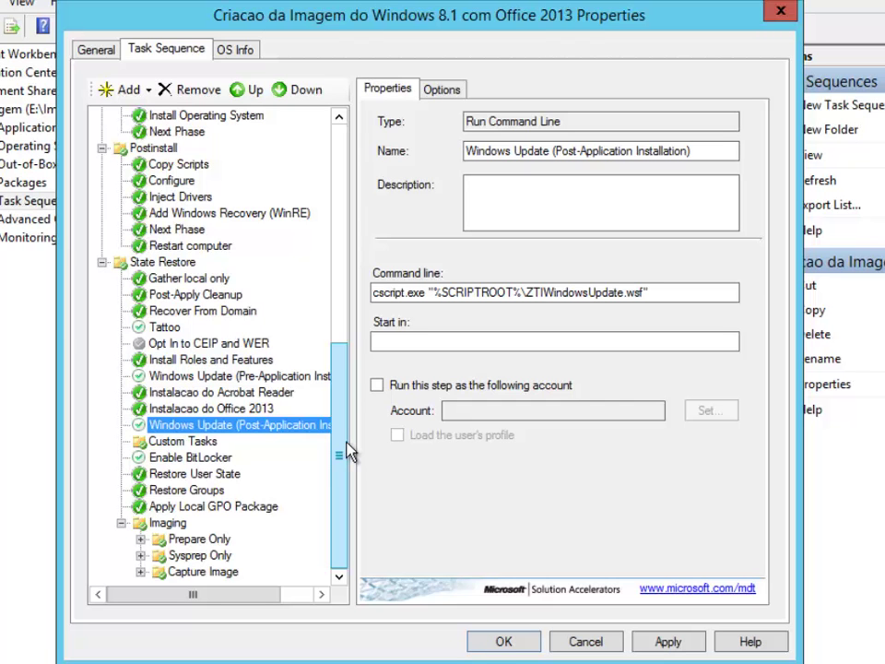
pyautogui.click(201, 448)
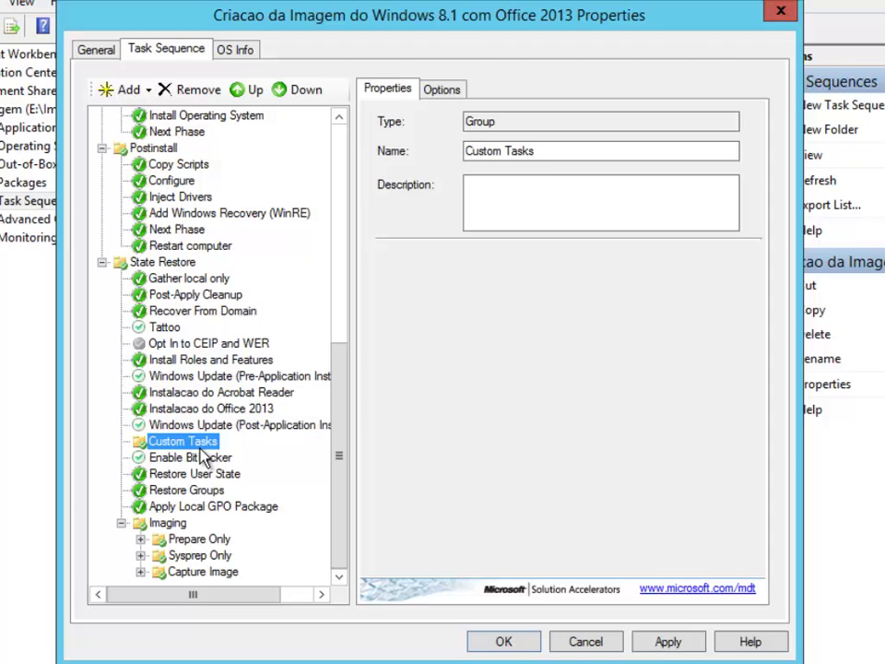
# Copy the Next Phase step's cscript command line, then select the Custom Tasks group.
pyautogui.click(208, 312)
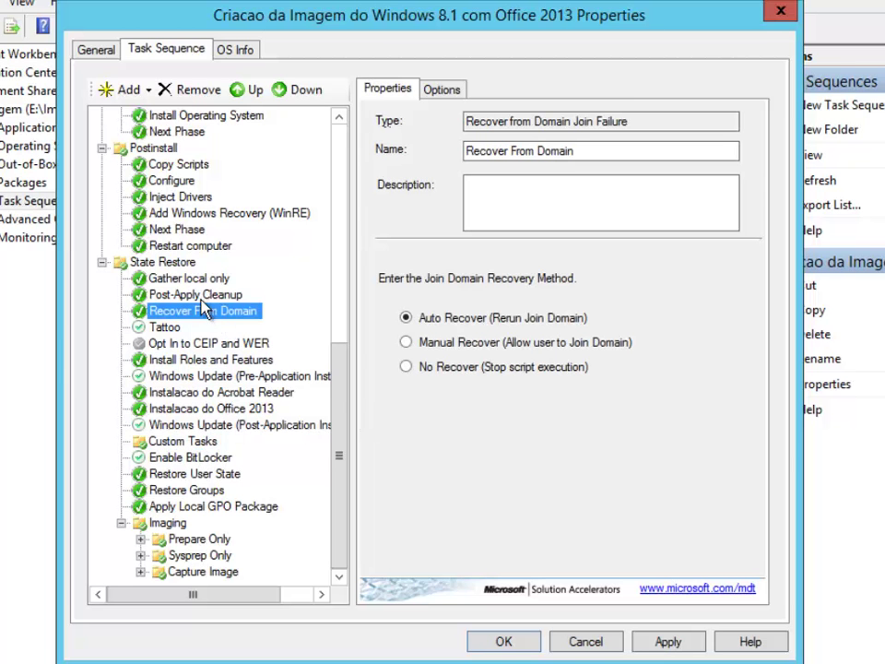
pyautogui.click(194, 214)
pyautogui.click(180, 230)
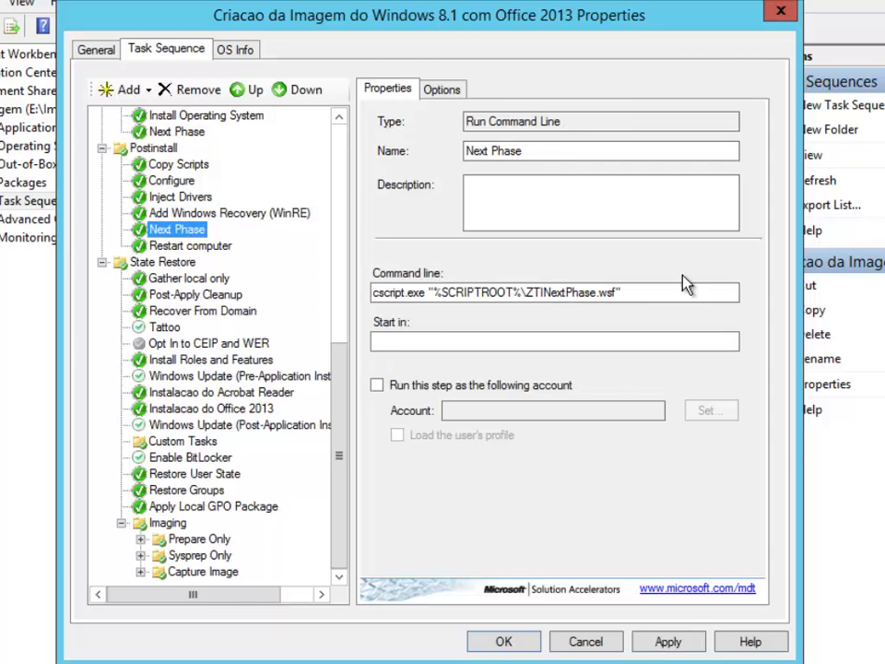
pyautogui.moveTo(624, 293); pyautogui.dragTo(373, 293)
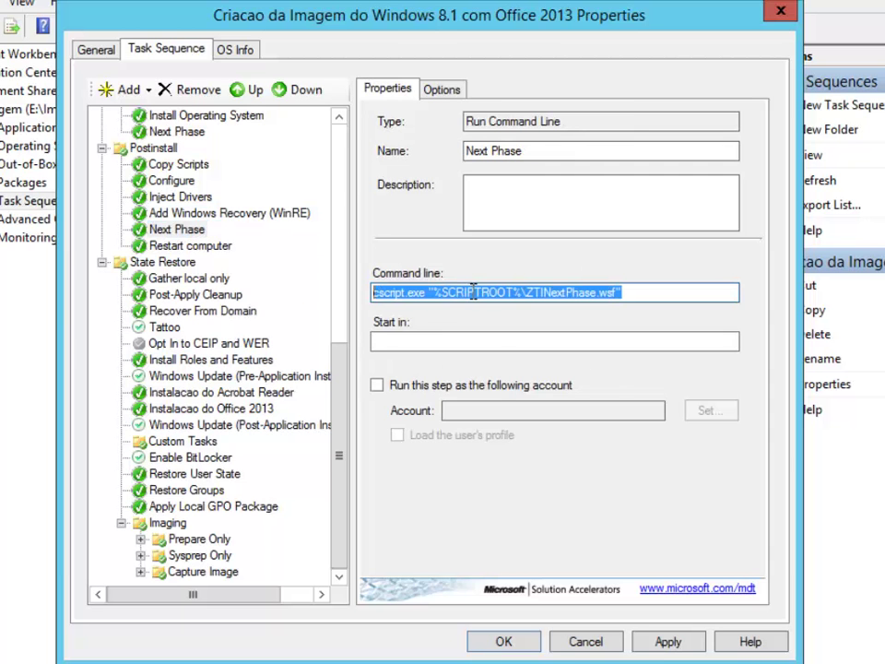
pyautogui.rightClick(473, 292)
pyautogui.click(553, 352)
pyautogui.click(633, 292)
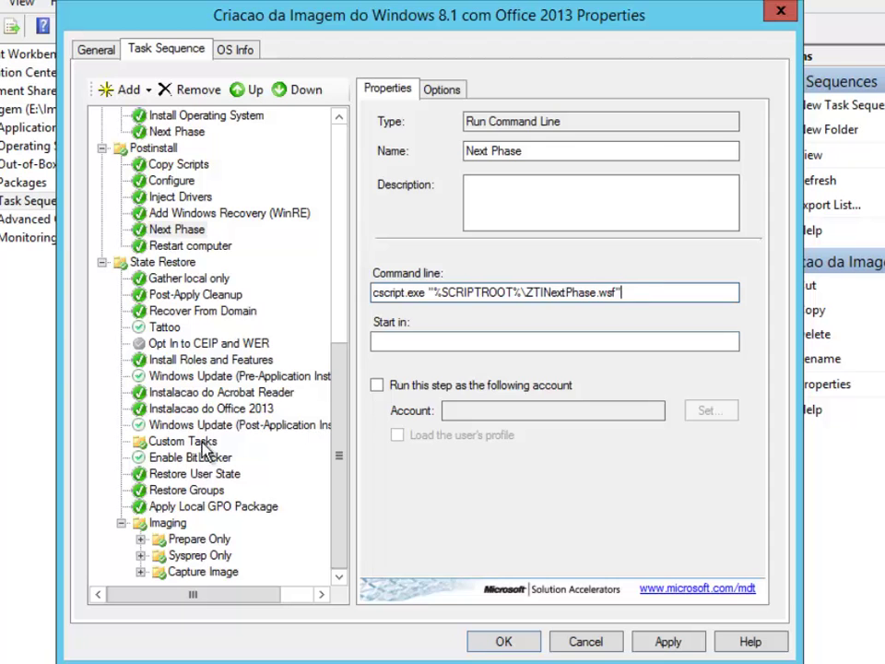
pyautogui.click(189, 442)
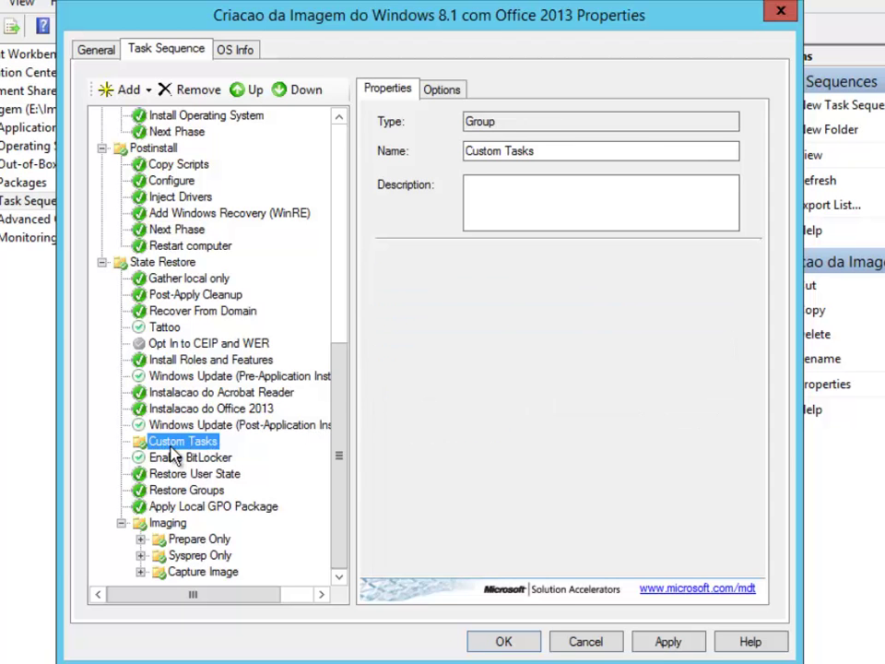
# Add a Run Command Line step to Custom Tasks and paste the copied cscript command.
pyautogui.click(130, 92)
pyautogui.moveTo(159, 149)
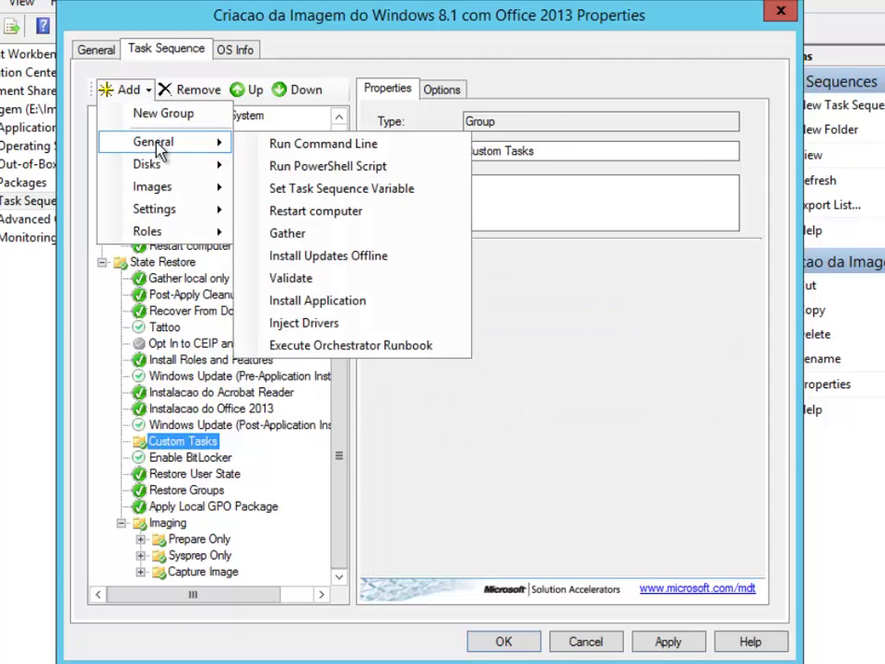
pyautogui.click(369, 144)
pyautogui.click(486, 293)
pyautogui.rightClick(480, 299)
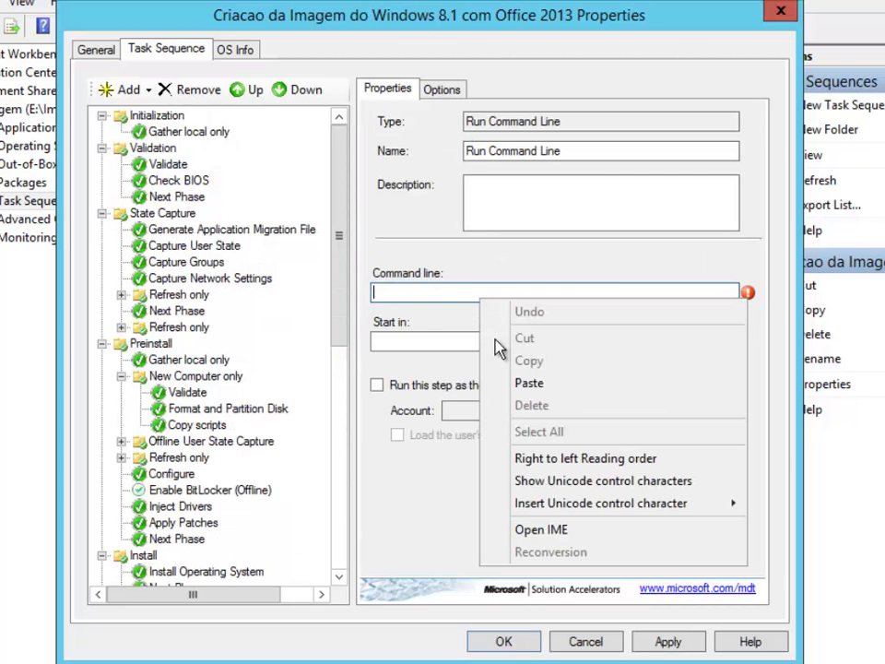
pyautogui.click(529, 382)
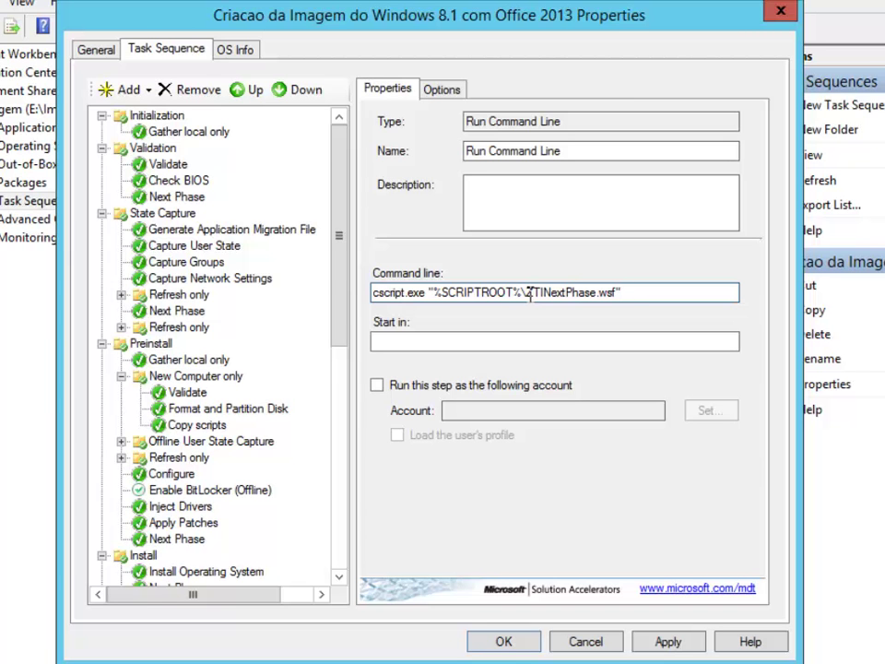
# Delete 'ZTINextPhase' so the command reads cscript.exe "%SCRIPTROOT%\.wsf", then show STORAGE (E:) in File Explorer.
pyautogui.click(595, 294)
pyautogui.press('BackSpace')
pyautogui.press('BackSpace')
pyautogui.press('BackSpace')
pyautogui.press('BackSpace')
pyautogui.press('BackSpace')
pyautogui.press('BackSpace')
pyautogui.press('BackSpace')
pyautogui.press('BackSpace')
pyautogui.press('BackSpace')
pyautogui.press('BackSpace')
pyautogui.press('BackSpace')
pyautogui.press('BackSpace')
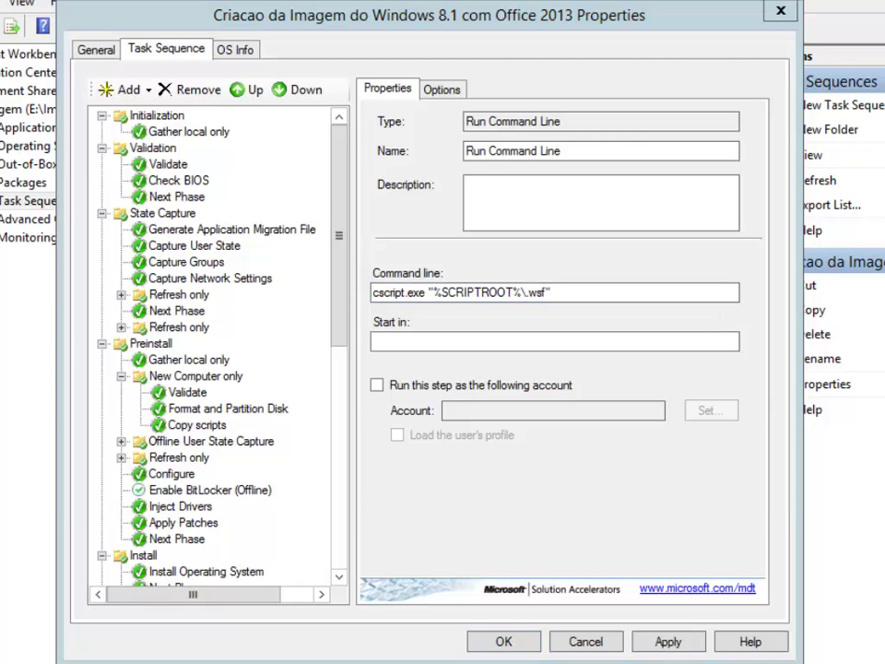
pyautogui.hotkey('alt', 'Tab')
pyautogui.click(246, 146)
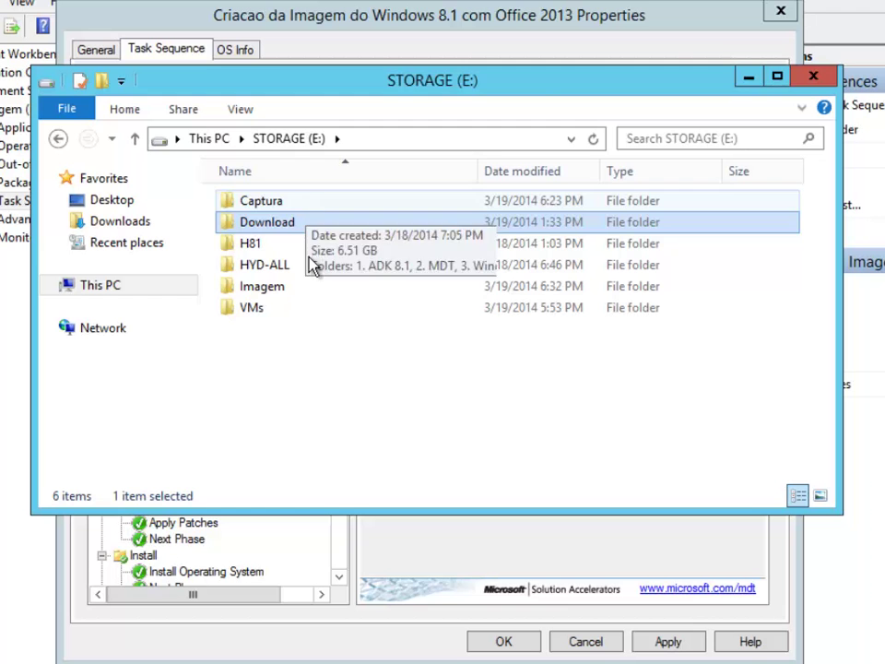
# Copy the LTISuspend script name from E:\Imagem\Scripts, then close File Explorer.
pyautogui.doubleClick(313, 287)
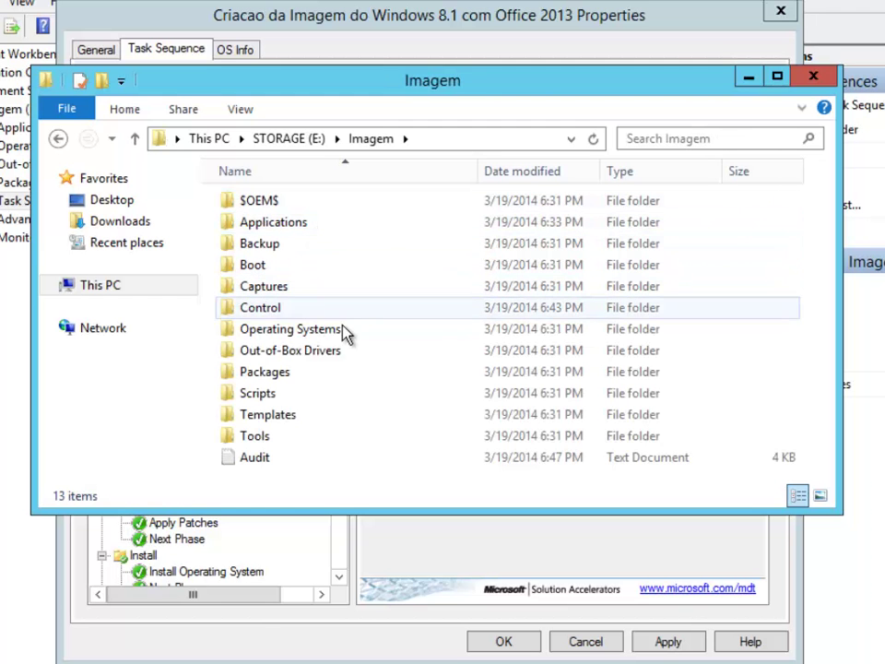
pyautogui.doubleClick(346, 394)
pyautogui.click(447, 332)
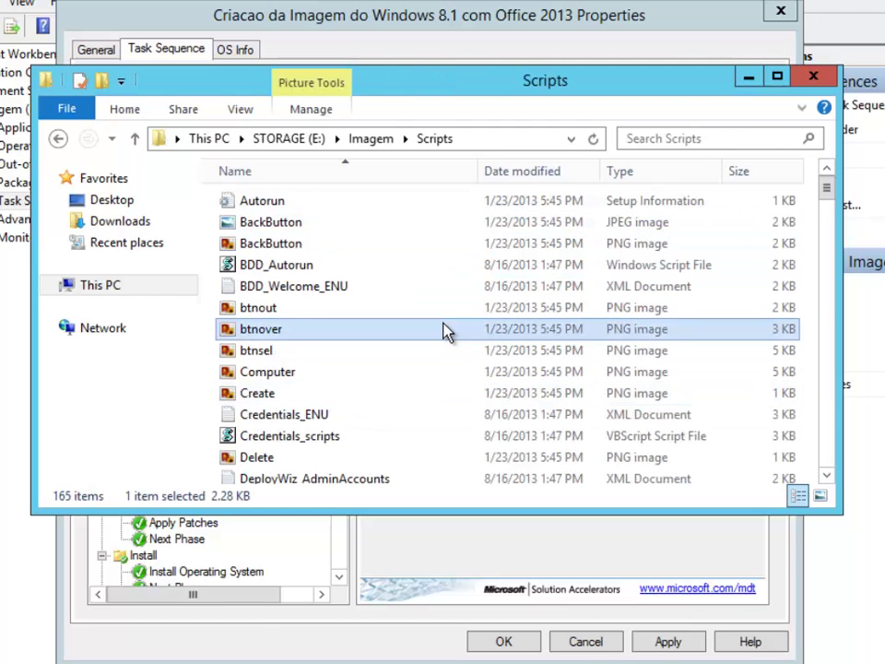
pyautogui.write('lt')
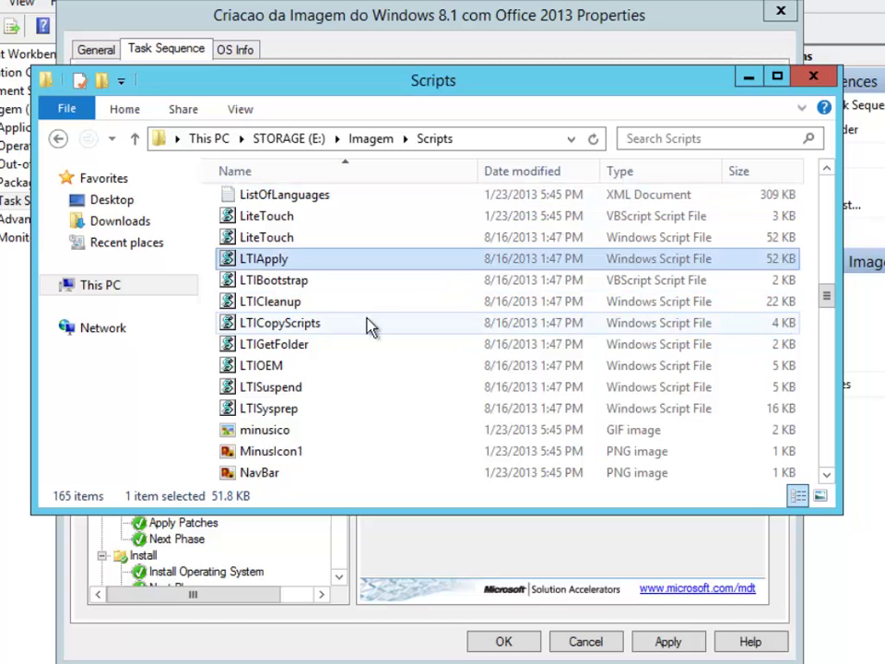
pyautogui.click(305, 391)
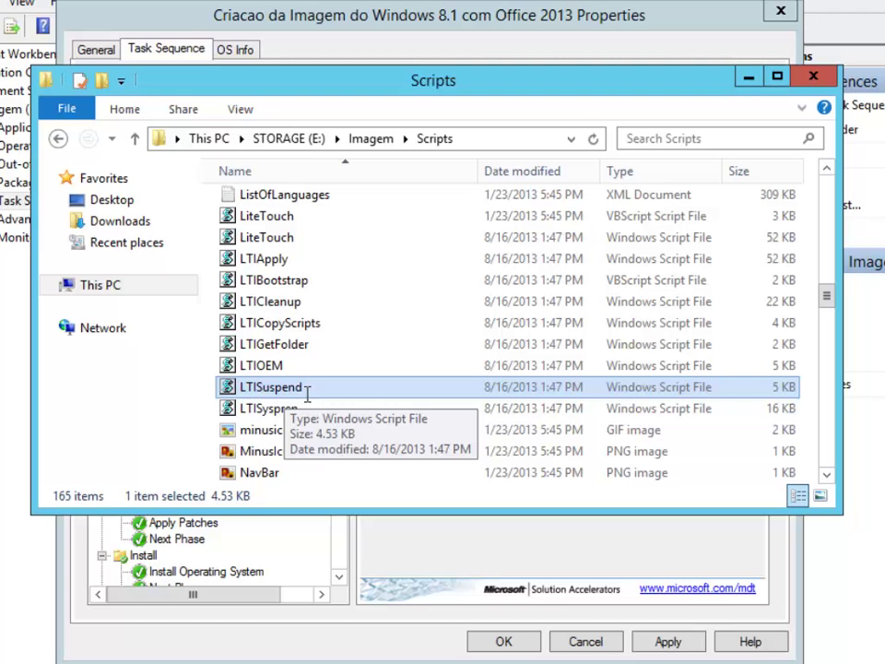
pyautogui.click(305, 391)
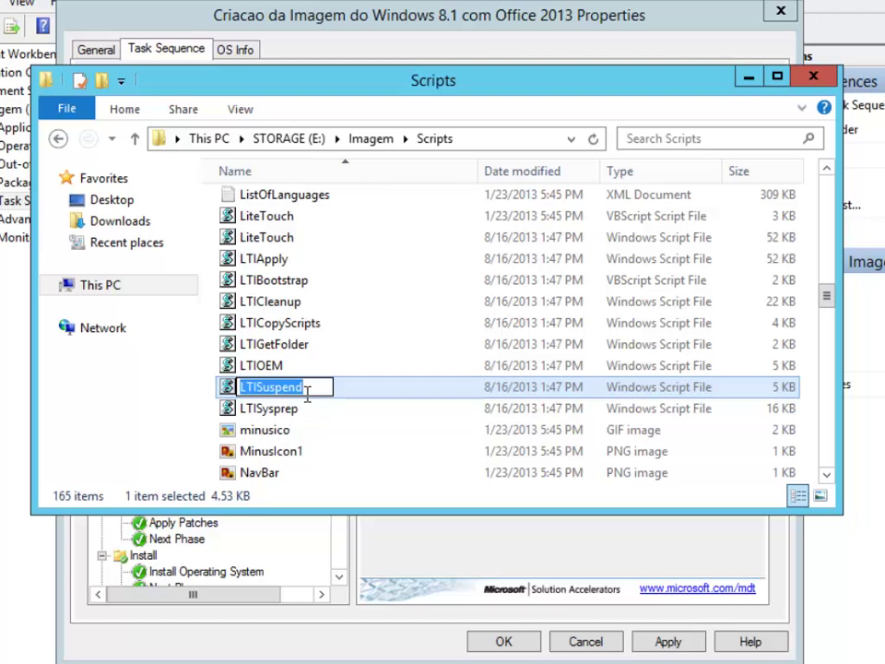
pyautogui.click(813, 79)
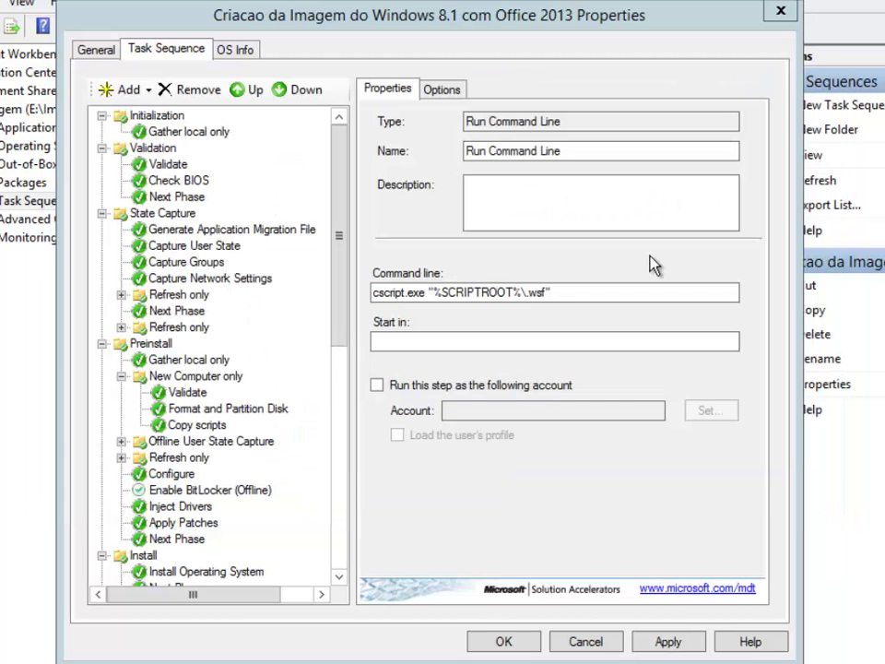
# Insert LTISuspend before .wsf so the command runs LTISuspend.wsf, and apply it.
pyautogui.click(523, 293)
pyautogui.hotkey('ctrl', 'v')
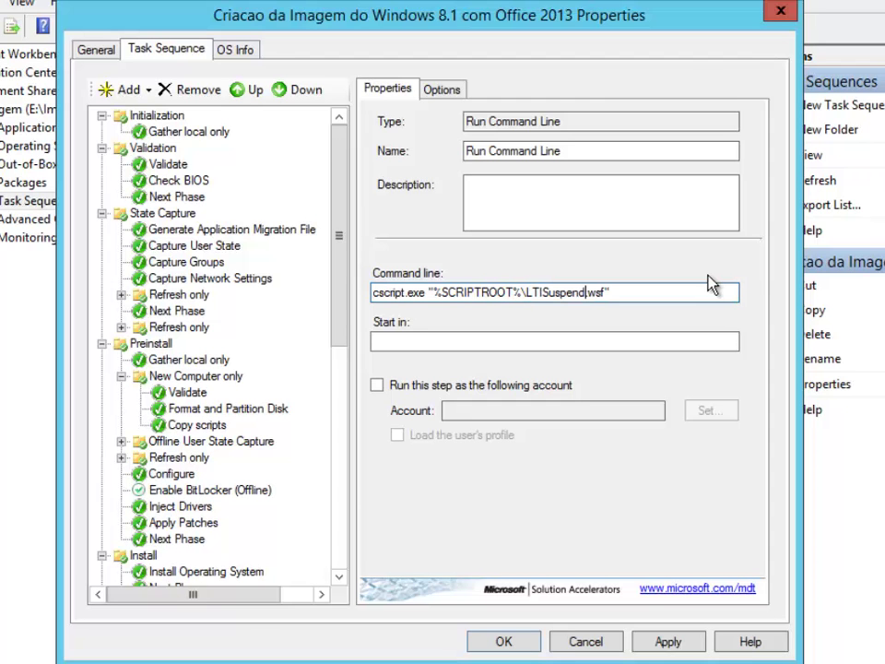
pyautogui.click(673, 638)
# Rename the custom step to 'Pausa no Processo' and apply the change.
pyautogui.scroll(-9, 336, 385)
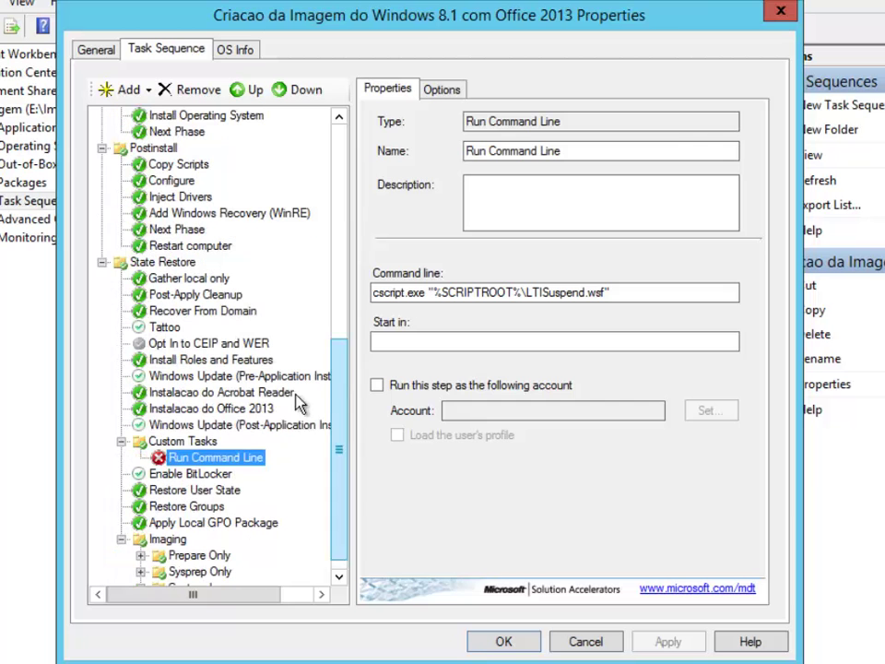
pyautogui.click(203, 443)
pyautogui.click(166, 457)
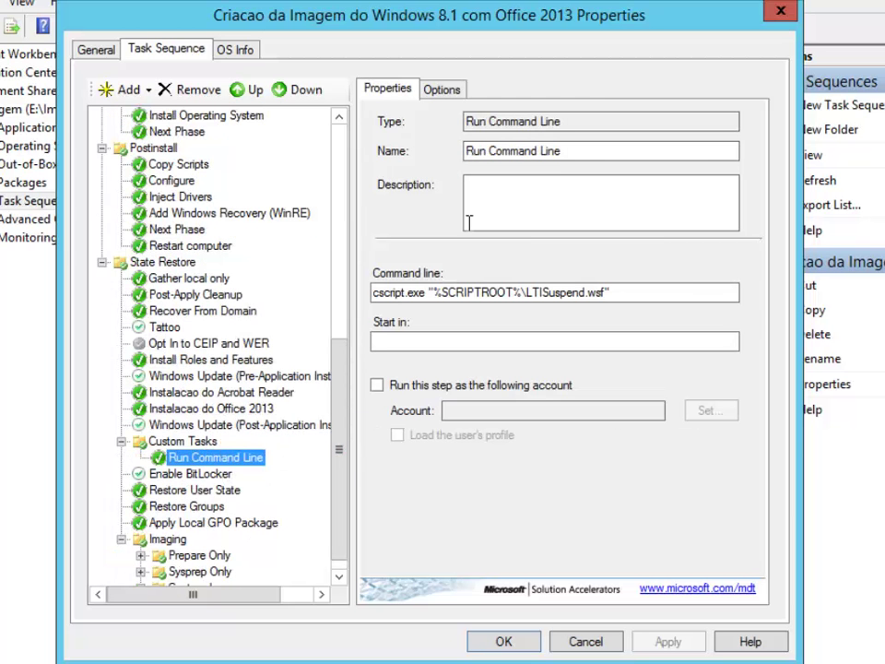
pyautogui.moveTo(586, 155); pyautogui.dragTo(369, 175)
pyautogui.write('Suspender o')
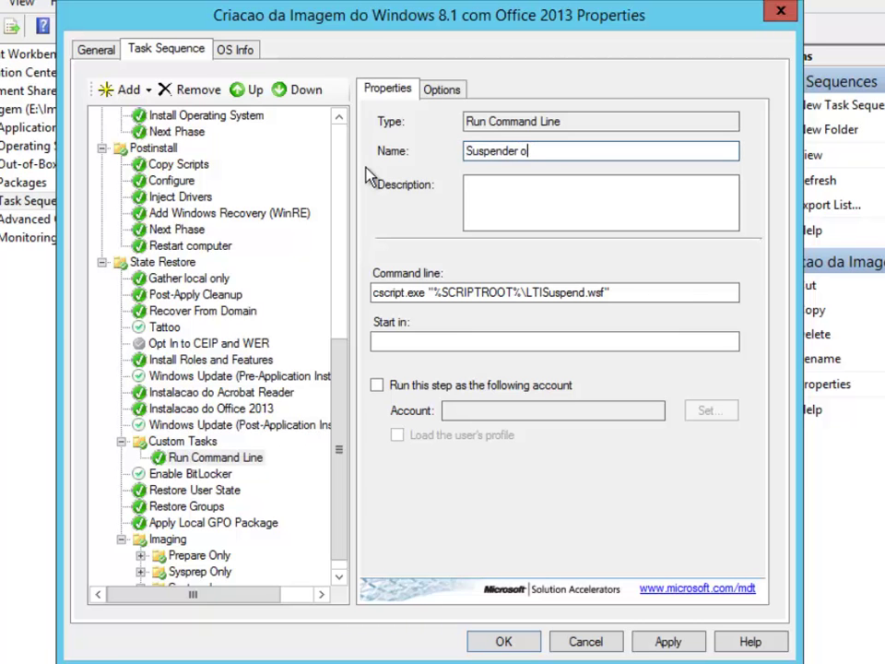
pyautogui.write(' o')
pyautogui.press('BackSpace')
pyautogui.press('BackSpace')
pyautogui.press('BackSpace')
pyautogui.press('BackSpace')
pyautogui.press('BackSpace')
pyautogui.press('BackSpace')
pyautogui.press('BackSpace')
pyautogui.press('BackSpace')
pyautogui.press('BackSpace')
pyautogui.press('BackSpace')
pyautogui.press('BackSpace')
pyautogui.write('Pausa no Processo')
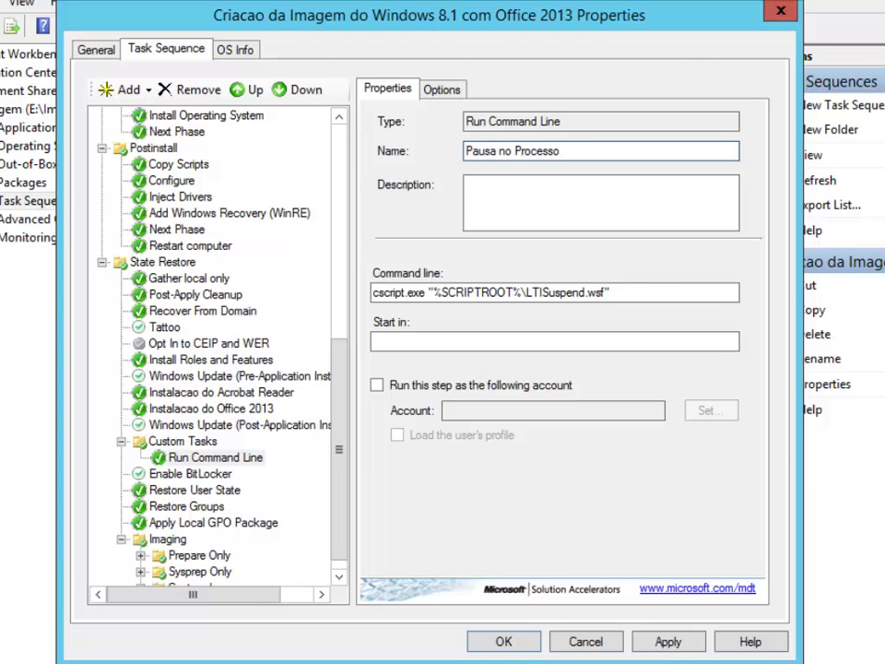
pyautogui.click(669, 644)
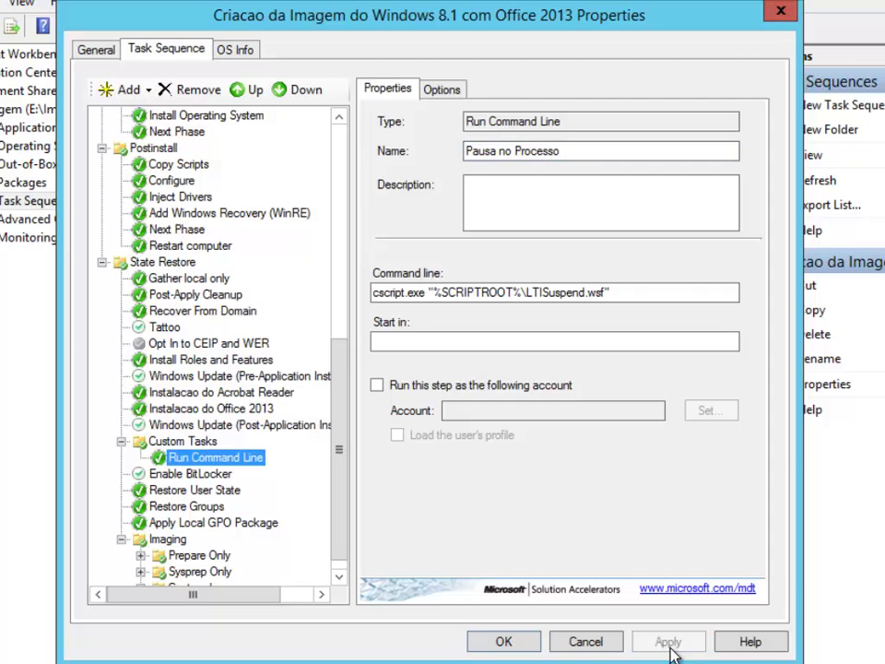
pyautogui.click(198, 439)
pyautogui.click(220, 458)
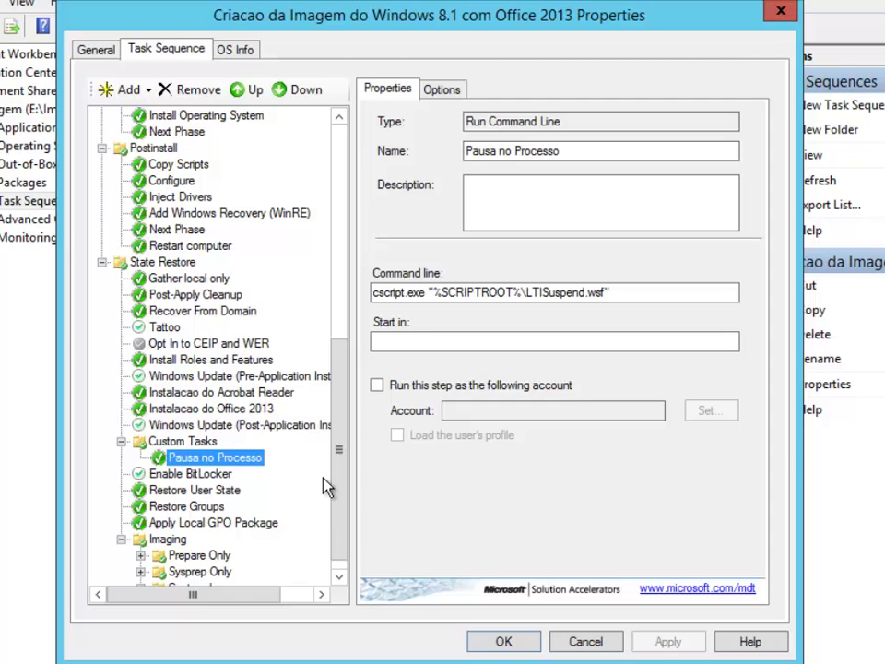
pyautogui.scroll(-1, 349, 515)
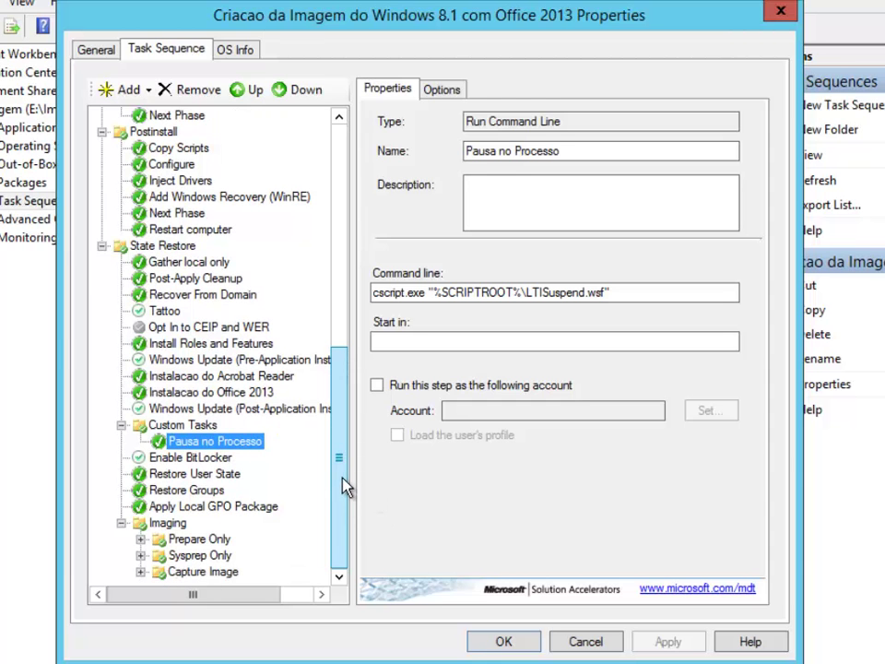
pyautogui.moveTo(344, 474); pyautogui.dragTo(316, 215)
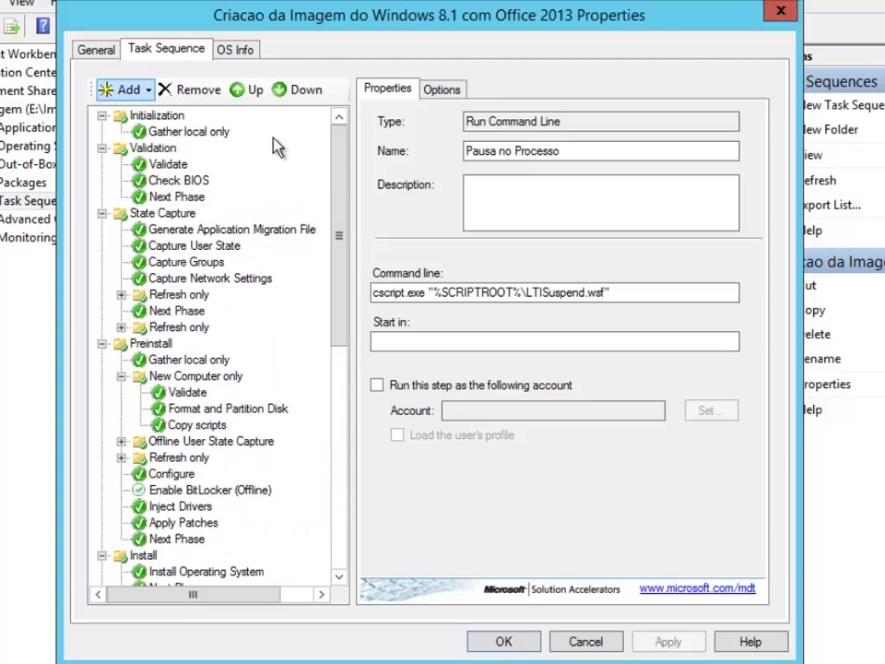
pyautogui.moveTo(346, 219); pyautogui.dragTo(351, 502)
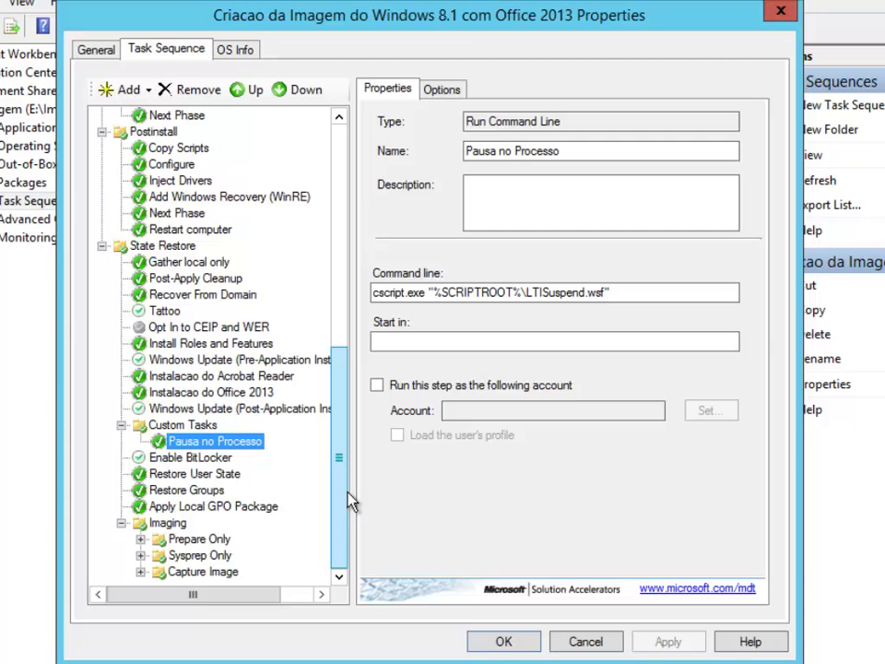
# Save the task sequence properties and open the Imagem deployment share's Rules.
pyautogui.click(503, 641)
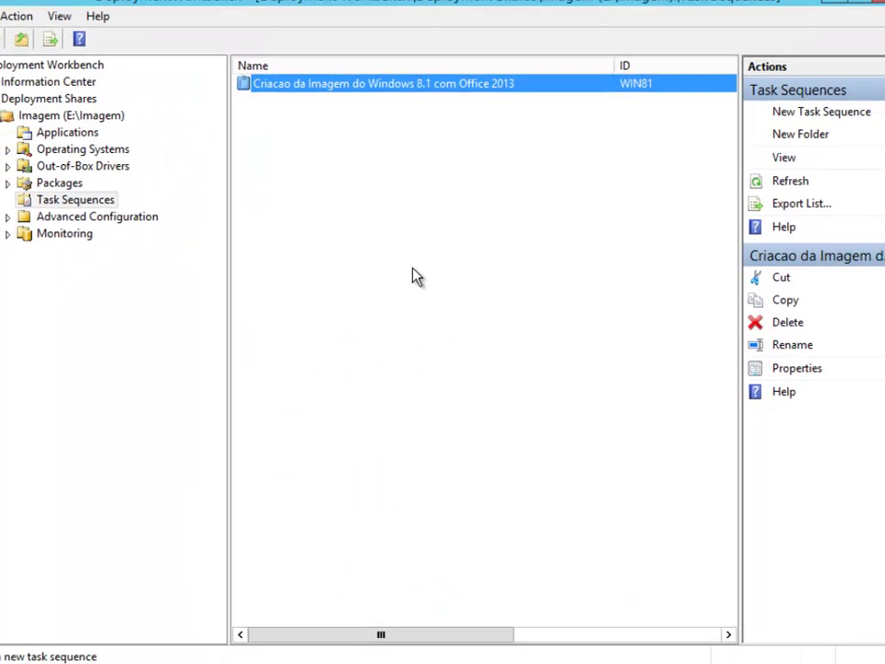
pyautogui.click(404, 274)
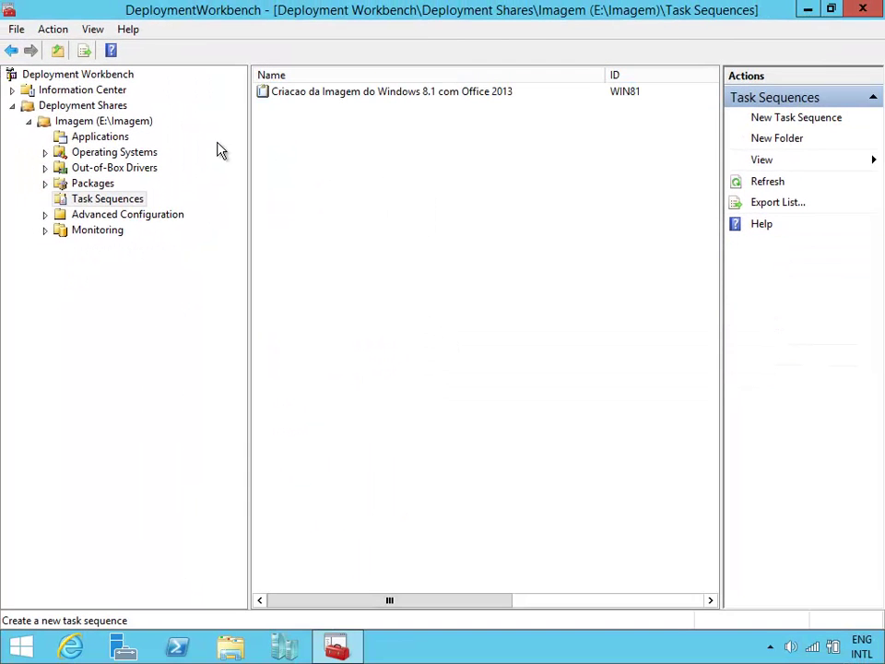
pyautogui.click(139, 121)
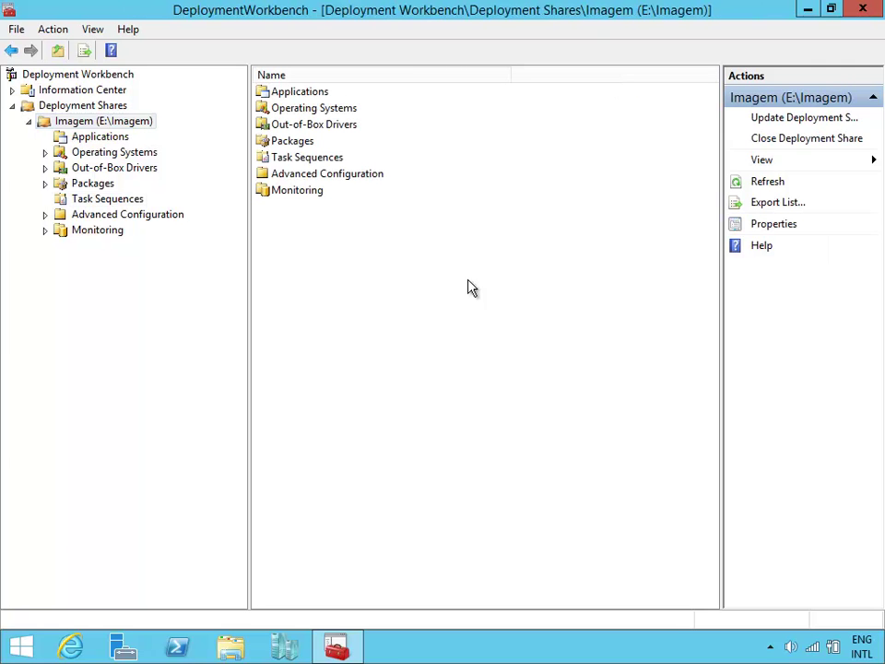
pyautogui.click(108, 123)
pyautogui.rightClick(108, 123)
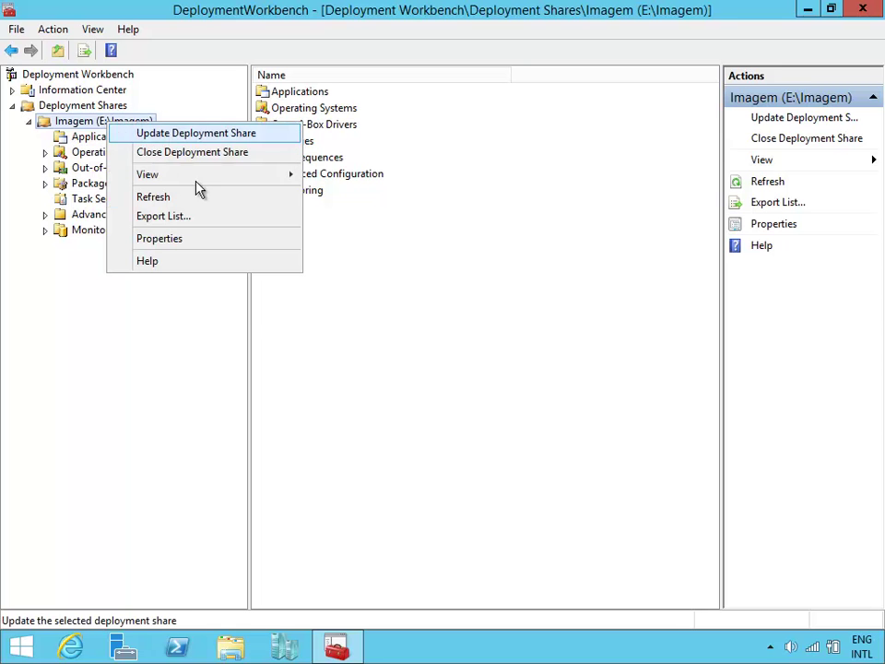
pyautogui.click(231, 294)
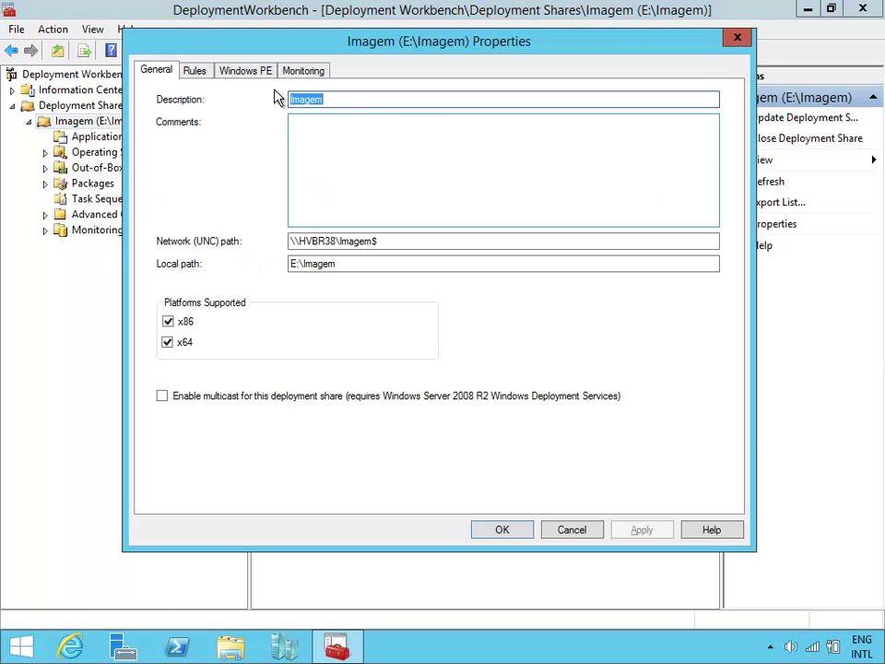
pyautogui.click(203, 74)
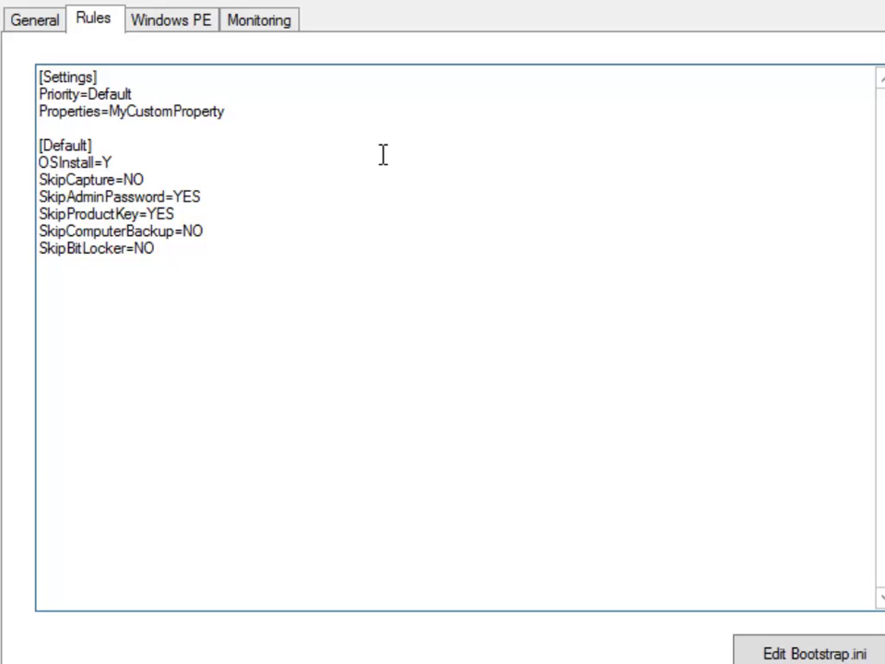
# Place the cursor at the end of SkipBitLocker=NO in the Rules text.
pyautogui.click(164, 196)
pyautogui.click(67, 198)
pyautogui.click(201, 197)
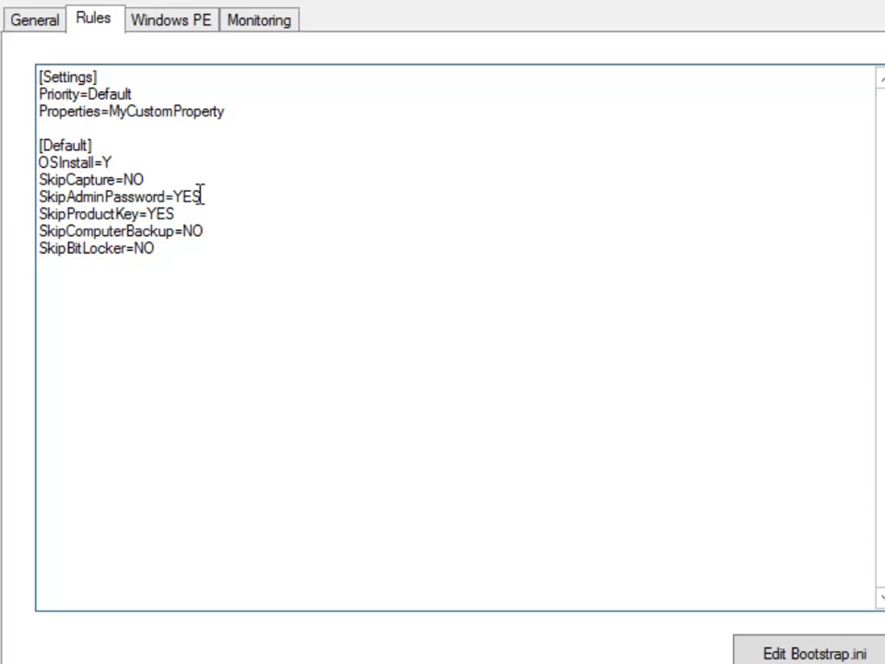
pyautogui.click(195, 247)
# Open the sample CustomSettings file from E:\Download\7. EXTRAS in Notepad.
pyautogui.press('super+e')
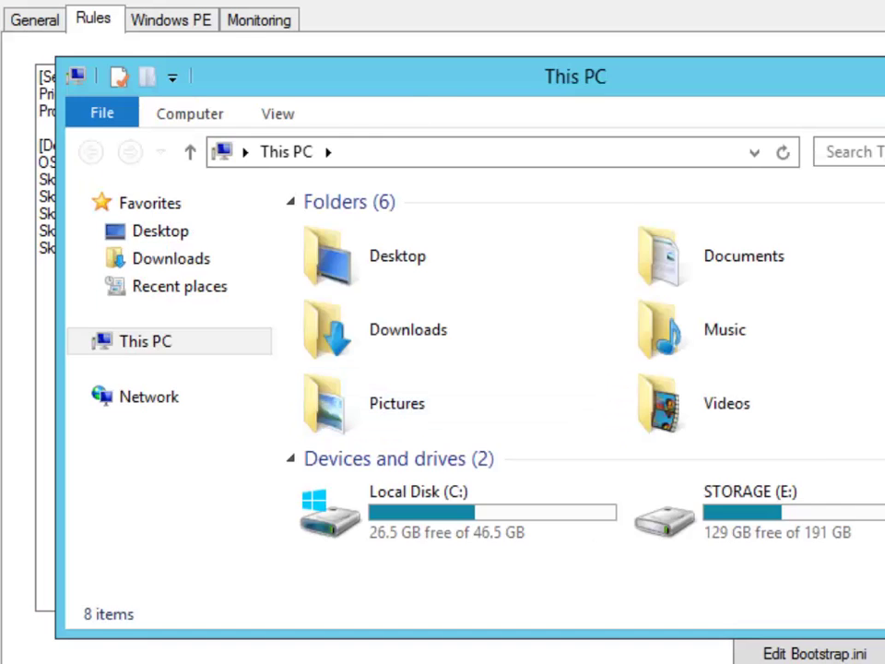
pyautogui.doubleClick(854, 512)
pyautogui.moveTo(573, 99); pyautogui.dragTo(655, 161)
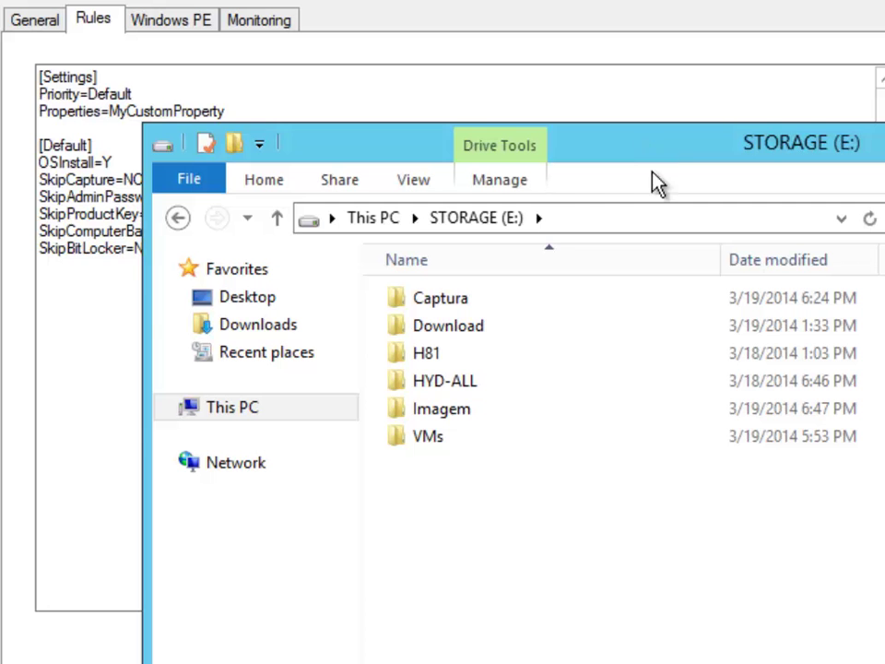
pyautogui.doubleClick(464, 335)
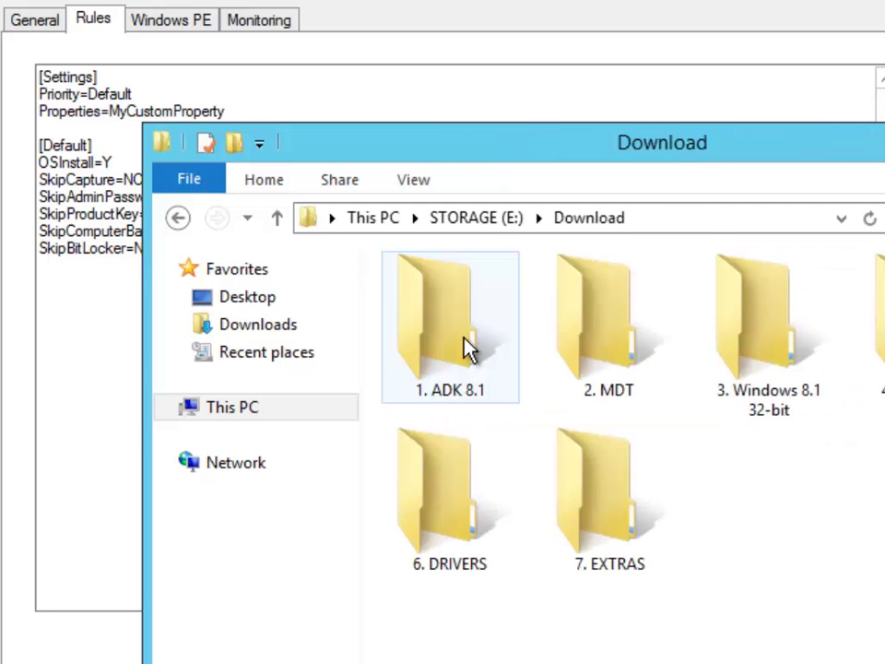
pyautogui.doubleClick(603, 524)
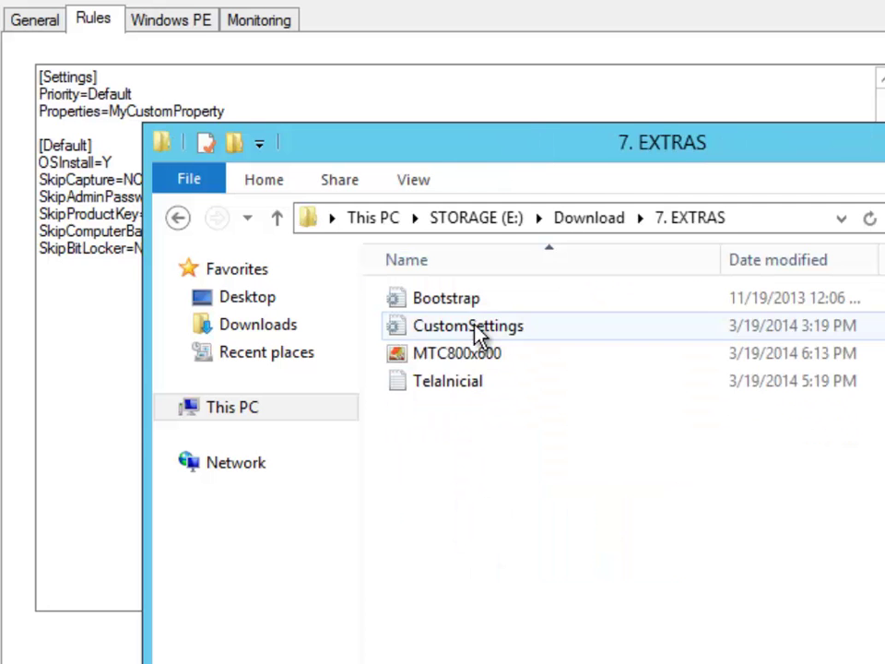
pyautogui.doubleClick(478, 334)
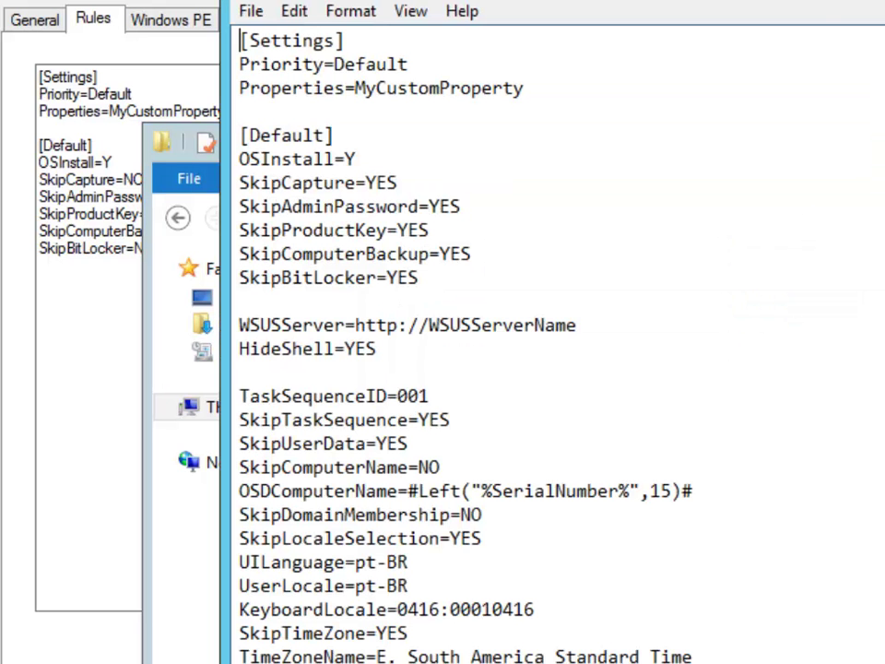
# Move the CustomSettings window aside and copy its HideShell=YES line.
pyautogui.click(883, 131)
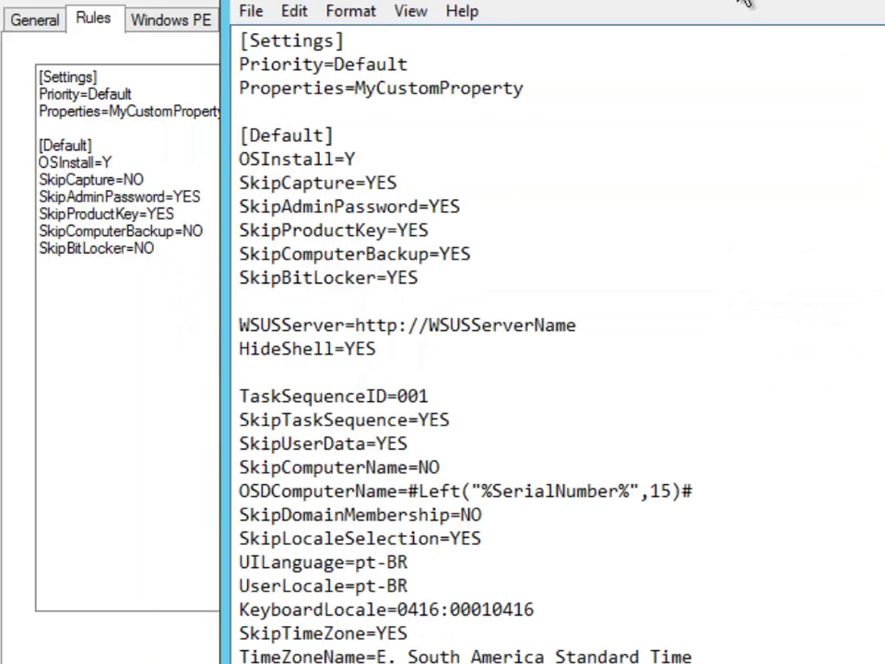
pyautogui.moveTo(737, 0); pyautogui.dragTo(882, 0)
pyautogui.moveTo(629, 0); pyautogui.dragTo(674, 0)
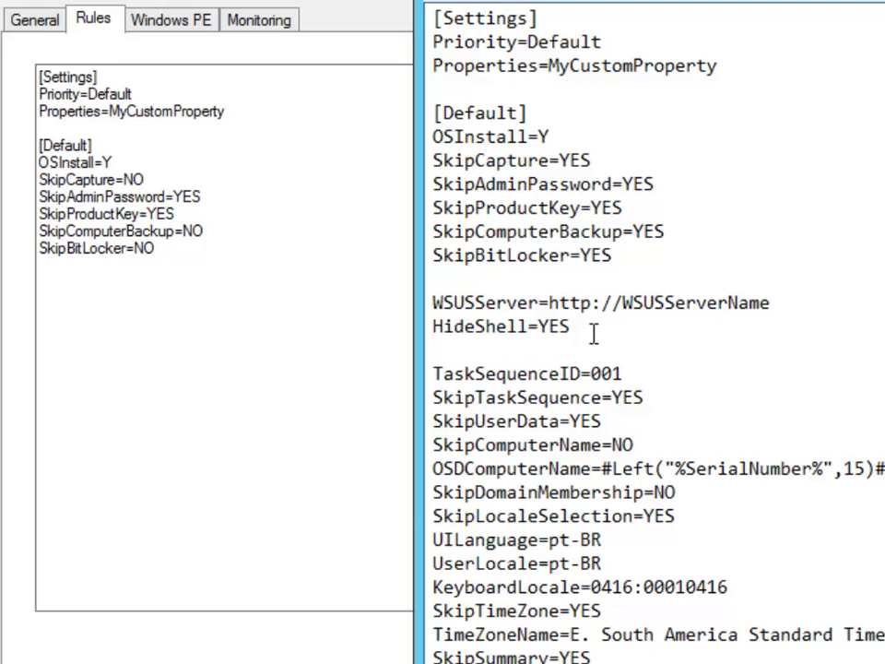
pyautogui.moveTo(579, 328); pyautogui.dragTo(431, 326)
pyautogui.hotkey('ctrl', 'c')
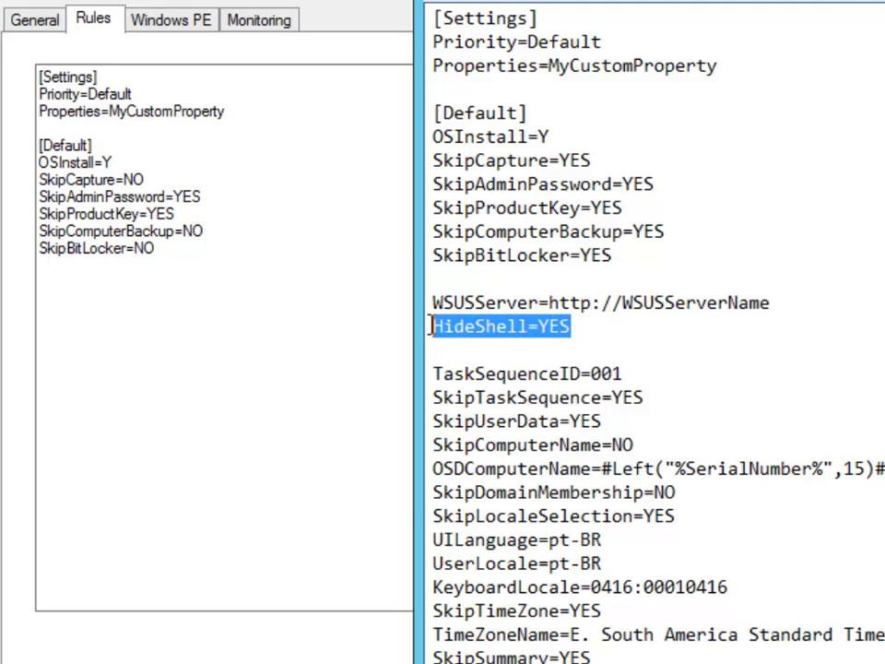
# Paste HideShell=YES into the share's Rules, then inspect the WSUSServer line in CustomSettings.
pyautogui.click(191, 294)
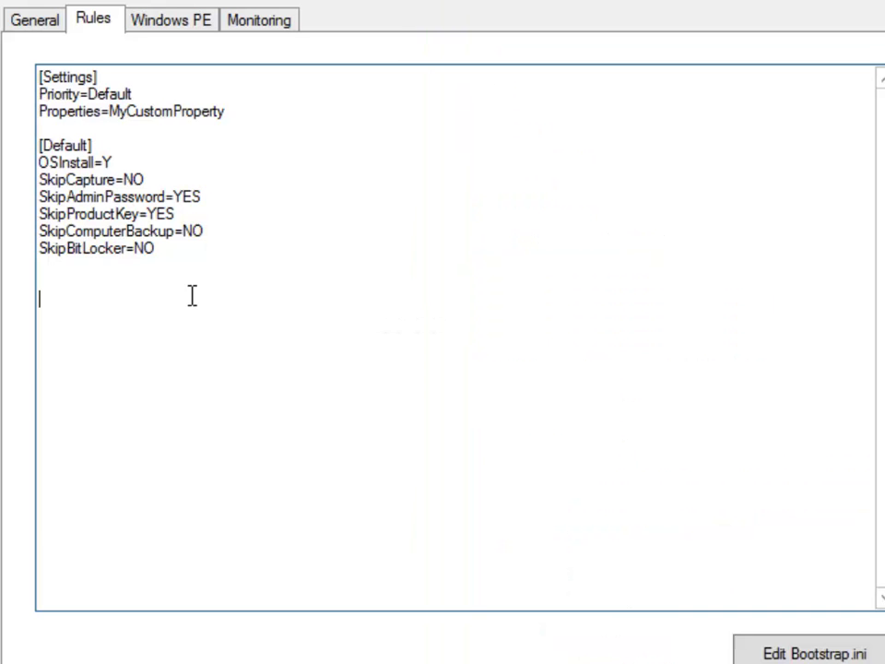
pyautogui.hotkey('ctrl', 'v')
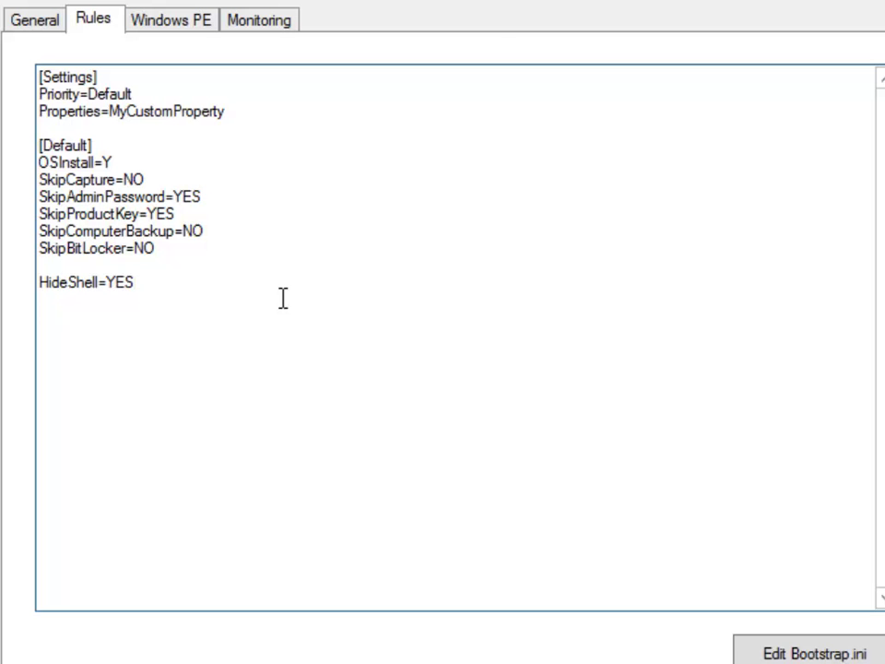
pyautogui.hotkey('alt', 'Tab')
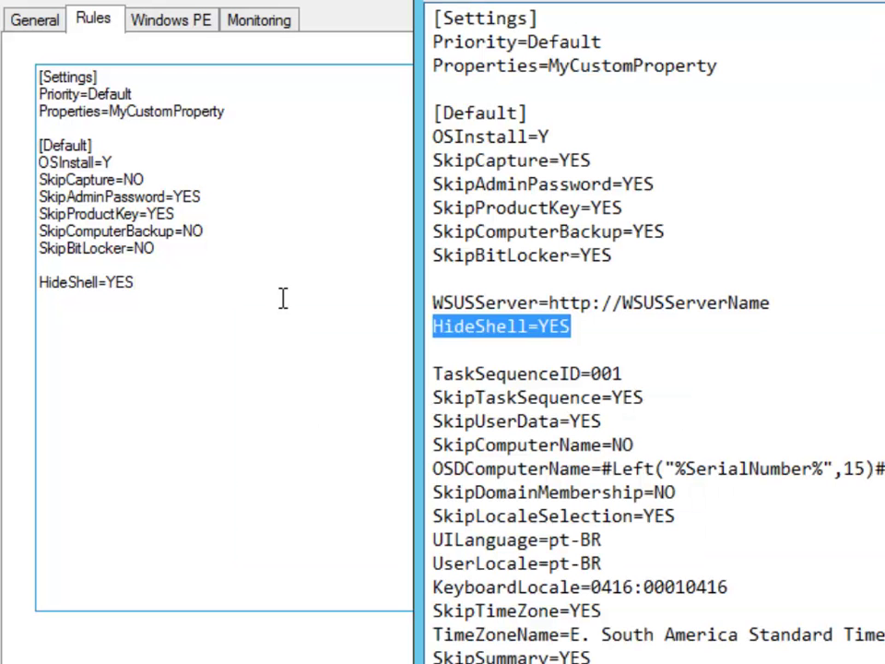
pyautogui.click(669, 299)
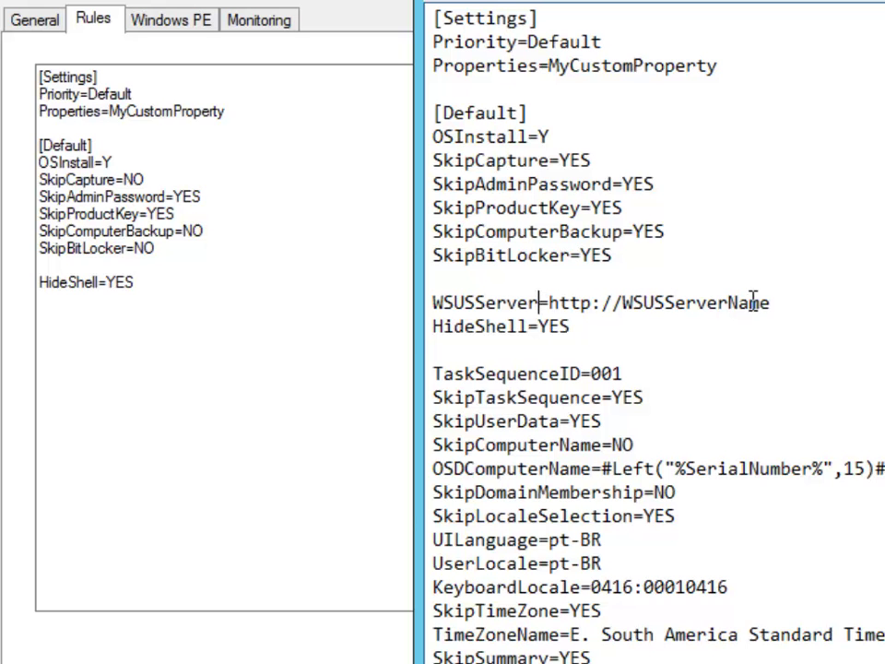
pyautogui.click(796, 303)
pyautogui.hotkey('shift', 'Home')
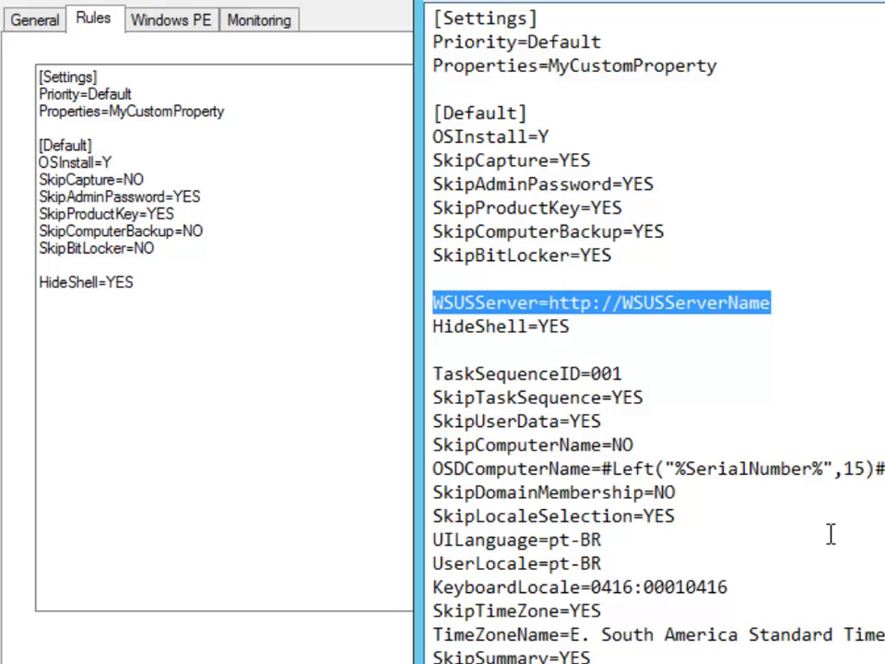
# Look over the settings below HideShell, then close the CustomSettings file.
pyautogui.moveTo(590, 659); pyautogui.dragTo(664, 368)
pyautogui.click(664, 368)
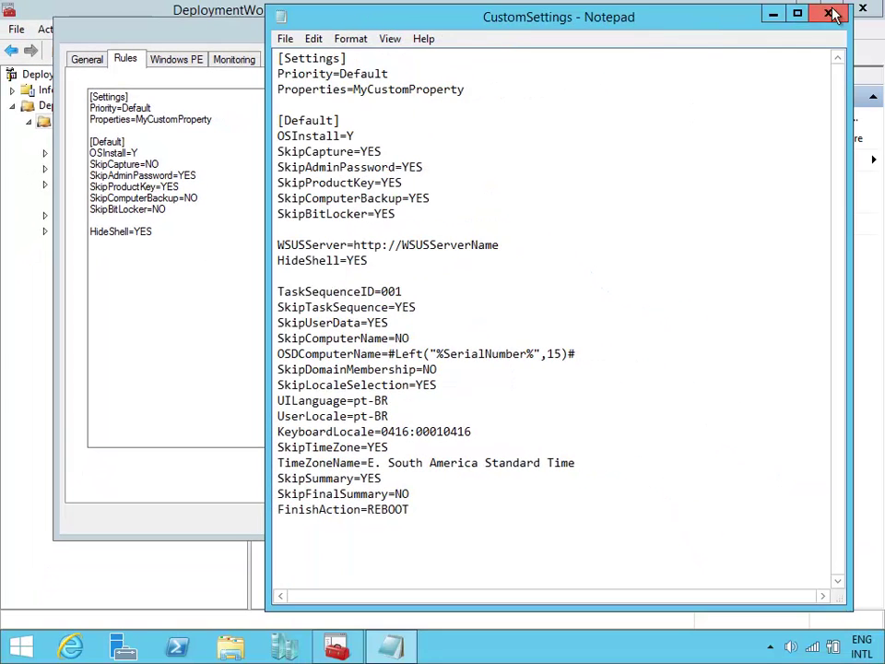
pyautogui.click(830, 13)
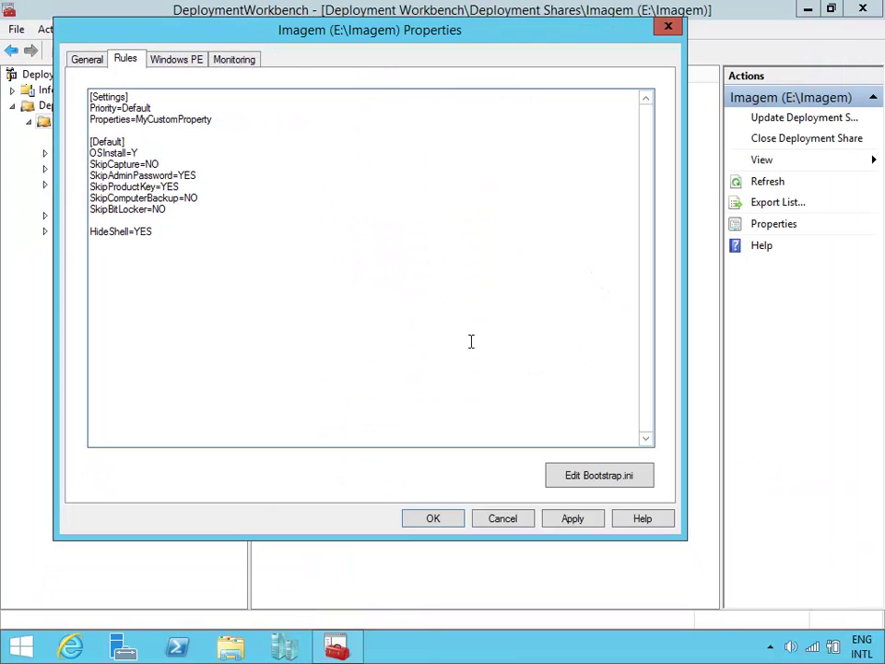
# Search the help for hideshell and open the HideShell topic full screen.
pyautogui.click(654, 523)
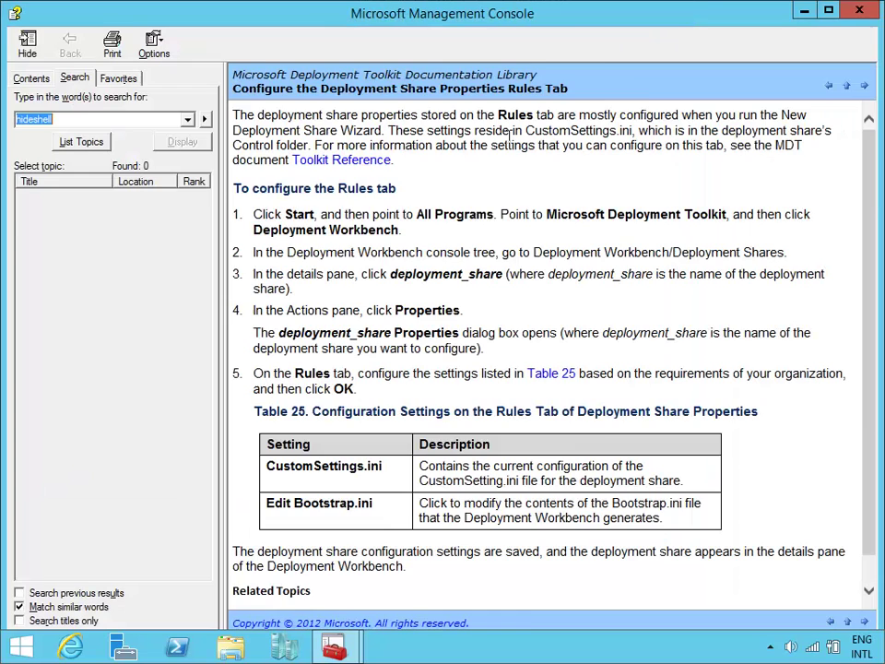
pyautogui.moveTo(395, 20); pyautogui.dragTo(707, 10)
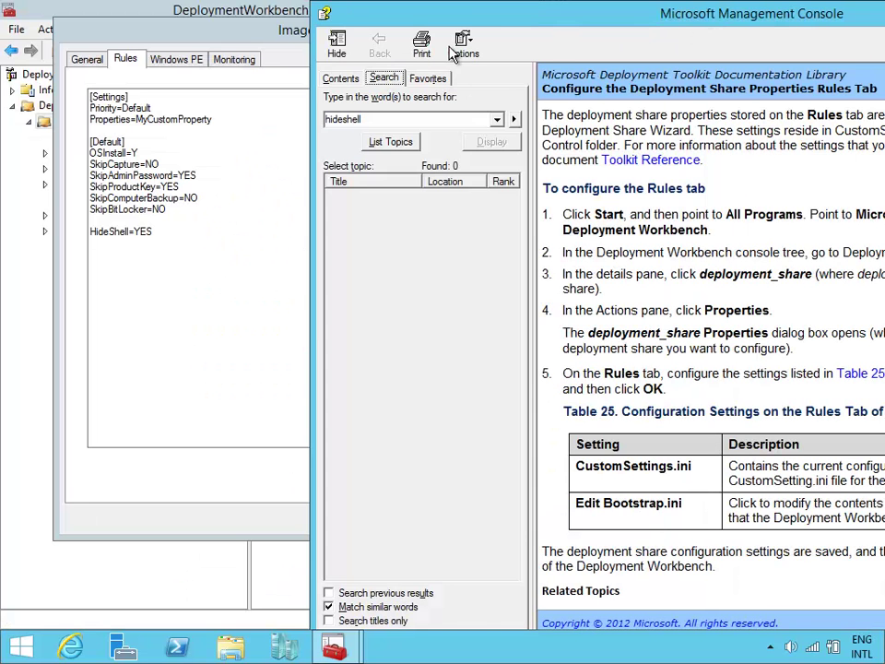
pyautogui.moveTo(517, 17); pyautogui.dragTo(578, 41)
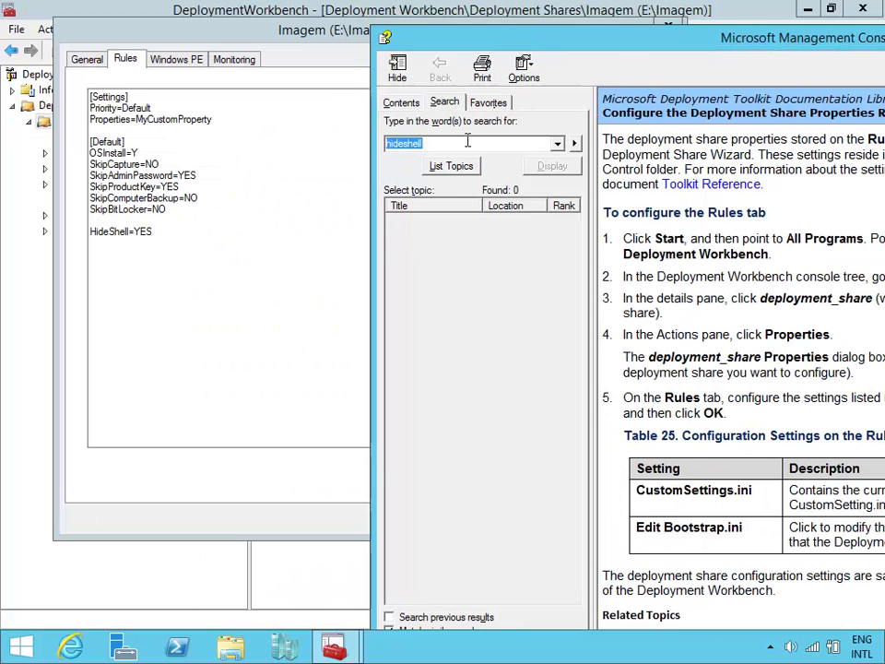
pyautogui.press('Return')
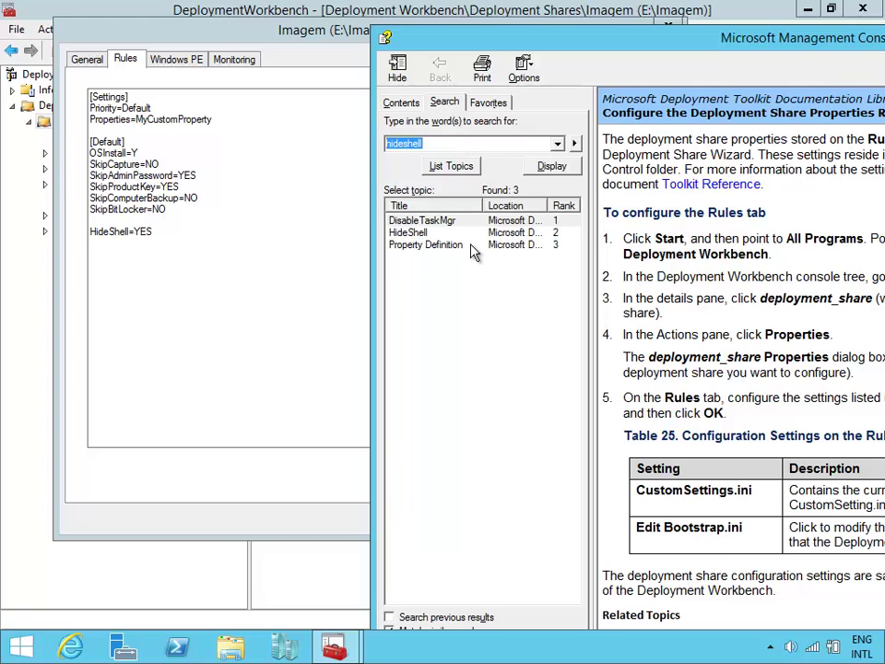
pyautogui.doubleClick(415, 233)
pyautogui.doubleClick(819, 37)
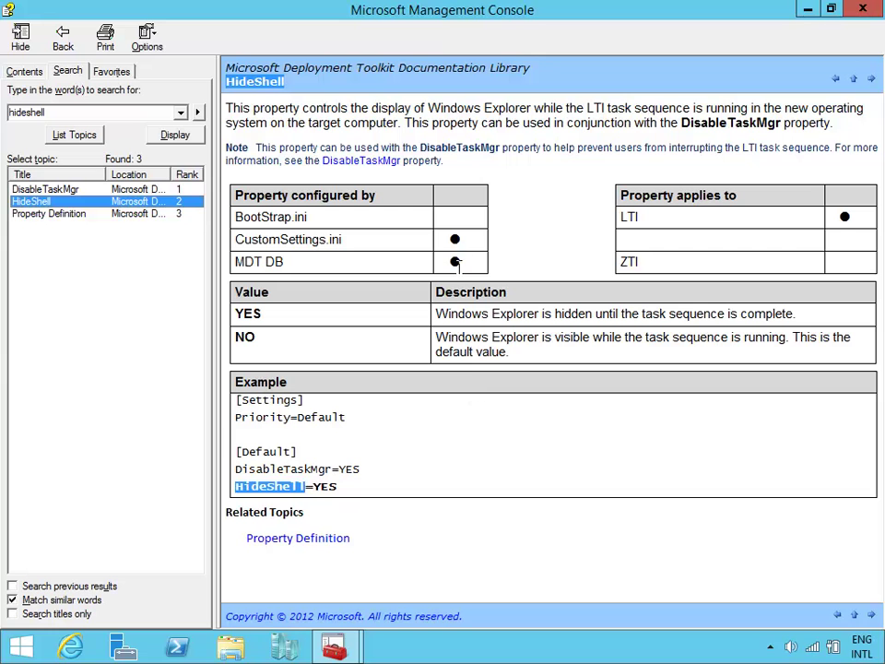
# Highlight CustomSettings.ini and the HideShell=YES example, then open the Property Definition topic.
pyautogui.moveTo(348, 242); pyautogui.dragTo(234, 240)
pyautogui.moveTo(361, 11); pyautogui.dragTo(675, 43)
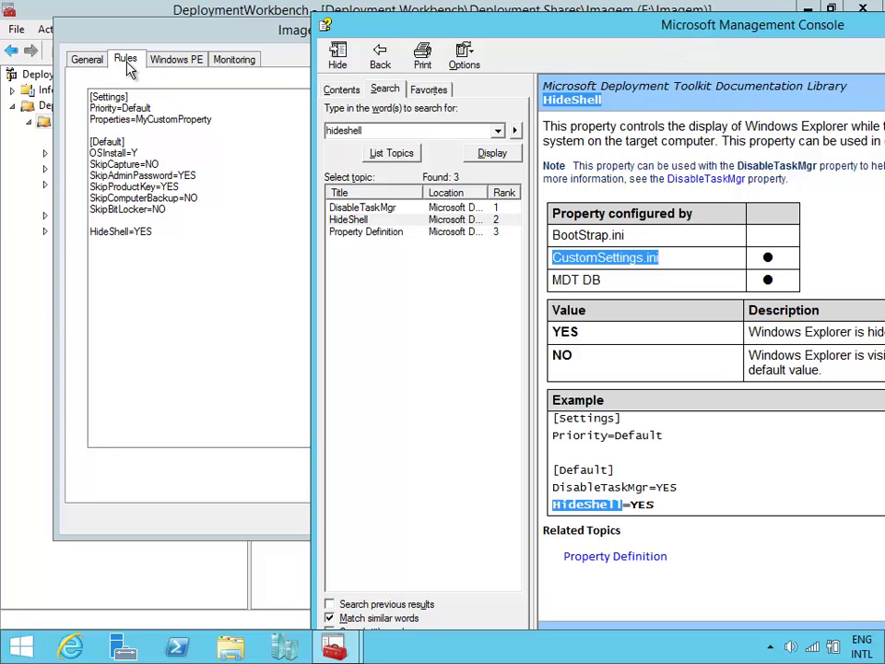
pyautogui.moveTo(463, 24); pyautogui.dragTo(237, 16)
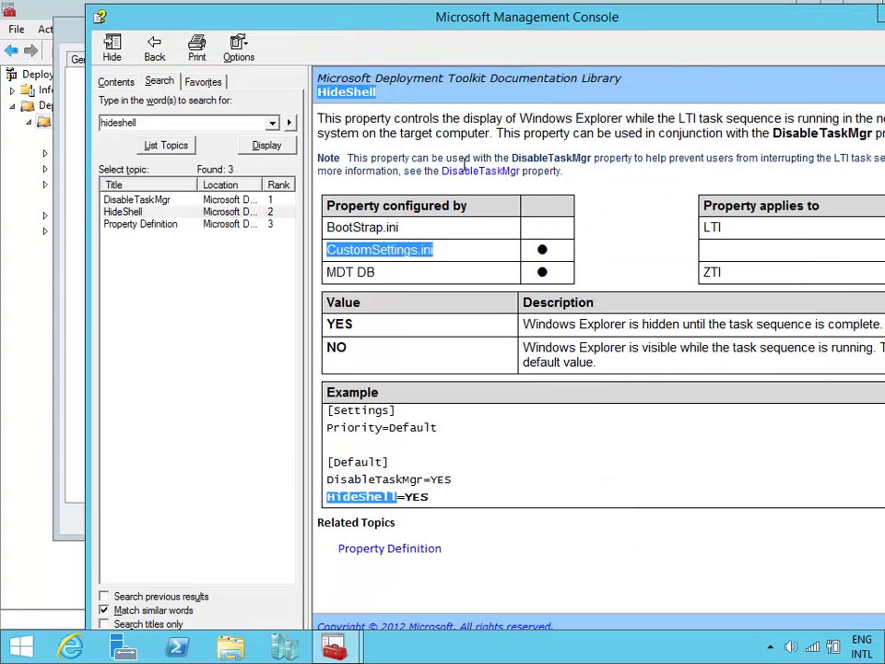
pyautogui.moveTo(430, 498); pyautogui.dragTo(327, 498)
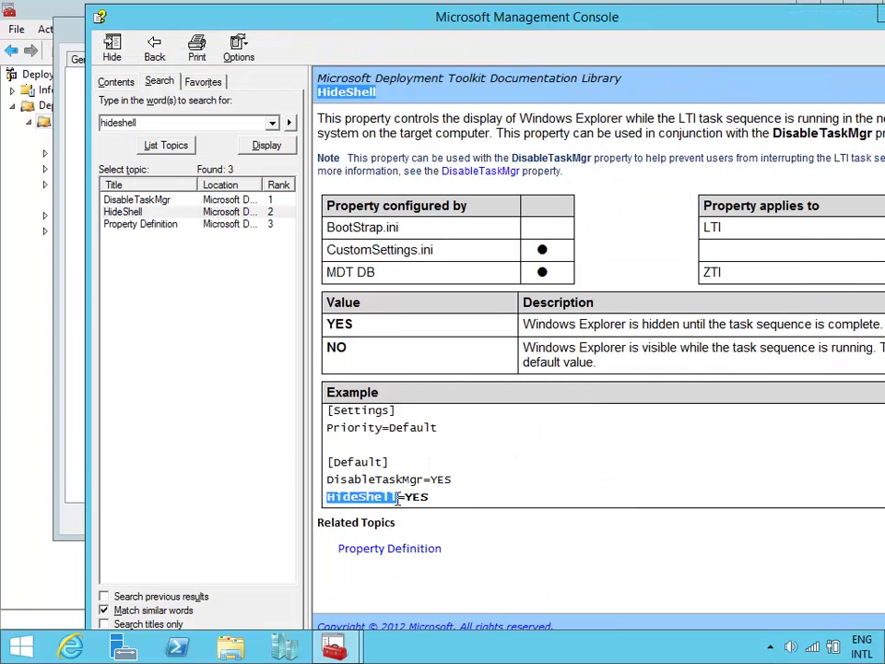
pyautogui.click(421, 550)
# Browse the property list and read the WSUSServer property topic and its example.
pyautogui.doubleClick(667, 27)
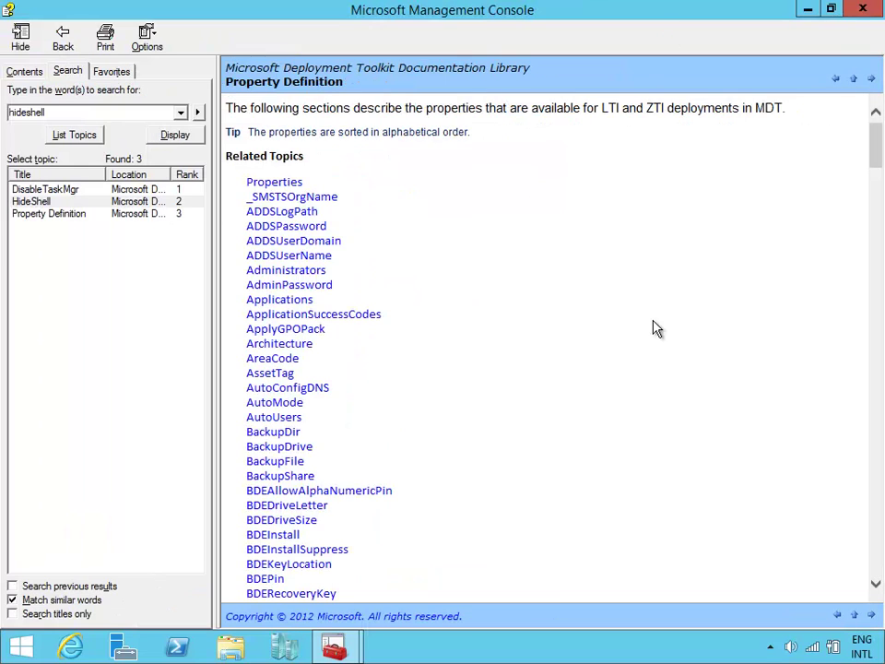
pyautogui.scroll(-5, 657, 329)
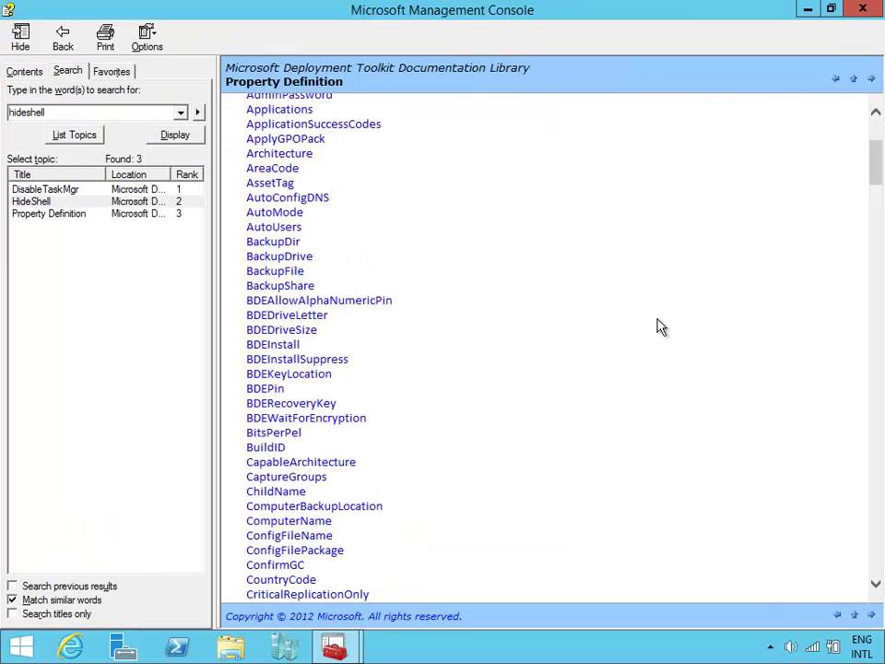
pyautogui.scroll(-18, 657, 329)
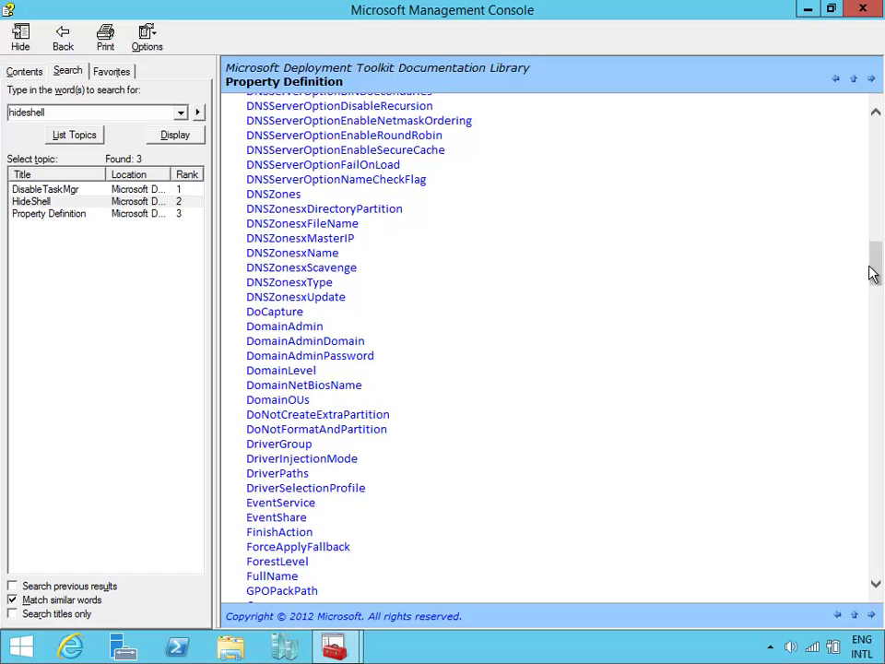
pyautogui.moveTo(871, 273); pyautogui.dragTo(614, 545)
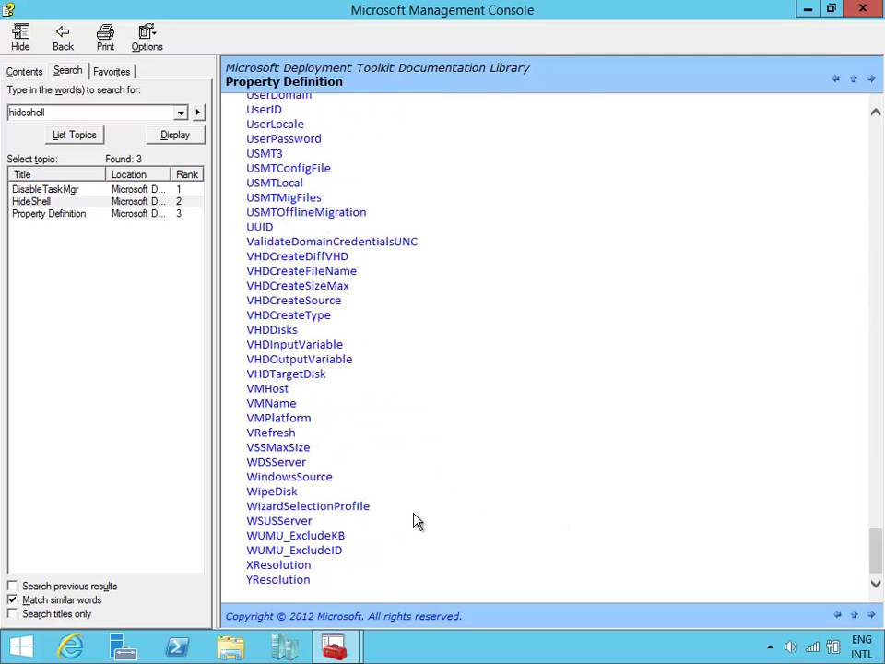
pyautogui.click(282, 522)
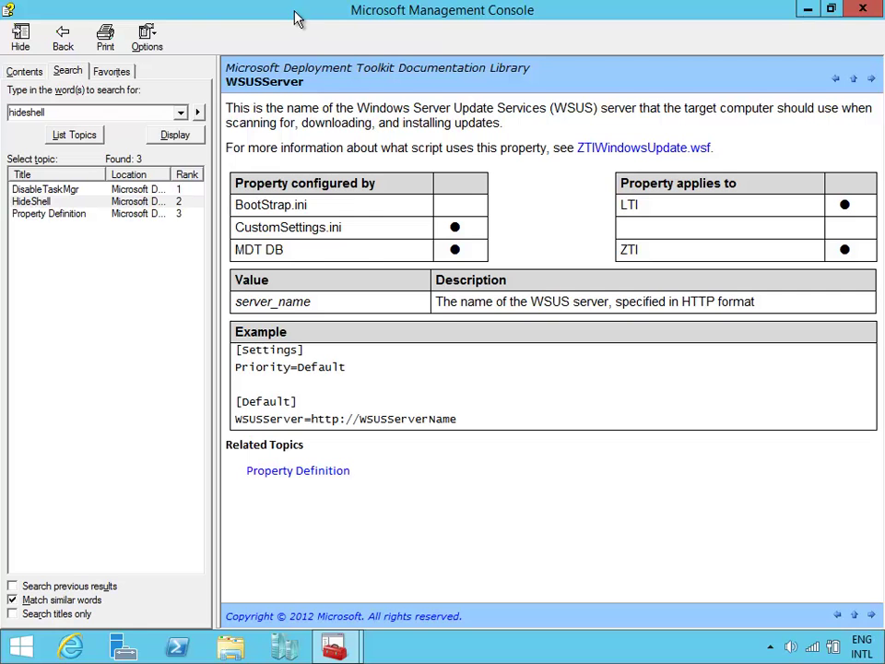
pyautogui.moveTo(297, 18); pyautogui.dragTo(526, 35)
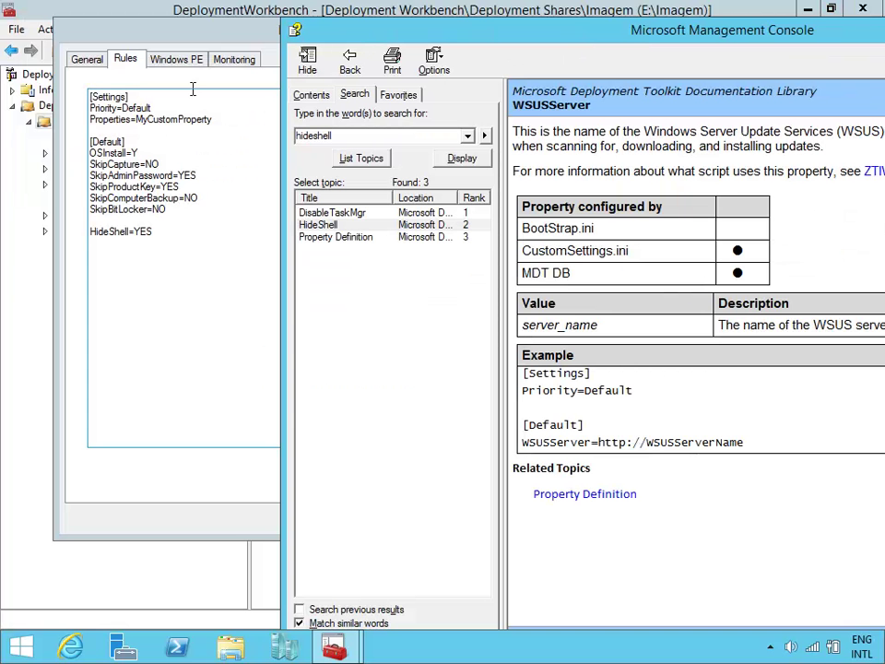
pyautogui.doubleClick(462, 29)
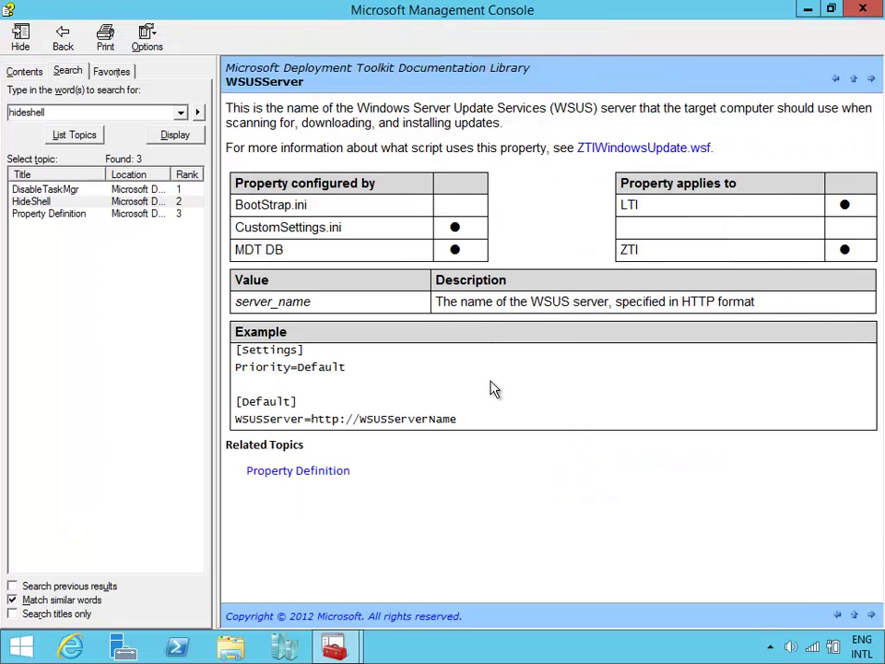
pyautogui.moveTo(462, 420); pyautogui.dragTo(429, 425)
pyautogui.click(385, 431)
# Read the XResolution property reference, return to Property Definition, and close the help.
pyautogui.click(63, 41)
pyautogui.moveTo(876, 153); pyautogui.dragTo(877, 296)
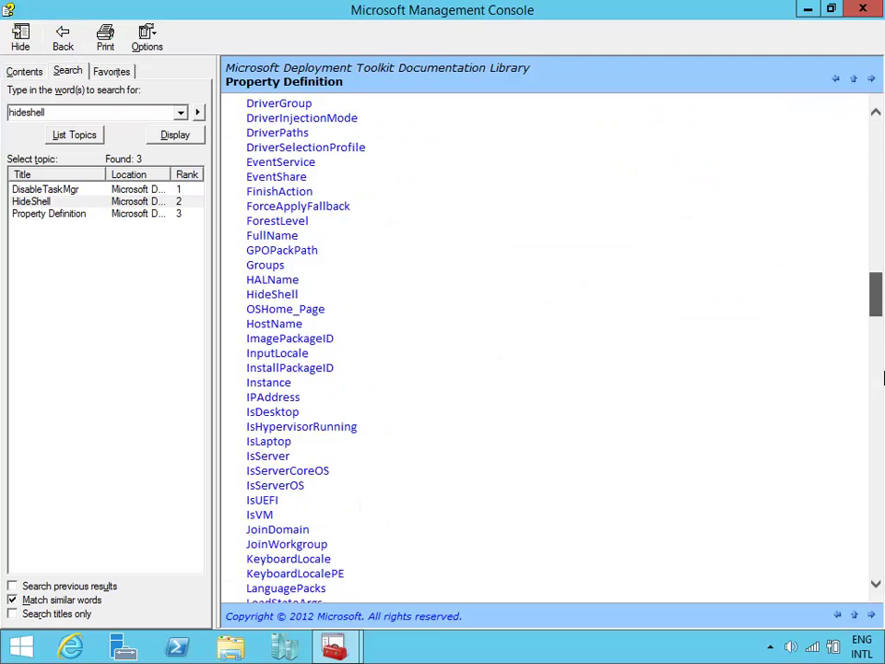
pyautogui.moveTo(882, 378); pyautogui.dragTo(877, 573)
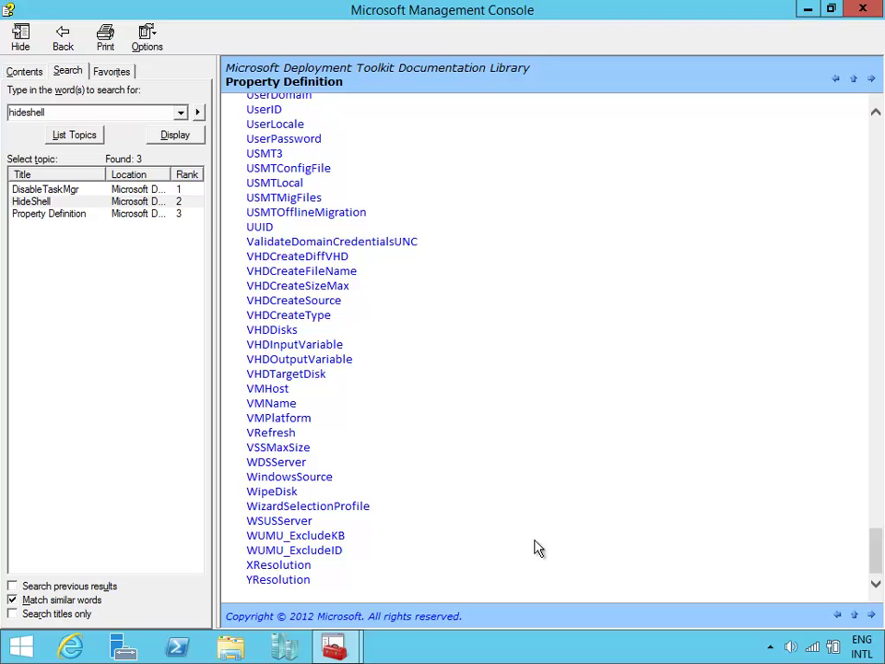
pyautogui.click(293, 566)
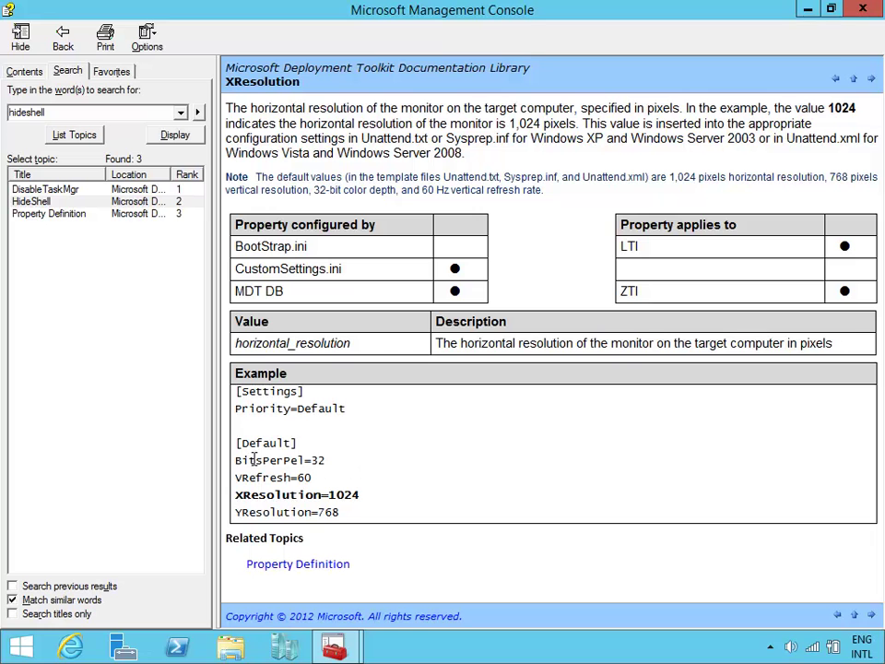
pyautogui.click(63, 37)
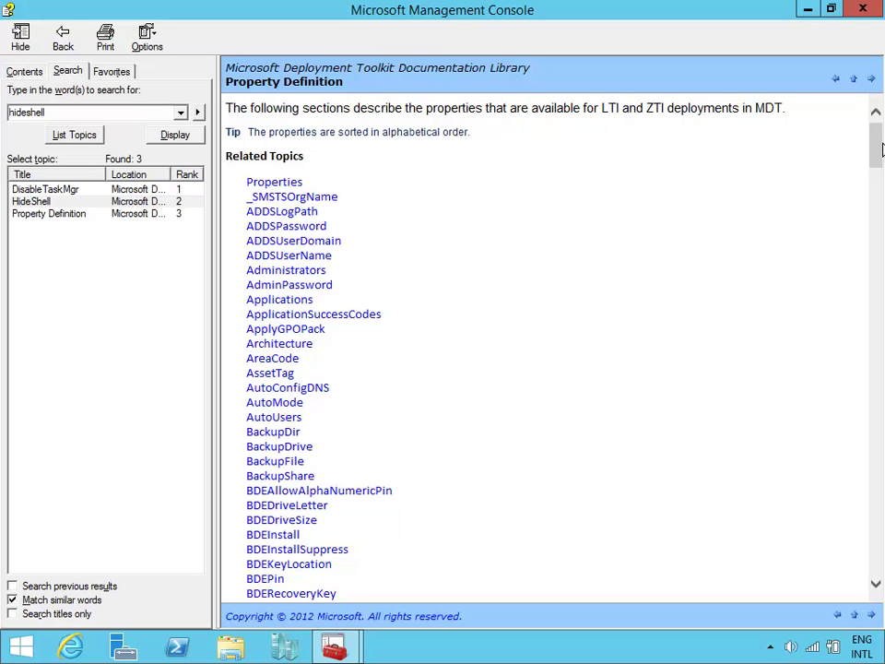
pyautogui.click(865, 10)
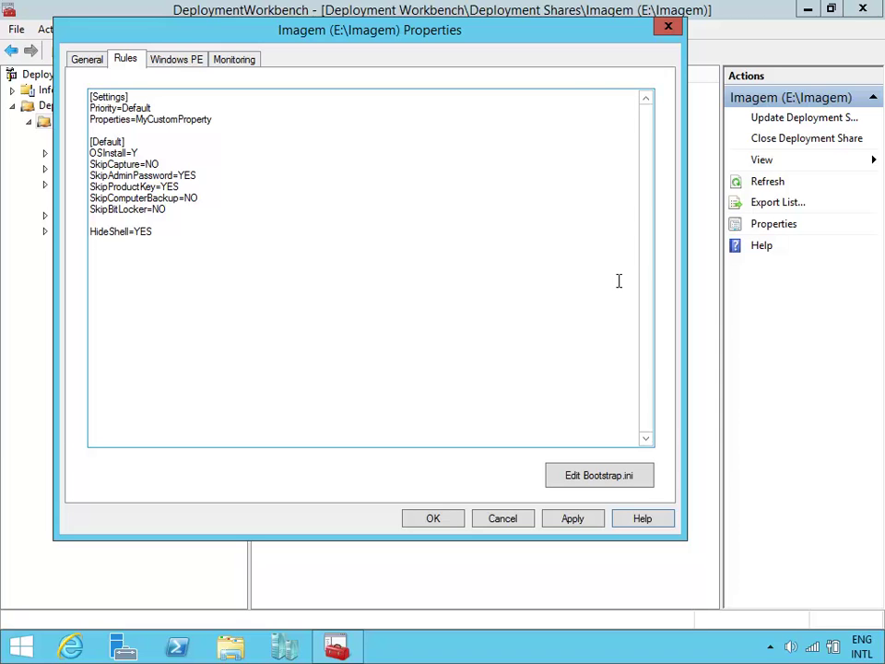
# Close and reopen the Imagem share's properties on its x86 Windows PE settings with LiteTouchPE_x86.iso.
pyautogui.click(441, 527)
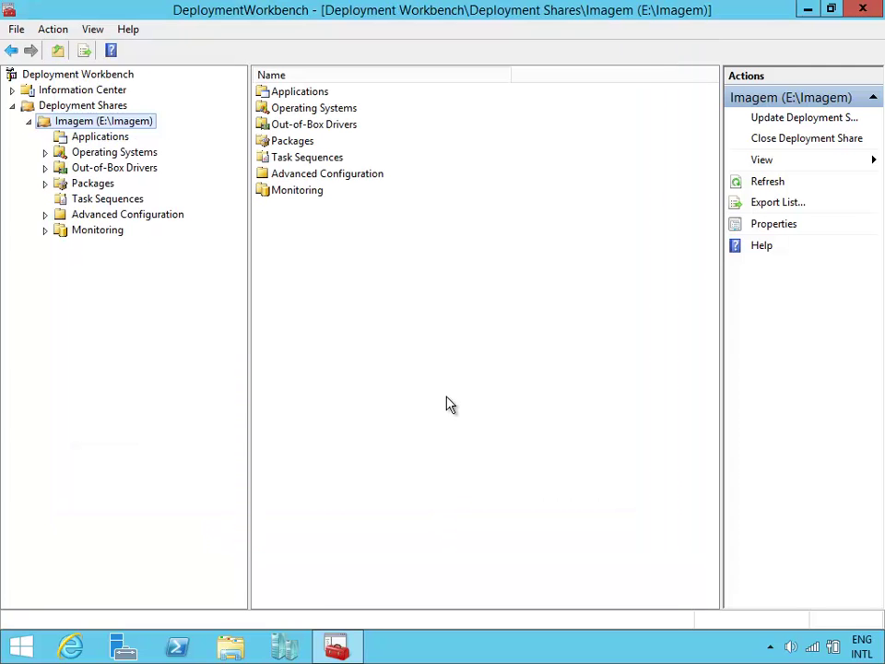
pyautogui.rightClick(143, 129)
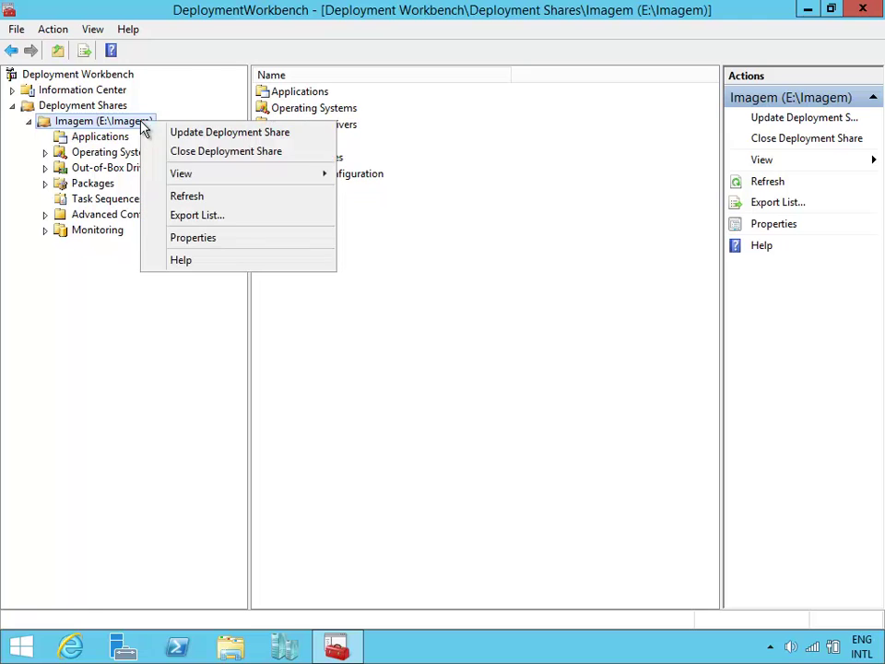
pyautogui.click(228, 237)
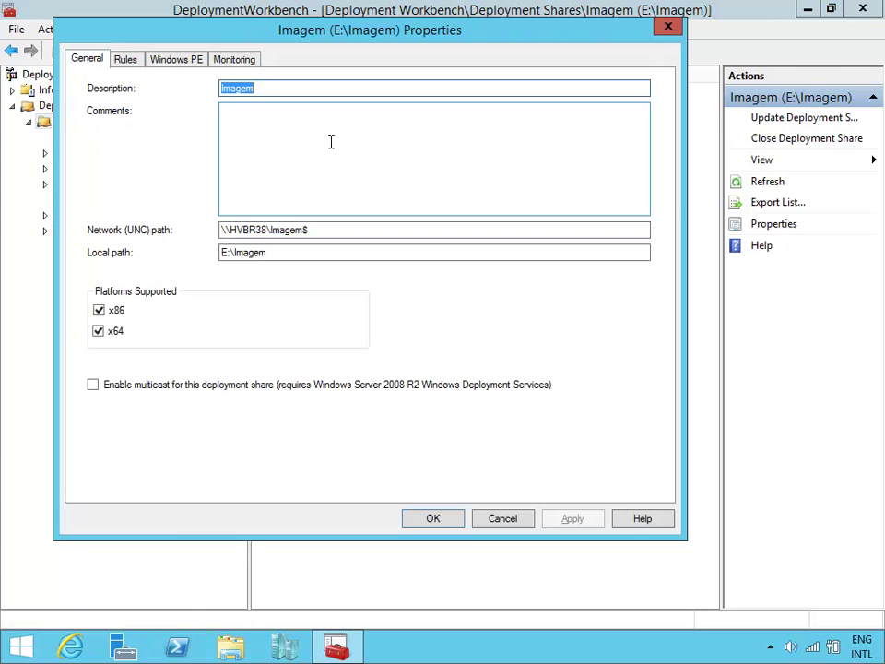
pyautogui.moveTo(270, 44); pyautogui.dragTo(406, 74)
pyautogui.click(262, 88)
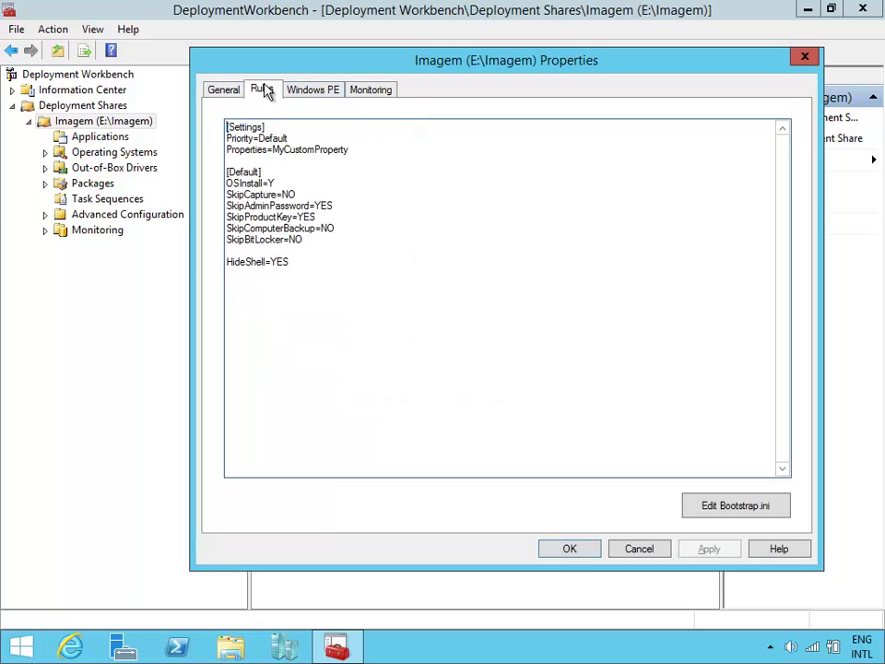
pyautogui.moveTo(322, 72); pyautogui.dragTo(300, 65)
pyautogui.click(308, 86)
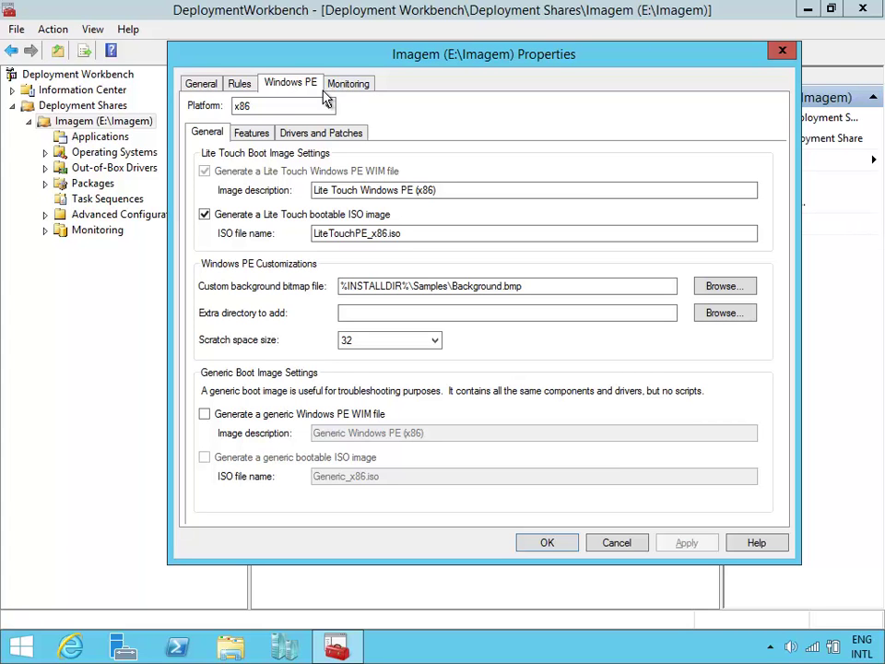
# Replace the x86 custom background bitmap with E:\Download\7. EXTRAS\MTC800x600.bmp and save the properties.
pyautogui.click(541, 286)
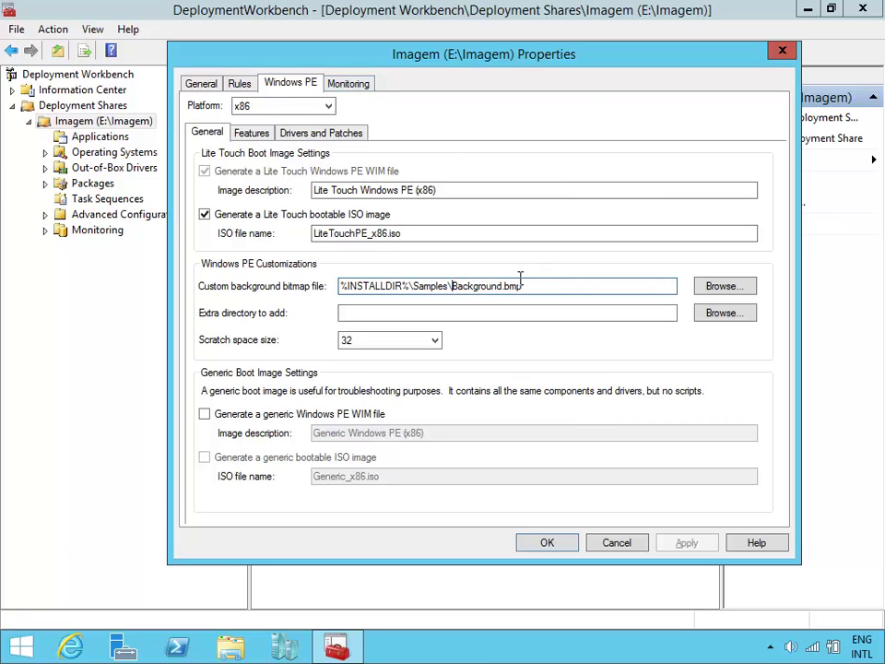
pyautogui.moveTo(452, 285); pyautogui.dragTo(558, 289)
pyautogui.click(549, 287)
pyautogui.click(725, 287)
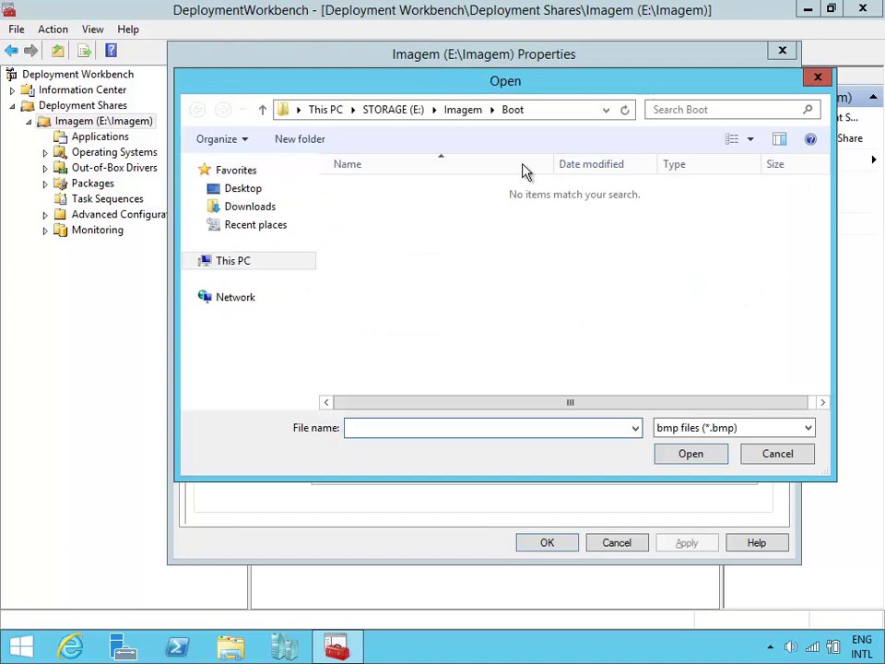
pyautogui.click(403, 110)
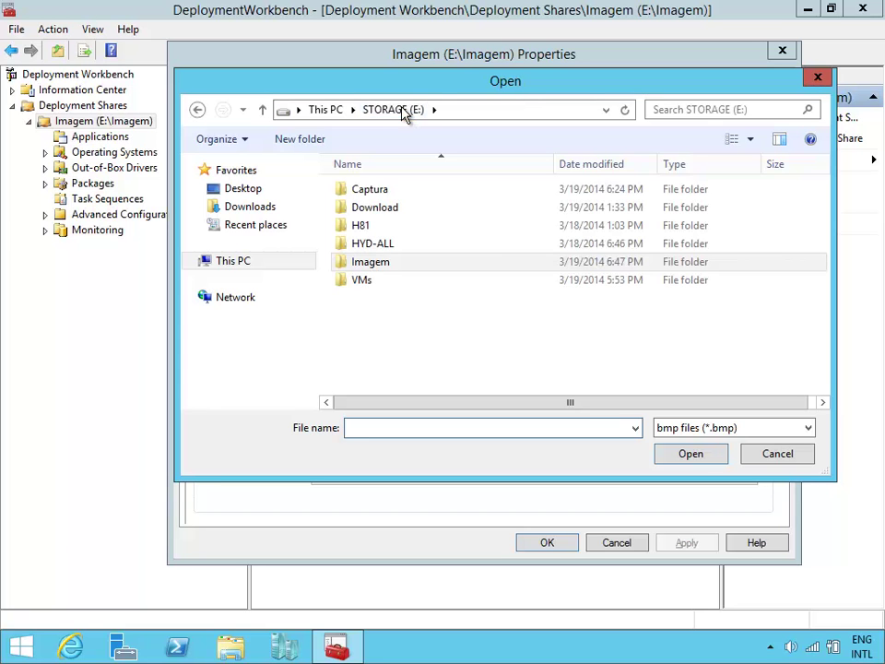
pyautogui.click(391, 212)
pyautogui.doubleClick(391, 212)
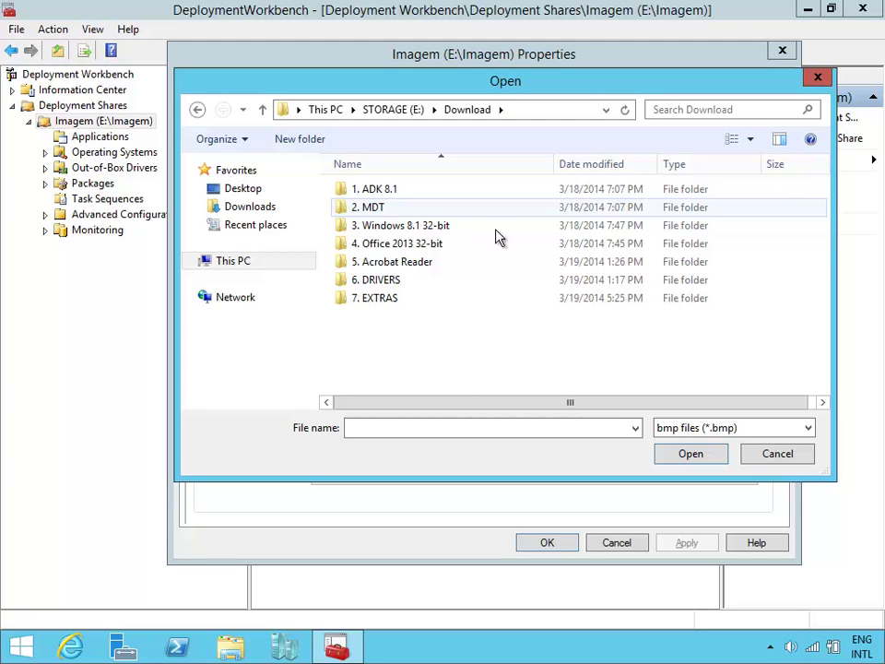
pyautogui.doubleClick(431, 301)
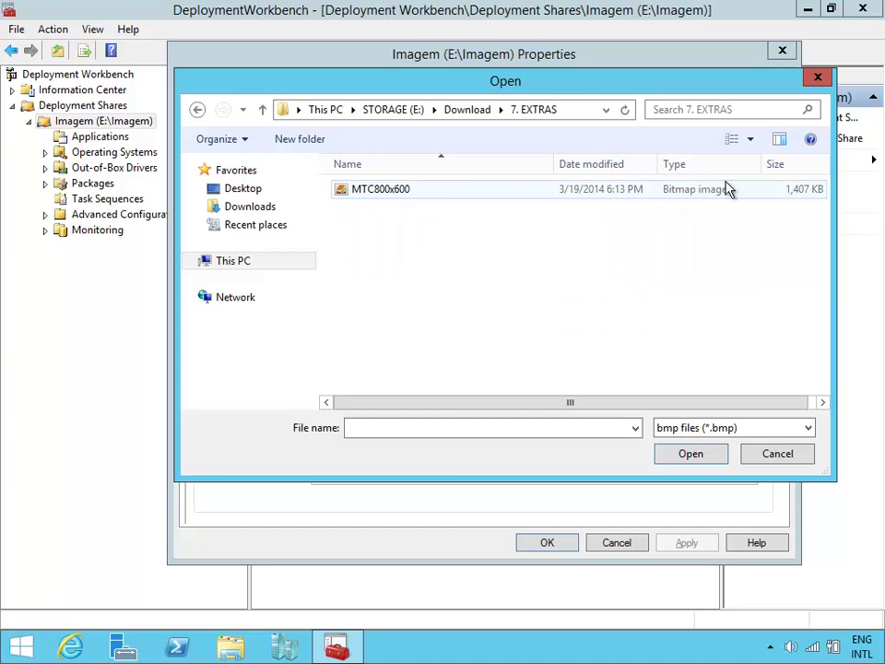
pyautogui.doubleClick(379, 191)
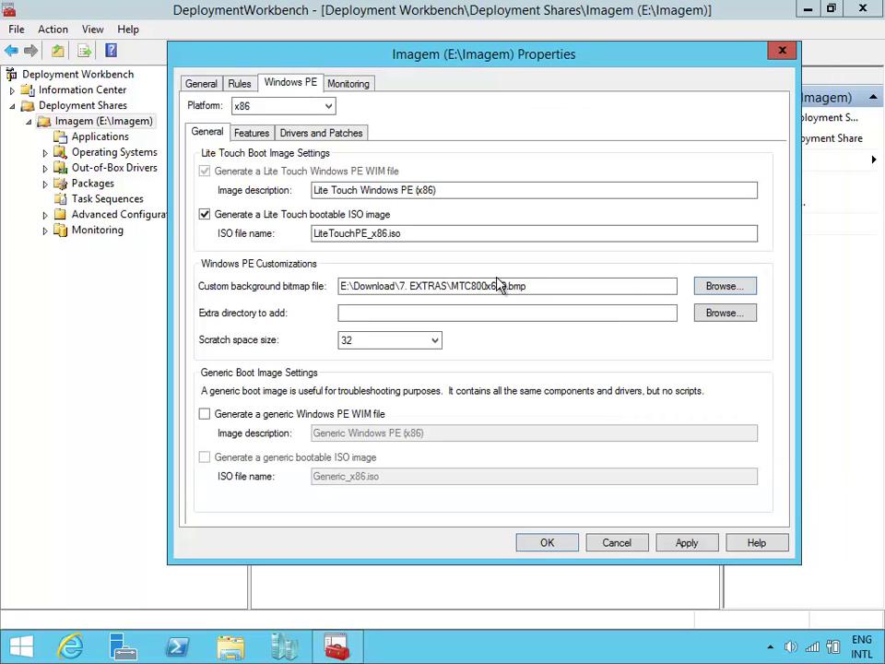
pyautogui.click(560, 544)
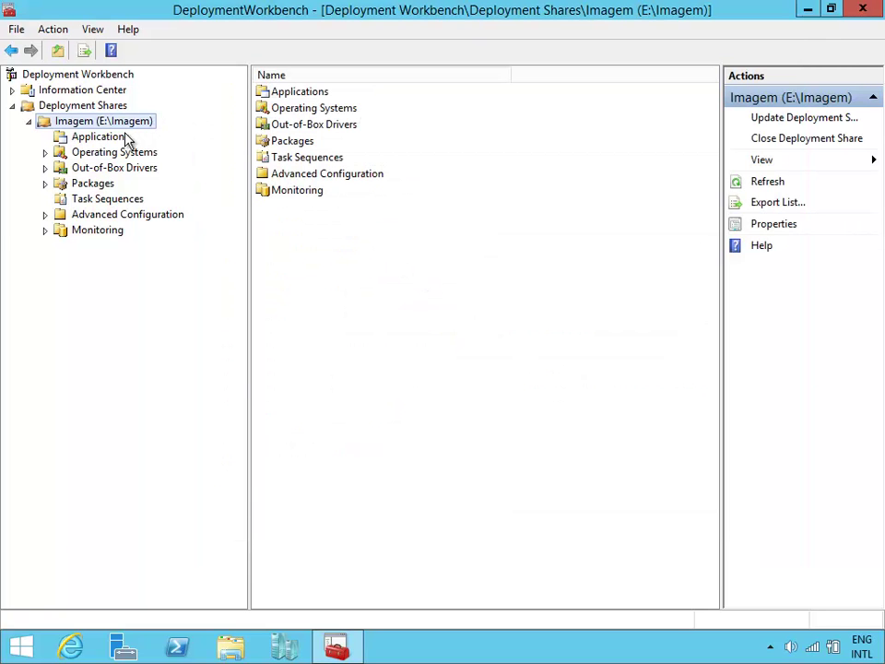
# Run Update Deployment Share on Imagem, keeping Optimize the boot image updating process.
pyautogui.rightClick(117, 123)
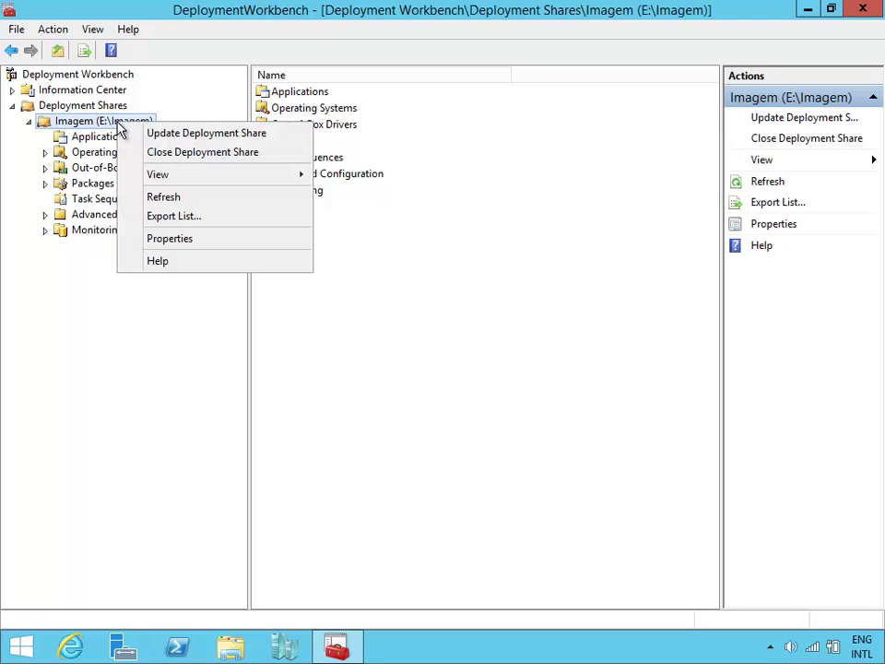
pyautogui.click(190, 139)
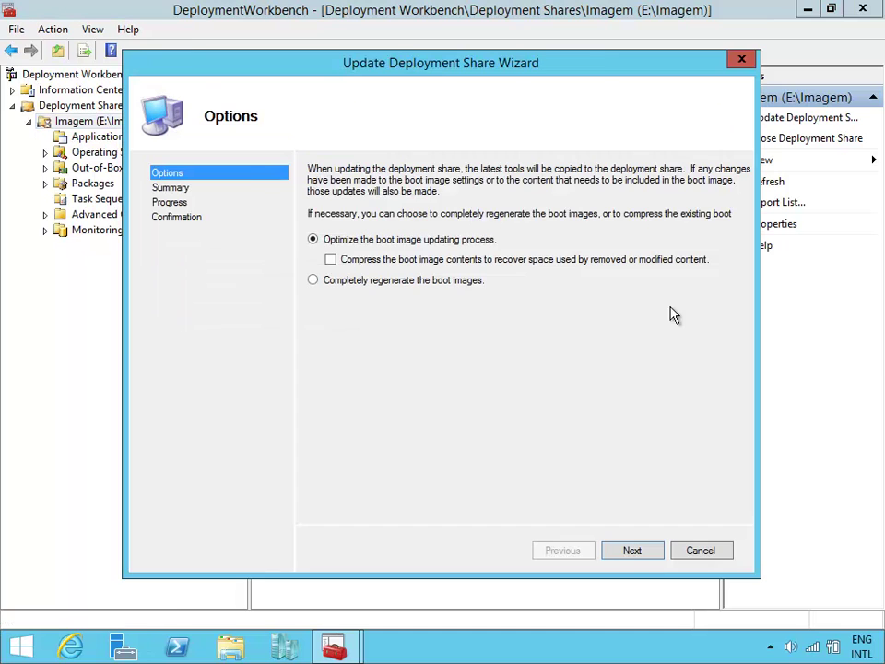
pyautogui.moveTo(514, 71); pyautogui.dragTo(581, 51)
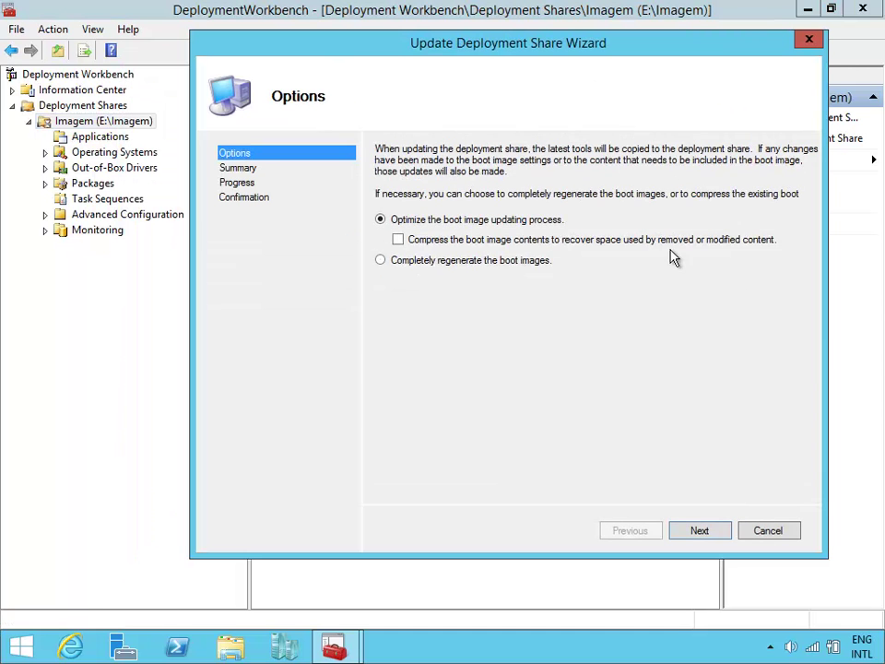
pyautogui.click(712, 535)
pyautogui.click(713, 536)
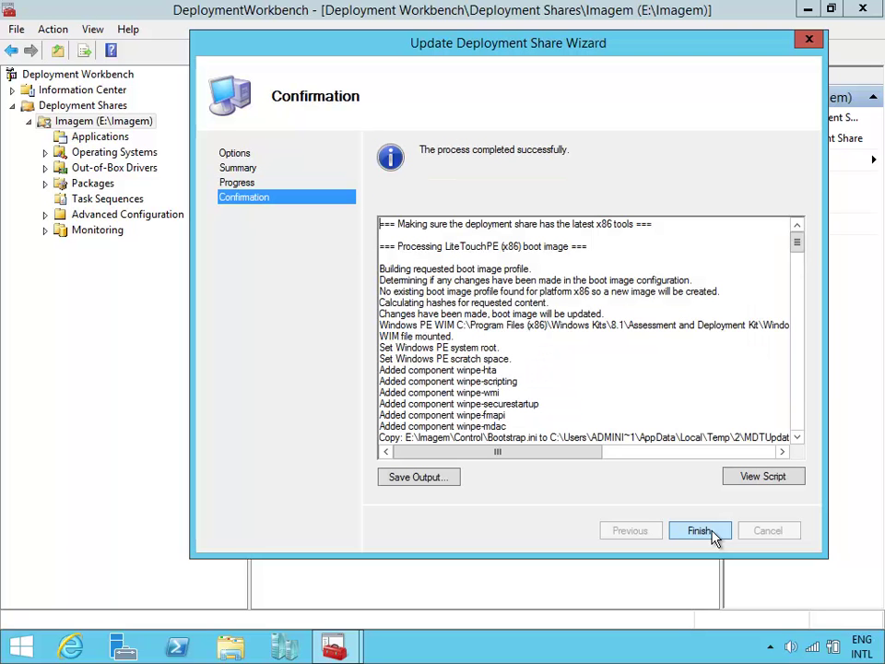
# Close the finished update wizard and open E:\Imagem\Boot in File Explorer.
pyautogui.click(701, 532)
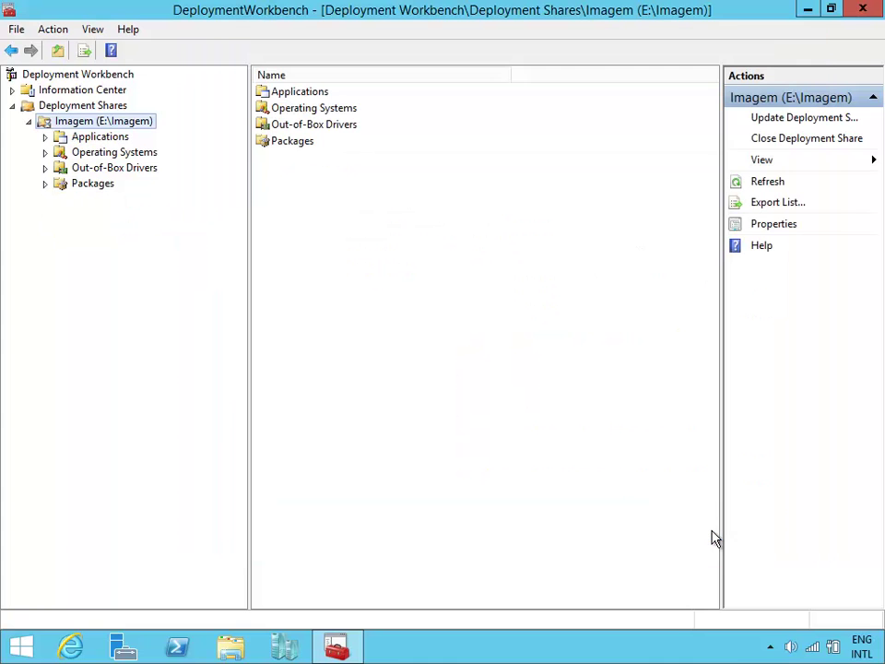
pyautogui.click(808, 9)
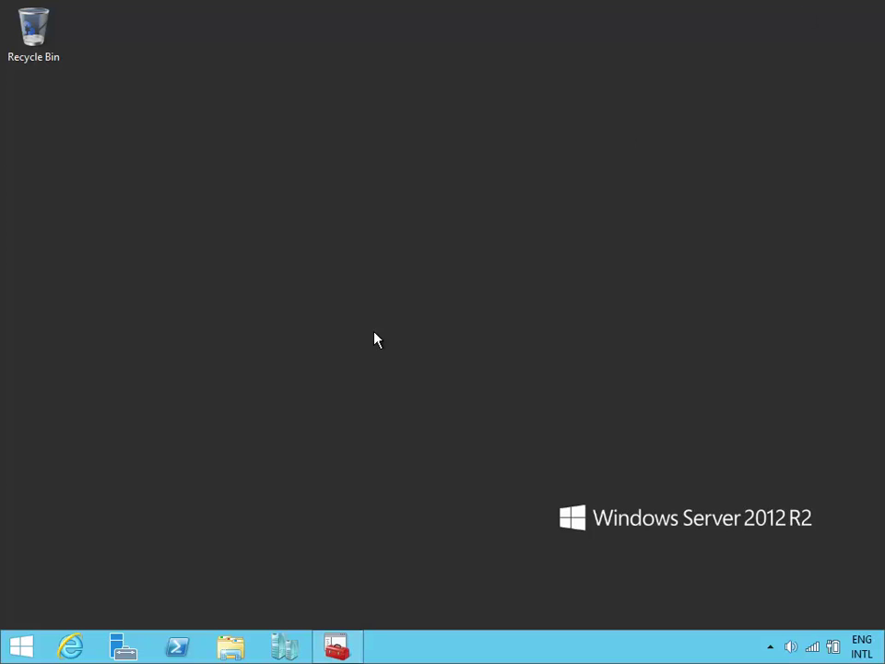
pyautogui.click(230, 646)
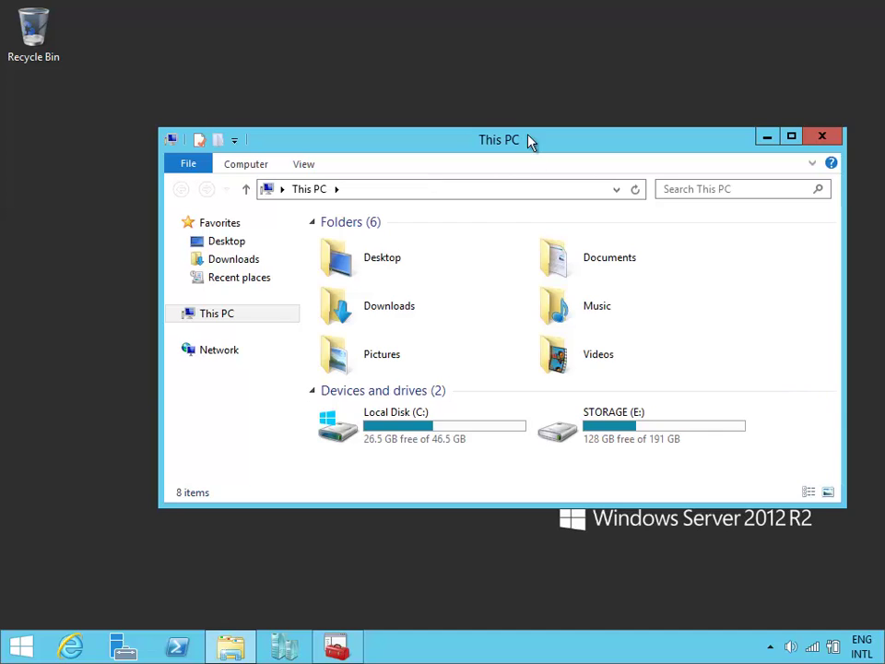
pyautogui.moveTo(530, 140); pyautogui.dragTo(467, 19)
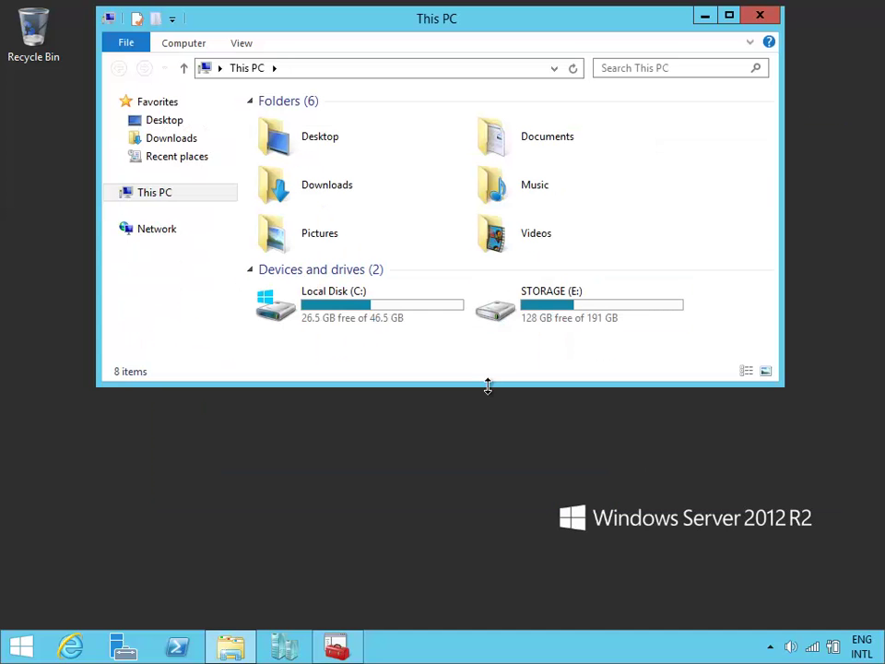
pyautogui.moveTo(488, 386); pyautogui.dragTo(553, 503)
pyautogui.doubleClick(607, 310)
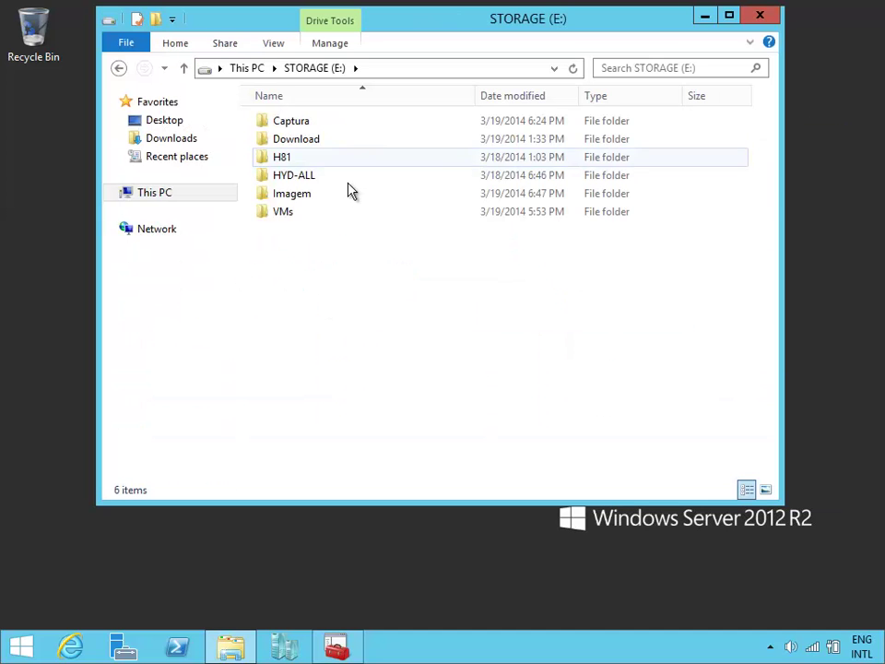
pyautogui.doubleClick(348, 194)
pyautogui.doubleClick(336, 177)
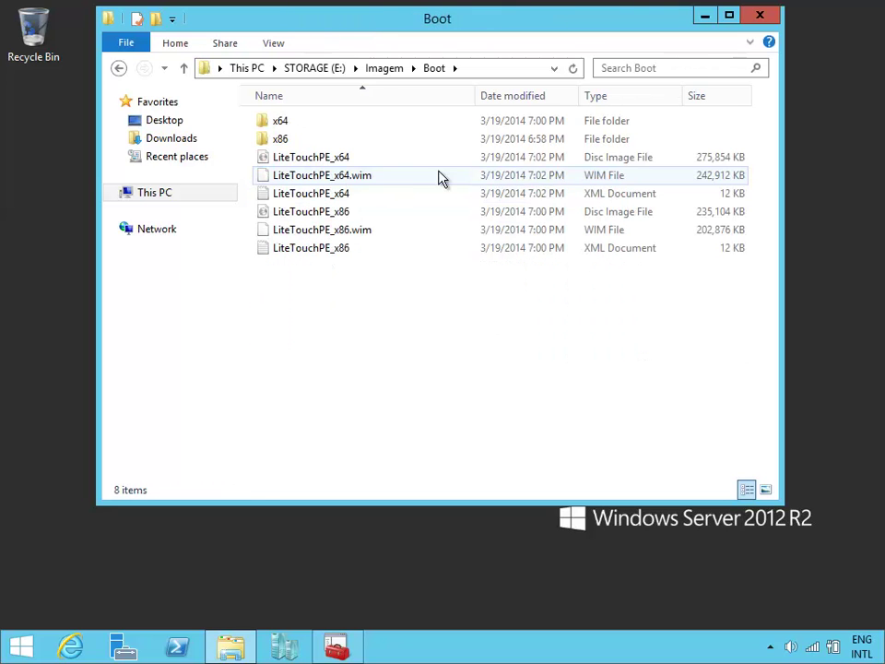
# Check the sizes of the LiteTouchPE_x64 and x86 disc images and LiteTouchPE_x86.wim.
pyautogui.click(408, 162)
pyautogui.click(387, 212)
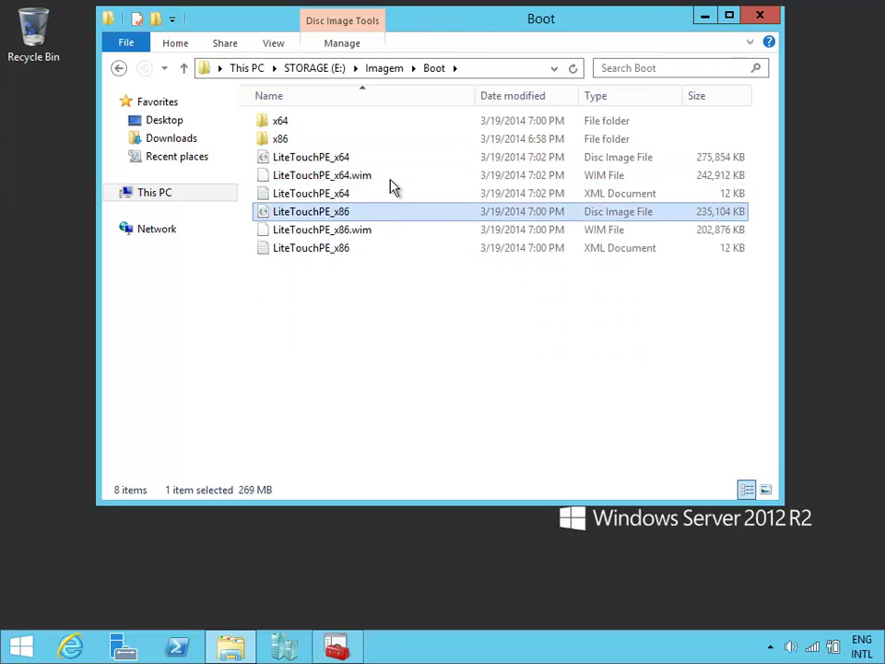
pyautogui.click(382, 157)
pyautogui.click(369, 212)
pyautogui.click(365, 158)
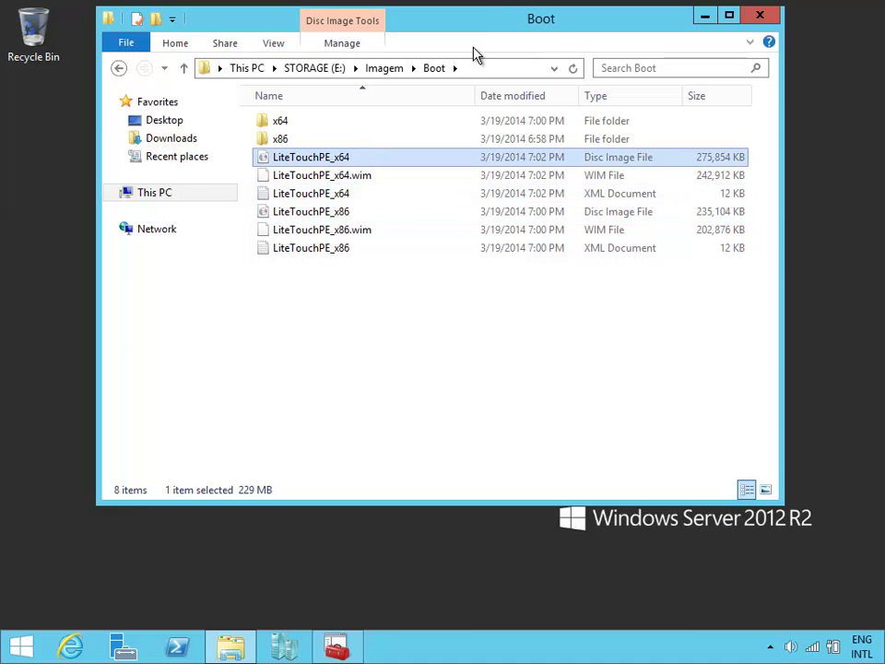
pyautogui.moveTo(481, 27); pyautogui.dragTo(565, 48)
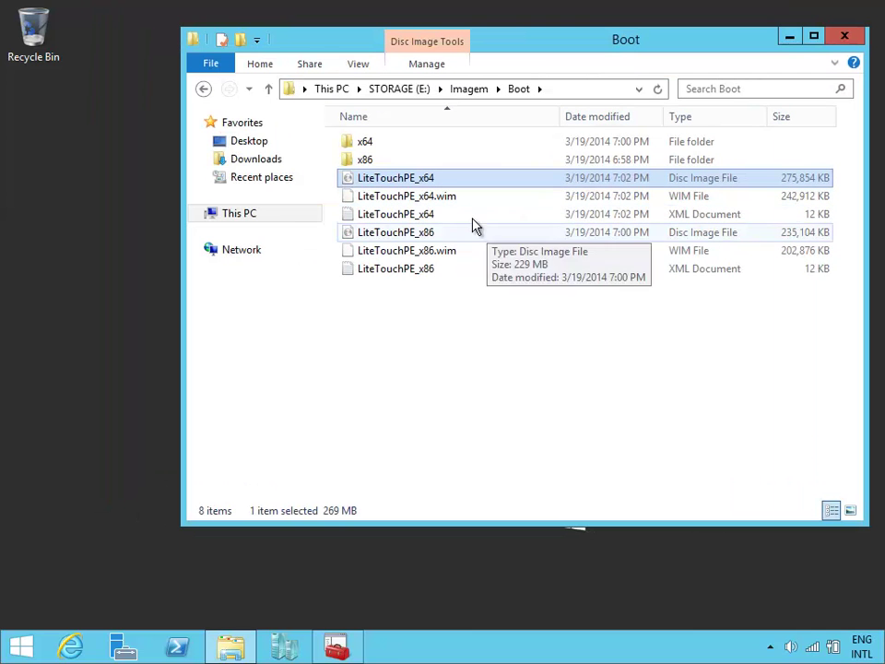
pyautogui.click(466, 233)
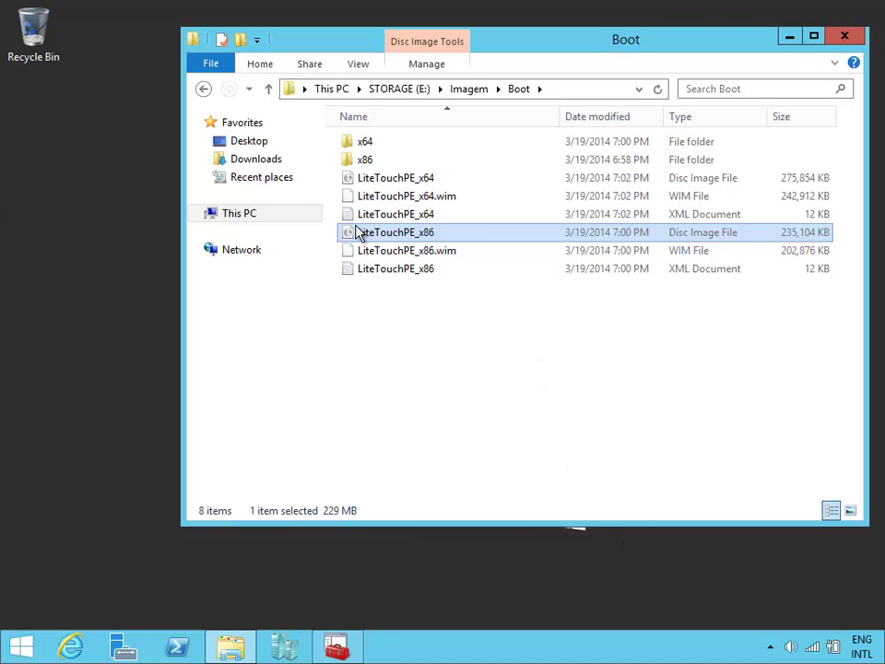
pyautogui.click(452, 252)
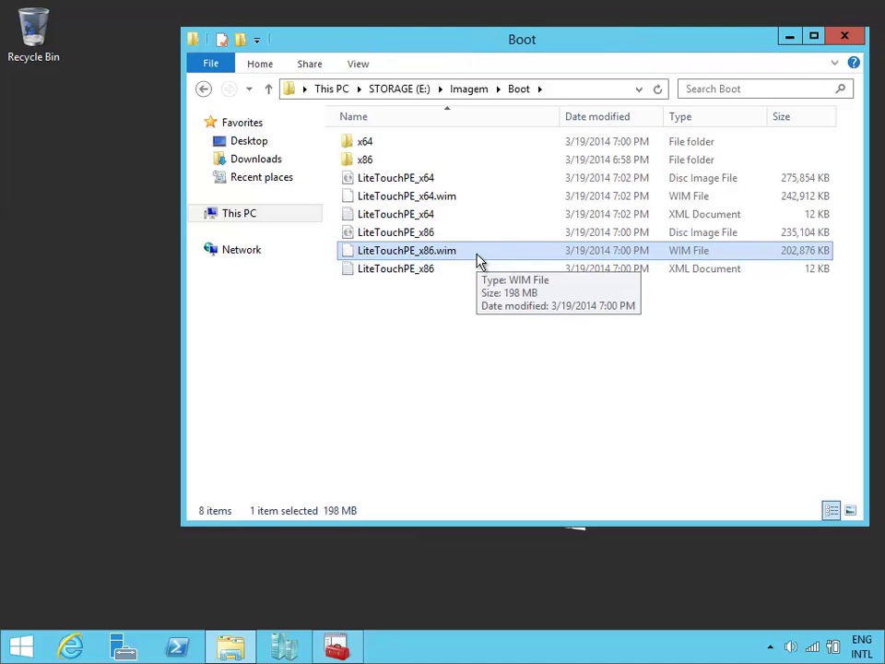
pyautogui.click(444, 341)
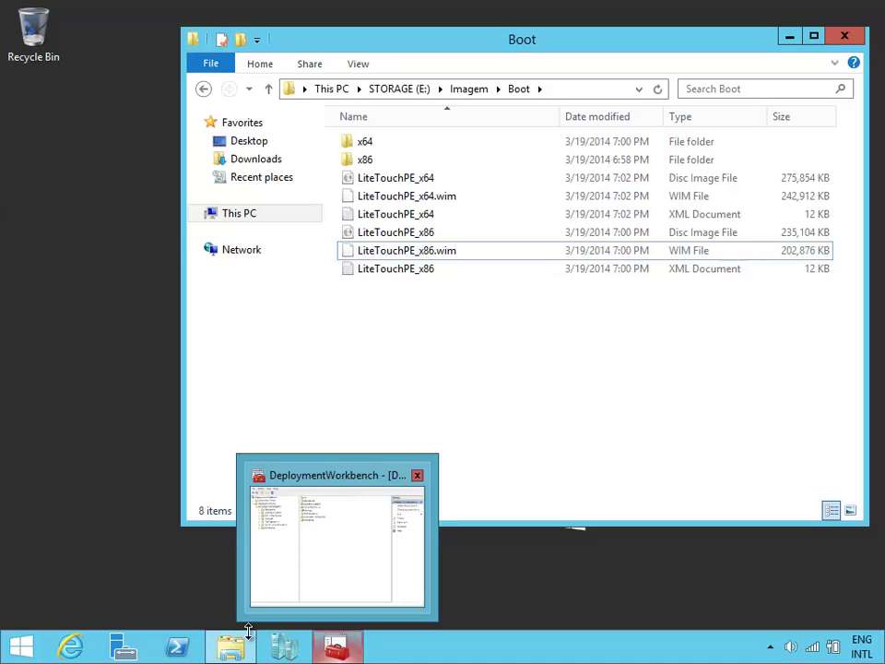
# Start a new VM named 'Criacao da Imagem do Windows 8.1 com Office 2013' stored on E:\VMs\.
pyautogui.click(287, 648)
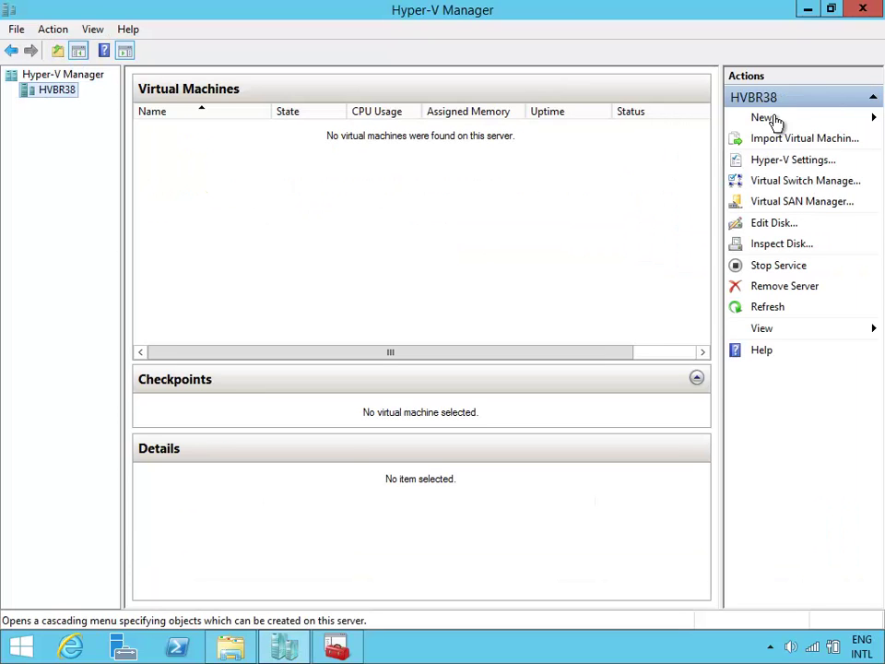
pyautogui.click(784, 120)
pyautogui.click(799, 119)
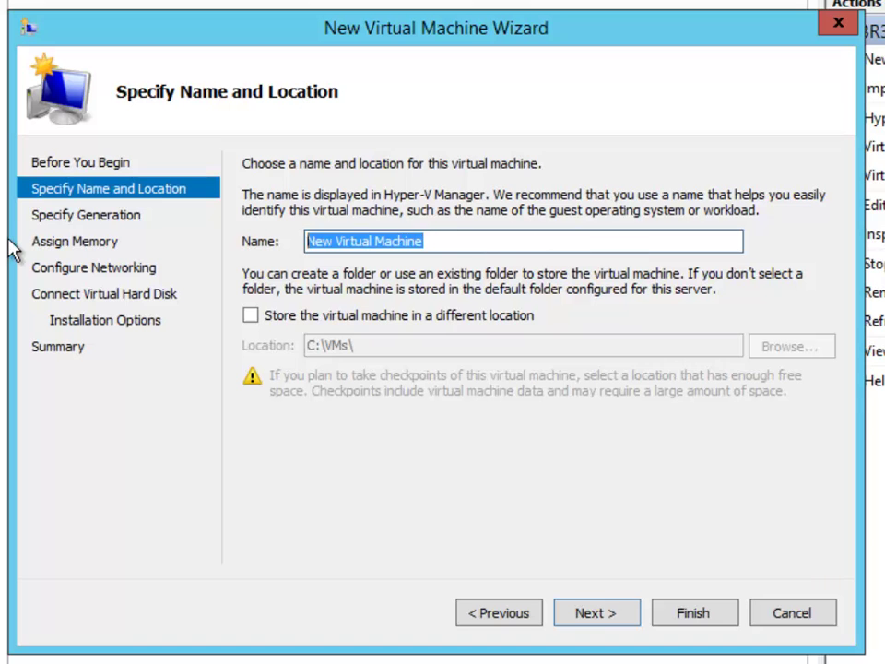
pyautogui.write('Criacao ')
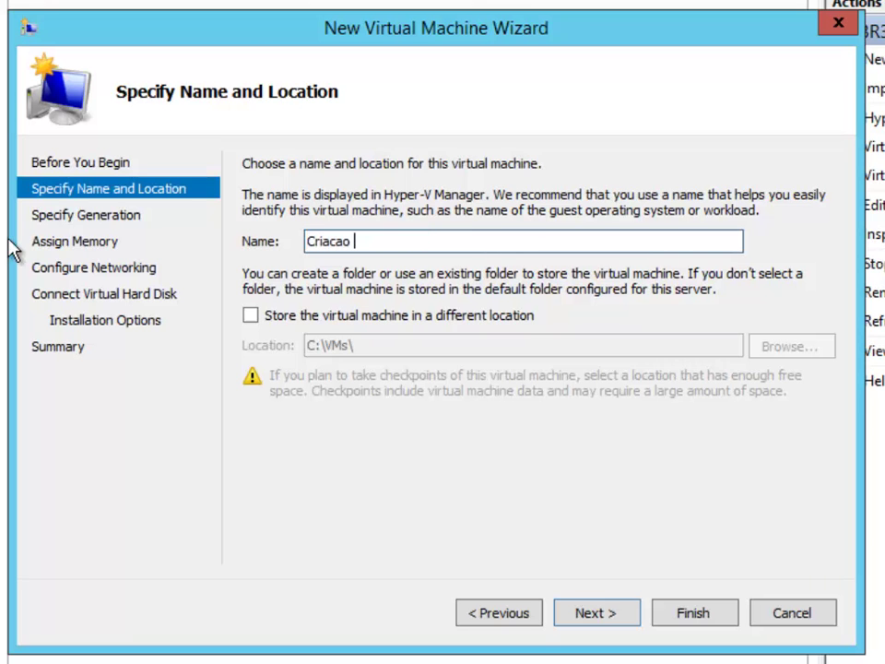
pyautogui.write('da Imagem do')
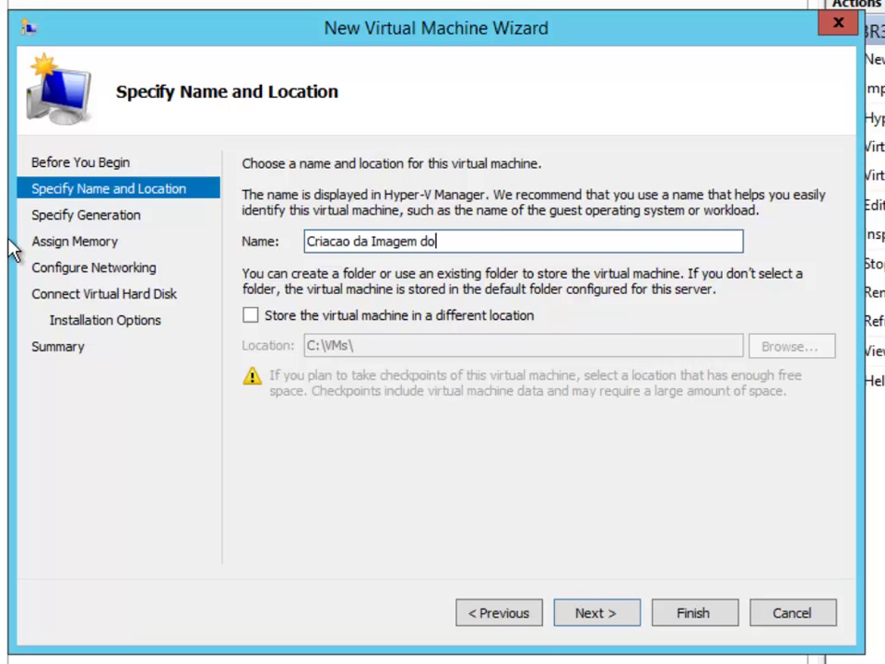
pyautogui.write(' Windows 8.1 com Of')
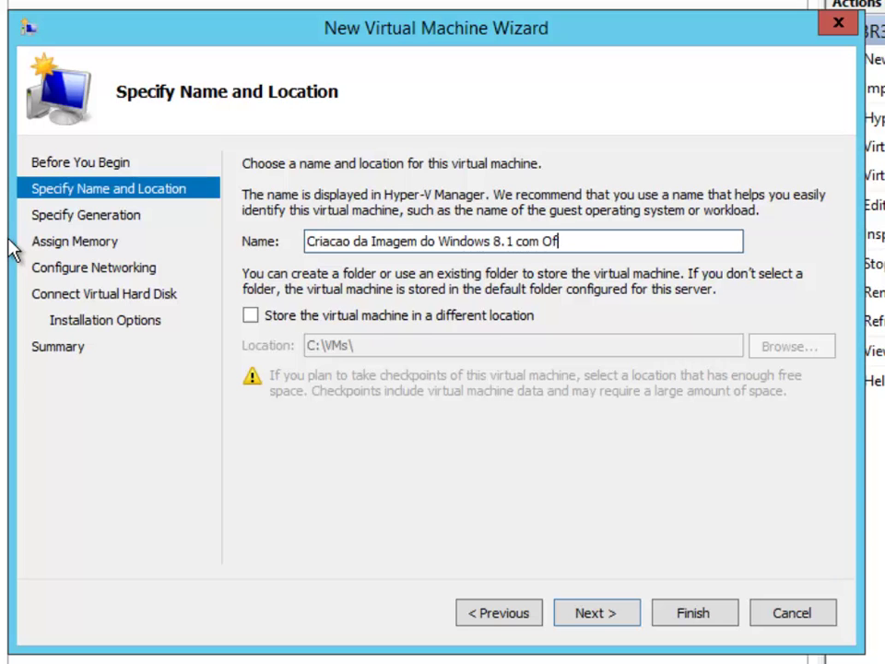
pyautogui.write('fice 2013')
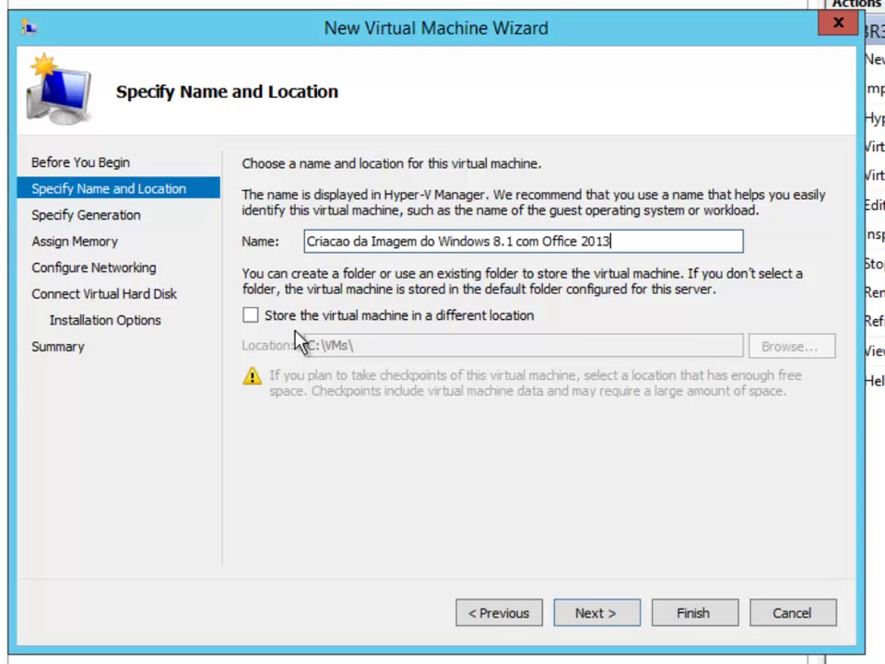
pyautogui.click(322, 317)
pyautogui.click(310, 345)
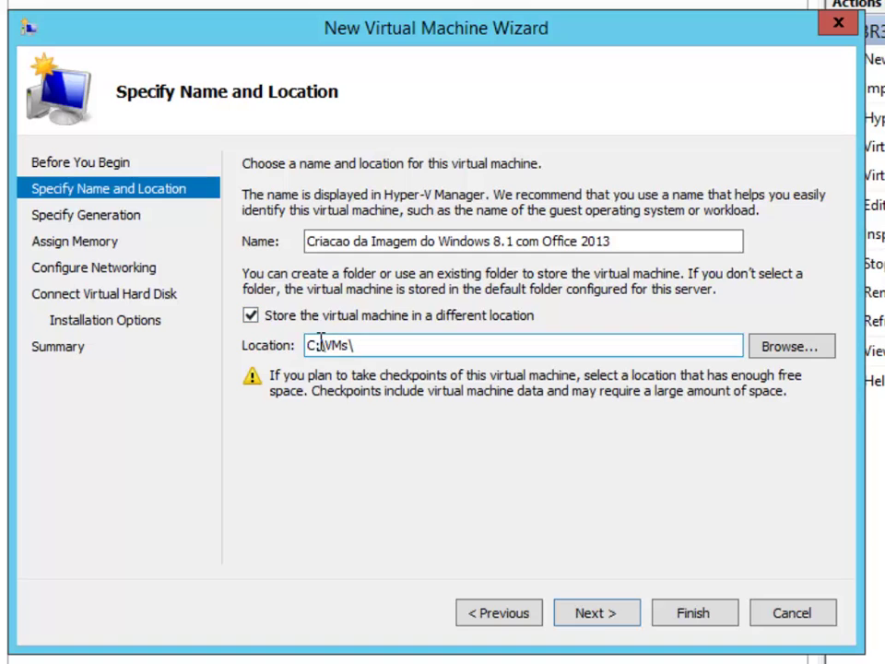
pyautogui.hotkey('shift', 'Left')
pyautogui.write('E')
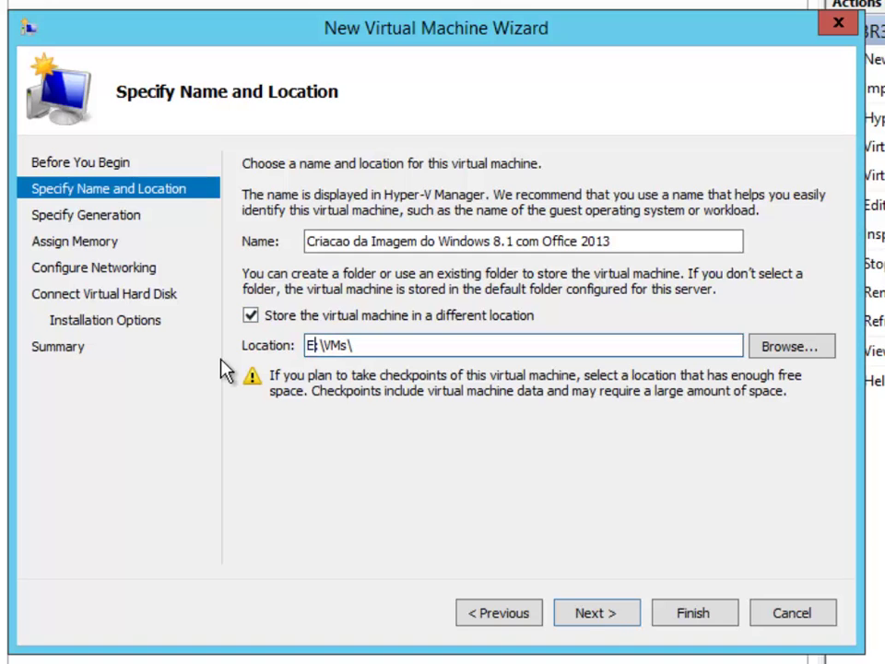
pyautogui.click(608, 618)
# Keep Generation 1, give it 2048 MB memory, connect it to Wireless, and keep the default disk.
pyautogui.click(609, 616)
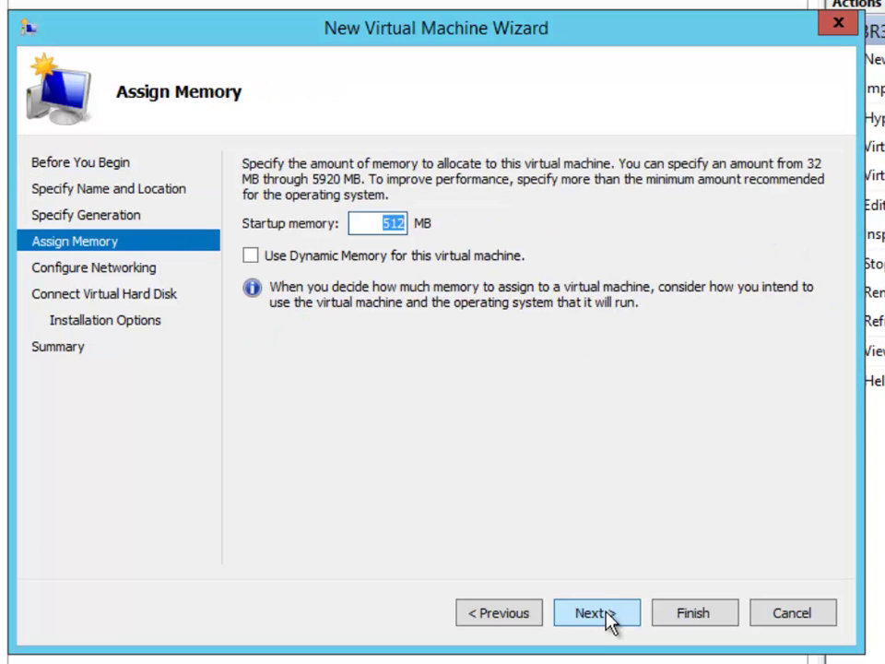
pyautogui.write('2048')
pyautogui.click(606, 619)
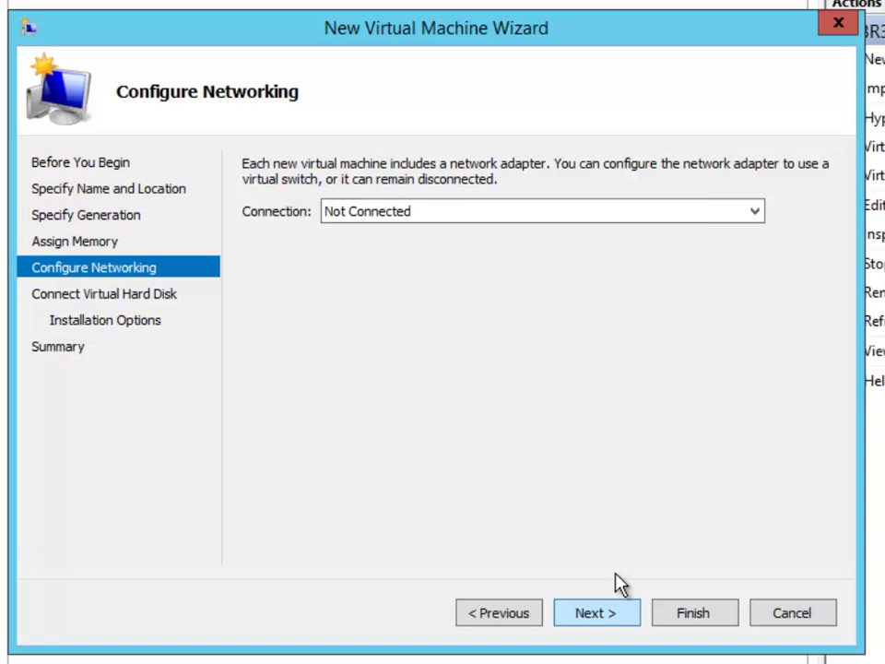
pyautogui.click(701, 222)
pyautogui.click(656, 284)
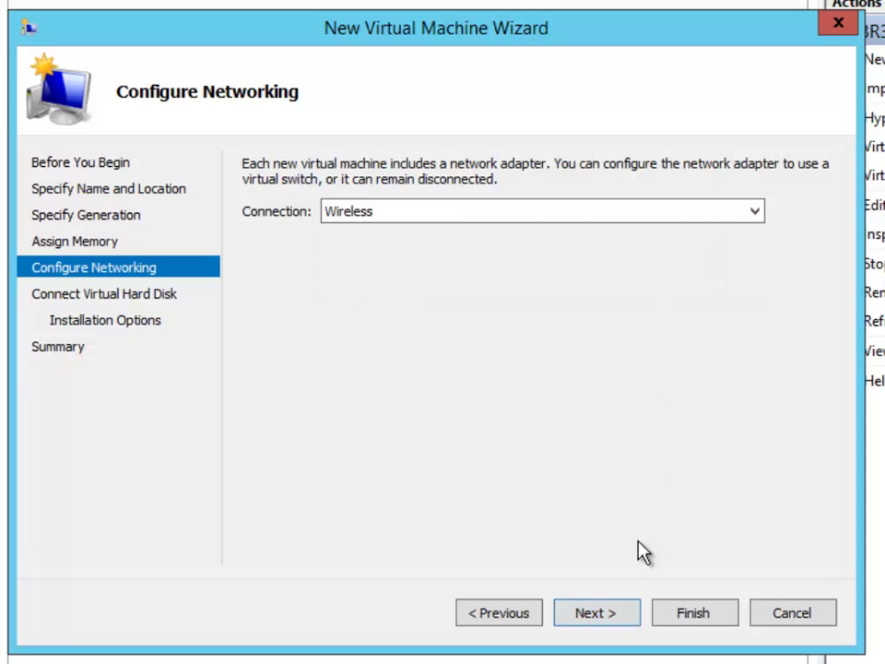
pyautogui.click(625, 617)
pyautogui.click(625, 617)
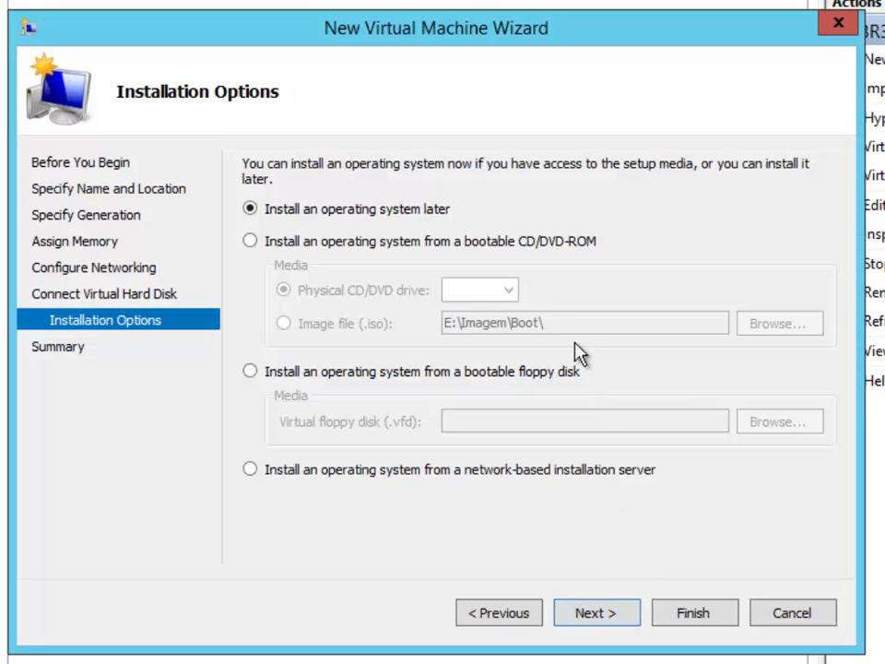
# Set LiteTouchPE_x86.iso as the boot image file and create the VM.
pyautogui.click(434, 243)
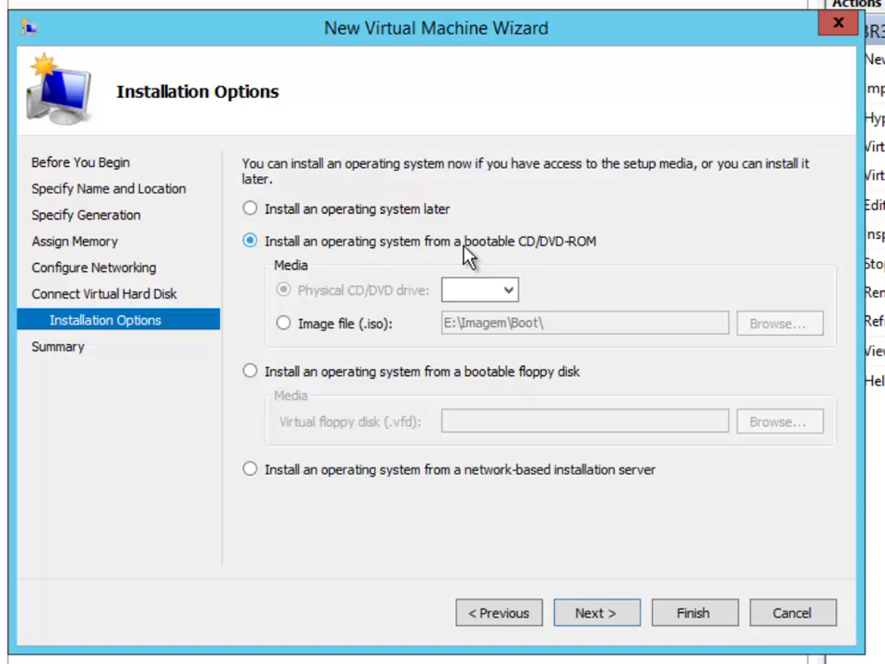
pyautogui.click(319, 325)
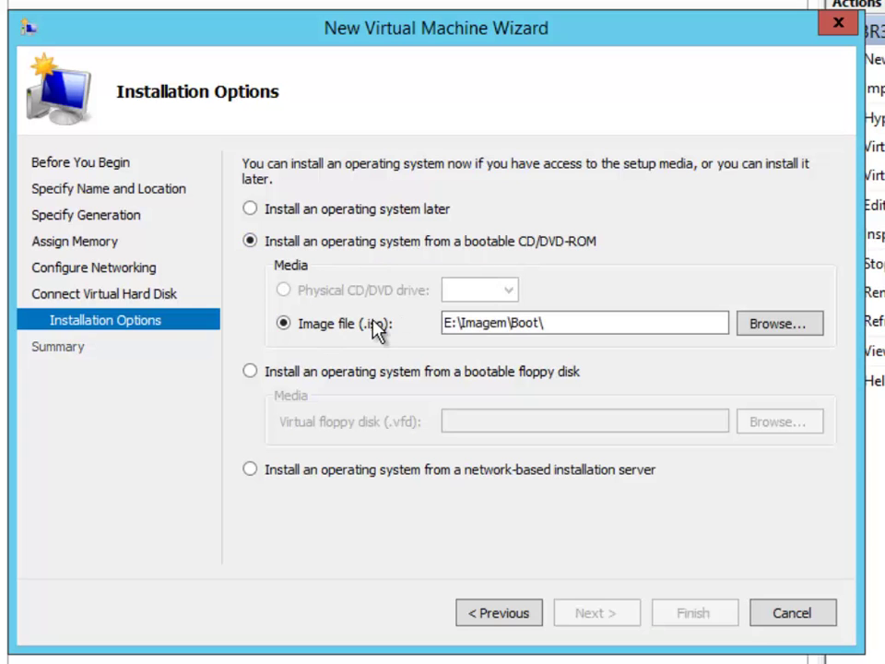
pyautogui.click(792, 331)
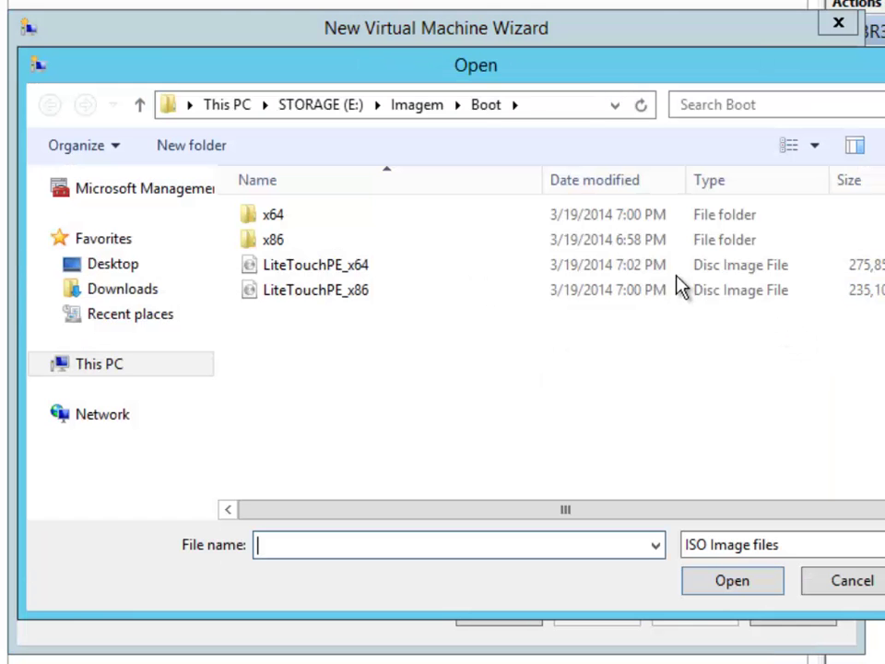
pyautogui.click(567, 107)
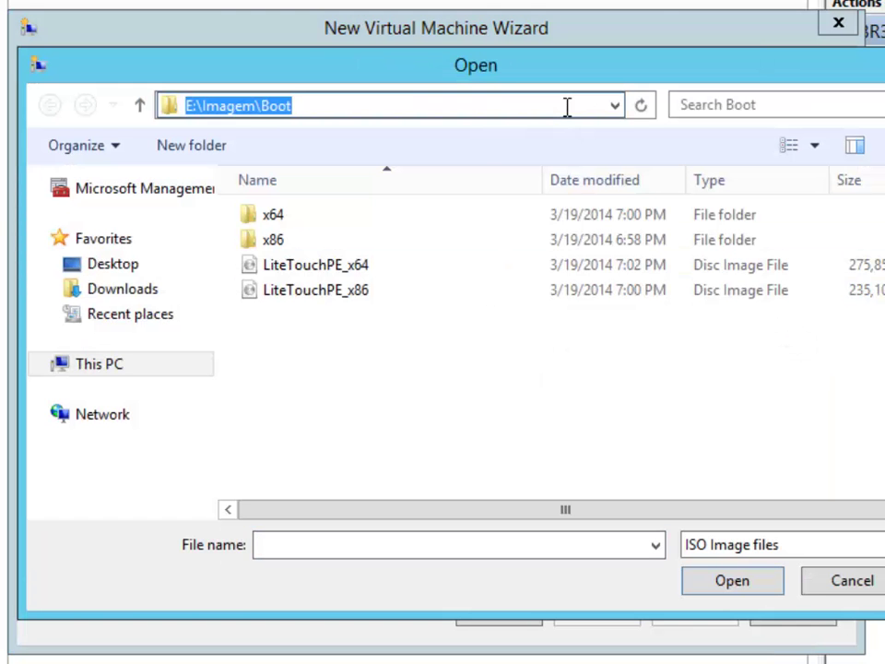
pyautogui.click(462, 362)
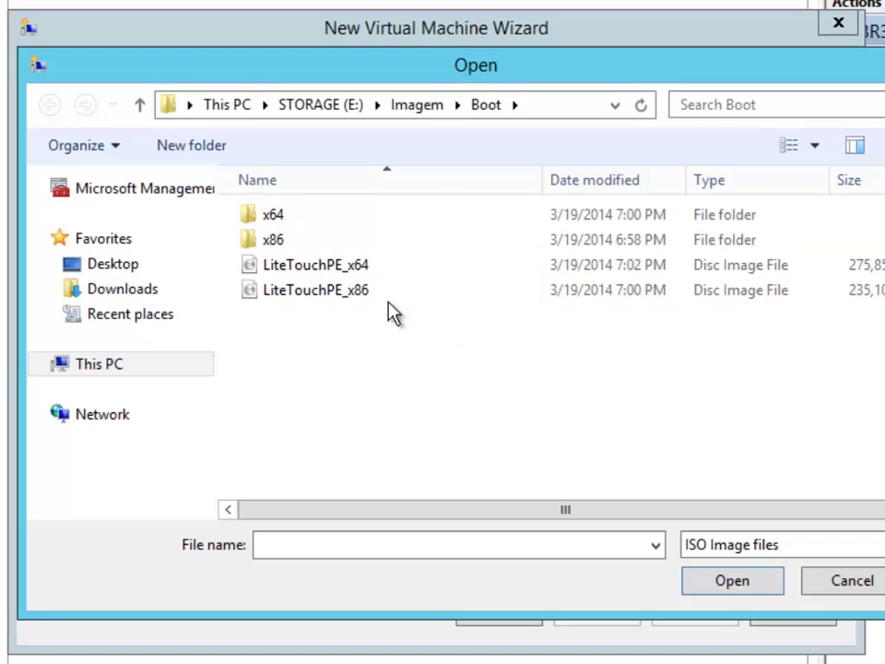
pyautogui.doubleClick(341, 291)
pyautogui.click(617, 615)
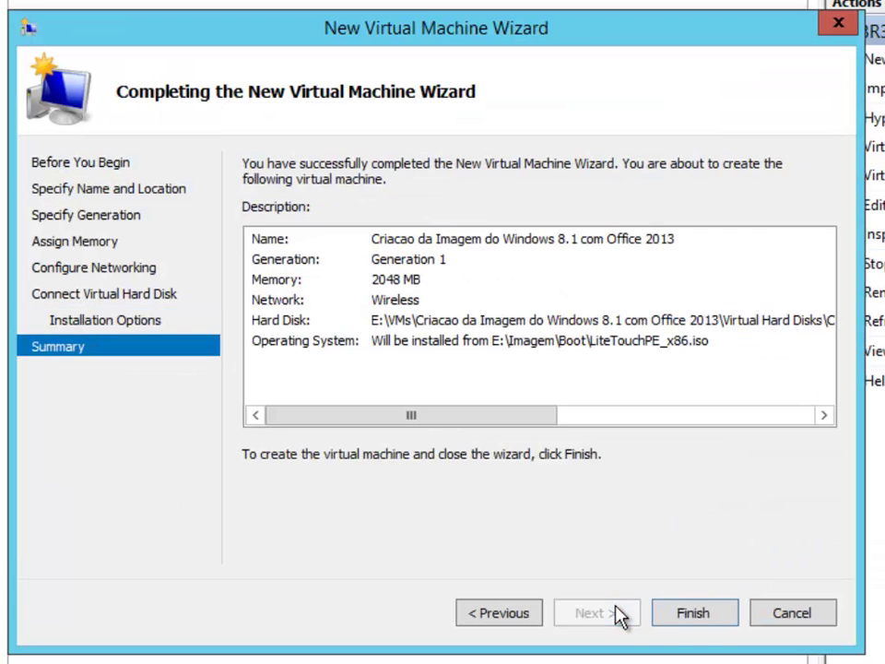
pyautogui.click(694, 618)
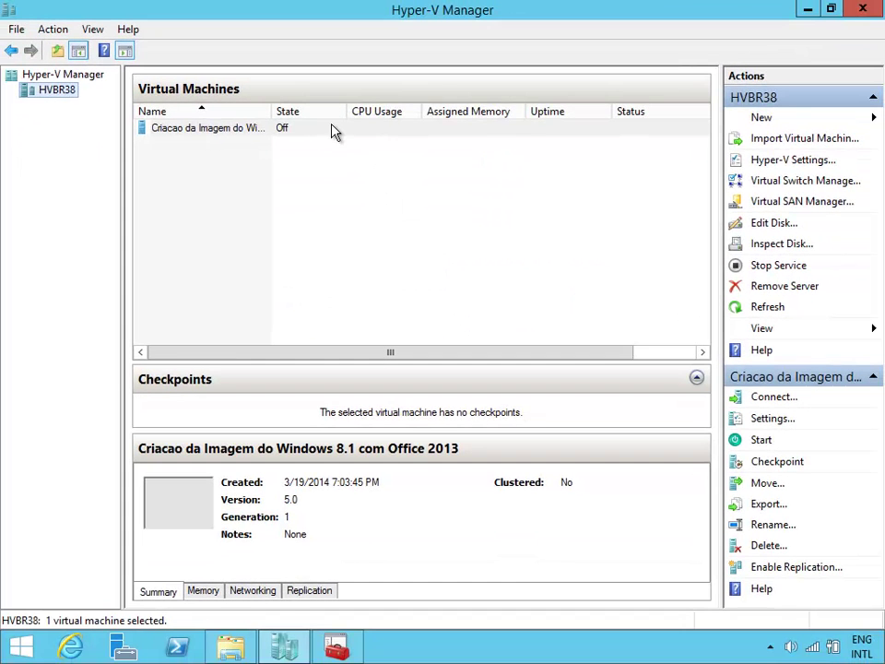
# Raise the new VM's virtual processor count in its Processor settings and apply it.
pyautogui.click(334, 130)
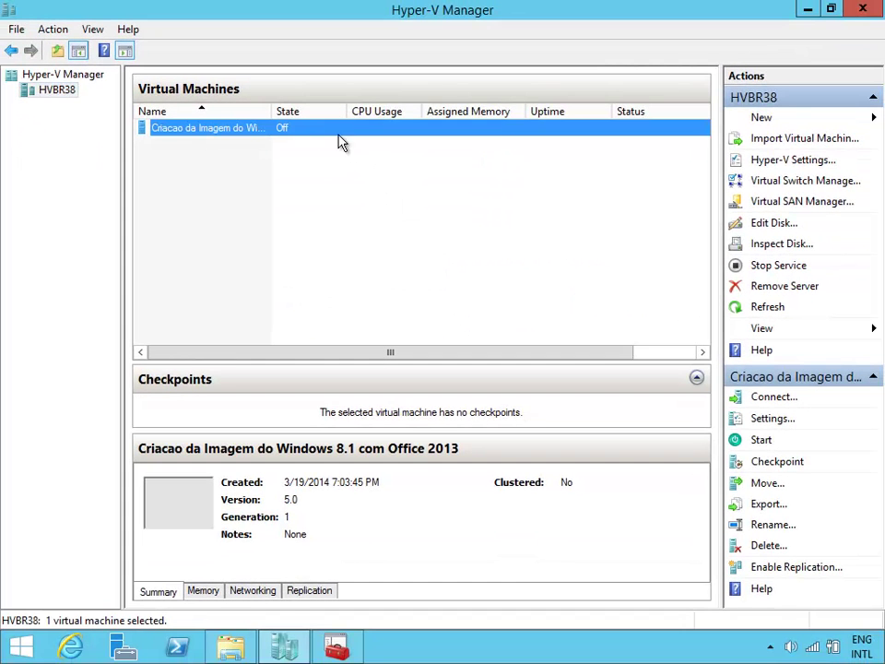
pyautogui.rightClick(356, 127)
pyautogui.click(367, 158)
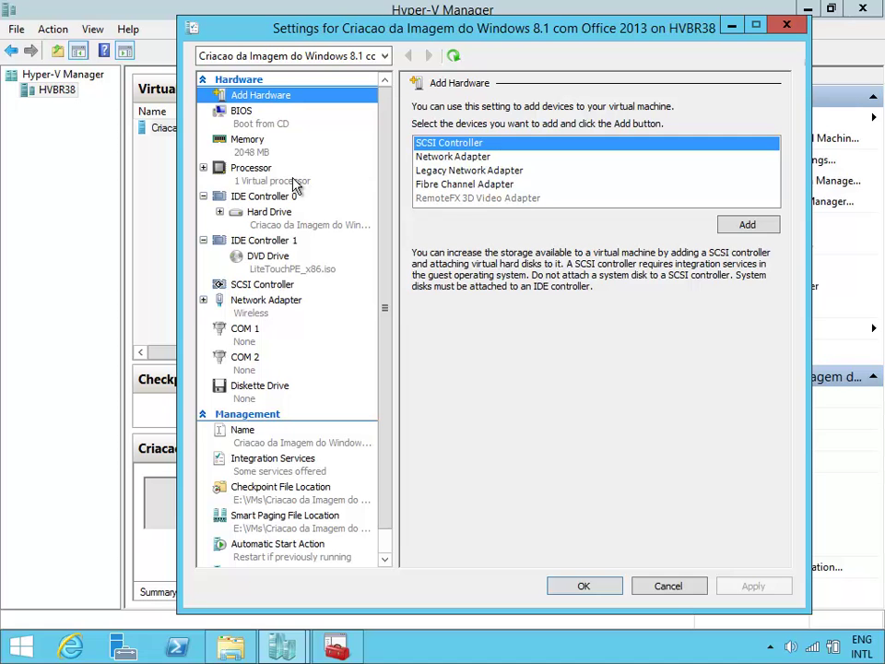
pyautogui.click(348, 176)
pyautogui.click(607, 135)
pyautogui.click(608, 135)
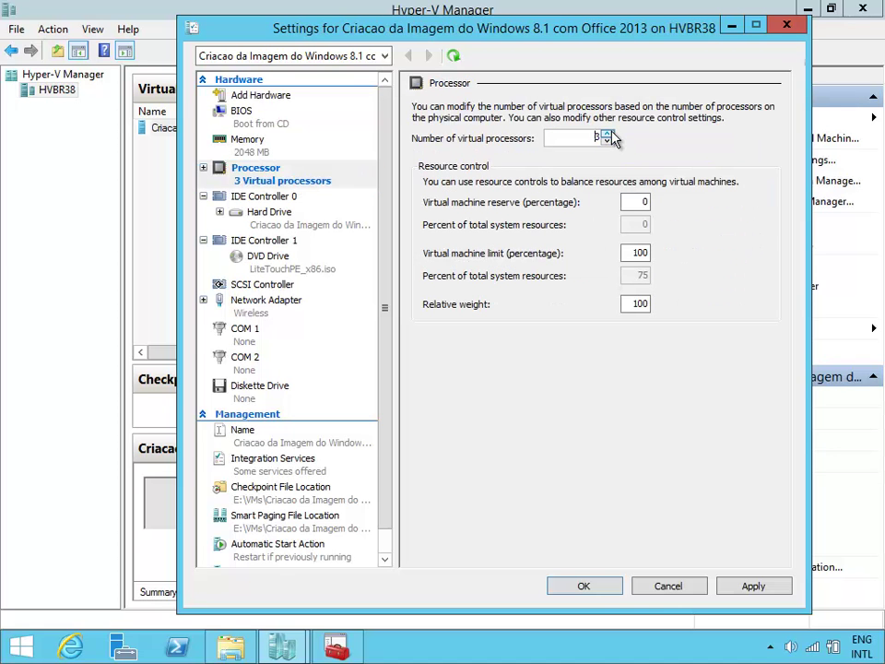
pyautogui.click(607, 135)
pyautogui.click(597, 587)
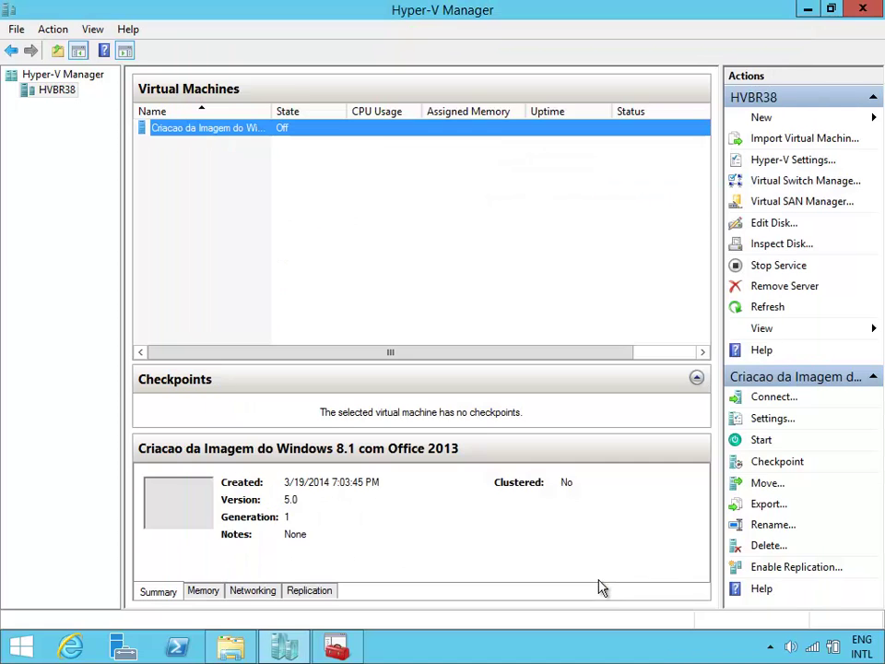
# Connect to the VM's console and move the other windows out of the way.
pyautogui.doubleClick(301, 127)
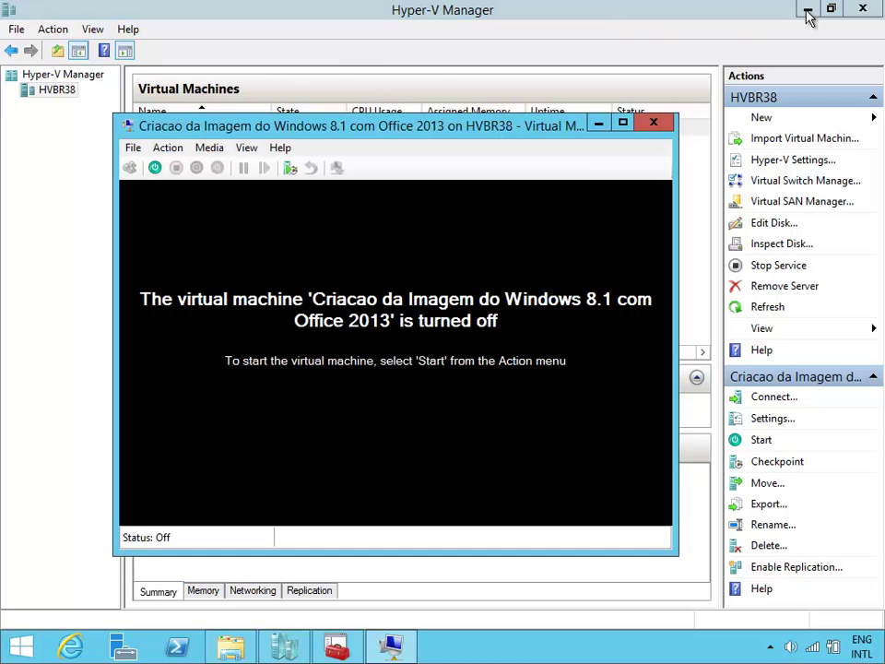
pyautogui.click(808, 10)
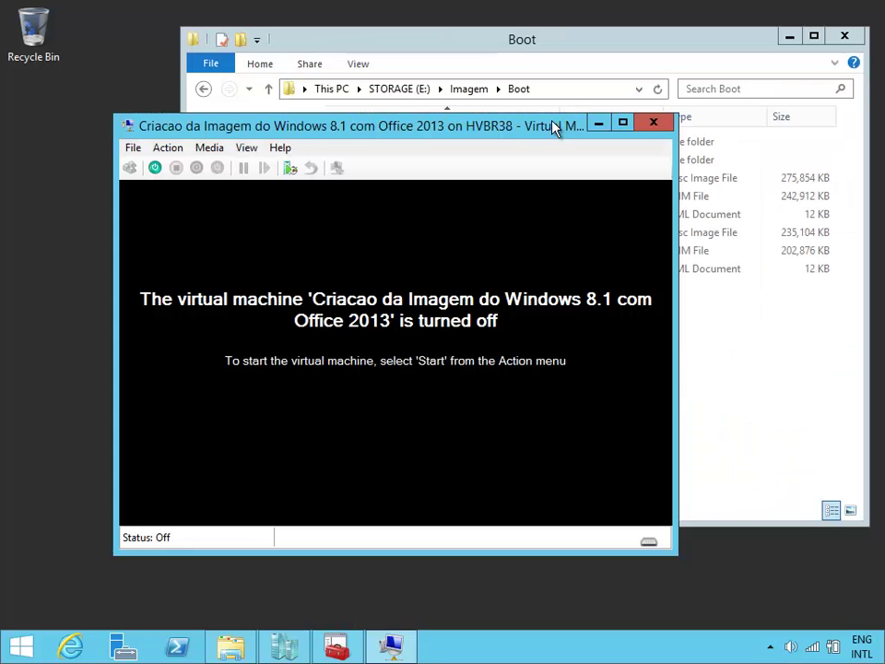
pyautogui.click(791, 38)
pyautogui.moveTo(468, 131); pyautogui.dragTo(366, 27)
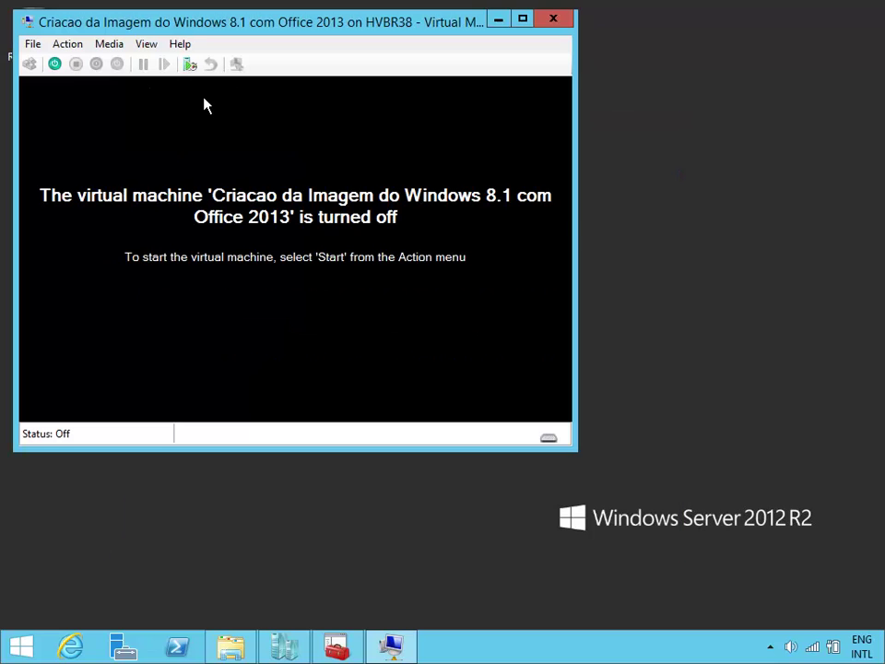
# Start the VM in full screen and choose Run the Deployment Wizard on the MDT welcome screen.
pyautogui.click(57, 65)
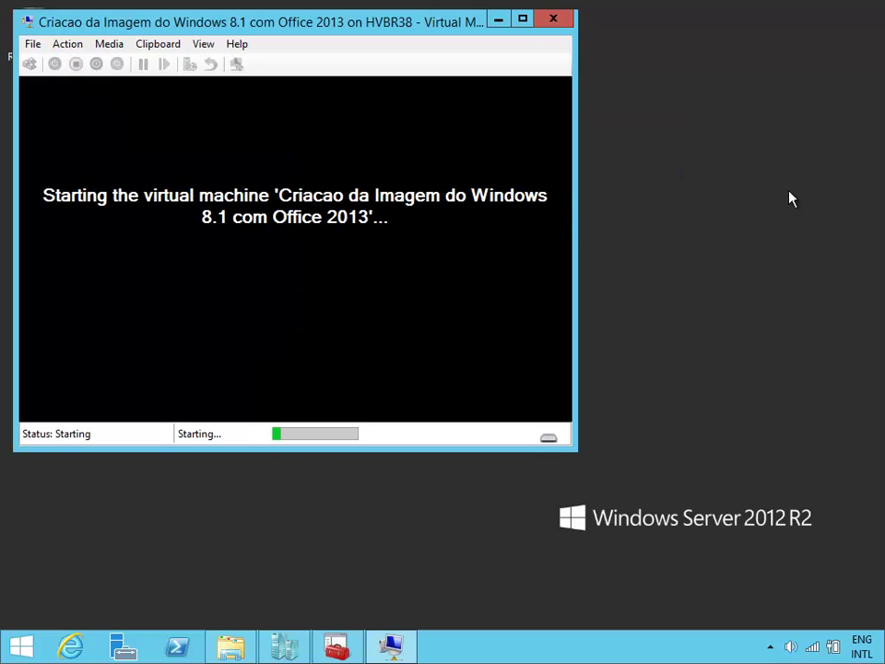
pyautogui.click(528, 24)
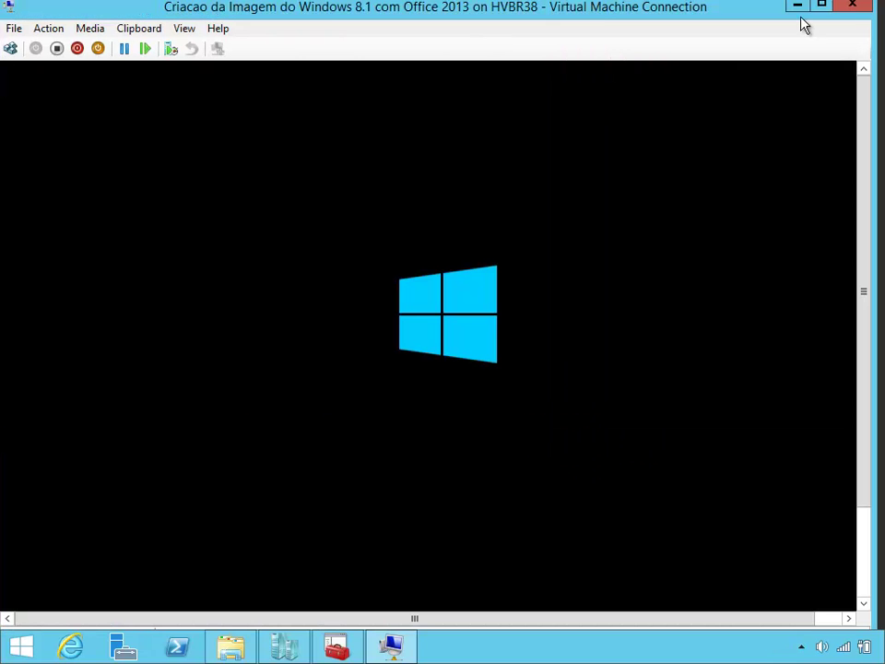
pyautogui.click(822, 6)
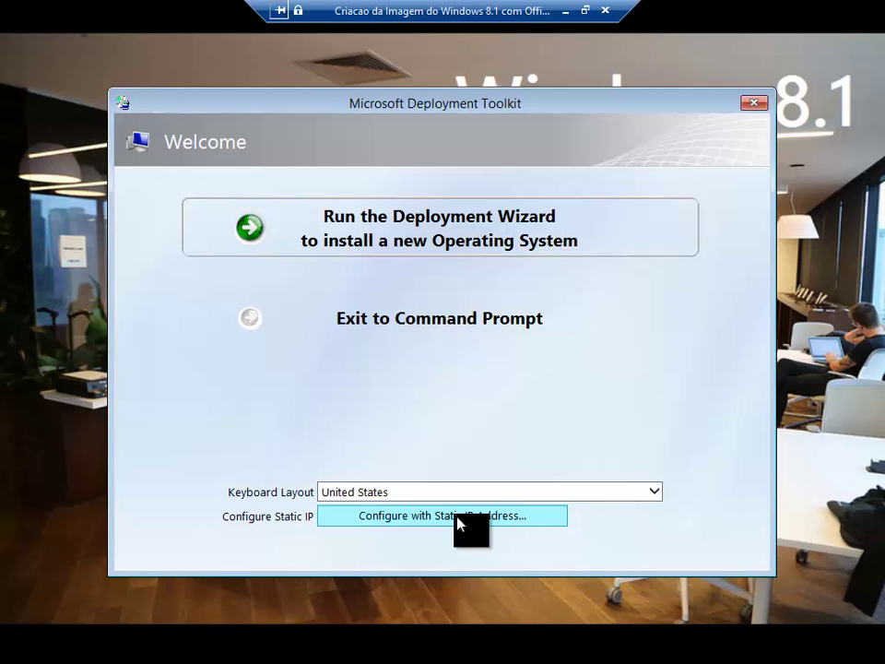
pyautogui.click(452, 242)
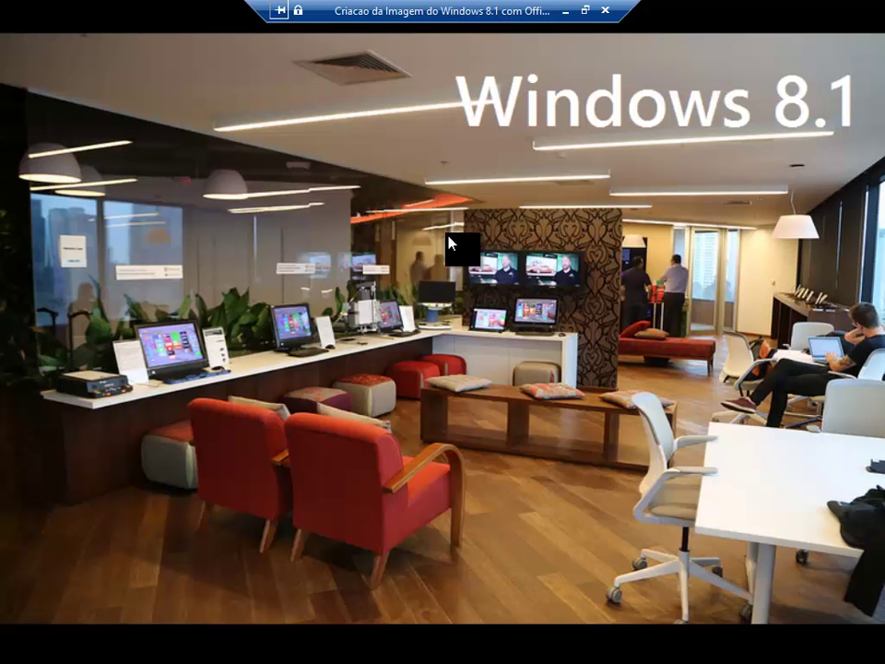
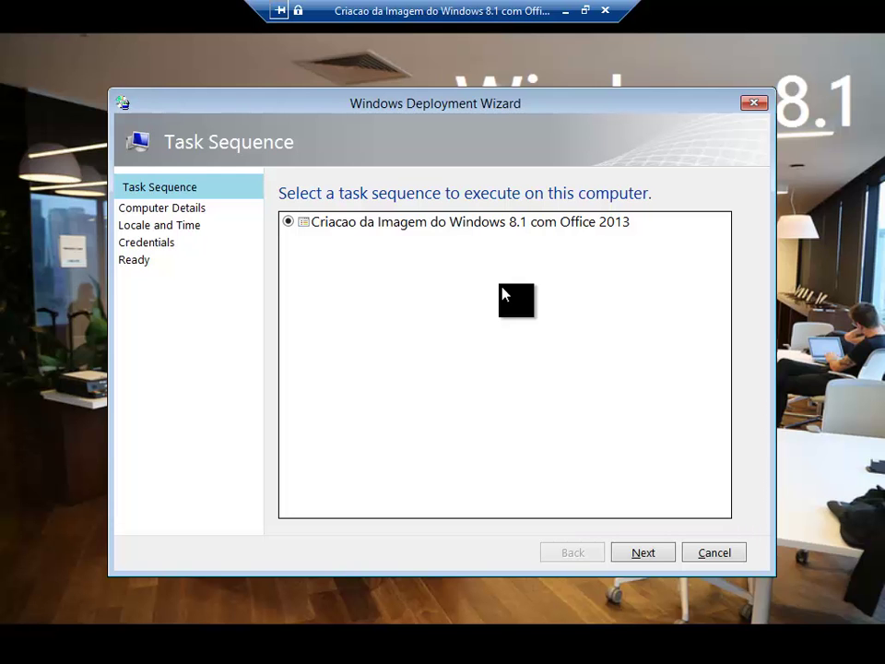
# Move on to Computer Details and enter PCBR234234 as the computer name.
pyautogui.click(642, 552)
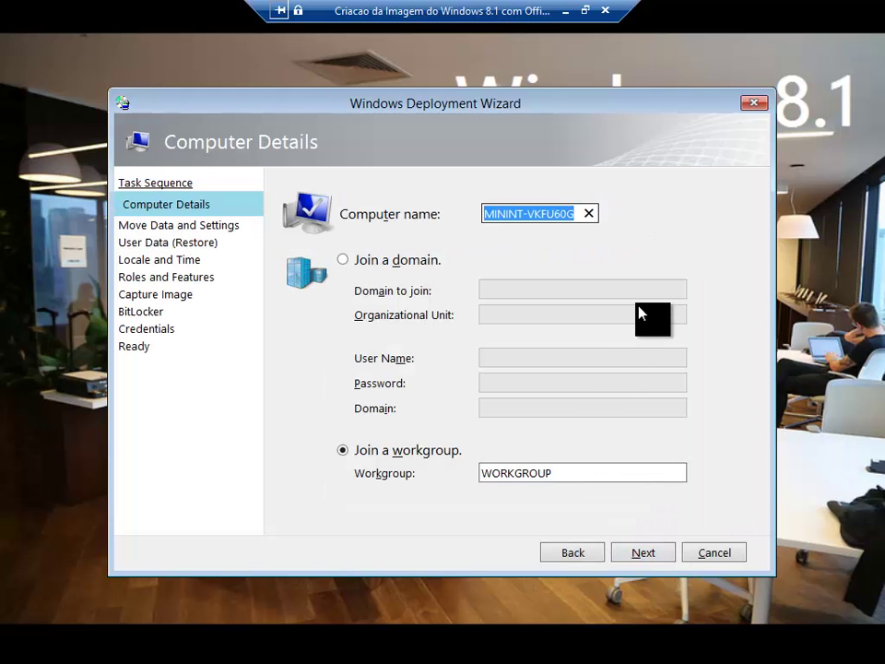
pyautogui.write('PCBE')
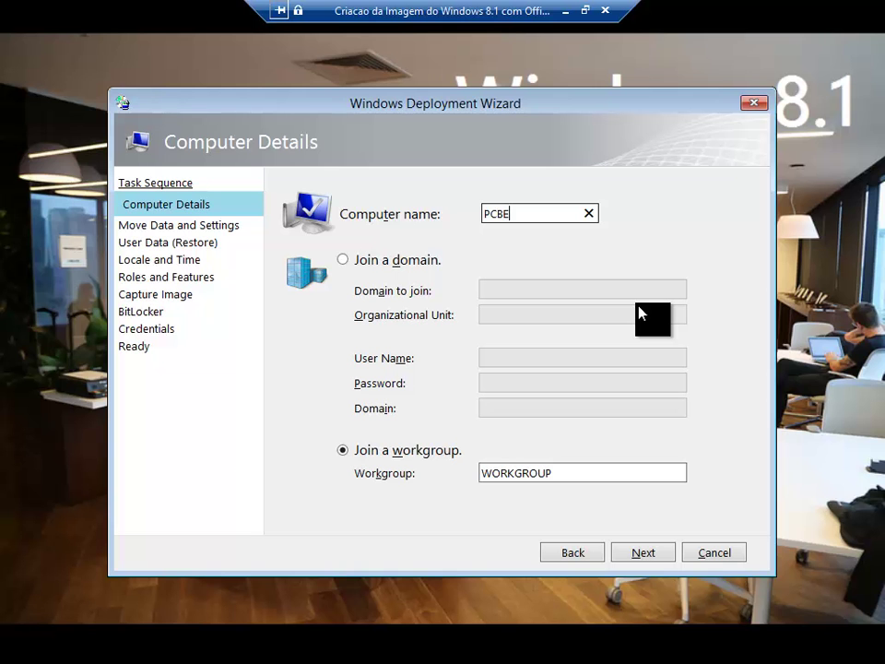
pyautogui.press('BackSpace')
pyautogui.write('R234234')
# Try the domain option, then keep the computer in workgroup WORKGROUP and continue.
pyautogui.click(388, 261)
pyautogui.click(572, 290)
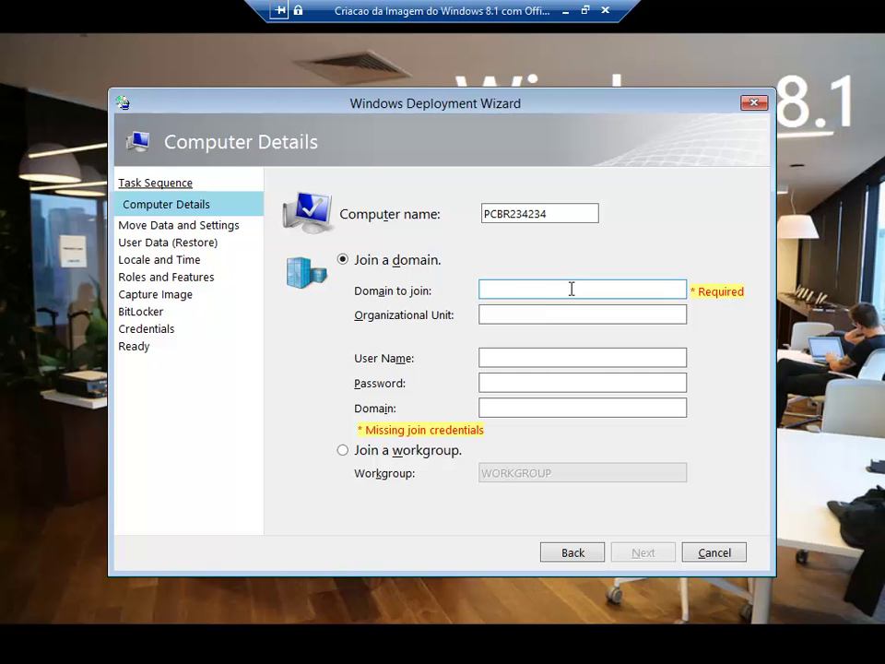
pyautogui.click(381, 461)
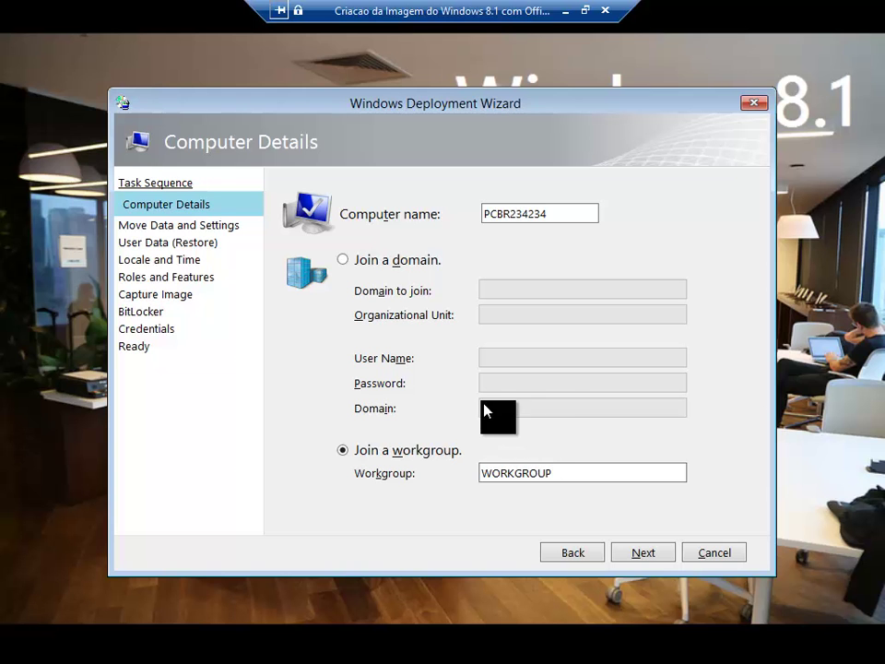
pyautogui.click(652, 555)
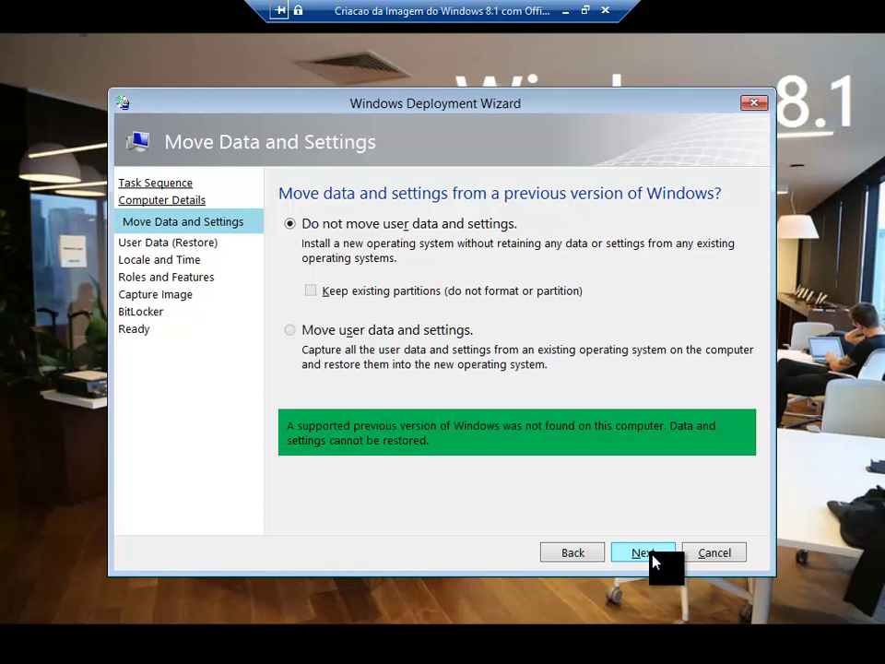
# Accept 'Do not move user data' and 'Do not restore user data' on both pages.
pyautogui.click(652, 556)
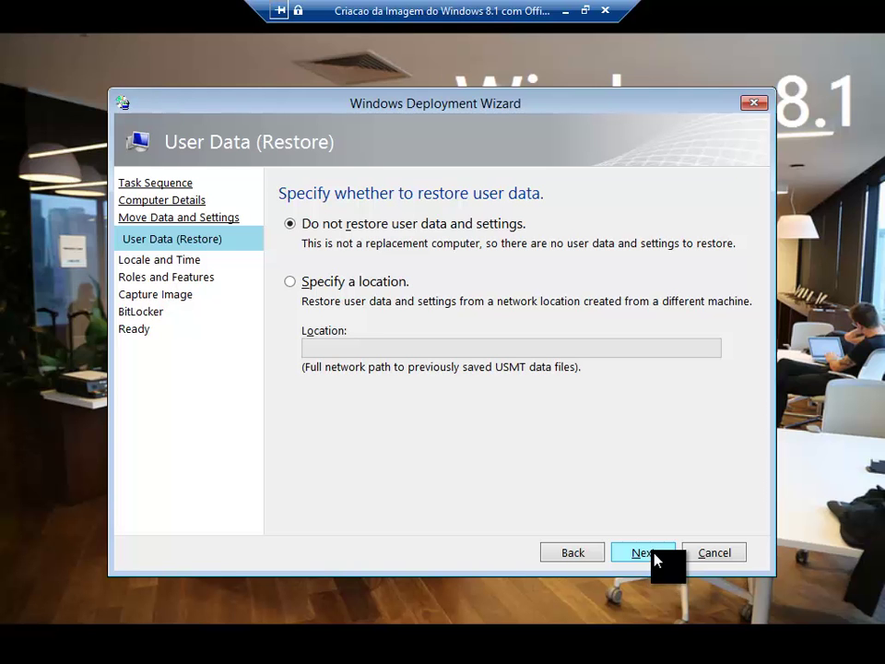
pyautogui.click(637, 559)
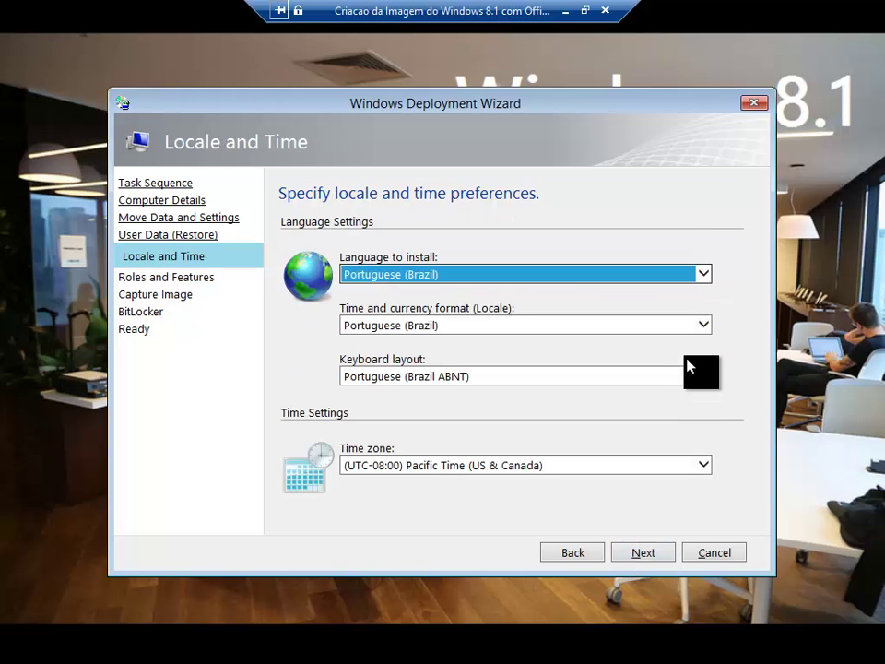
# Choose the (UTC-03:00) Brasilia time zone, keeping Portuguese (Brazil) locale, and continue.
pyautogui.click(690, 464)
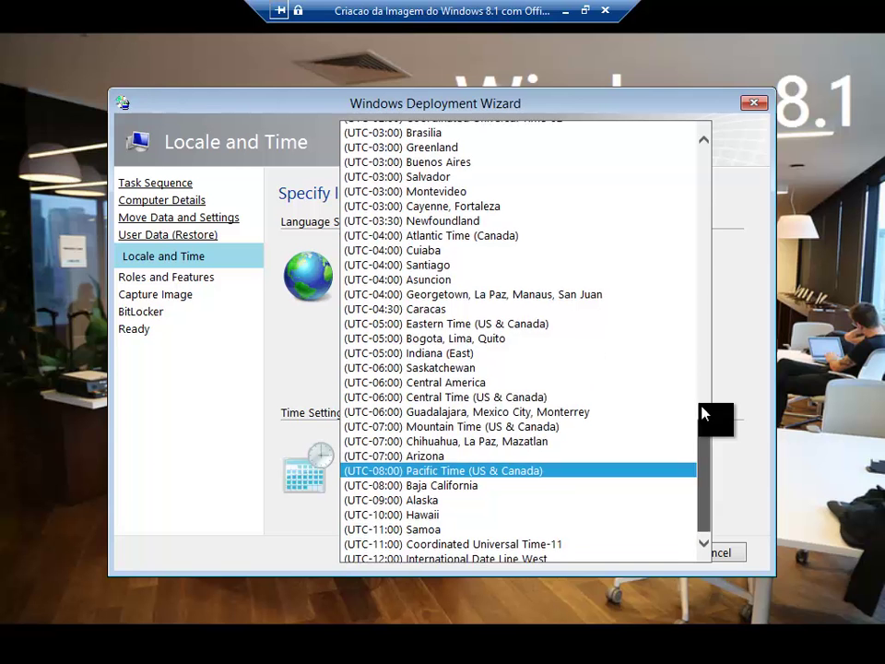
pyautogui.scroll(5, 659, 316)
pyautogui.click(613, 291)
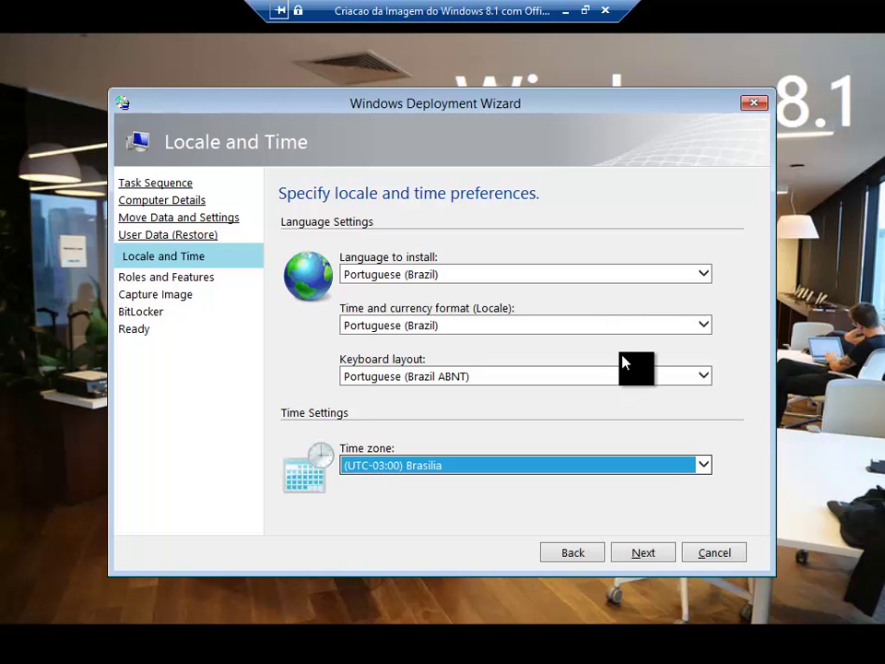
pyautogui.click(651, 553)
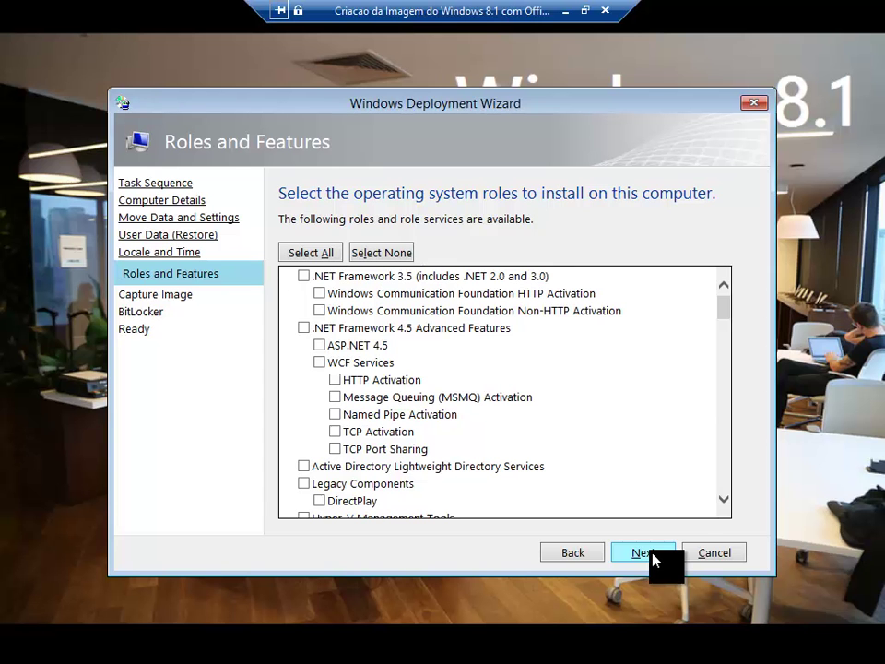
# Look through the Roles and Features list, leave everything unchecked, and continue.
pyautogui.click(727, 385)
pyautogui.moveTo(728, 339); pyautogui.dragTo(730, 309)
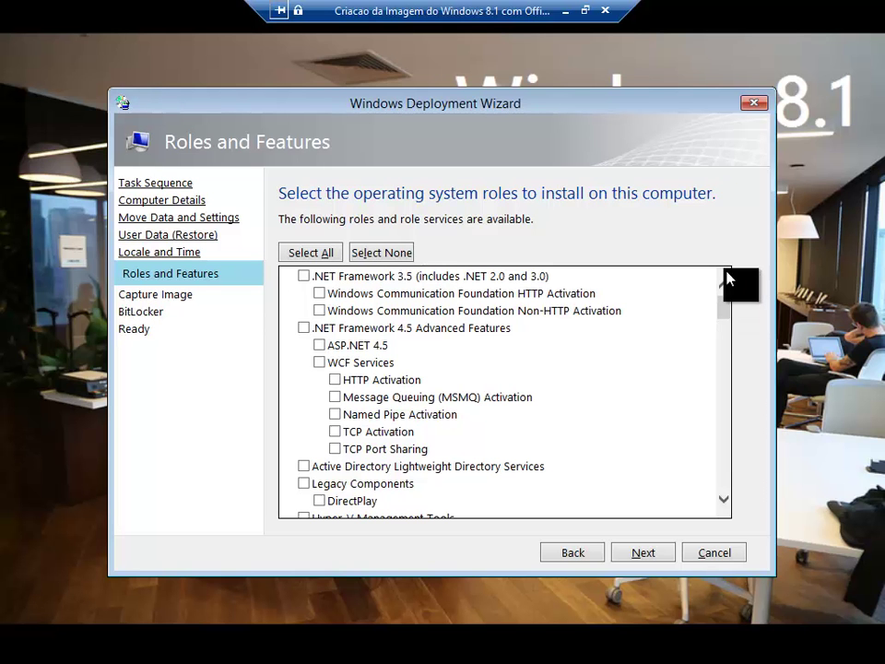
pyautogui.scroll(-3, 732, 307)
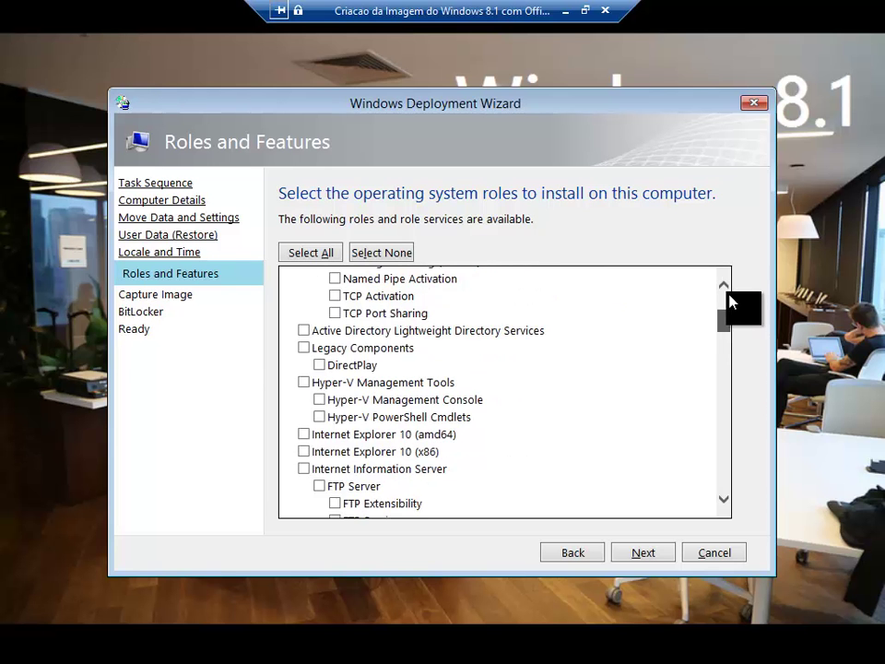
pyautogui.scroll(3, 734, 295)
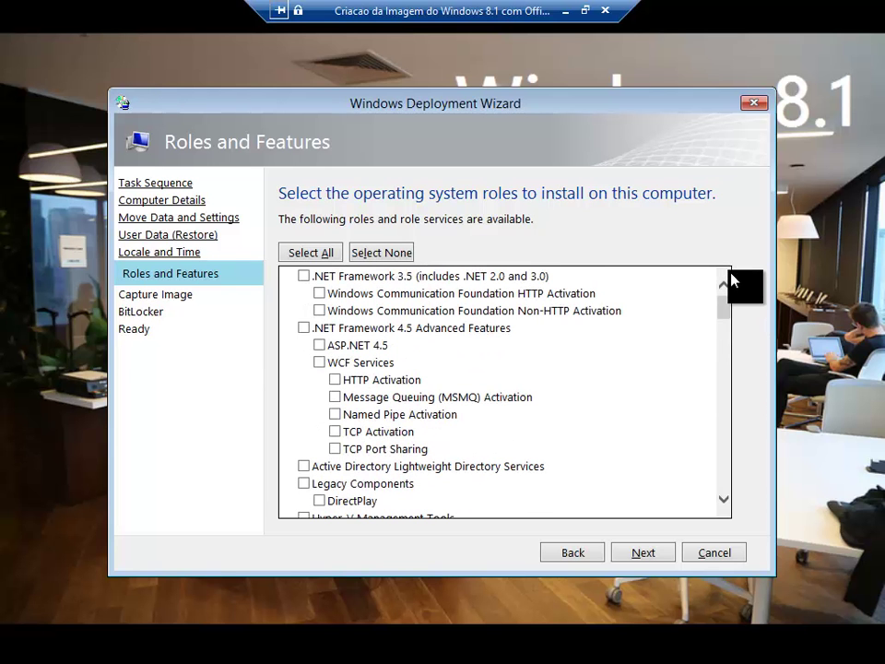
pyautogui.click(650, 555)
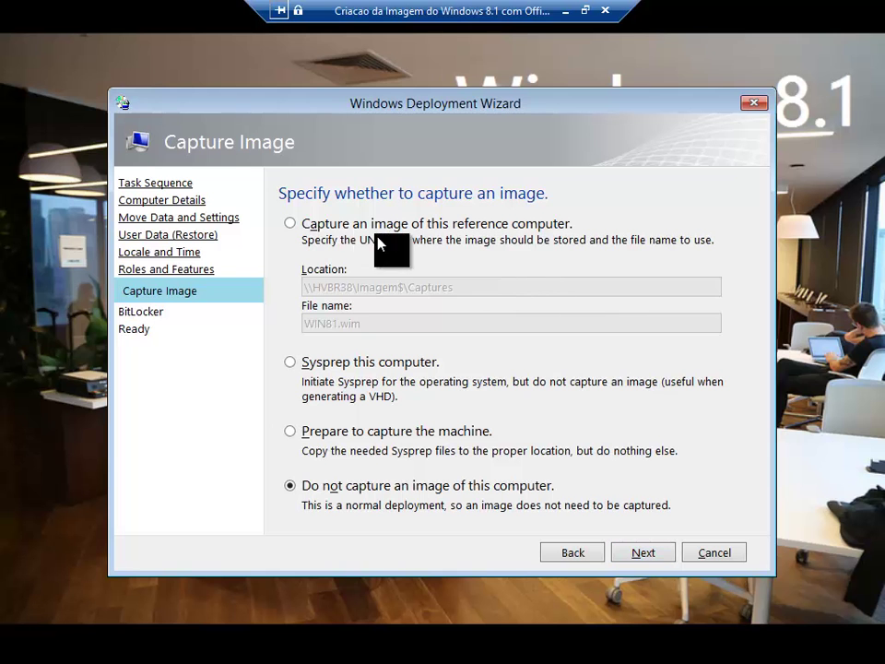
# Choose to capture an image of this computer and check the WIN81 file name.
pyautogui.click(323, 224)
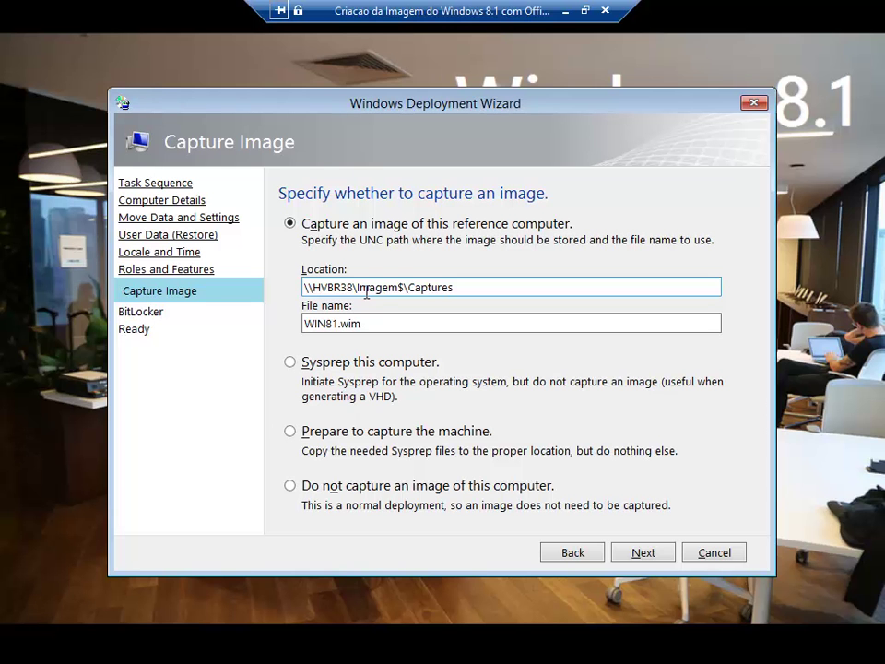
pyautogui.click(374, 324)
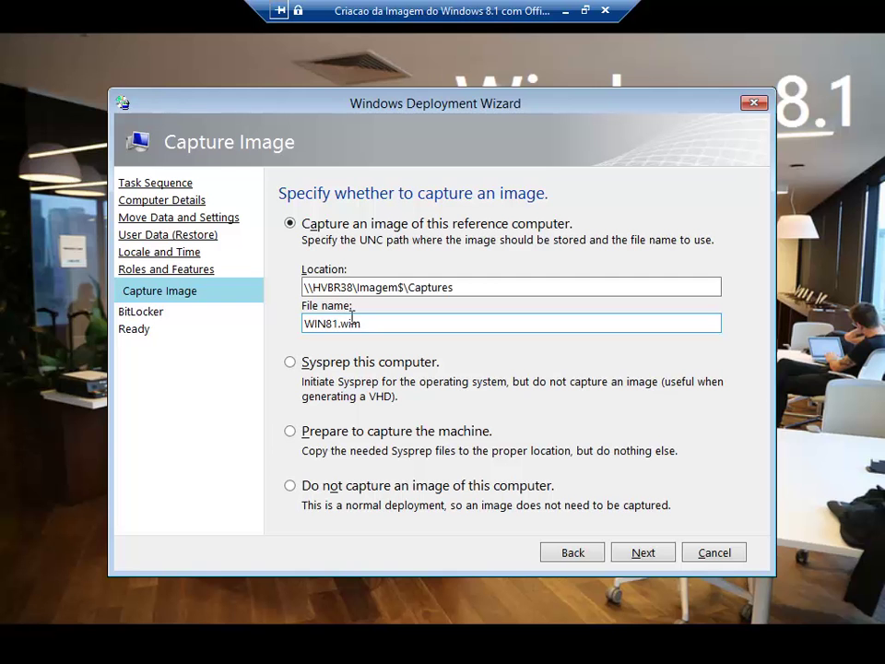
pyautogui.moveTo(341, 323); pyautogui.dragTo(291, 328)
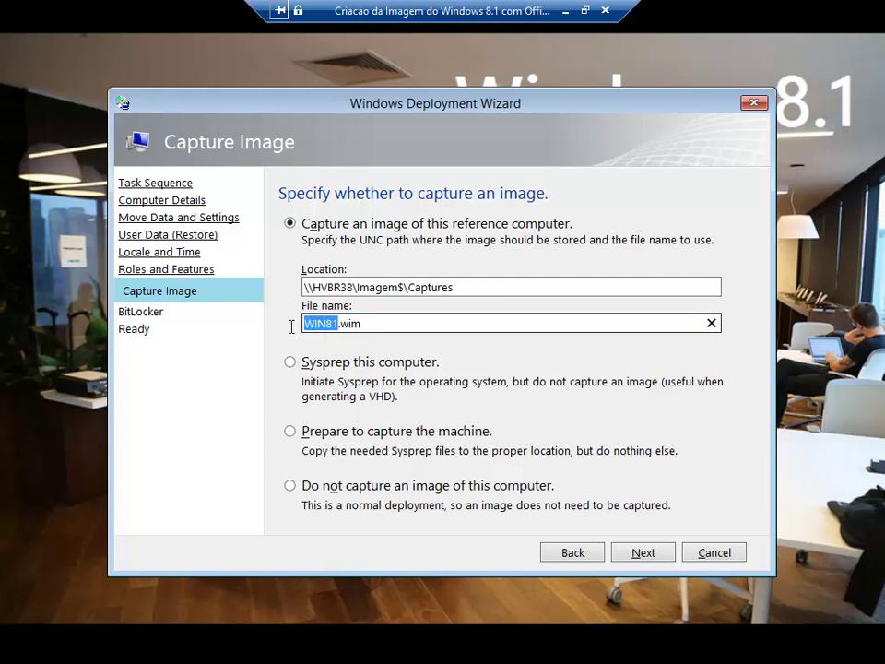
pyautogui.click(328, 324)
# Review the details on the Ready page and begin the capture deployment.
pyautogui.click(643, 557)
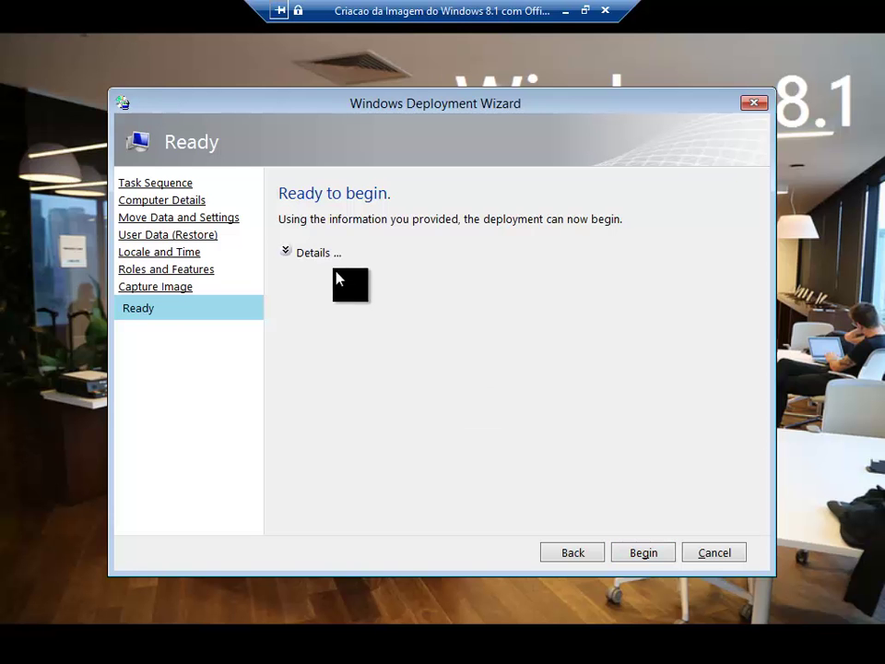
pyautogui.click(313, 254)
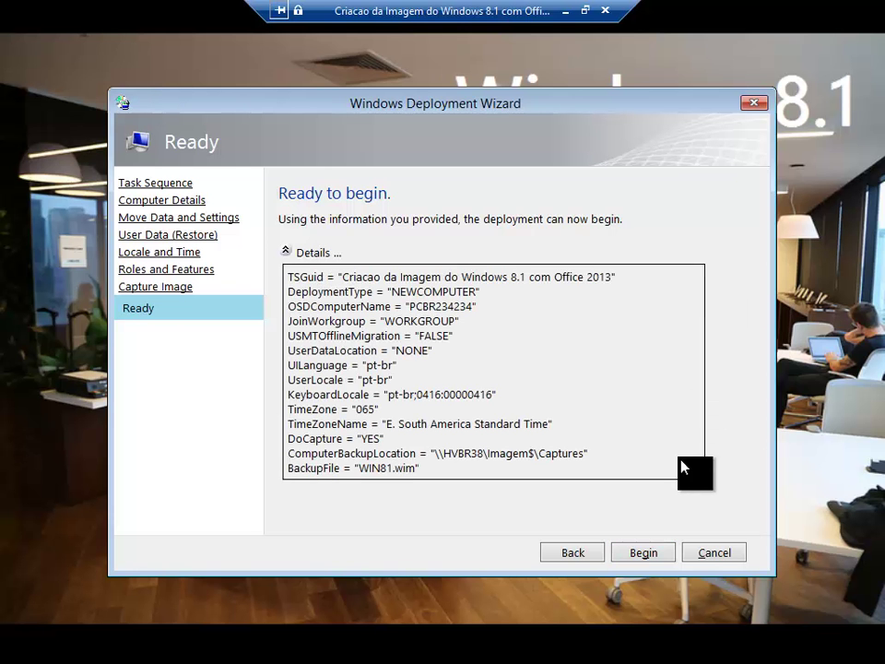
pyautogui.click(662, 553)
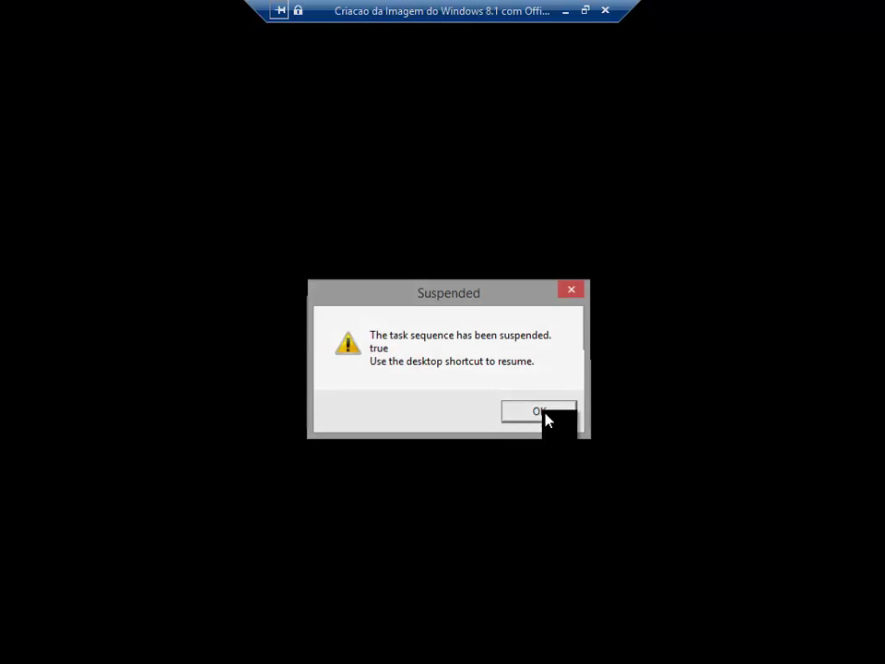
# Dismiss the task sequence Suspended message with OK.
pyautogui.click(543, 414)
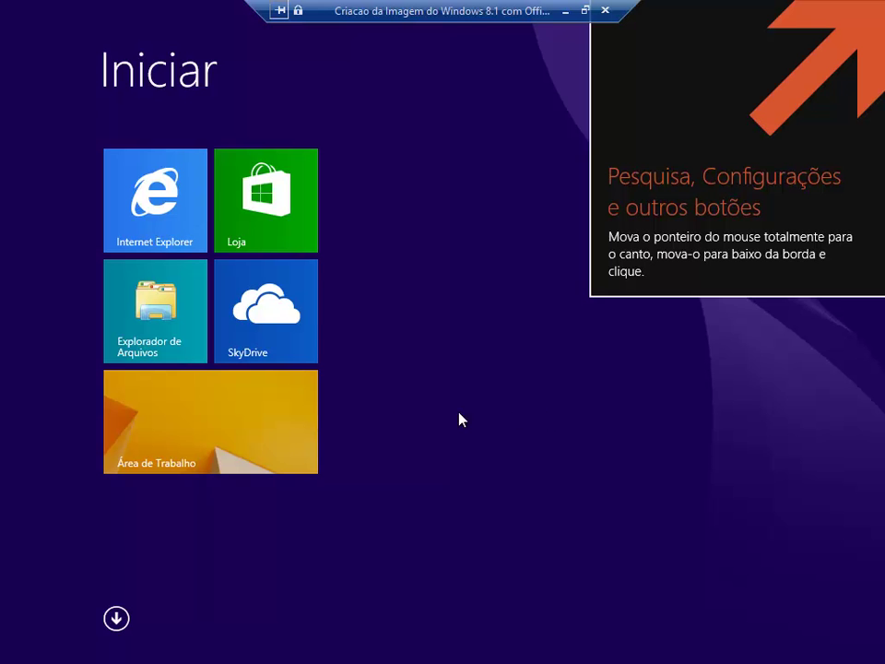
# Go from the Start screen to the Área de Trabalho (Desktop).
pyautogui.click(238, 410)
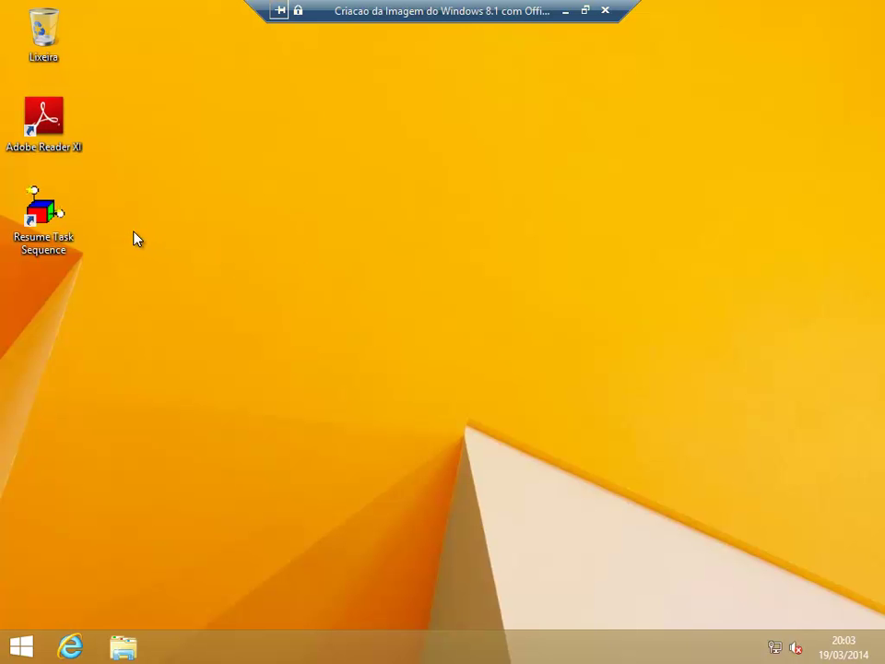
# Launch the Resume Task Sequence desktop shortcut so the Create WIM action runs.
pyautogui.click(40, 227)
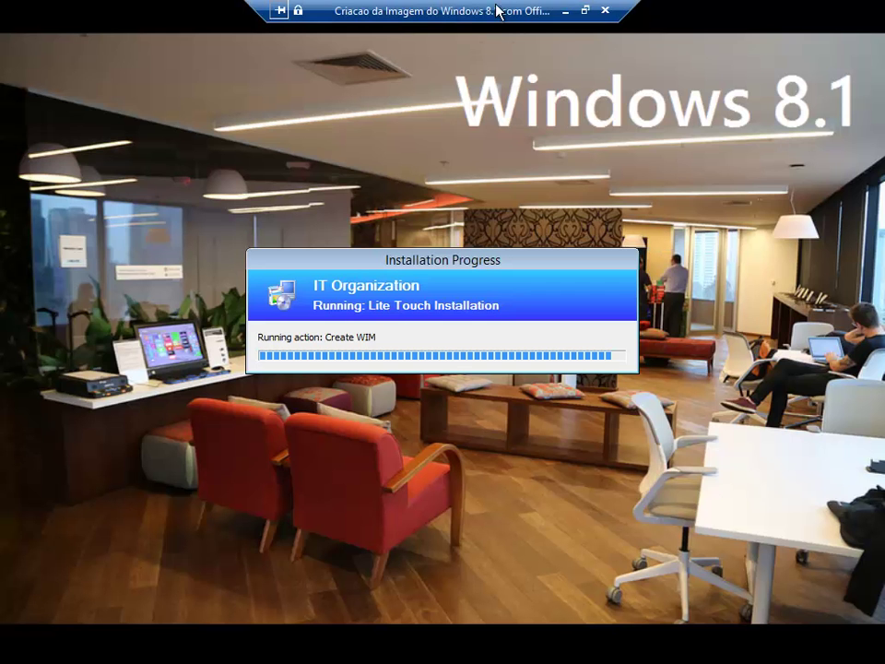
# On the host, confirm WIN81.wim exists in E:\Imagem\Captures, then close File Explorer.
pyautogui.click(568, 11)
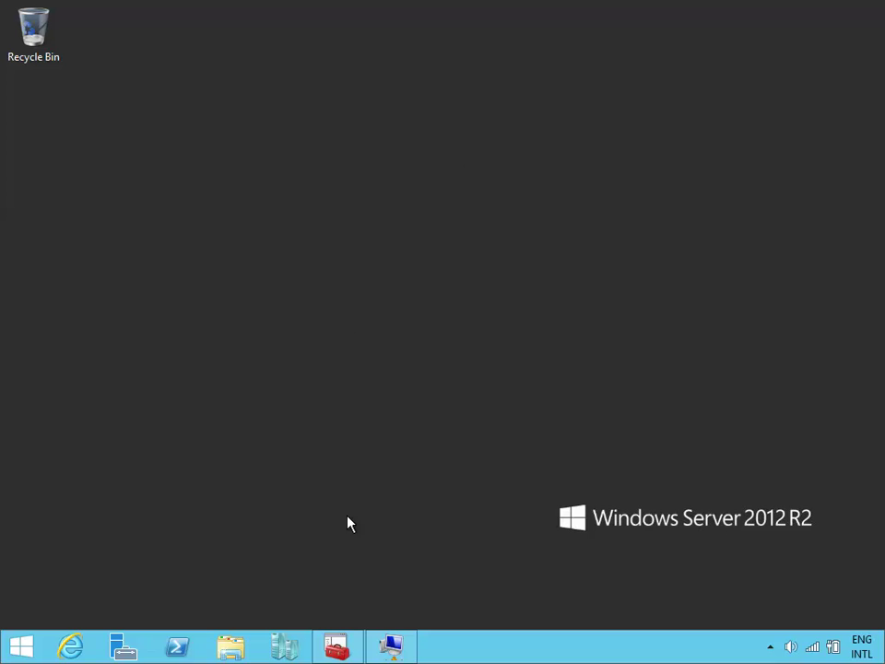
pyautogui.click(232, 646)
pyautogui.moveTo(486, 43); pyautogui.dragTo(427, 41)
pyautogui.doubleClick(634, 334)
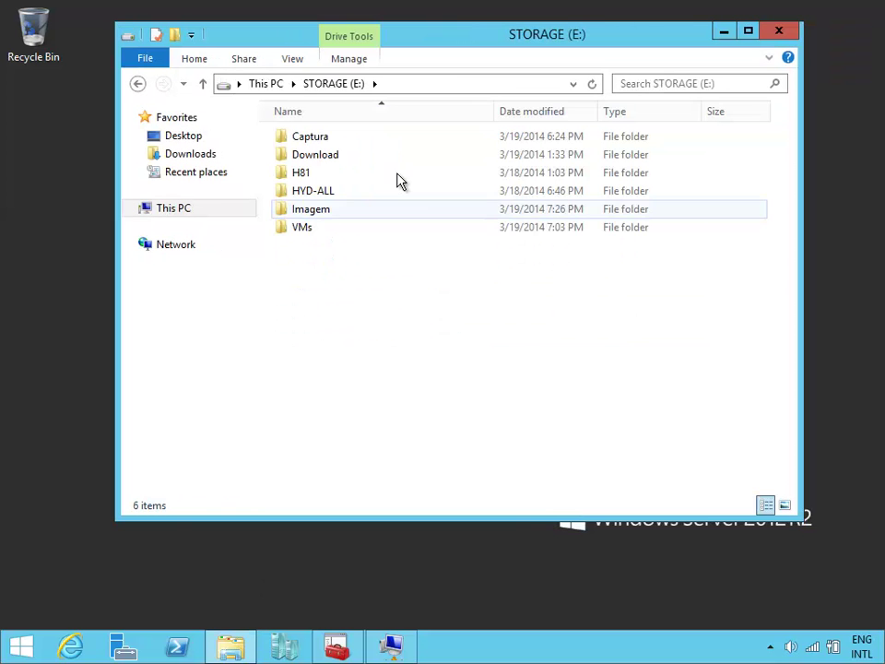
pyautogui.doubleClick(371, 209)
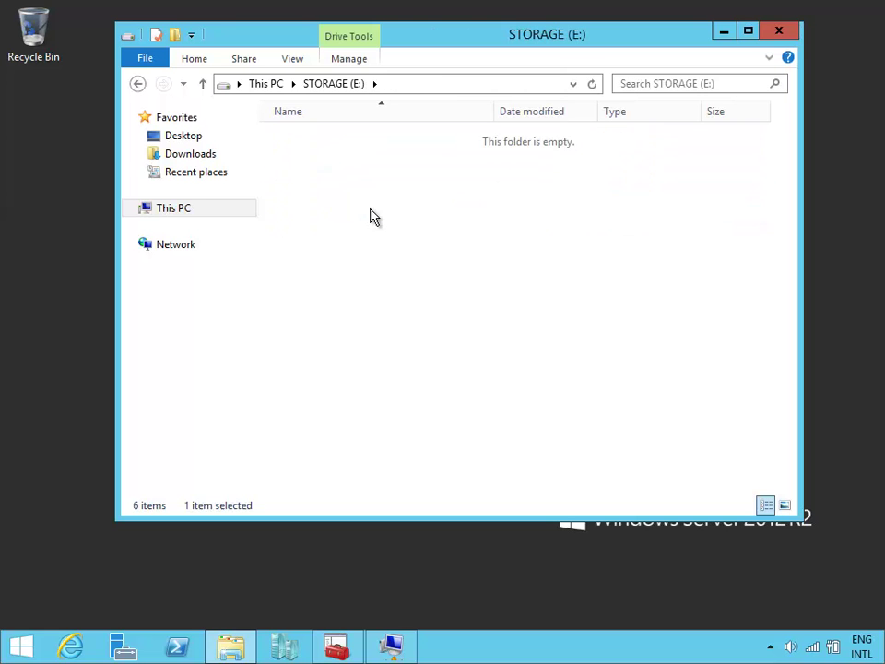
pyautogui.doubleClick(409, 213)
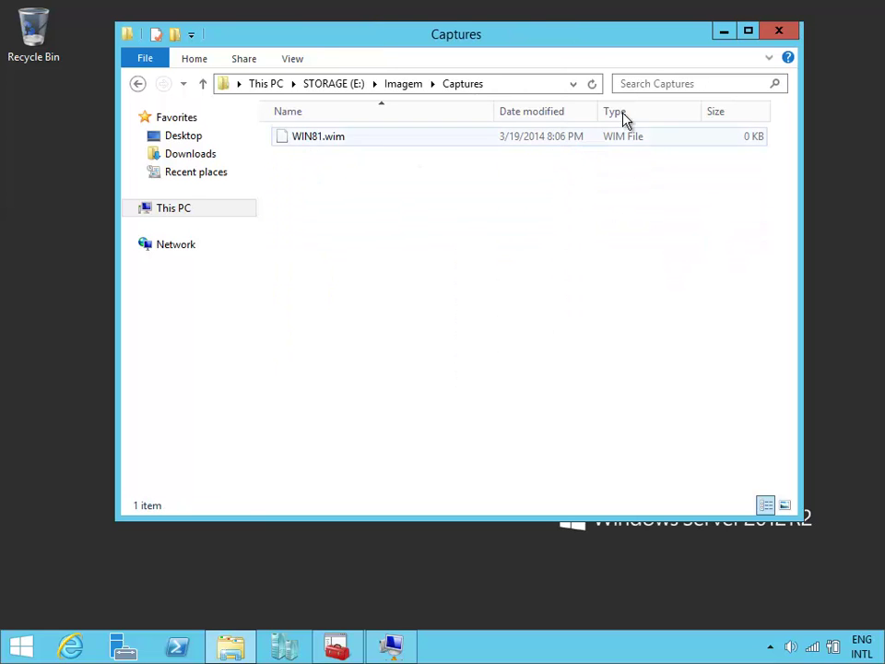
pyautogui.click(346, 146)
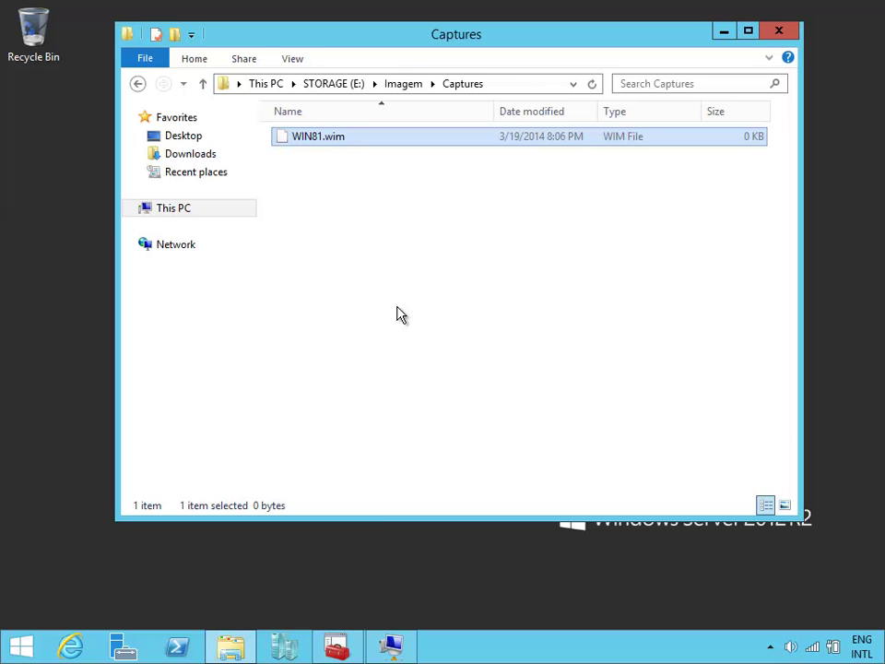
pyautogui.click(788, 32)
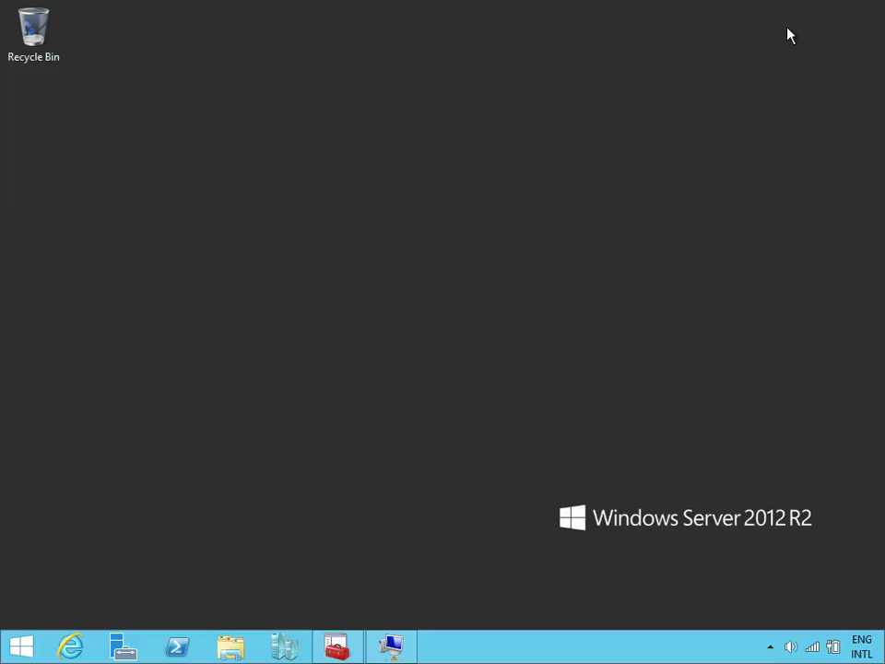
# Watch the VM's installation progress and finish the successful summary (0 errors, 0 warnings).
pyautogui.click(395, 647)
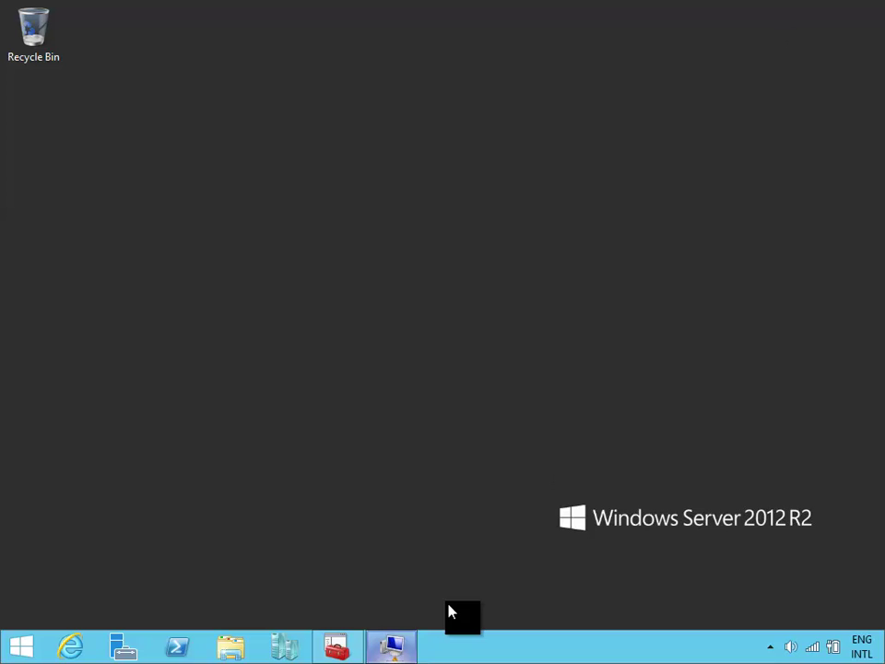
pyautogui.moveTo(581, 257); pyautogui.dragTo(592, 282)
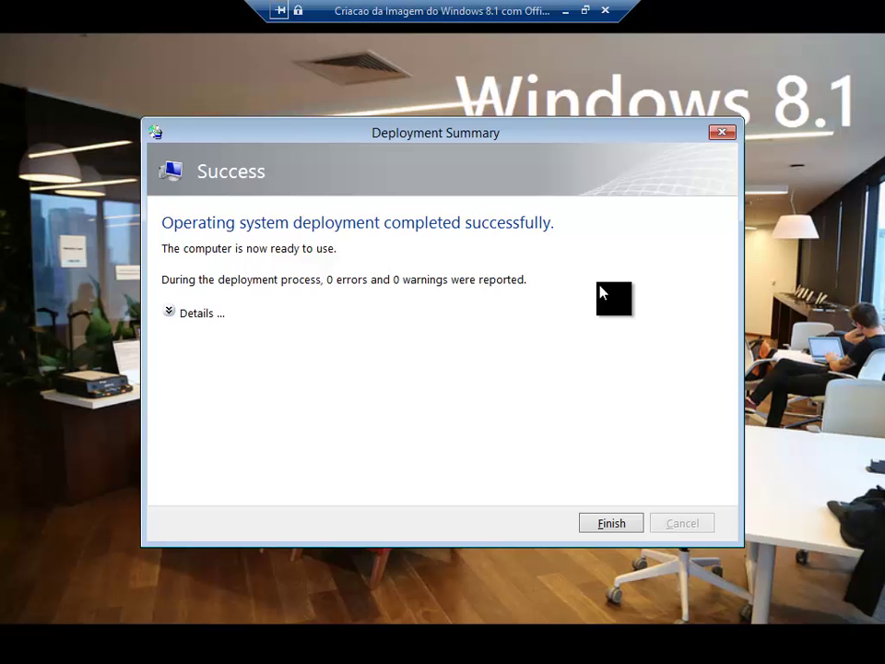
pyautogui.click(630, 522)
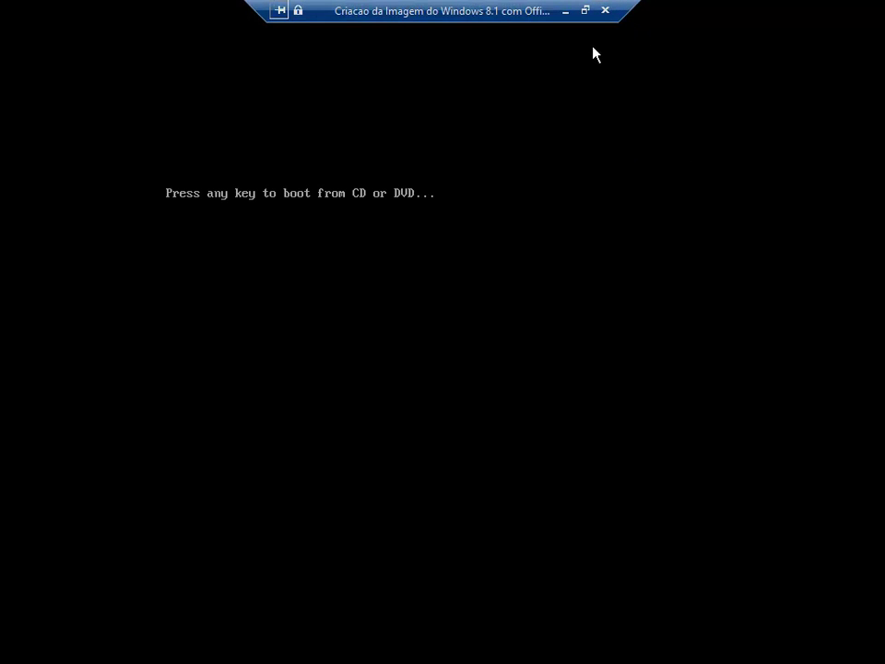
# Return to the server desktop and select WIN81.wim in E:\Imagem\Captures to confirm its 4.37 GB size.
pyautogui.click(605, 10)
pyautogui.click(231, 648)
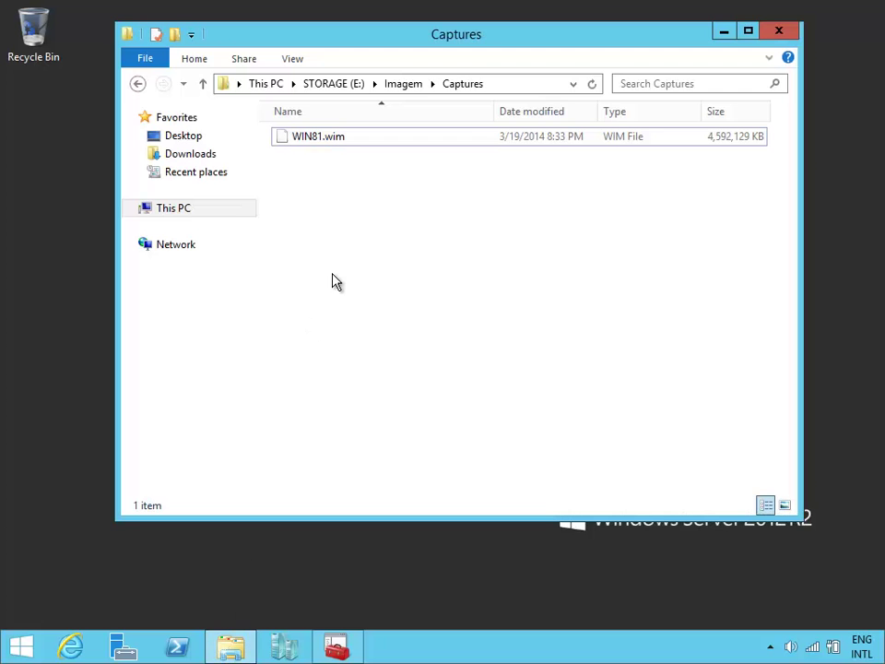
pyautogui.moveTo(494, 47); pyautogui.dragTo(490, 93)
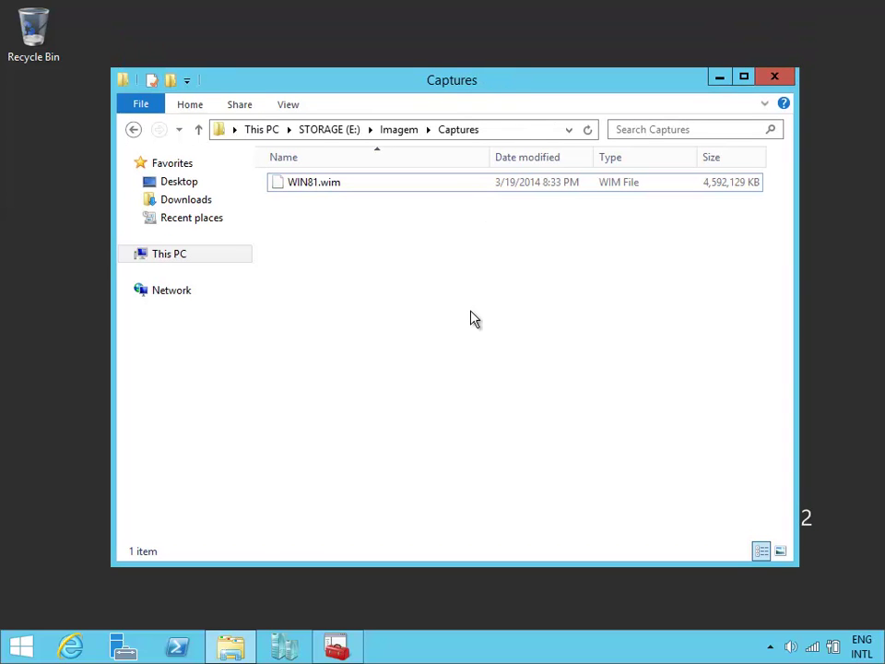
pyautogui.click(556, 190)
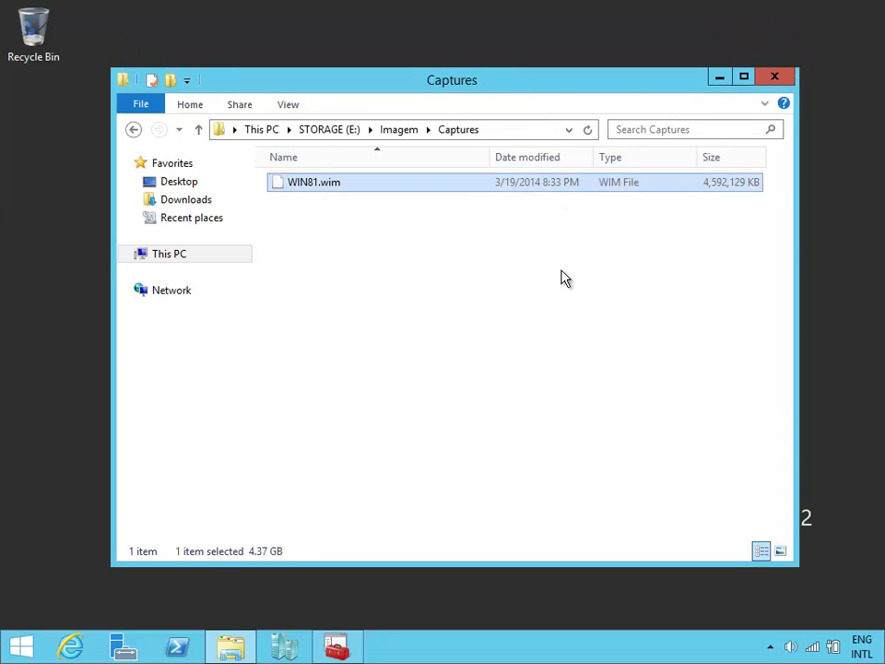